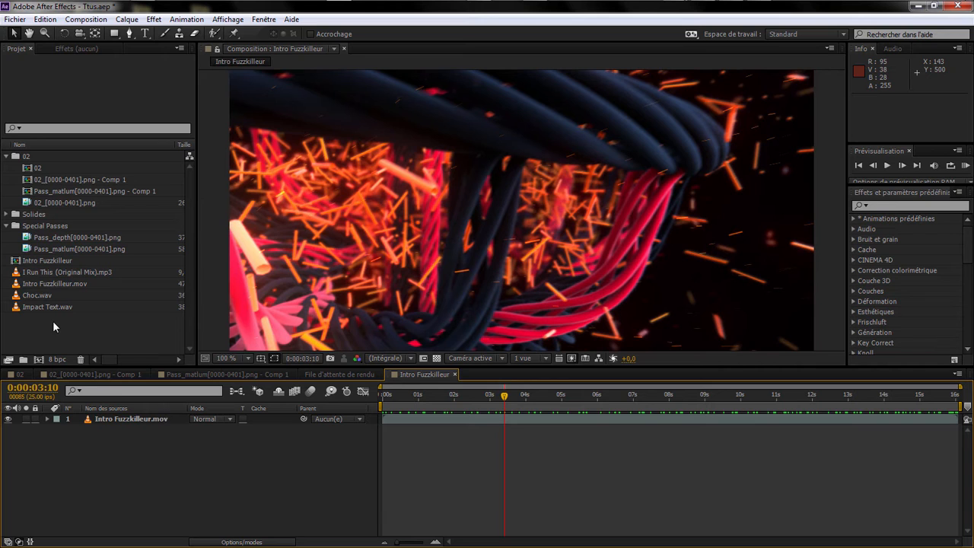
Step: Create a new composition from I Run This (Original Mix).mp3 and preview its audio
left_click(76, 274)
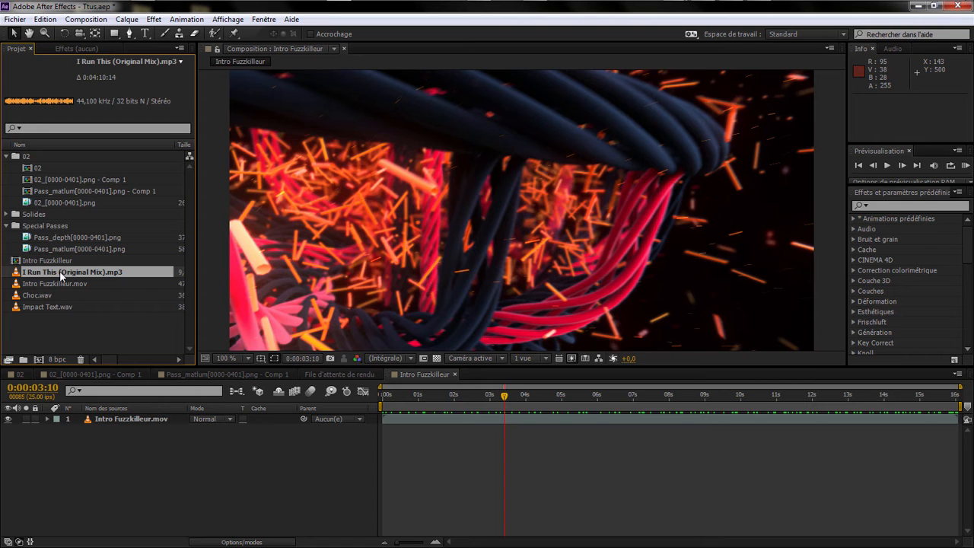
left_click_drag(71, 271, 39, 359)
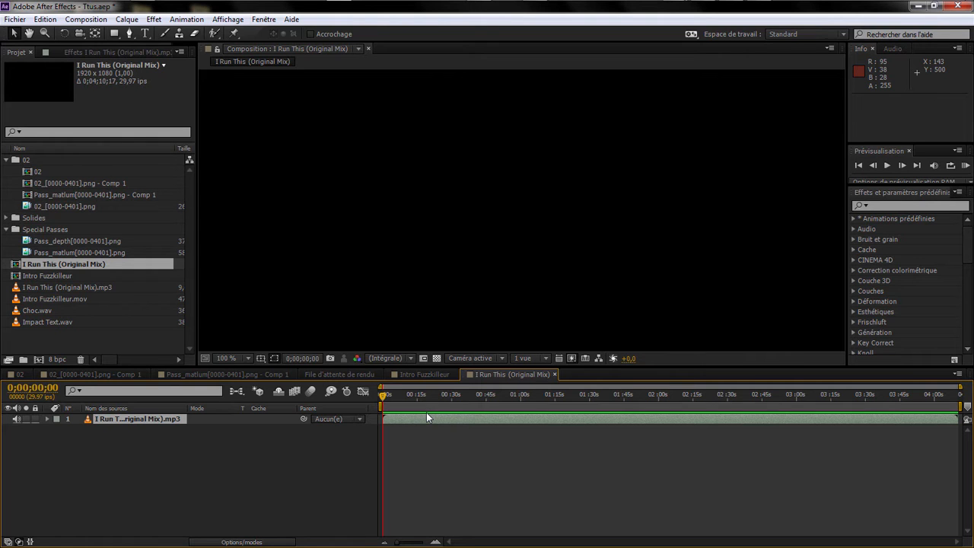
left_click(966, 166)
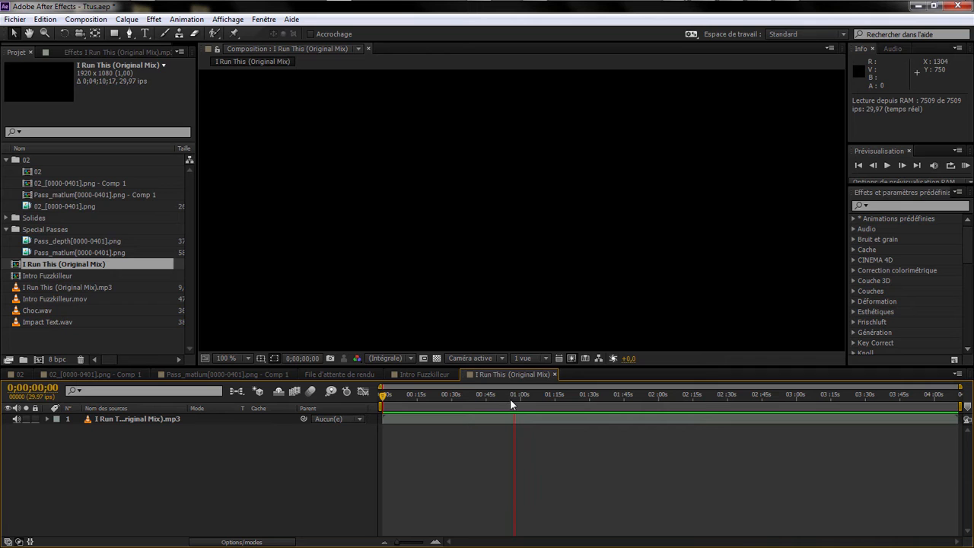
Step: Display the audio waveform of the music layer around 0;00;55;01
left_click(509, 400)
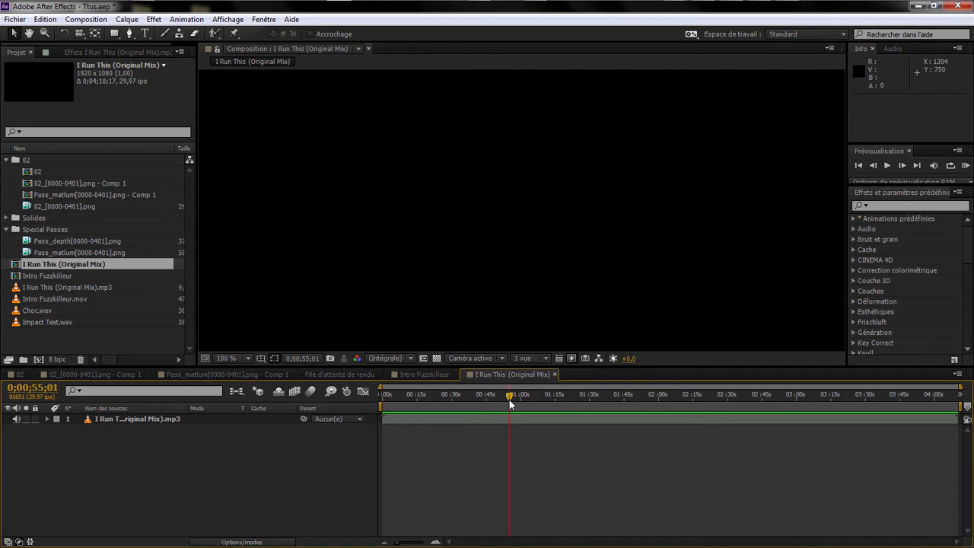
left_click(438, 541)
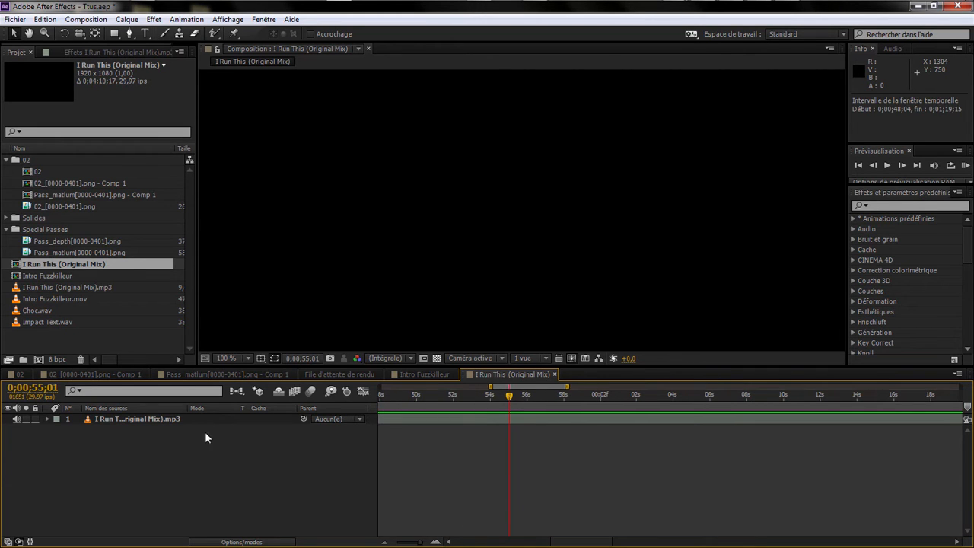
left_click(178, 420)
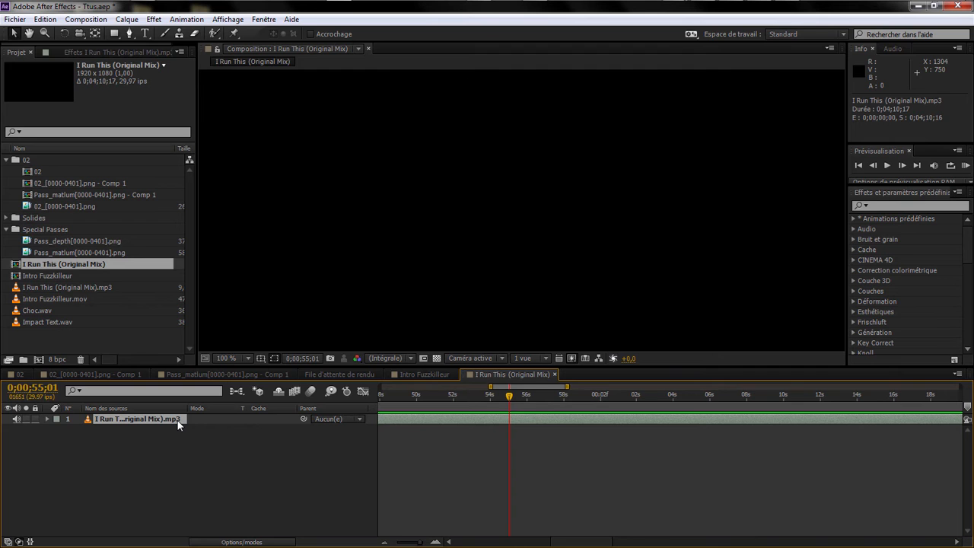
key("l")
key("l")
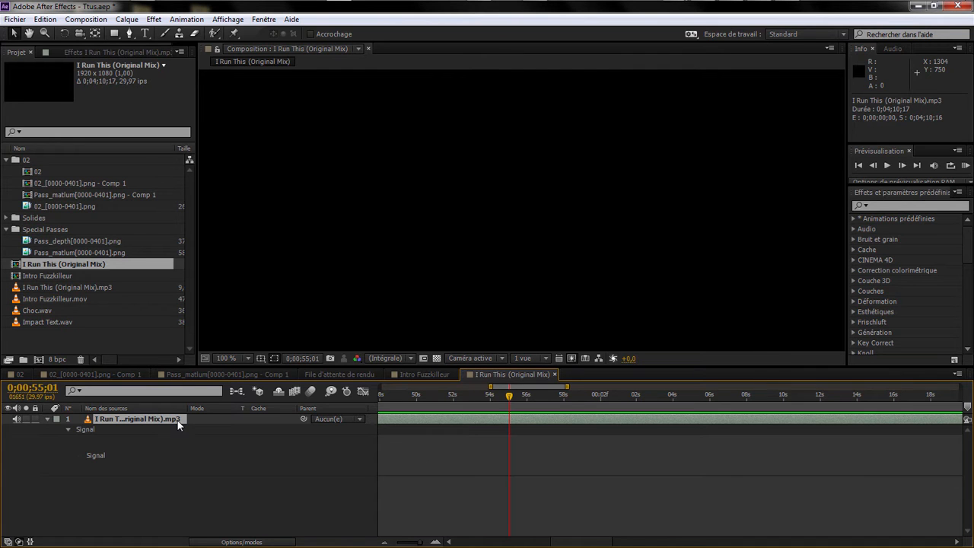
Step: Locate the drop at 0;00;54;23 and trim the music composition so that it starts there
left_click(484, 401)
key("KP_Decimal")
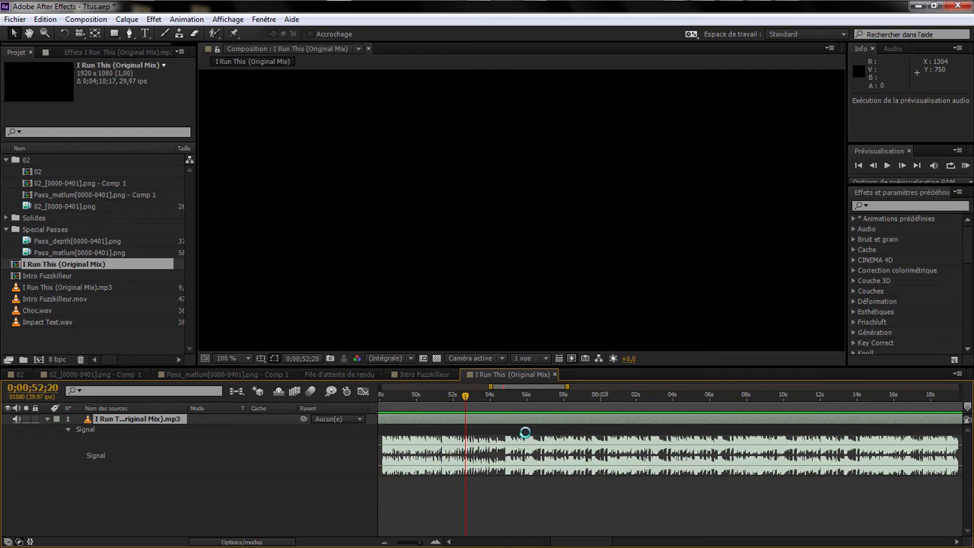
left_click(503, 401)
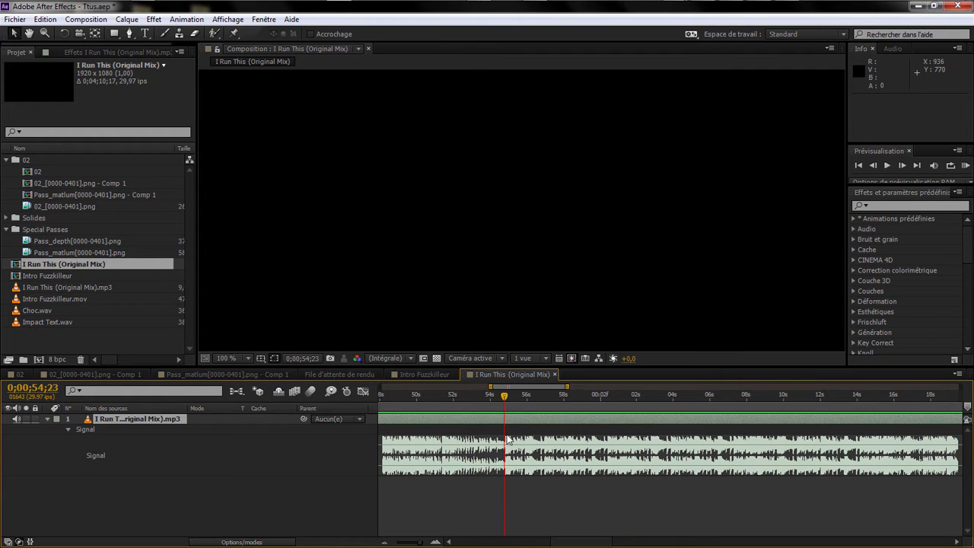
key("b")
right_click(513, 409)
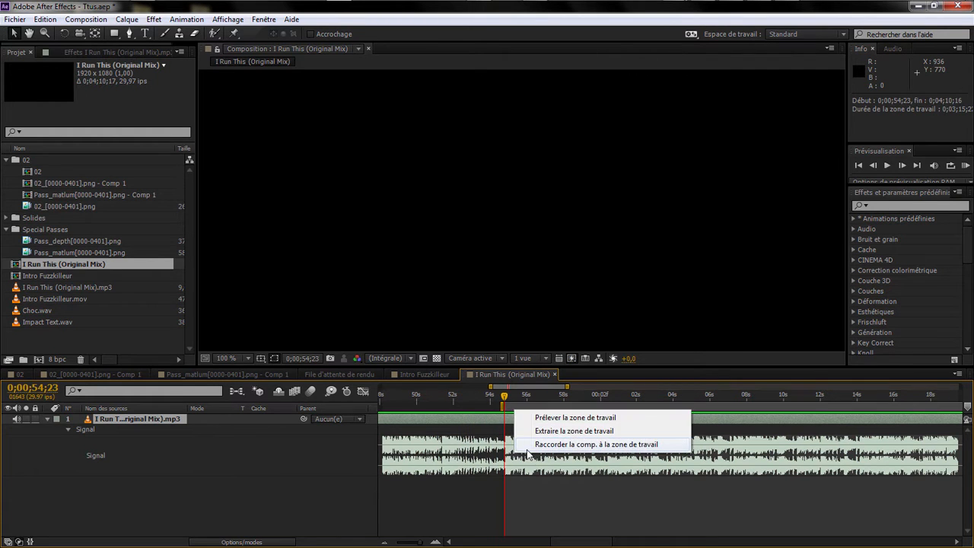
left_click(527, 449)
left_click_drag(570, 395, 587, 395)
left_click_drag(393, 406, 536, 405)
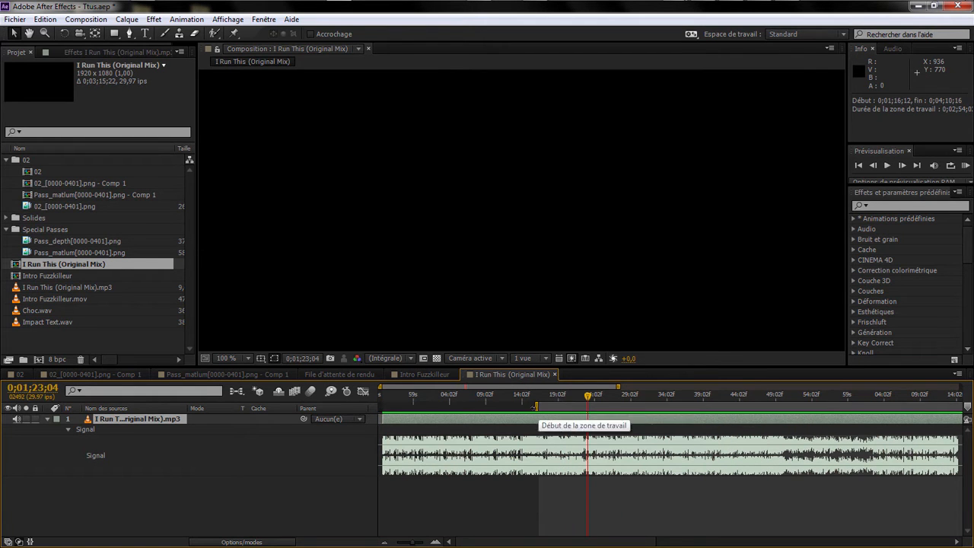
left_click(713, 395)
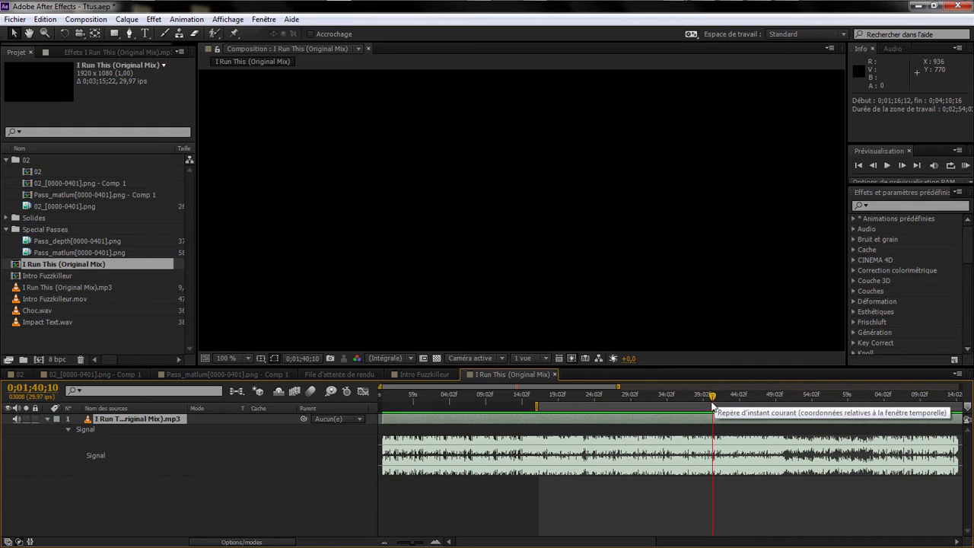
key("b")
right_click(748, 406)
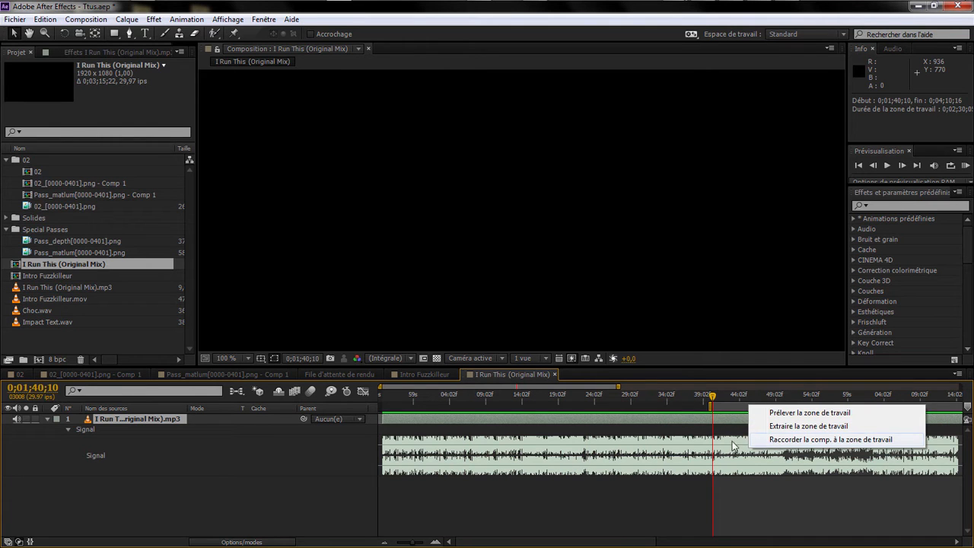
left_click(721, 403)
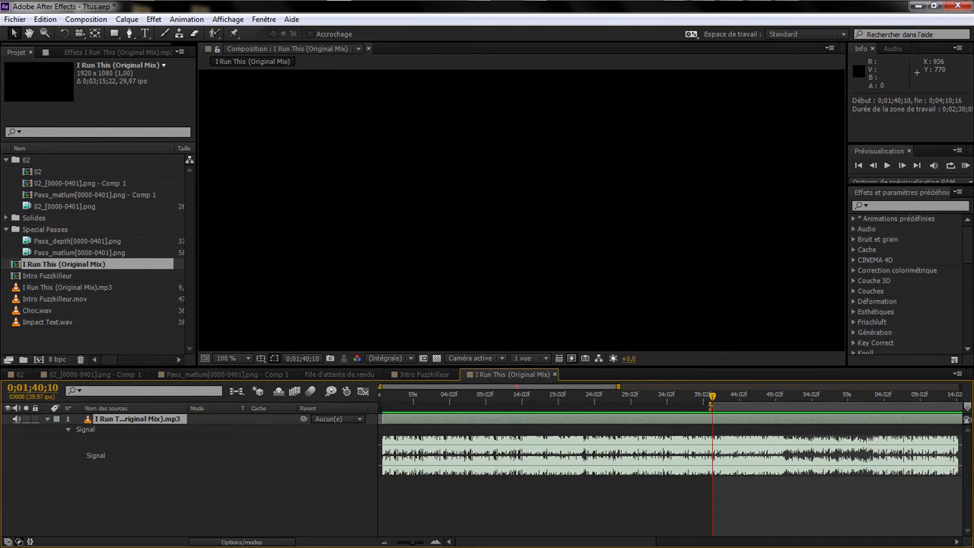
left_click_drag(713, 405, 338, 419)
left_click(551, 427)
left_click_drag(618, 386, 962, 390)
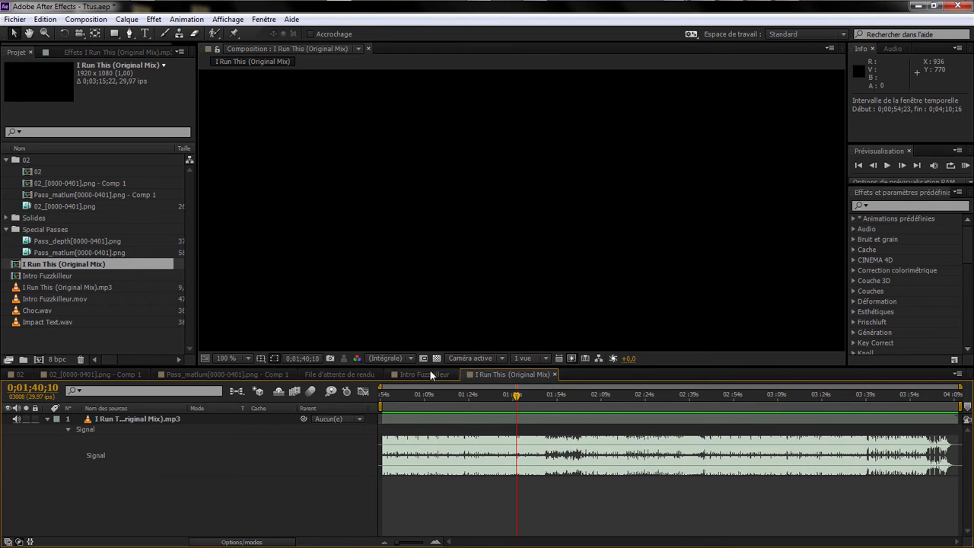
Step: Place the I Run This (Original Mix) composition beneath the video in the Intro Fuzzkilleur timeline and preview the result
left_click(426, 374)
left_click_drag(60, 258, 96, 429)
key("KP_0")
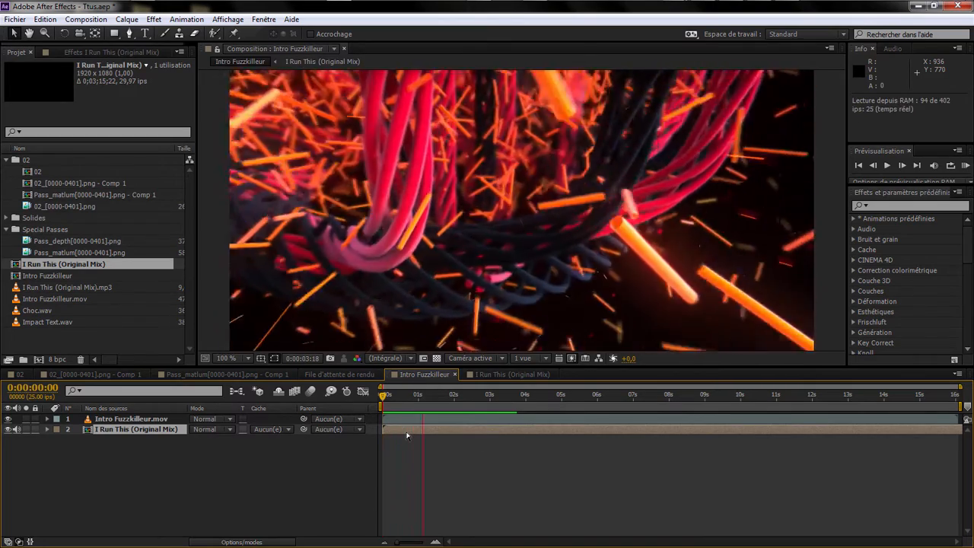
left_click_drag(415, 407, 380, 407)
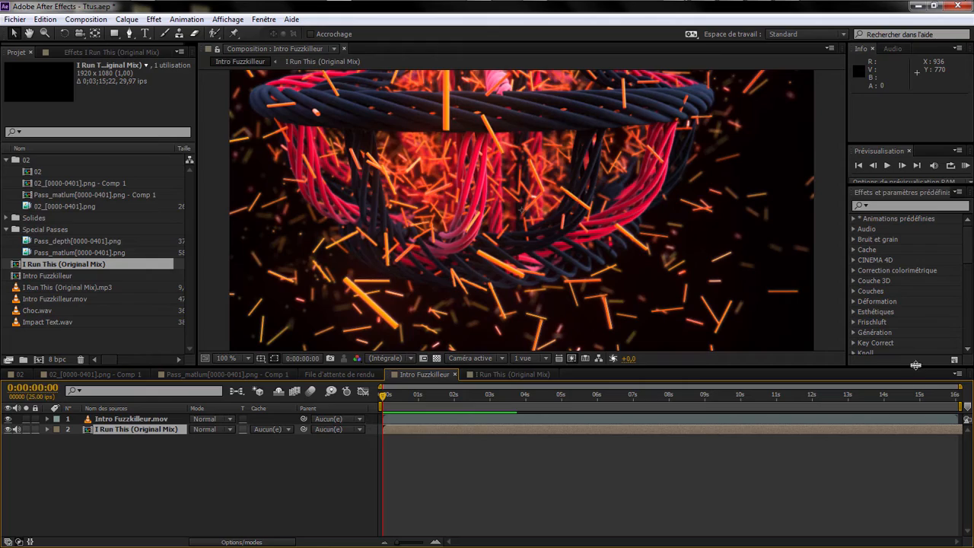
key("KP_0")
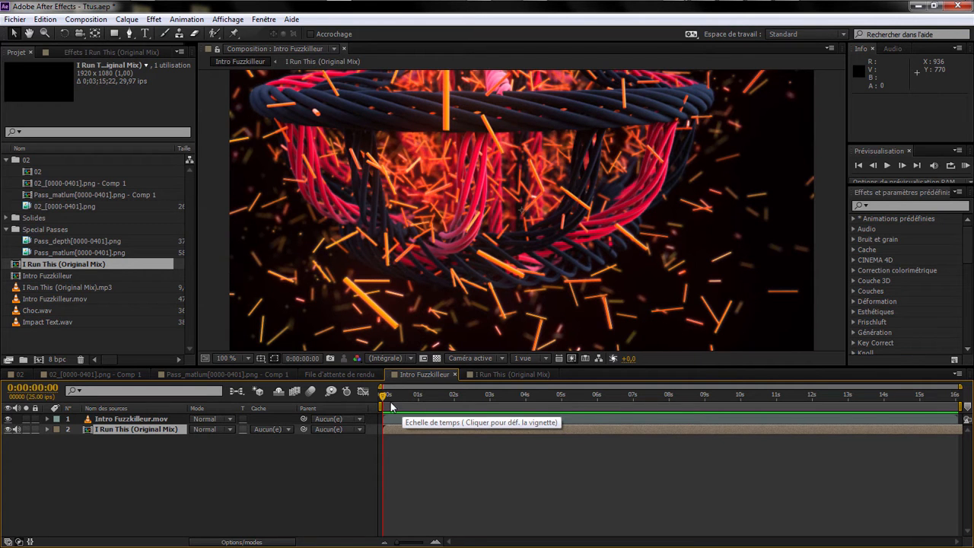
Step: Split the Intro Fuzzkilleur.mov layer at 0:00:01:00
left_click_drag(409, 400, 417, 399)
left_click(424, 420)
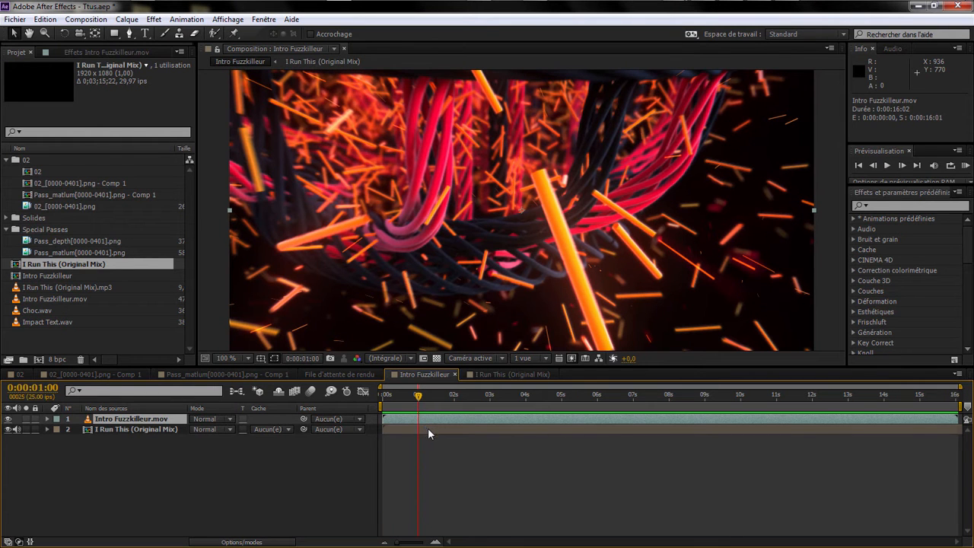
key("ctrl+shift+d")
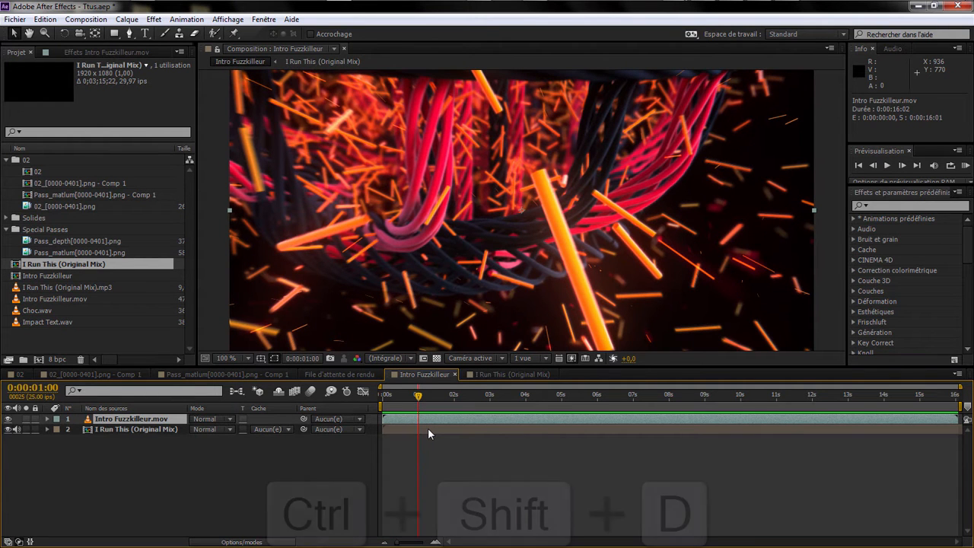
Step: Apply the Géométrie distortion effect to the first one-second clip and set its Echelle to 33
left_click_drag(417, 397, 373, 401)
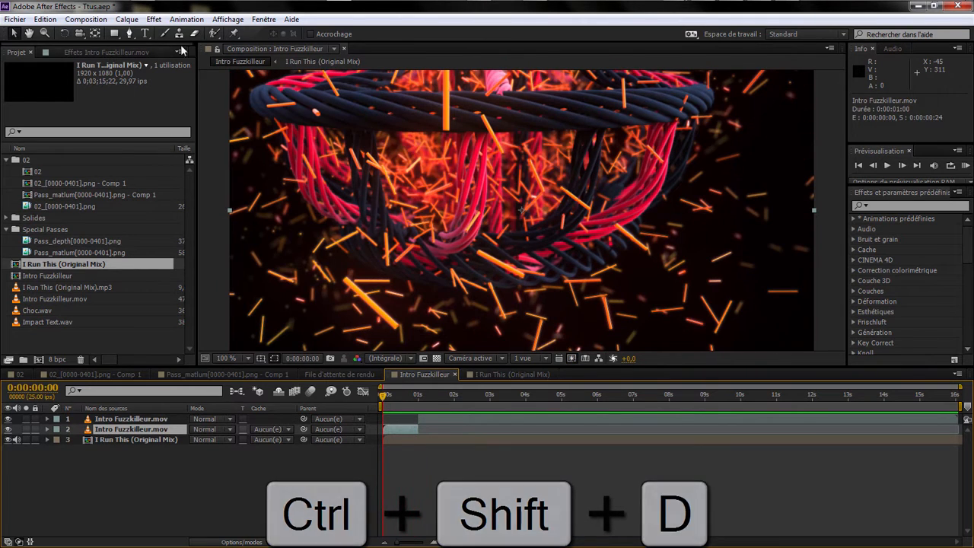
left_click(154, 20)
left_click(119, 51)
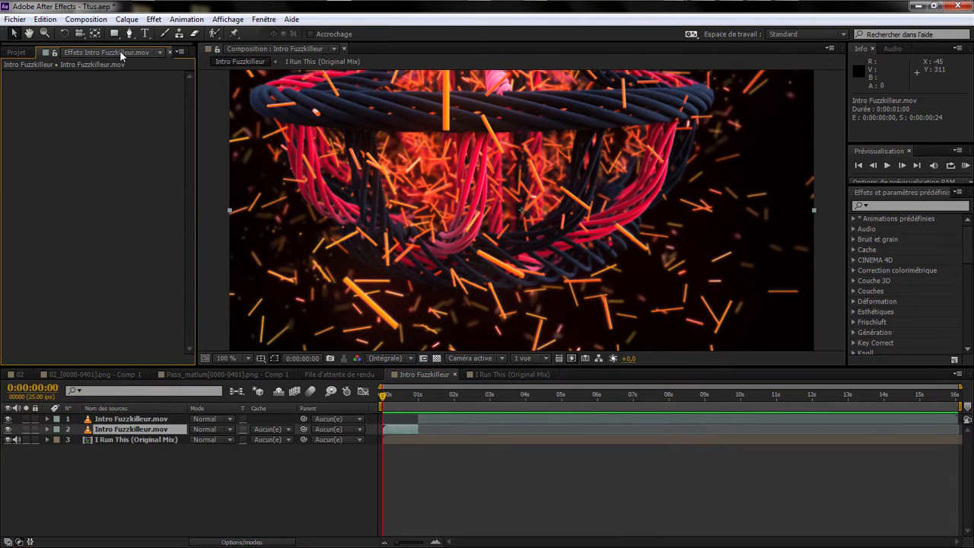
right_click(116, 219)
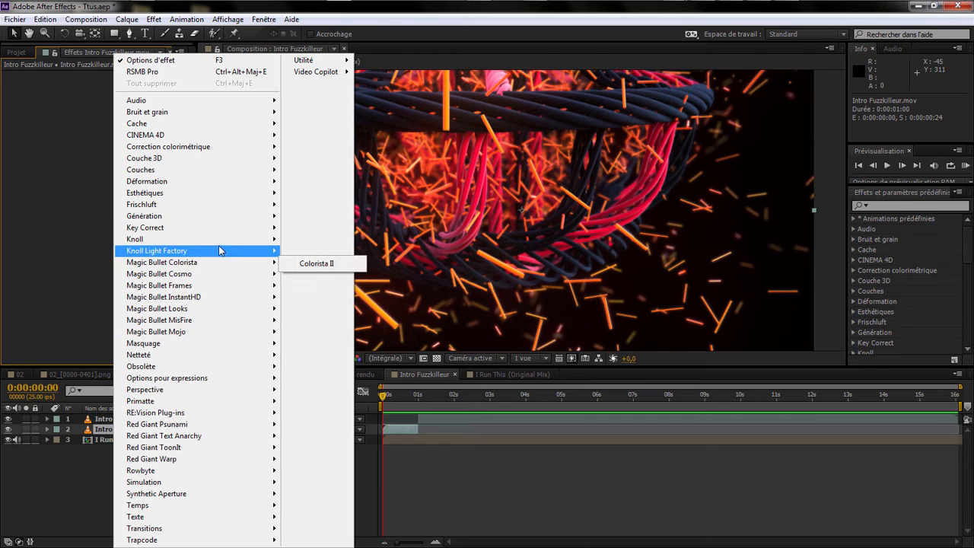
mouse_move(214, 220)
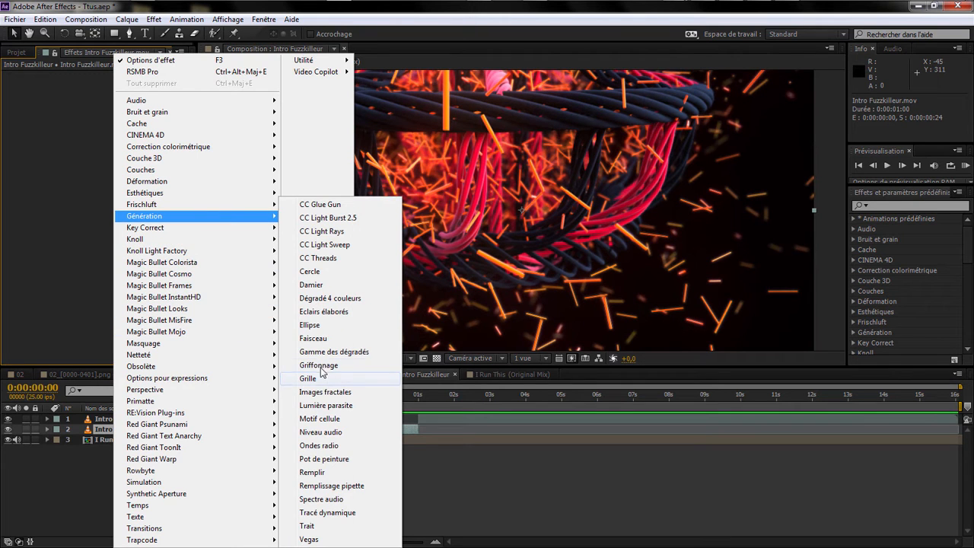
mouse_move(209, 182)
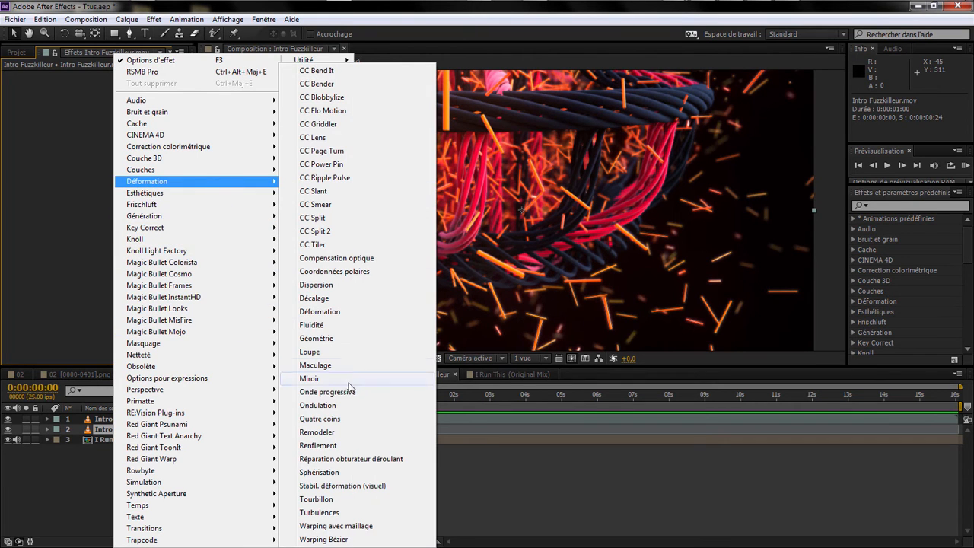
left_click(329, 342)
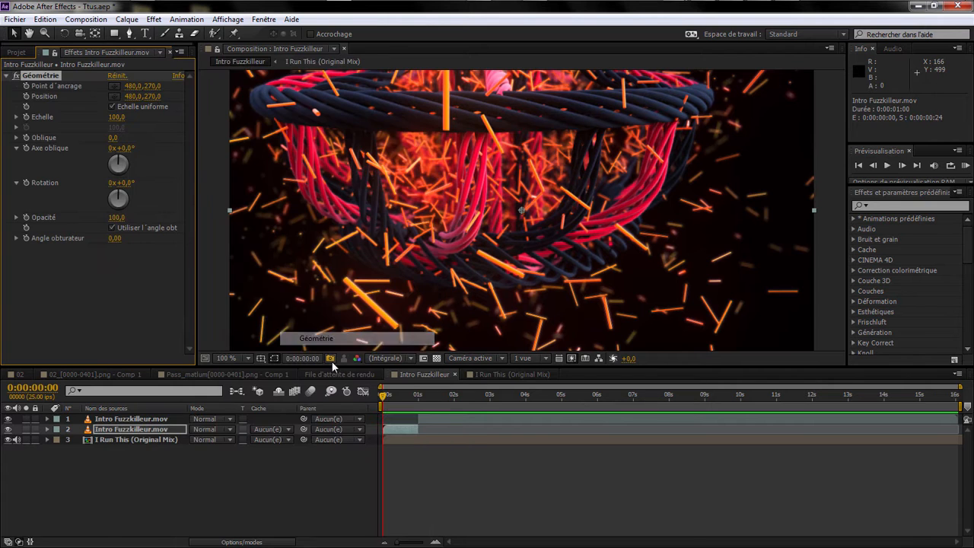
left_click_drag(126, 117, 77, 122)
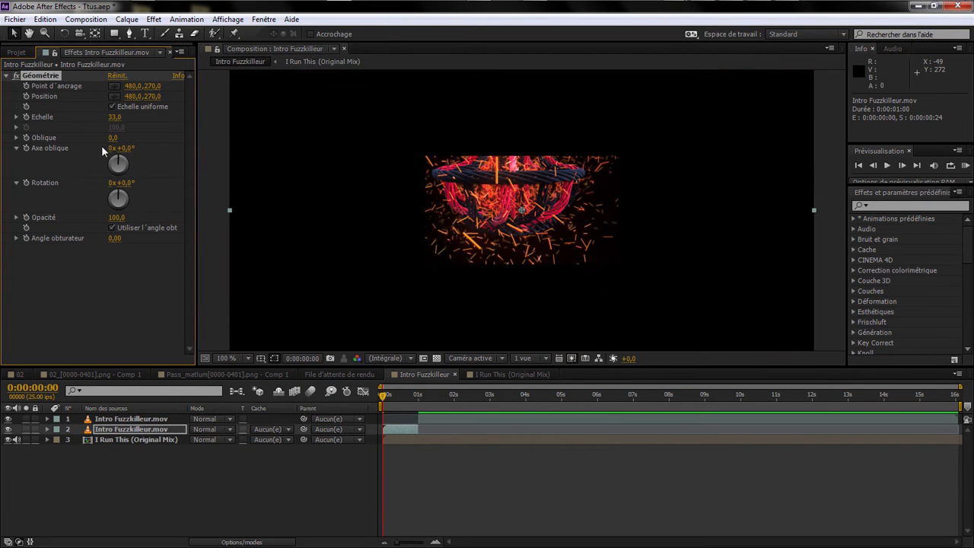
left_click(7, 76)
Step: Add the Juxtaposition directionnelle effect to the clip with Largeur en sortie 330 and Hauteur en sortie 550
right_click(52, 145)
mouse_move(139, 195)
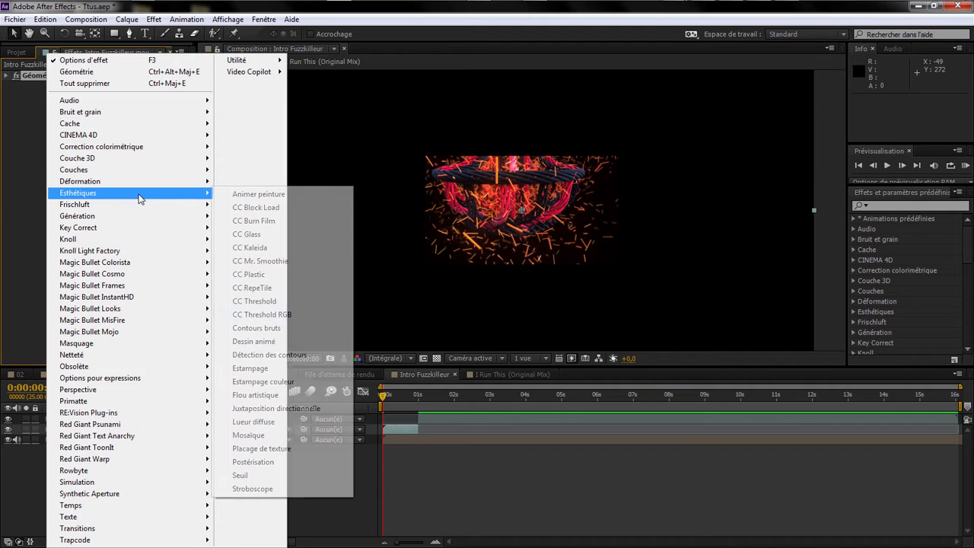
left_click(290, 411)
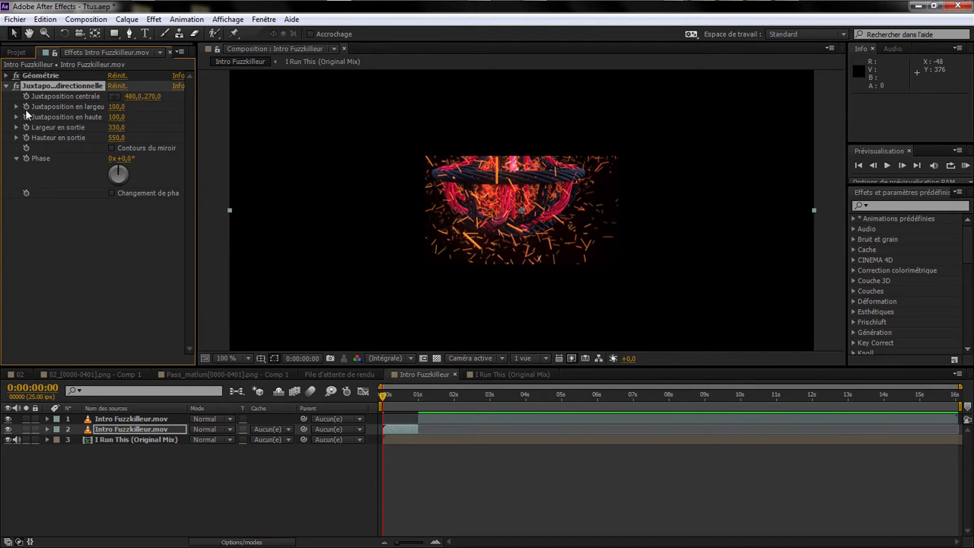
left_click_drag(403, 404, 386, 402)
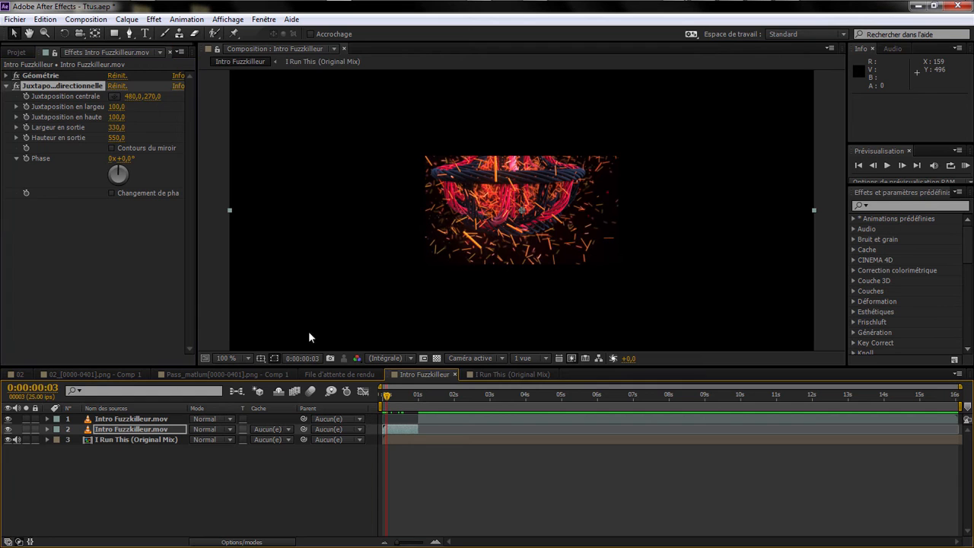
Step: Reorder Géométrie after Juxtaposition directionnelle, with Echelle at 23 and Largeur en sortie at 1090, to tile more copies
left_click_drag(40, 79, 70, 234)
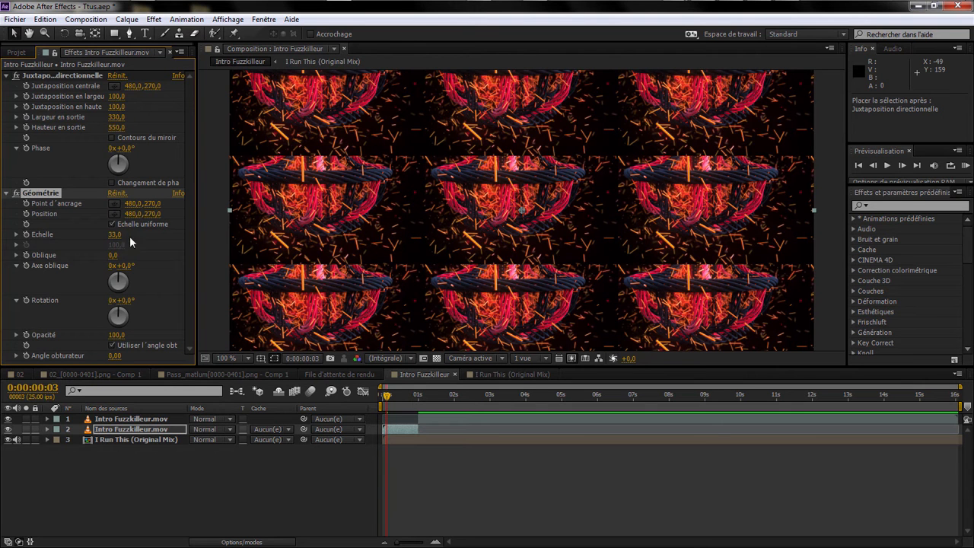
left_click_drag(116, 240, 108, 241)
left_click_drag(118, 117, 162, 117)
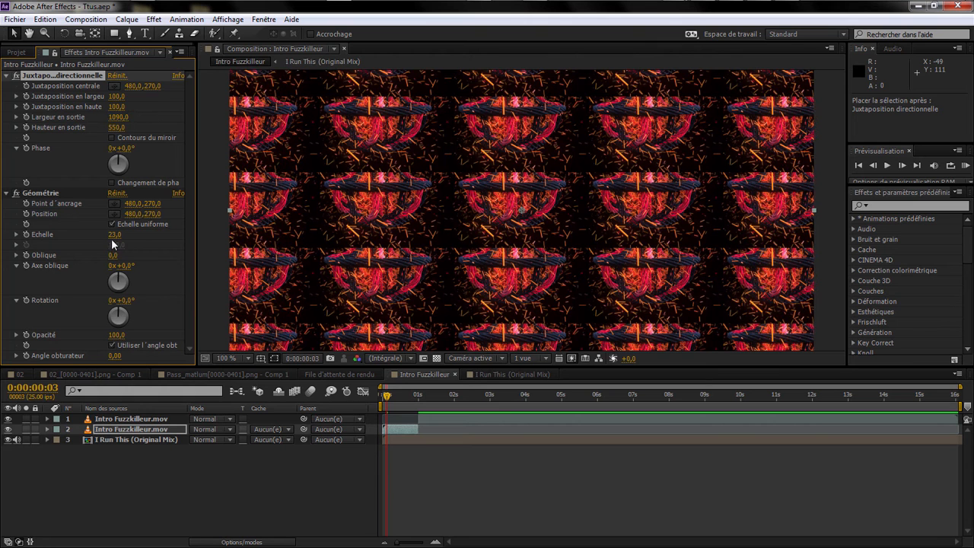
Step: Animate the Géométrie Echelle of the first clip with keyframes of 23 at 0:00:00:00 and 100 at 0:00:00:15
left_click_drag(391, 395, 388, 398)
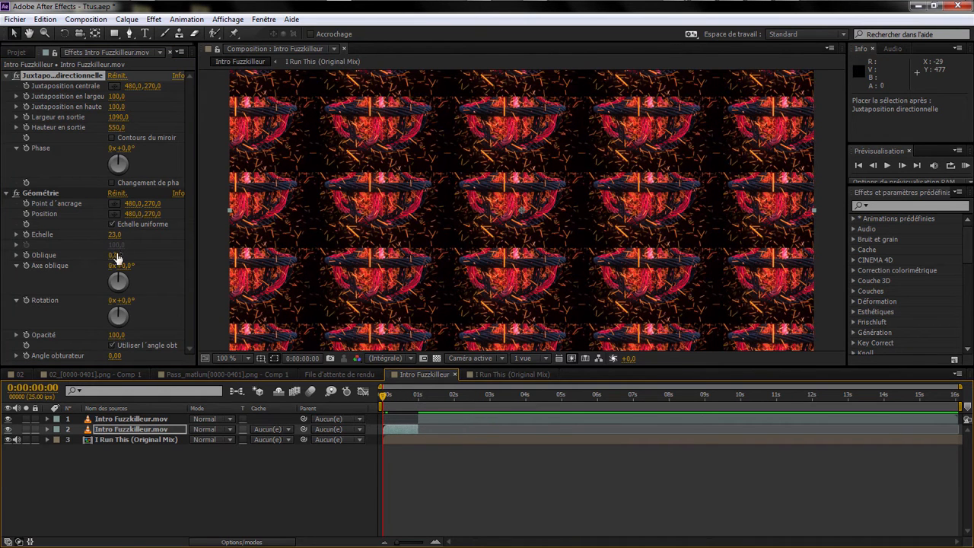
left_click(25, 234)
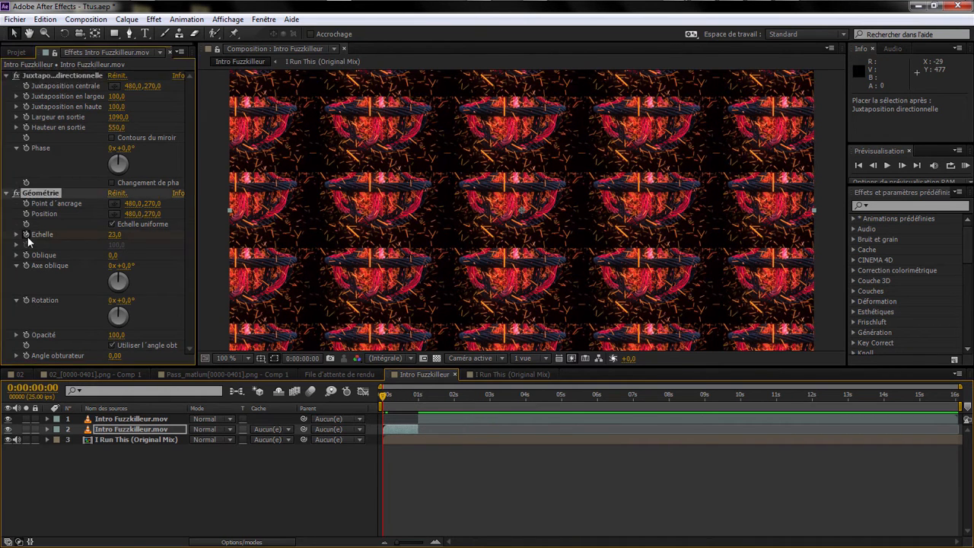
left_click(398, 396)
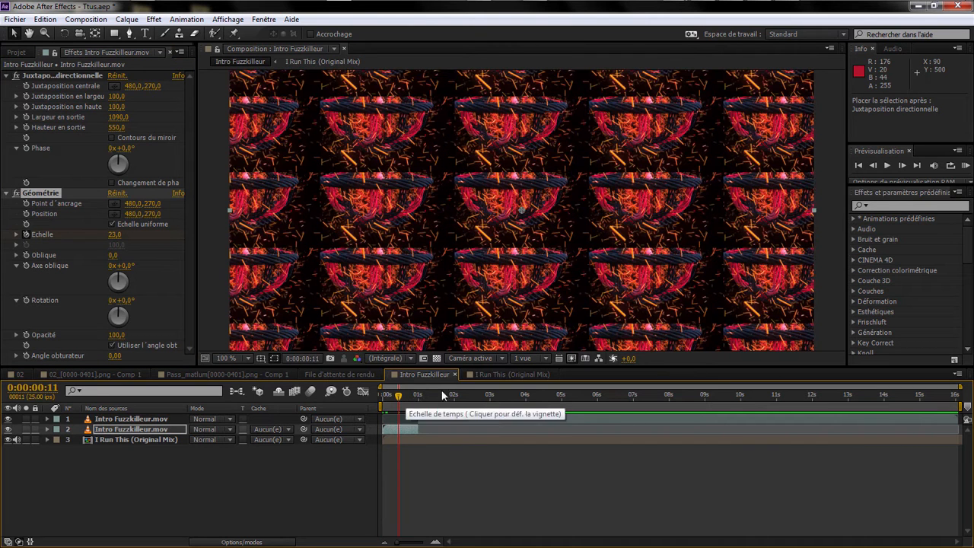
left_click(903, 163)
left_click(904, 163)
left_click(903, 163)
left_click(904, 162)
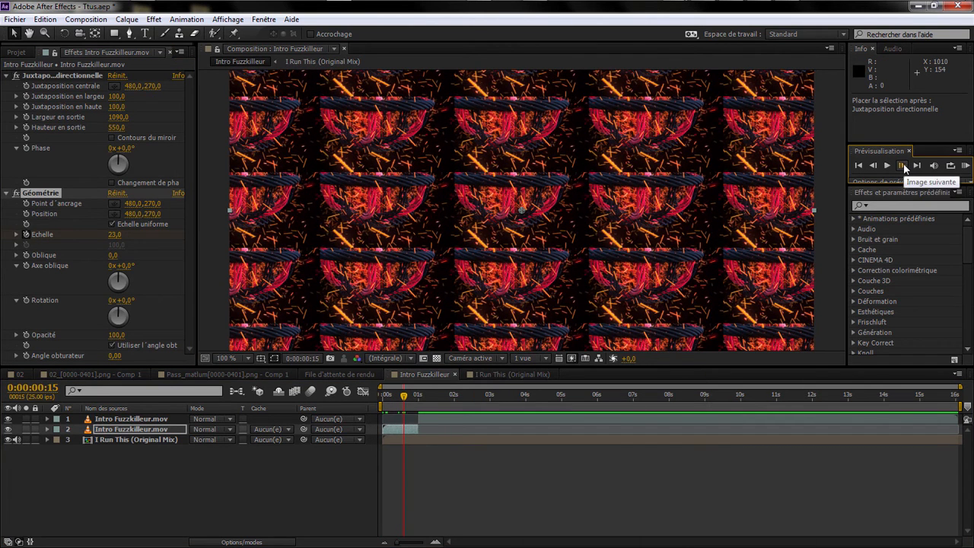
right_click(100, 235)
left_click(126, 319)
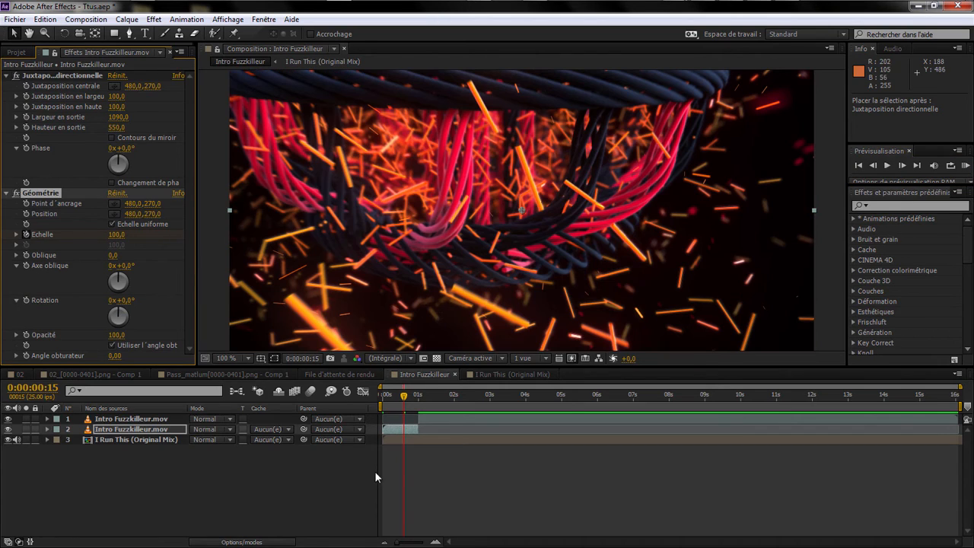
Step: Play back the zoom transition from the start of the composition
left_click_drag(403, 396, 331, 413)
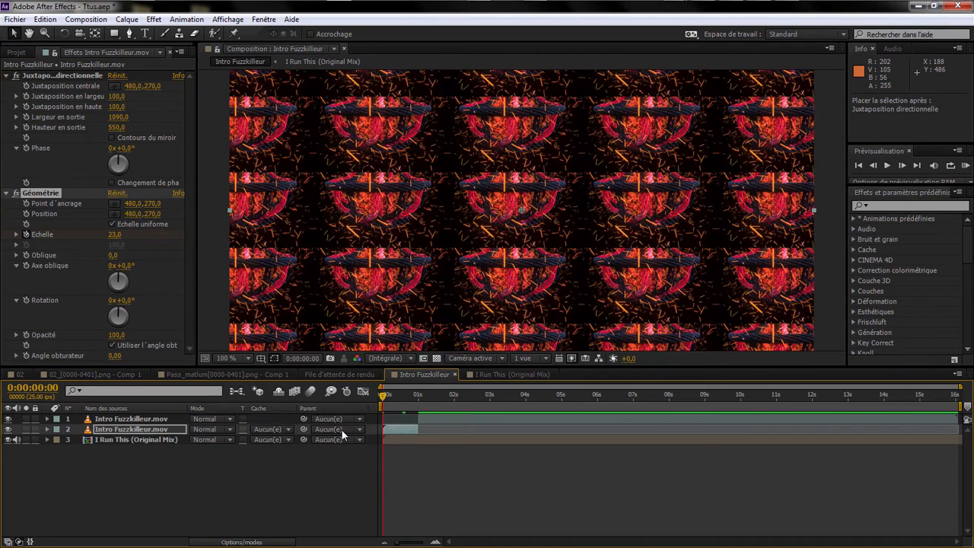
key("space")
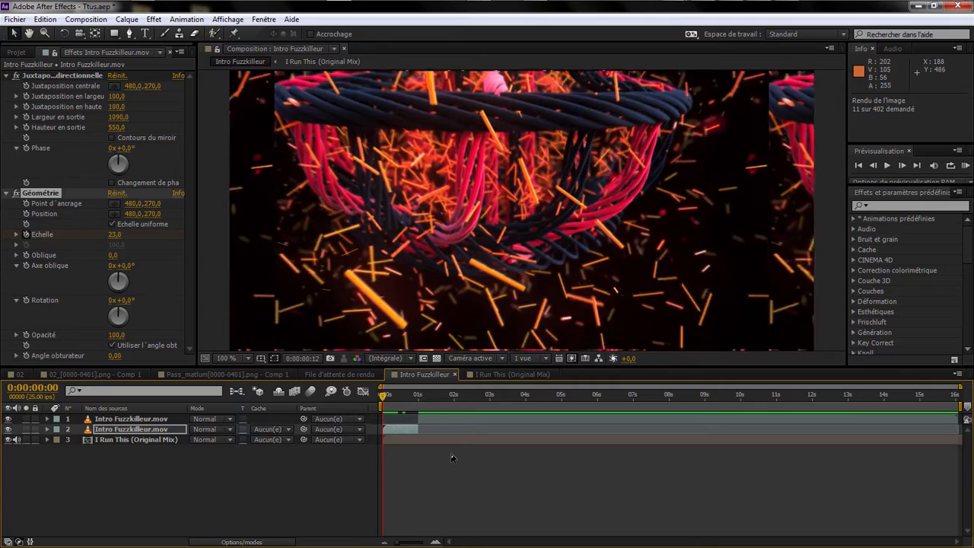
key("space")
key("space")
key("space")
Step: Reveal the first clip's keyframes and move its second Echelle keyframe to 0:00:00:05 for a faster zoom
left_click(397, 432)
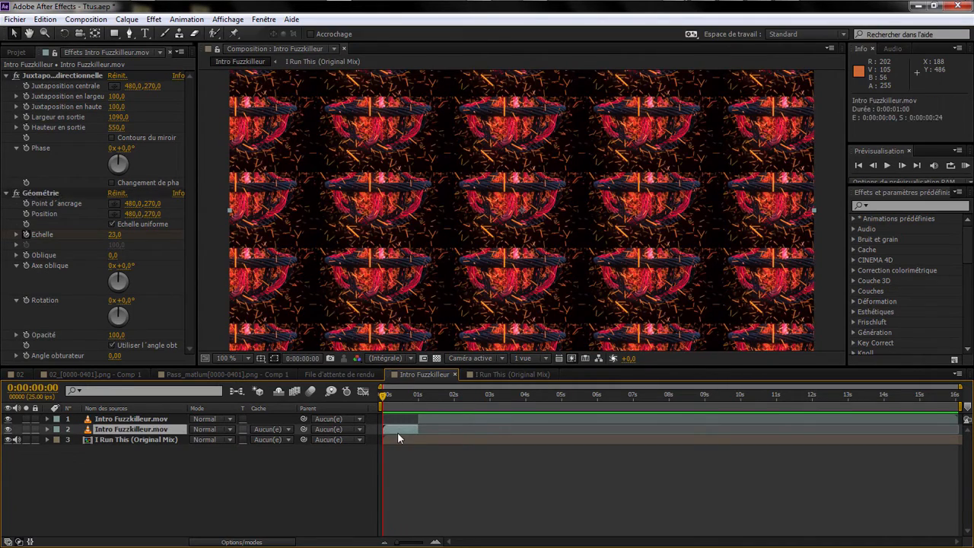
key("u")
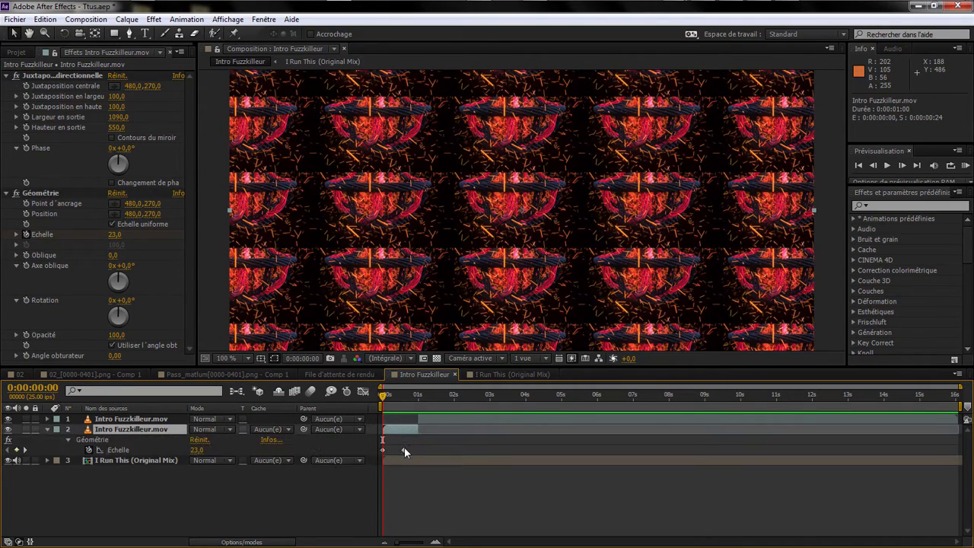
left_click_drag(404, 449, 393, 450)
left_click(391, 396)
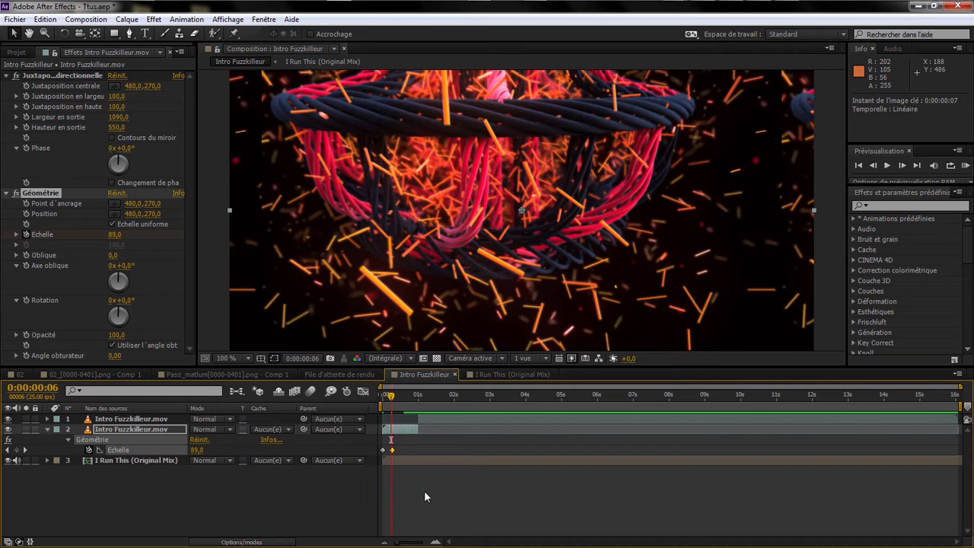
left_click(436, 542)
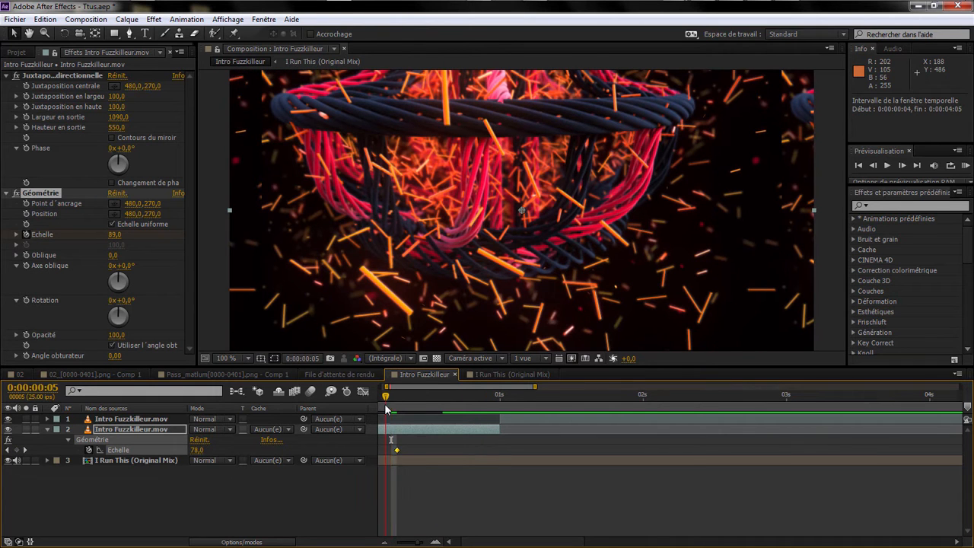
left_click_drag(396, 450, 387, 451)
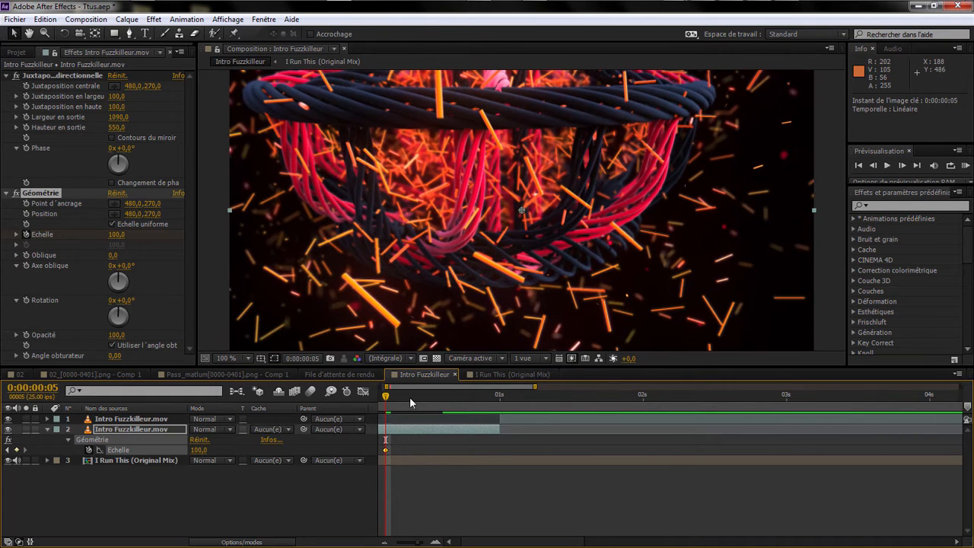
Step: Preview the shortened zoom transition repeatedly from the start of the composition to judge its timing
left_click_drag(409, 399, 382, 396)
key("Home")
key("KP_0")
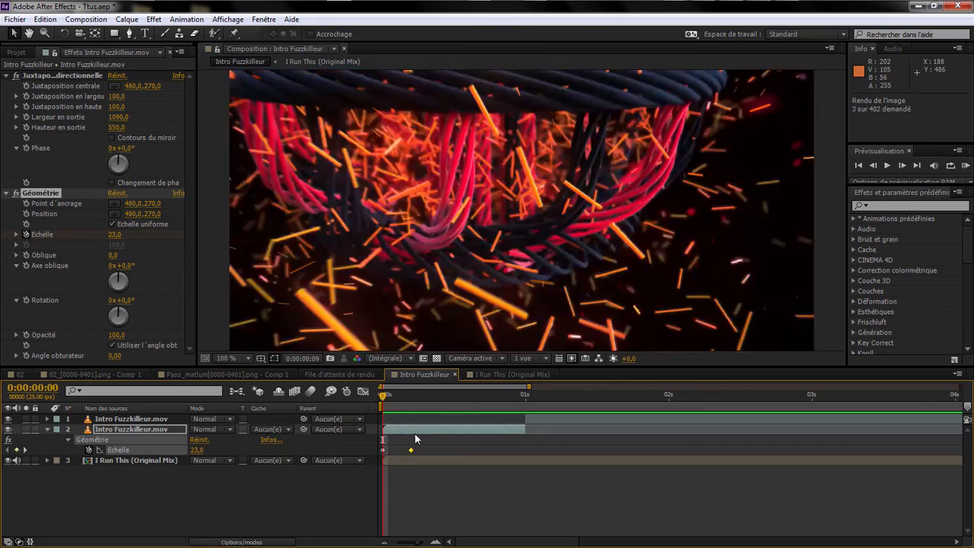
key("KP_0")
key("KP_0")
key("KP_0")
key("KP_0")
key("KP_0")
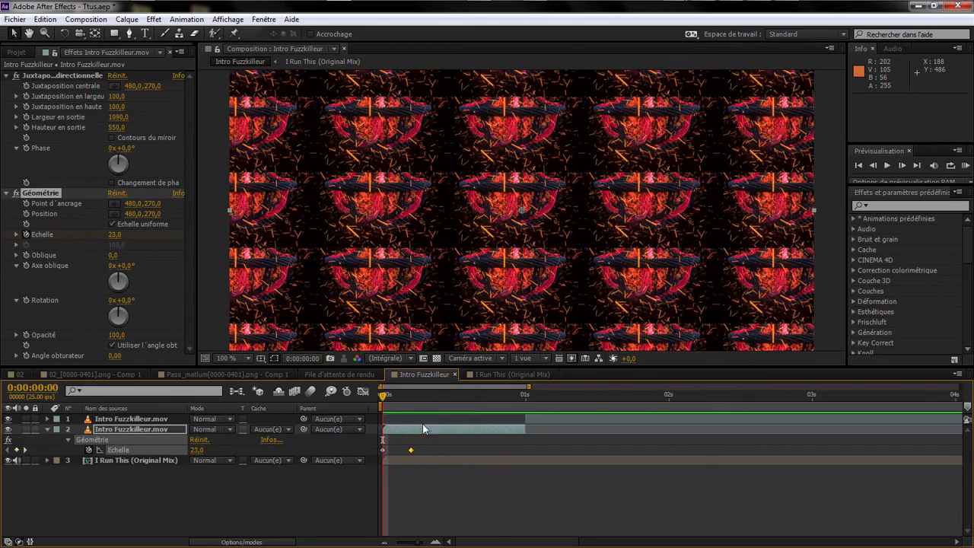
key("KP_0")
key("KP_0")
Step: Enable motion blur for the first clip and the composition, and preview the blurred zoom
left_click(235, 542)
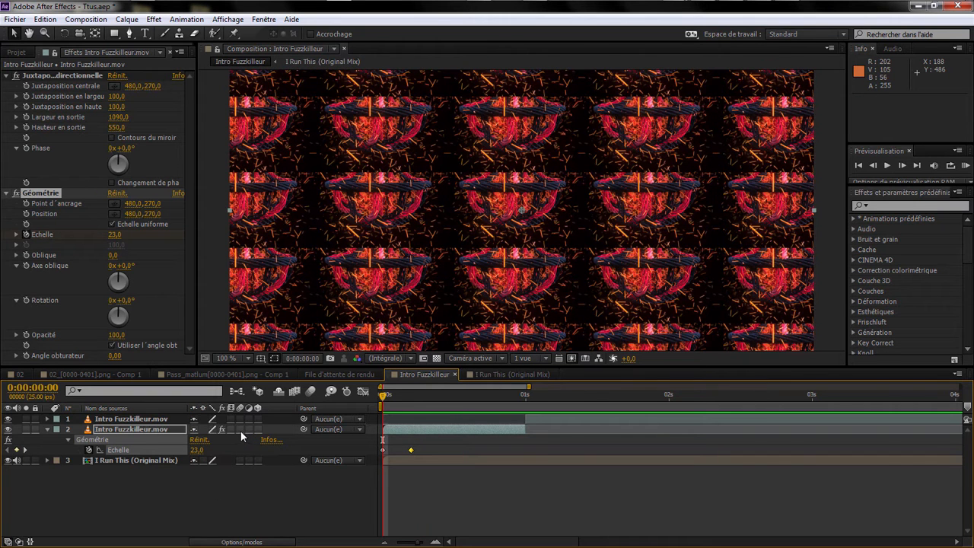
left_click_drag(384, 397, 370, 409)
key("KP_0")
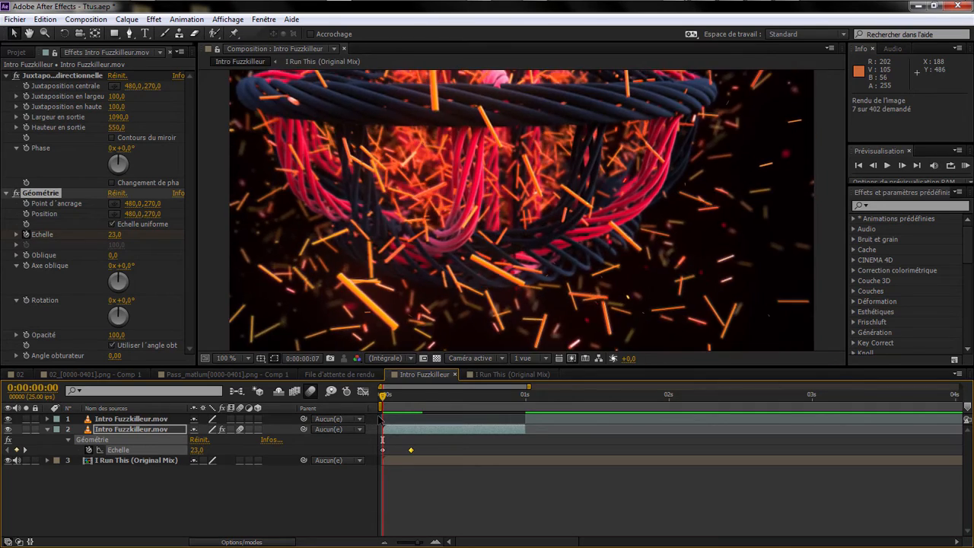
key("space")
key("space")
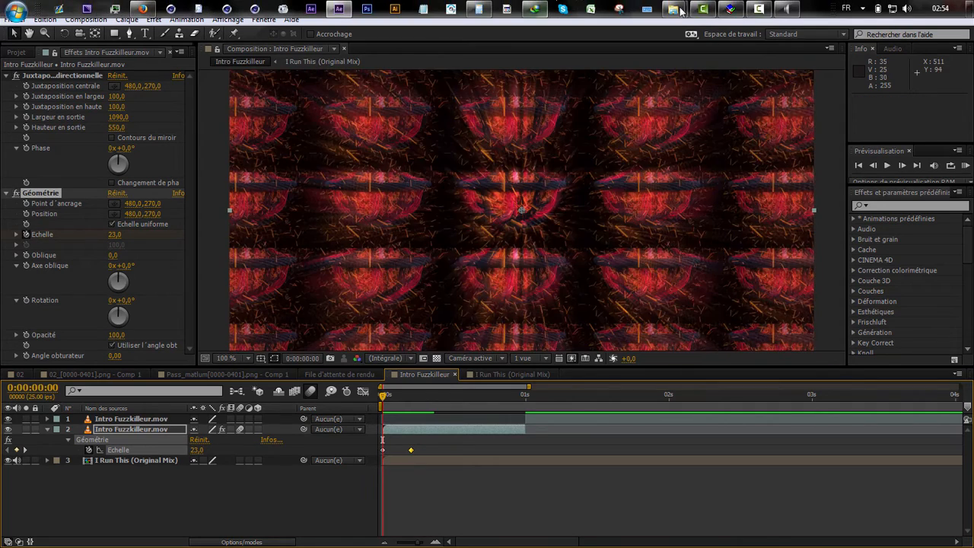
Step: Switch to VLC, examine the opening transition of 075-Fuzzkilleur.mp4 as reference, and return to After Effects
left_click(505, 7)
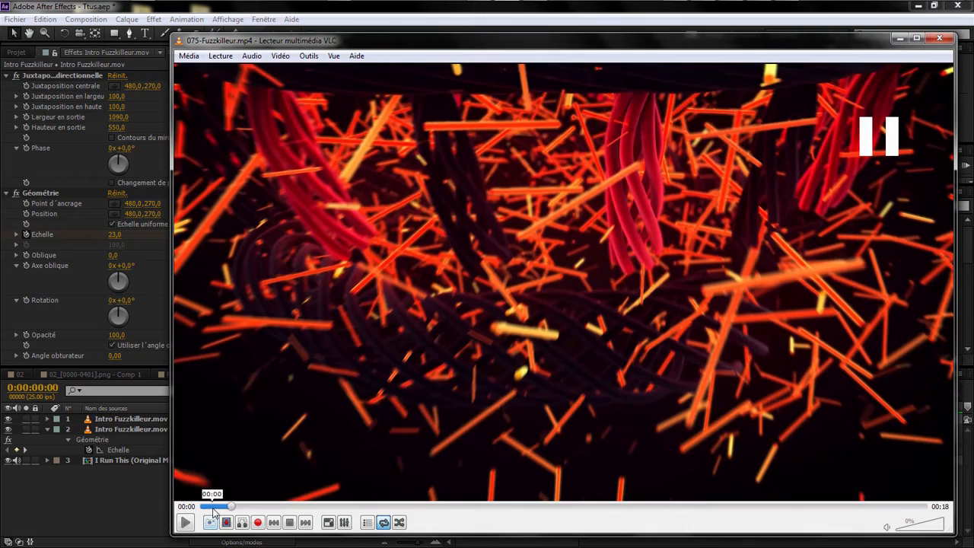
key("space")
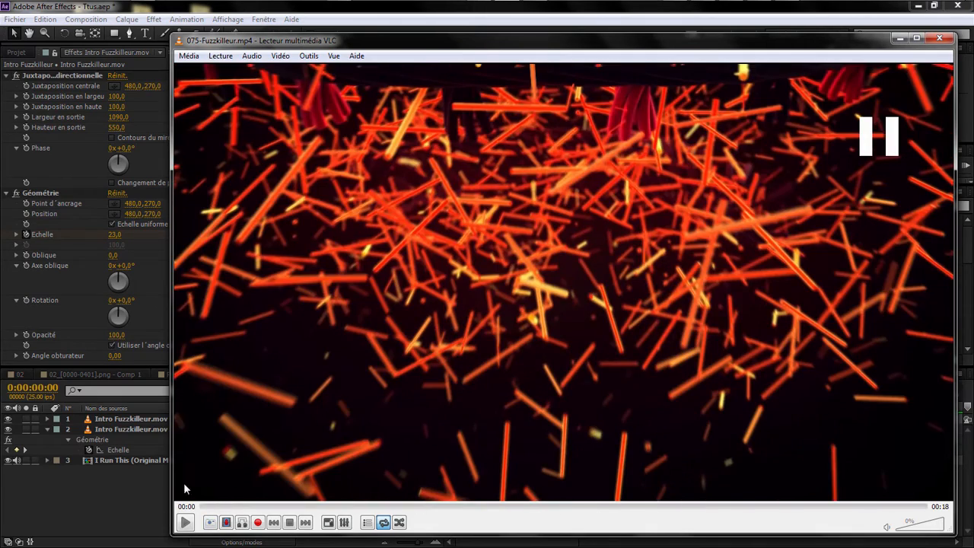
left_click(204, 506)
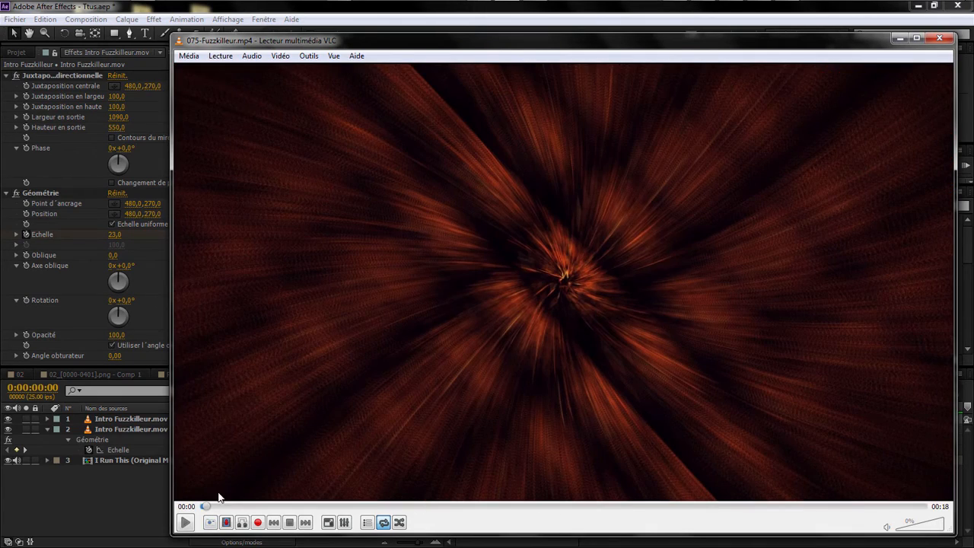
key("space")
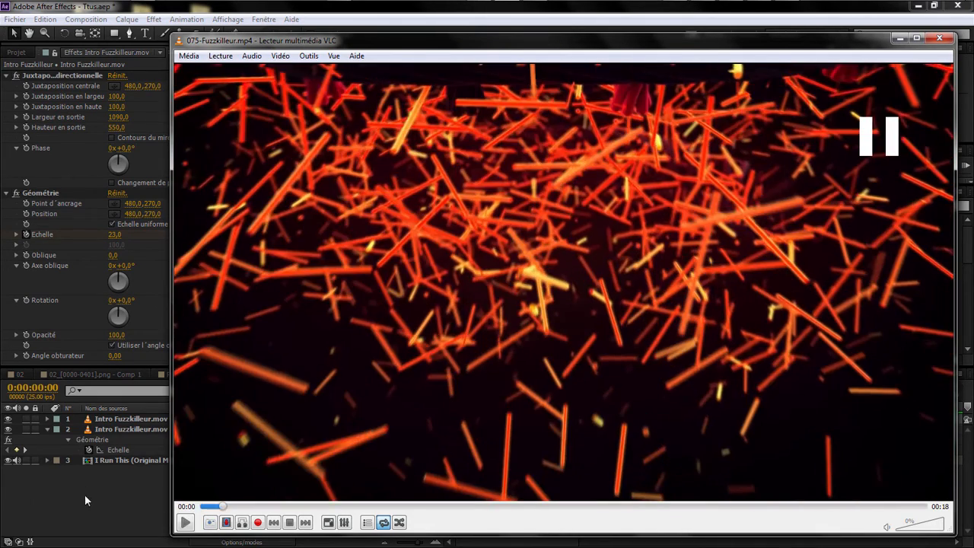
left_click(84, 490)
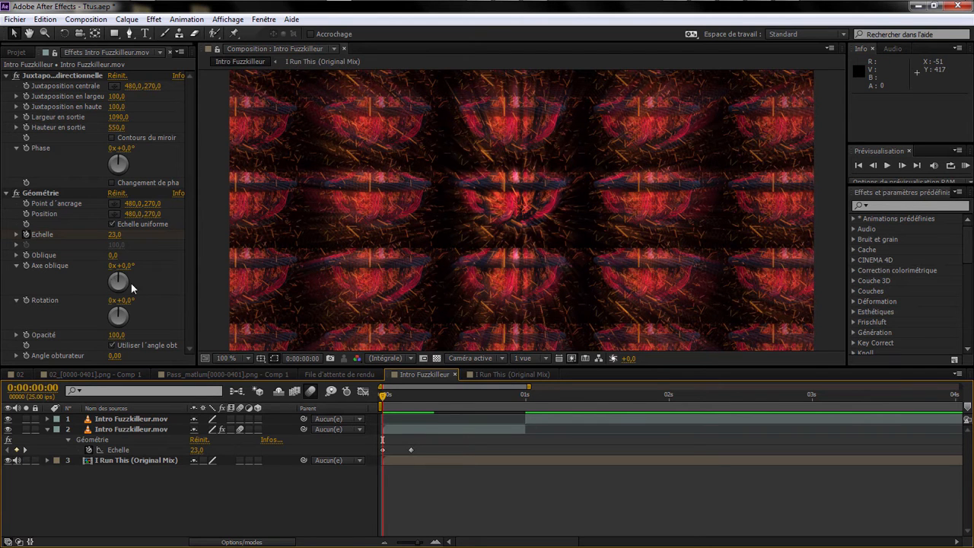
Step: Animate the Géométrie Rotation with keyframes of 49° at 0:00:00:00 and 0° at 0:00:00:05
left_click(25, 450)
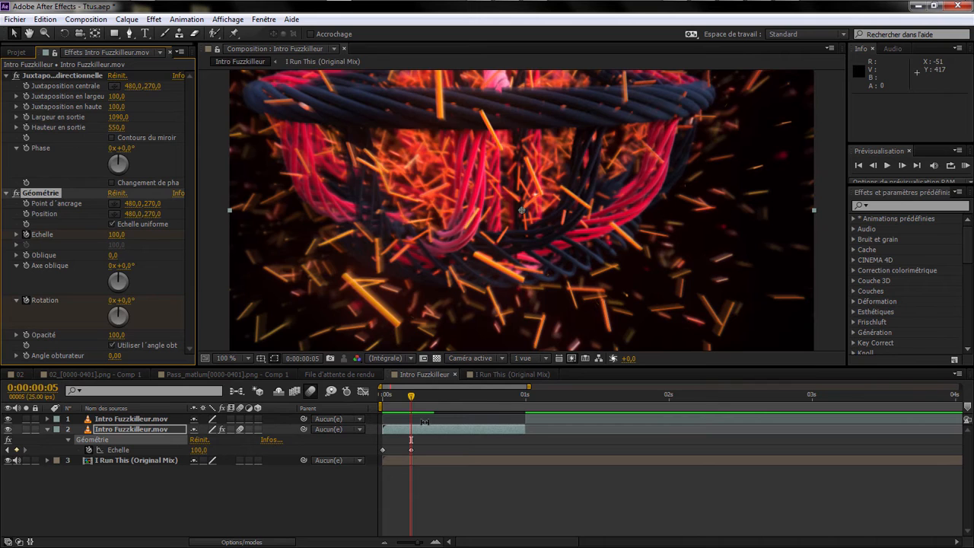
key("Home")
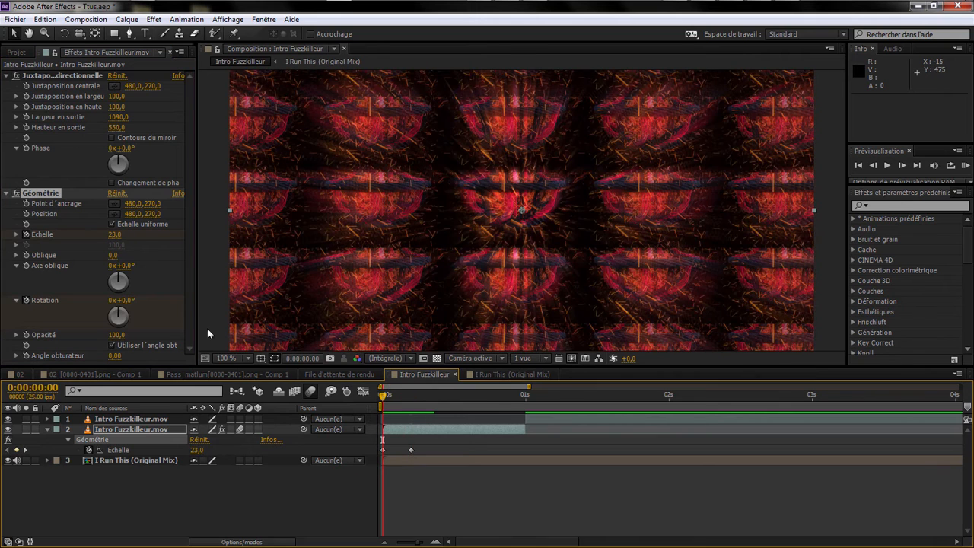
mouse_move(139, 301)
left_mouse_down()
mouse_move(152, 301)
mouse_move(138, 304)
left_mouse_up()
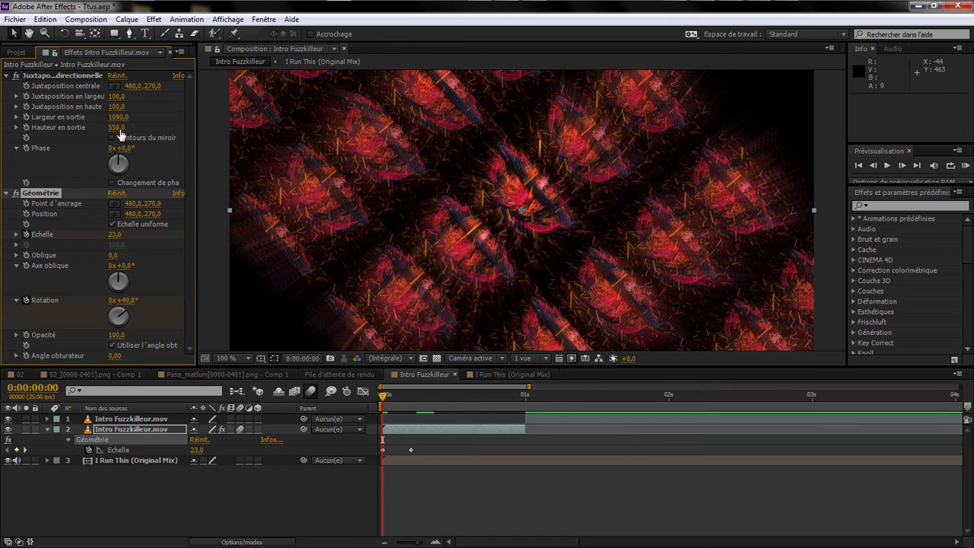
Step: Raise Hauteur en sortie of Juxtaposition directionnelle to 970 and set the starting Echelle keyframe of Géométrie to 18
left_click_drag(120, 127, 153, 127)
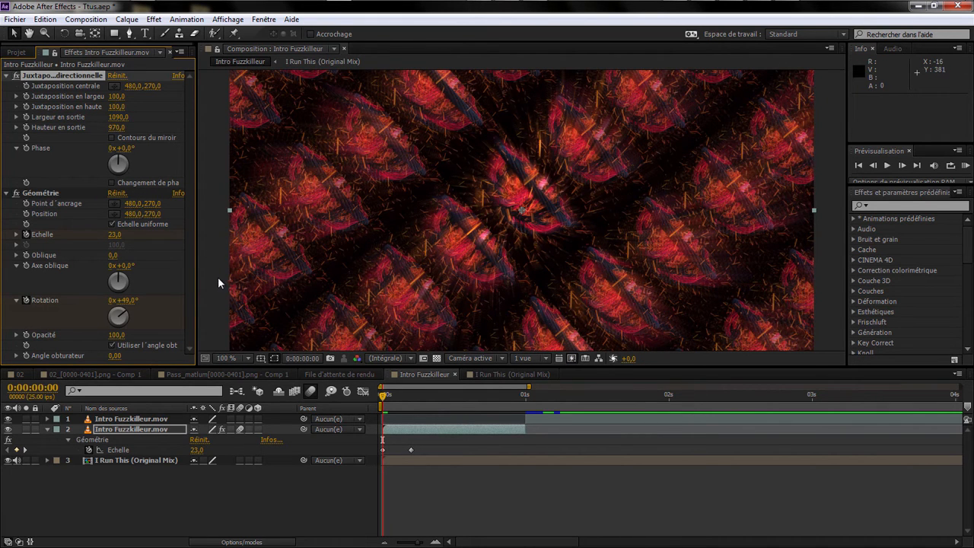
left_click_drag(113, 234, 124, 250)
left_click(115, 234)
type("15")
key("Return")
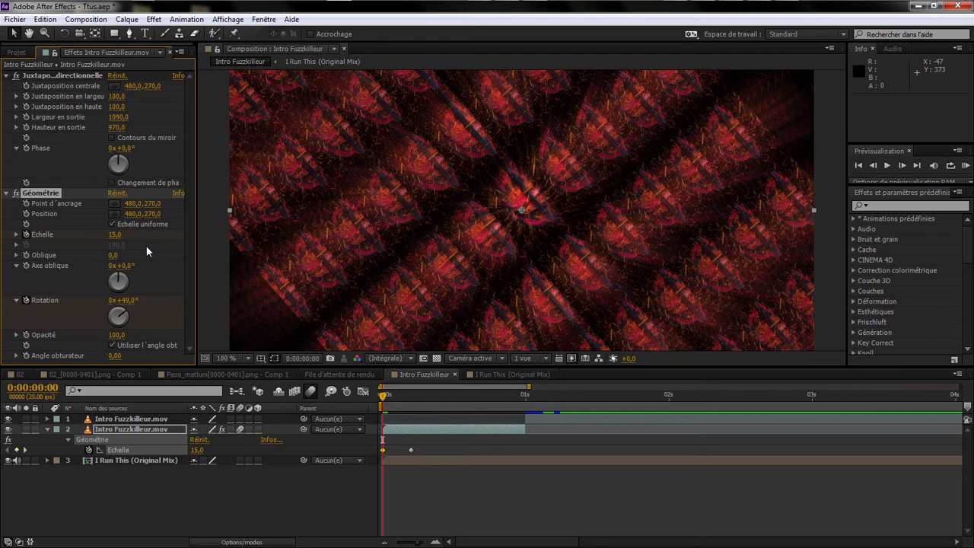
left_click(120, 235)
key("Return")
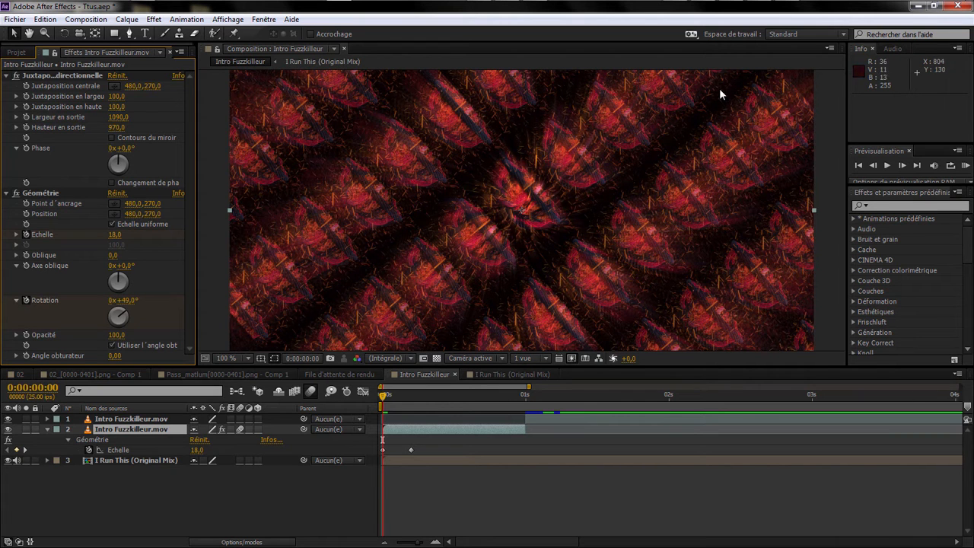
Step: Open the composition's advanced settings and set the motion blur Obturateur to 360°
left_click(829, 48)
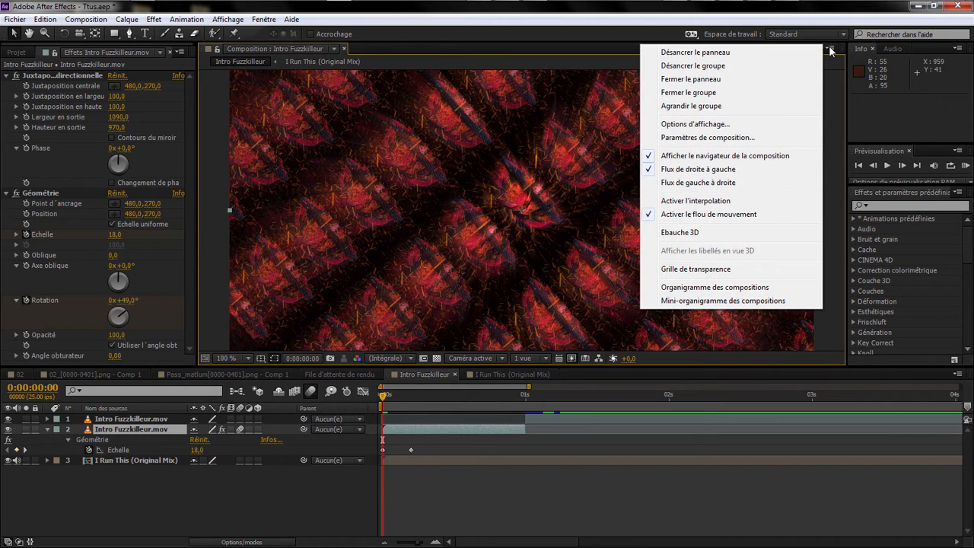
left_click(727, 137)
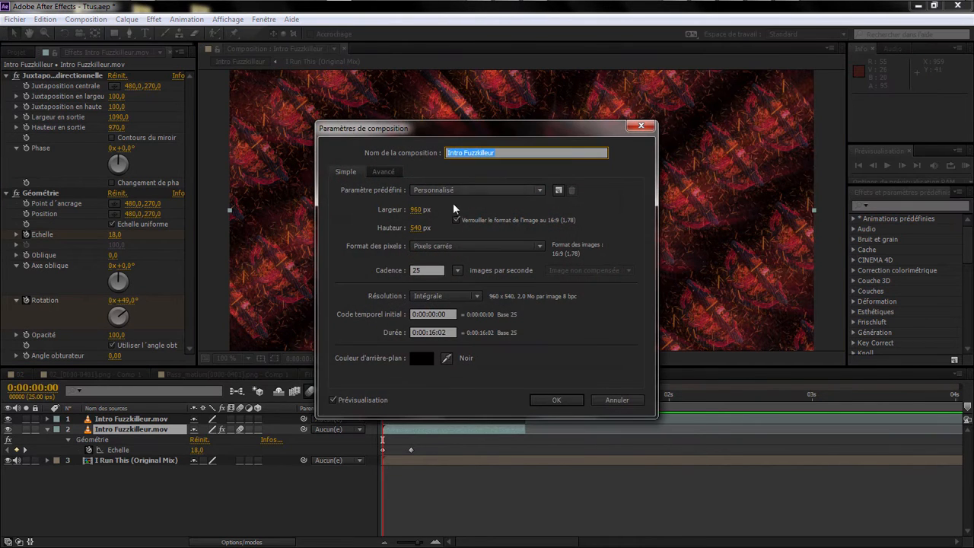
left_click(385, 174)
left_click_drag(381, 131, 136, 132)
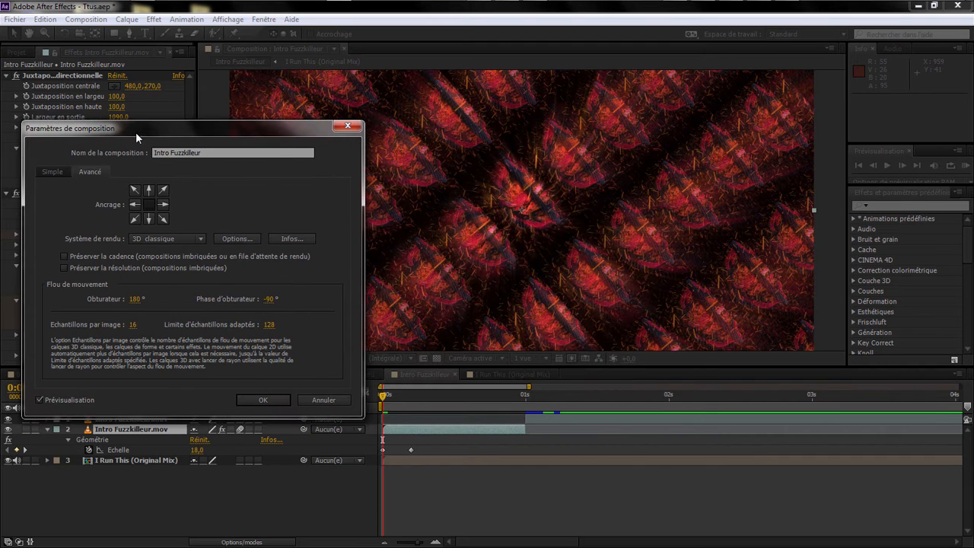
left_click_drag(128, 303, 159, 305)
type("360")
Step: Set the motion blur to 32 Echantillons par image and Phase d'obturateur 64, apply the settings, and check the frame at 0:00:00:01
left_click(131, 327)
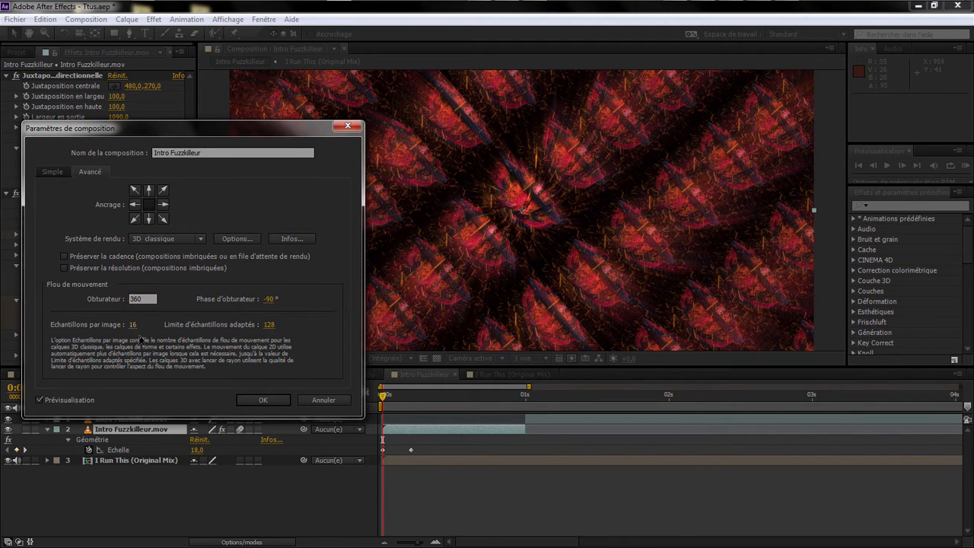
left_click(132, 325)
key("Up")
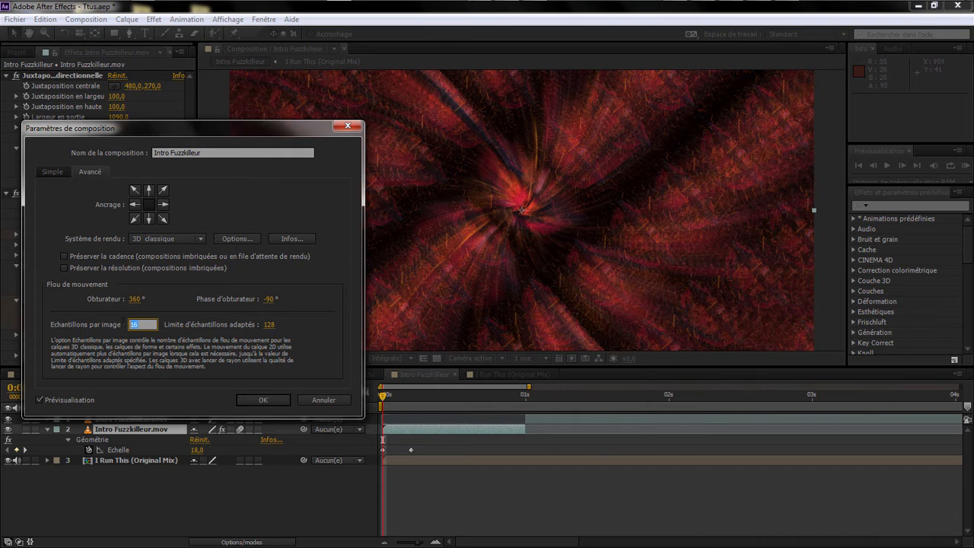
type("32")
left_click(289, 342)
left_click(268, 299)
type("64")
left_click(263, 400)
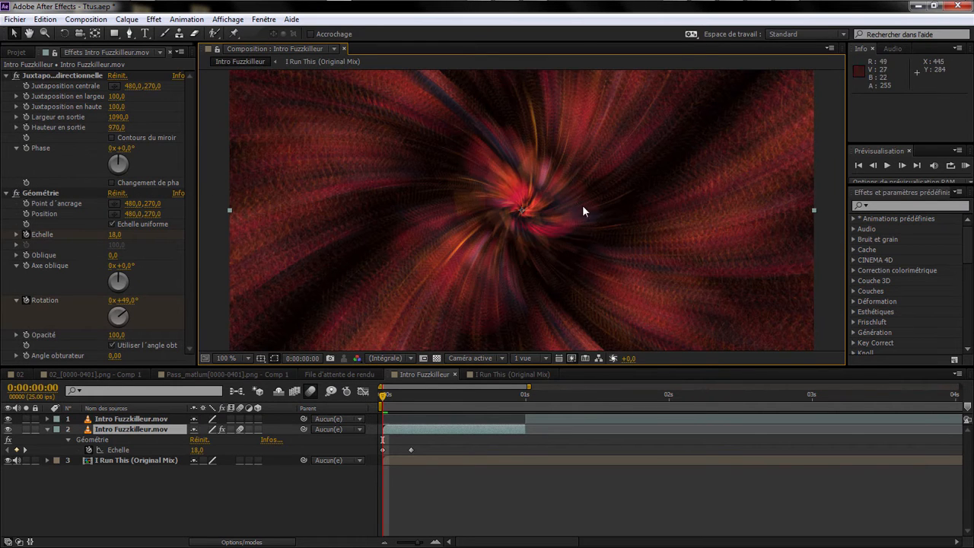
left_click(393, 404)
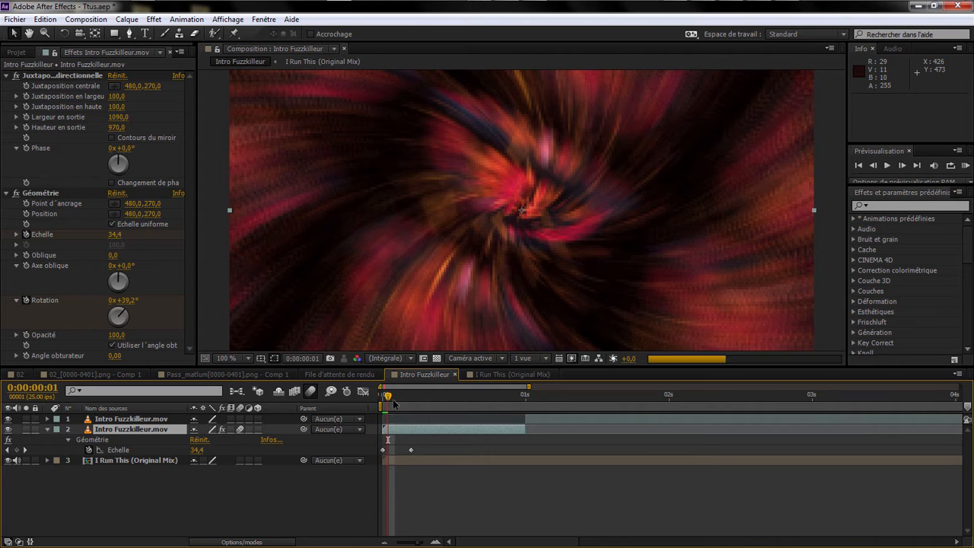
Step: Apply Lissage de vitesse to both Echelle keyframes of the Géométrie effect
left_click(410, 405)
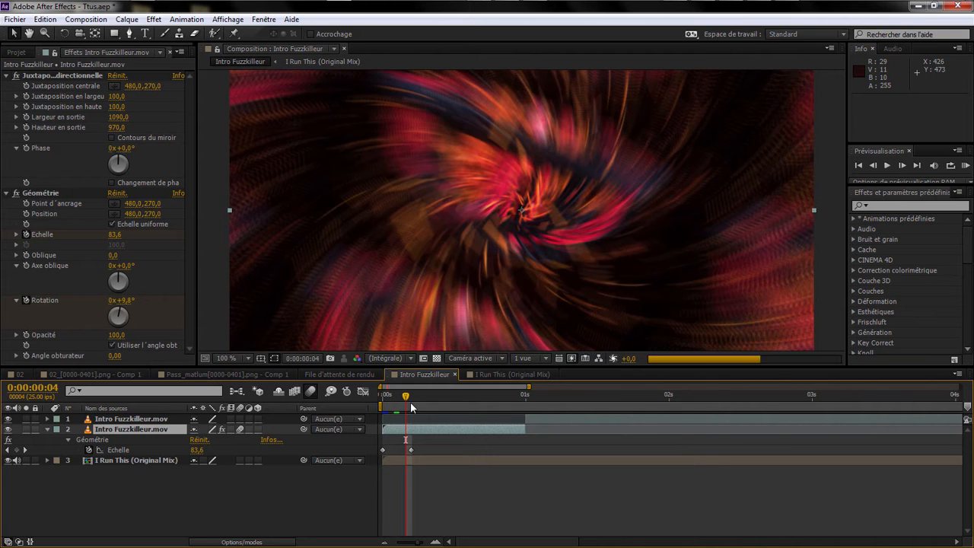
key("Page_Up")
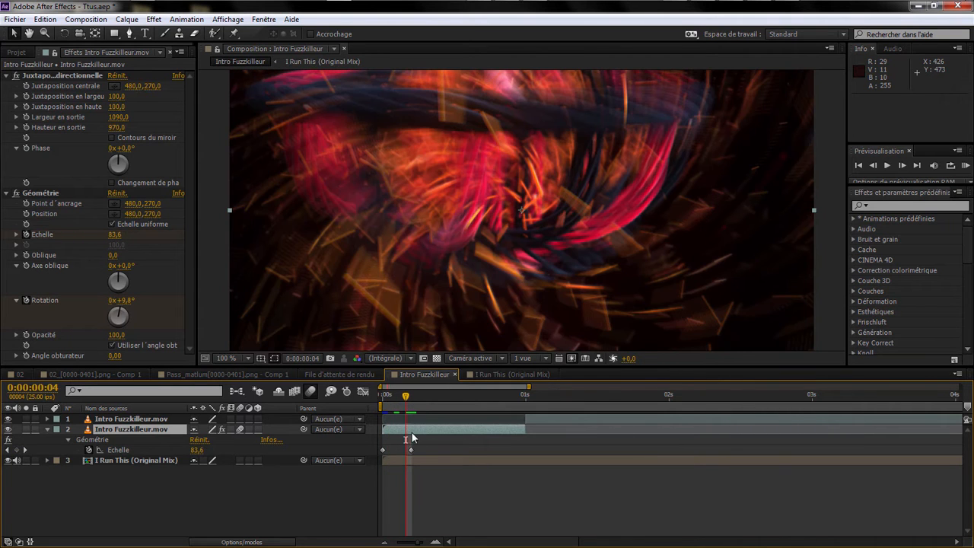
left_click(383, 449)
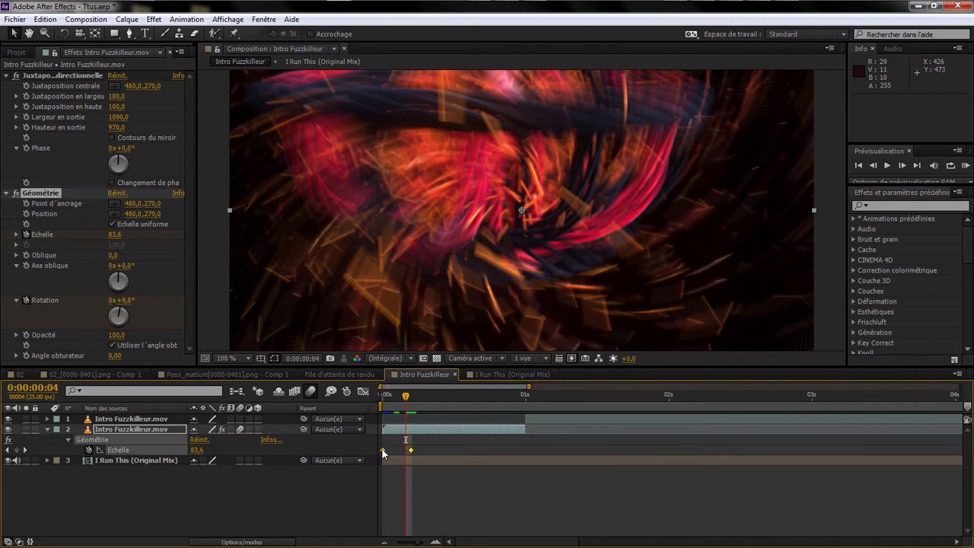
right_click(383, 449)
mouse_move(410, 445)
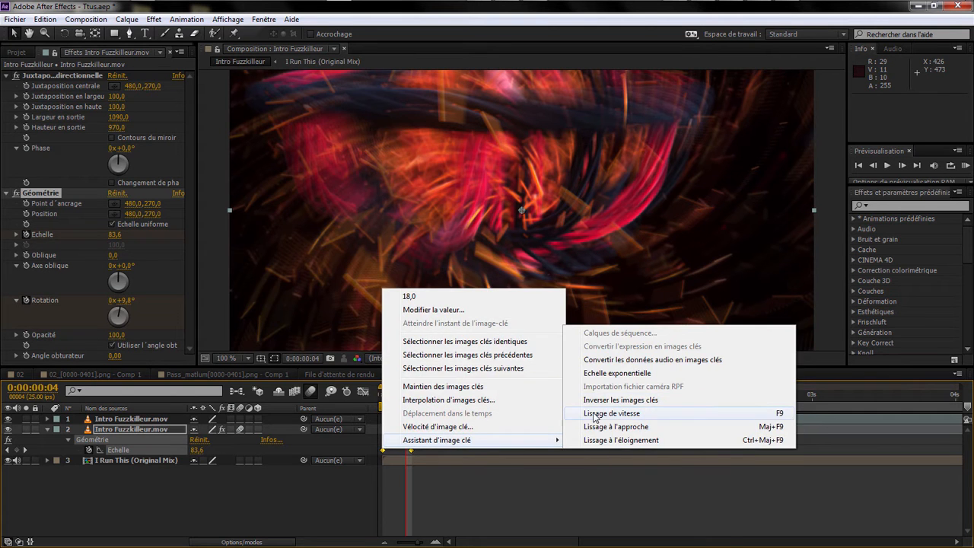
left_click(601, 415)
Step: Return to 0:00:00:00 and preview the smoothed zoom transition
key("Page_Up")
key("Page_Up")
key("Page_Up")
key("Page_Up")
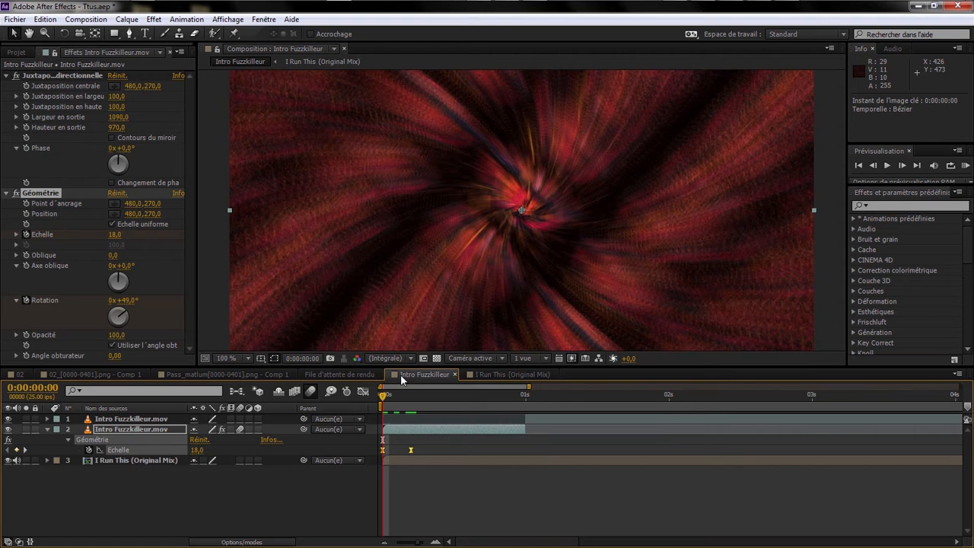
key("KP_0")
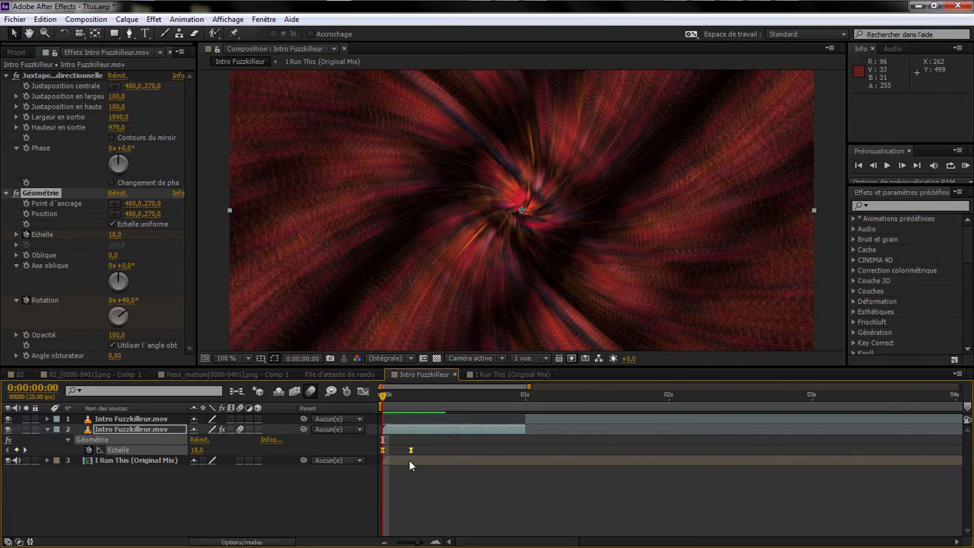
Step: View the Echelle curve as a graph and reveal both Echelle and Rotation keyframes of the blurred Intro Fuzzkilleur.mov layer
right_click(411, 450)
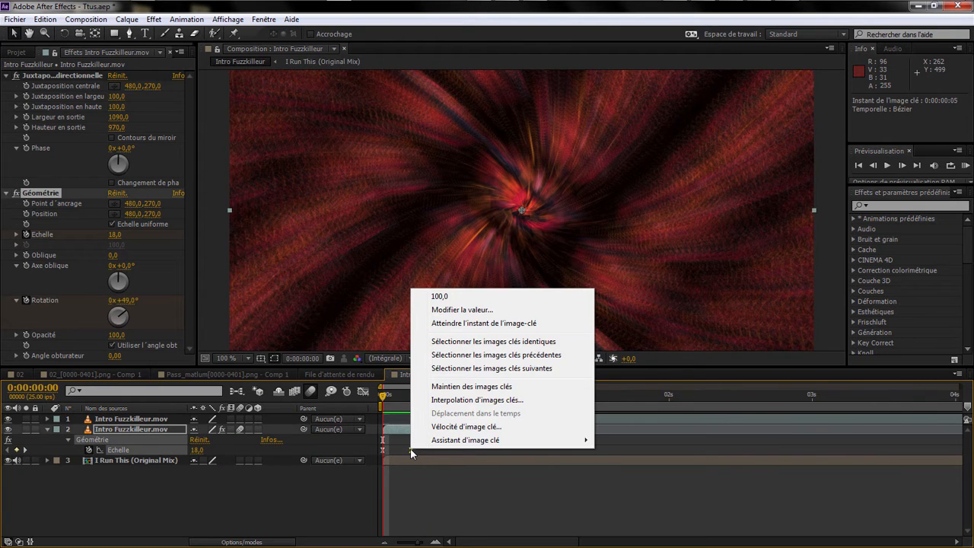
left_click(363, 393)
left_click(363, 392)
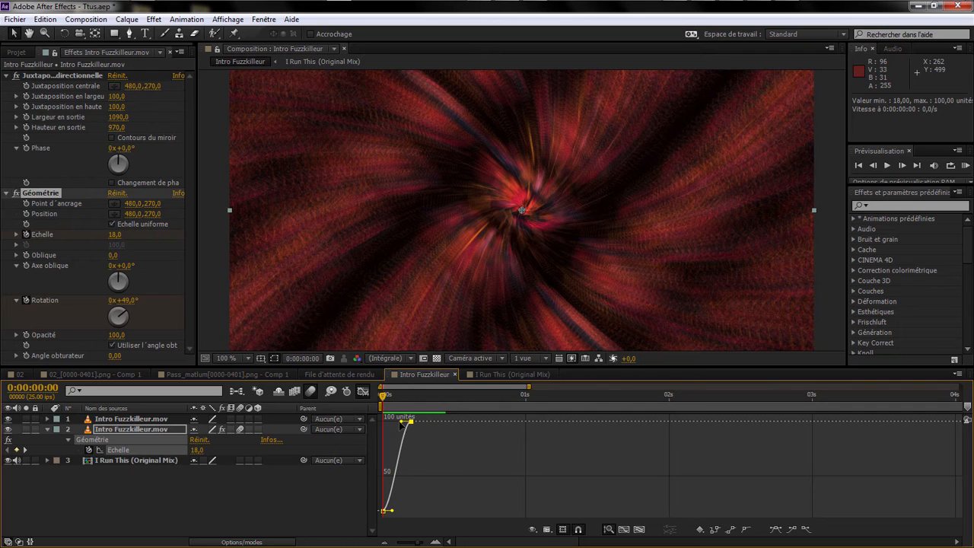
left_click(174, 431)
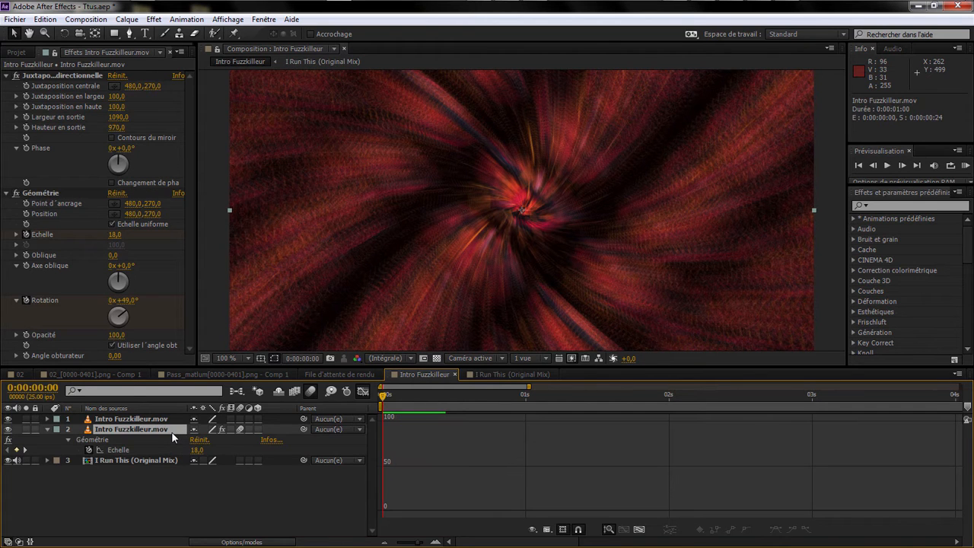
key("u")
key("u")
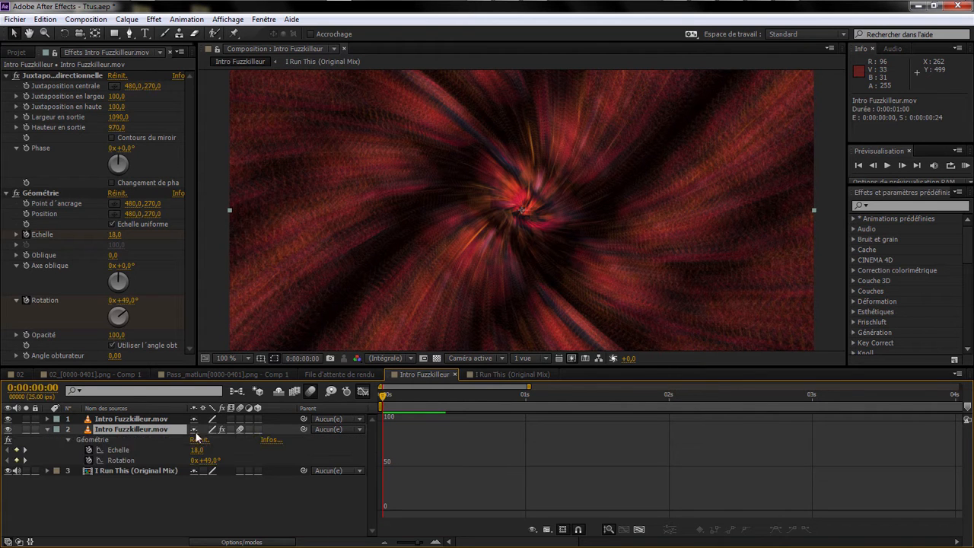
left_click(361, 391)
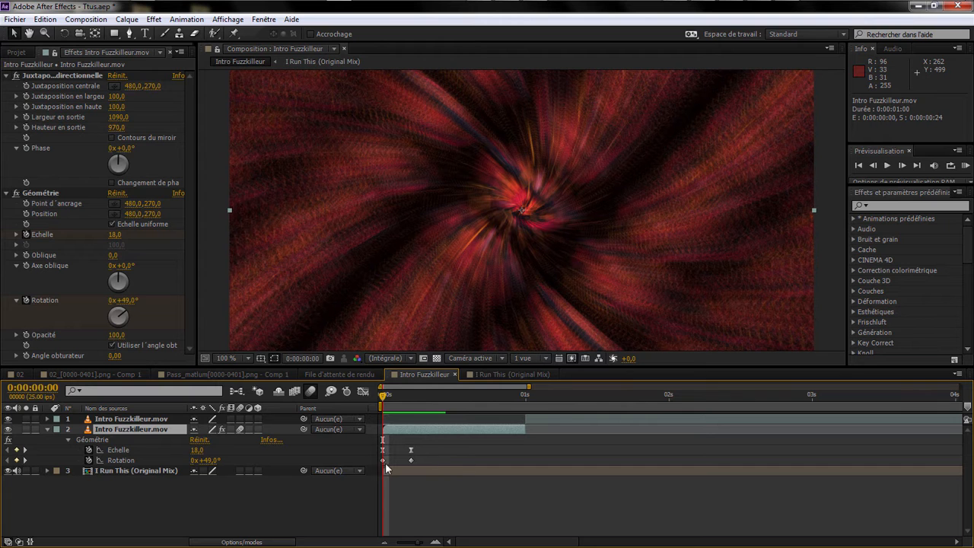
Step: Select all Echelle and Rotation keyframes of Géométrie and apply Lissage de vitesse to them
left_click_drag(428, 460, 374, 446)
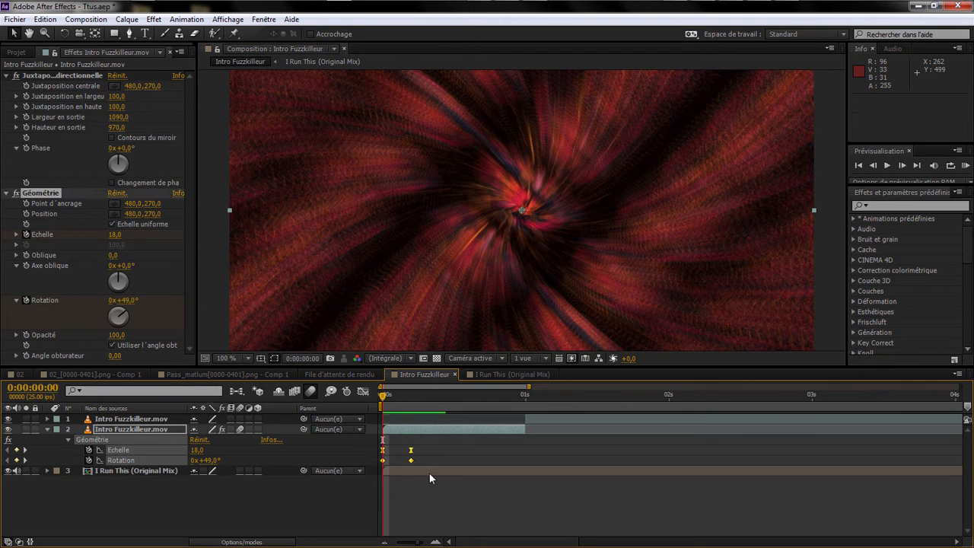
right_click(412, 461)
mouse_move(457, 455)
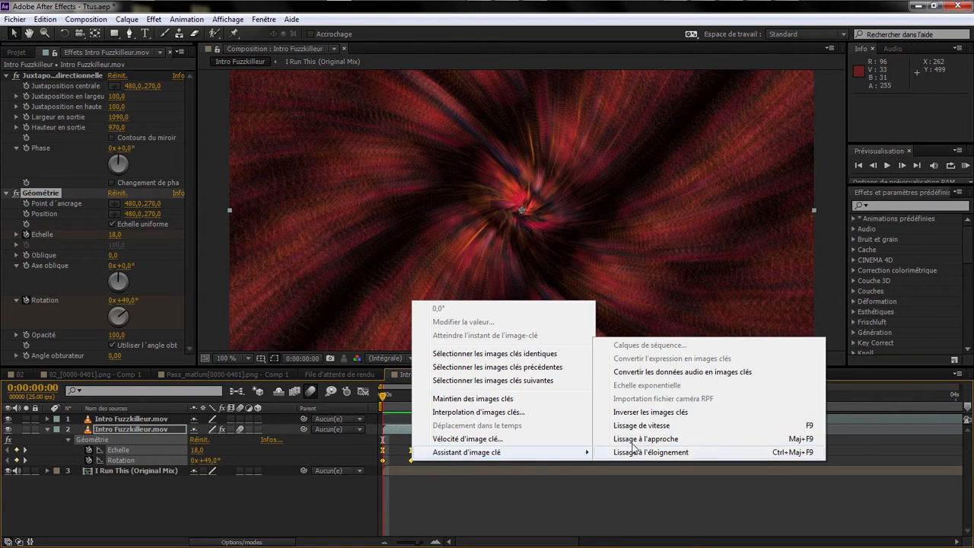
left_click(641, 425)
Step: Extend the incoming ease handles of the 0:00:00:05 Echelle and Rotation keyframes toward 0:00:00:00 in the graph and preview the motion
left_click(363, 391)
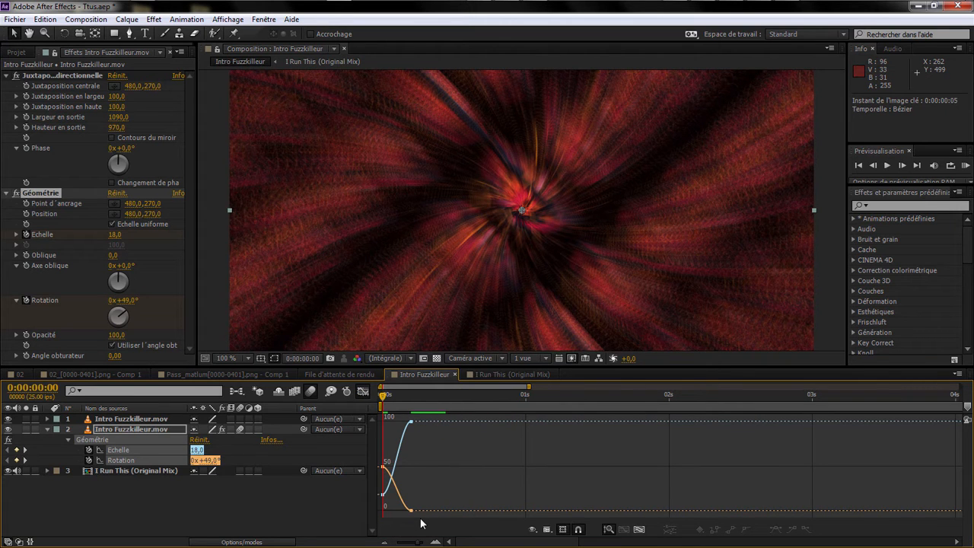
left_click_drag(417, 515, 388, 431)
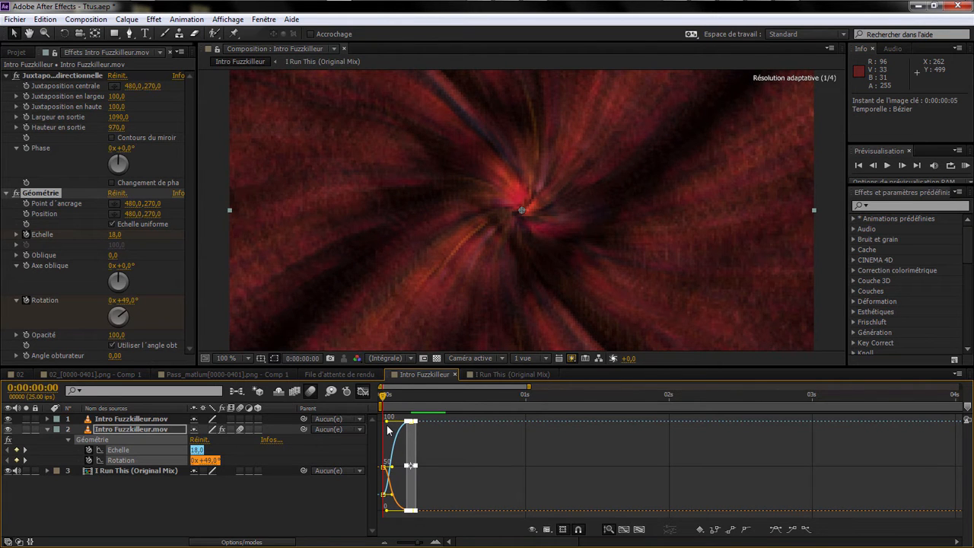
key("KP_0")
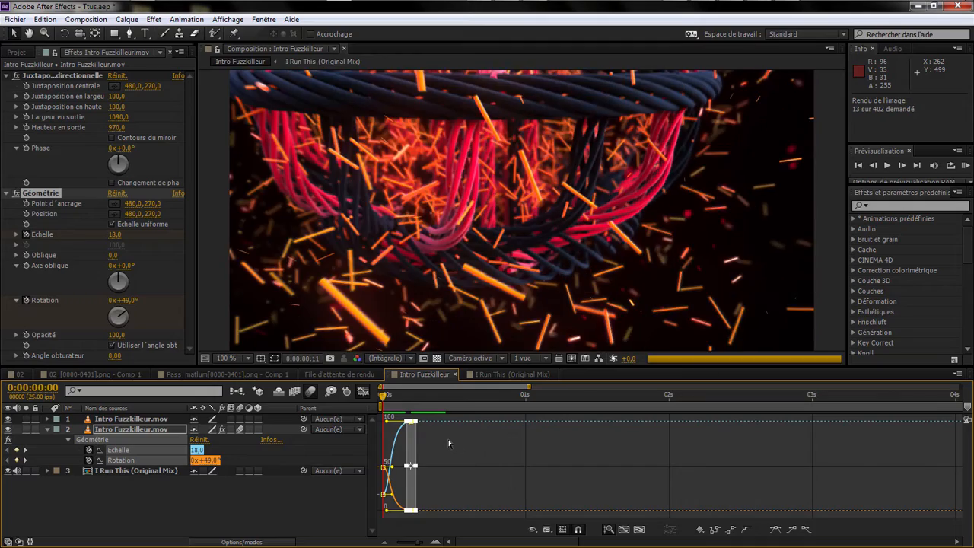
key("shift+F3")
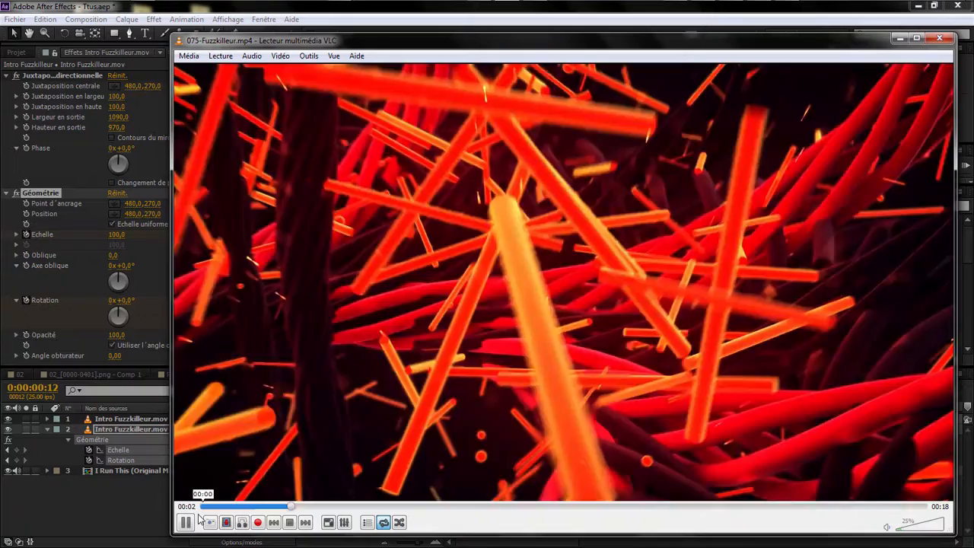
Step: Switch to VLC to review the opening seconds of 075-Fuzzkilleur.mp4, pause it, and return to After Effects
left_click(186, 523)
left_click(256, 507)
left_click(186, 523)
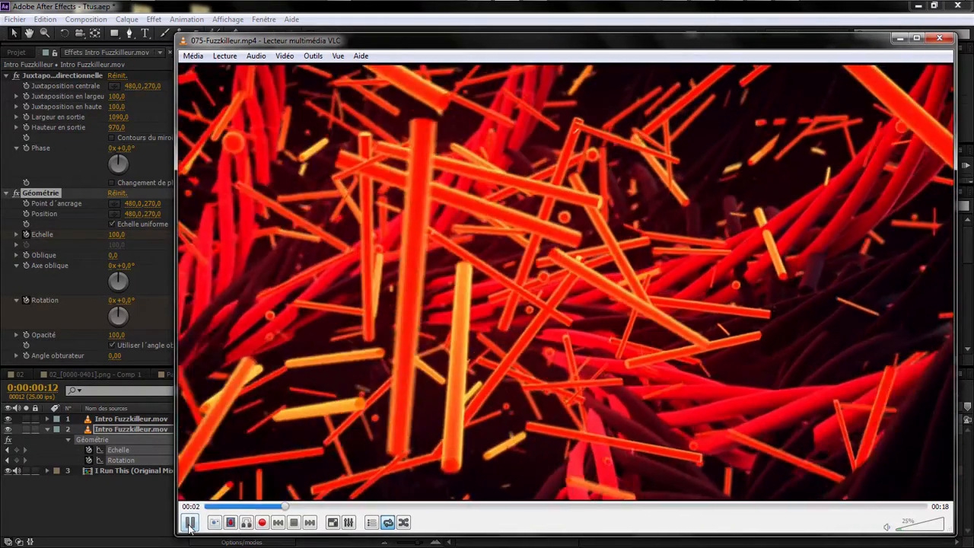
left_click(189, 522)
left_click(128, 507)
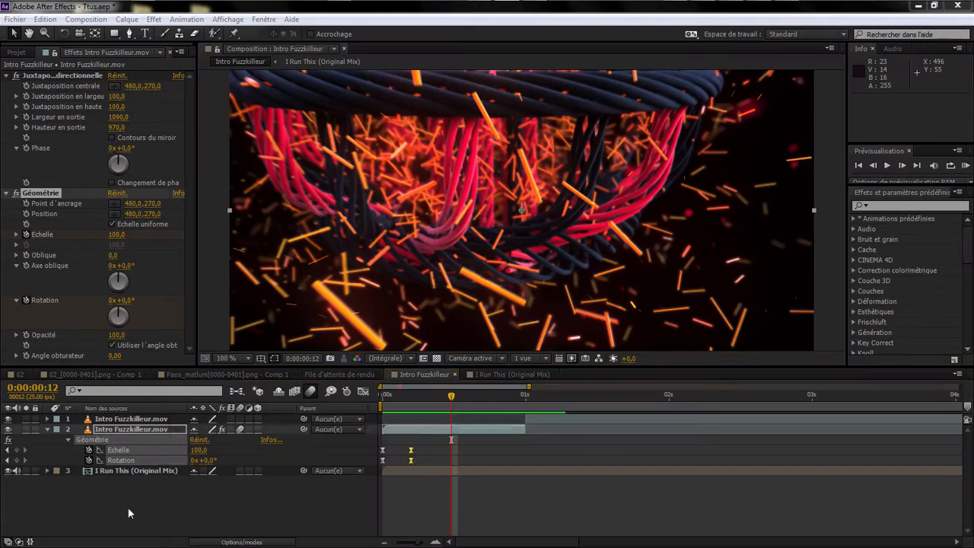
Step: Collapse the animated video layer's properties and create a Calque d'effets in the Intro Fuzzkilleur composition
left_click(46, 430)
right_click(171, 475)
mouse_move(207, 346)
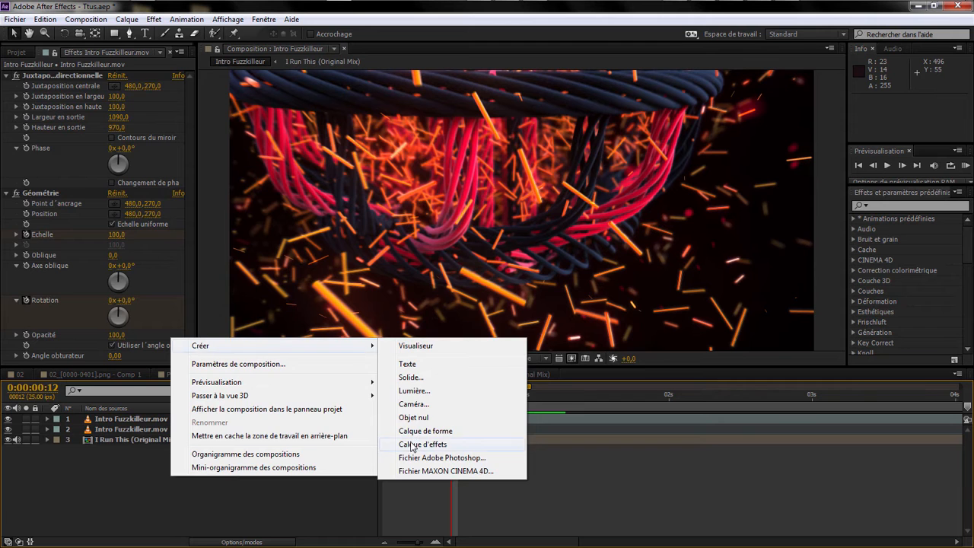
left_click(412, 445)
Step: Listen to the soundtrack from 0:00:00:10 and again from 0:00:00:22 to locate the next beat
left_click_drag(481, 399, 439, 397)
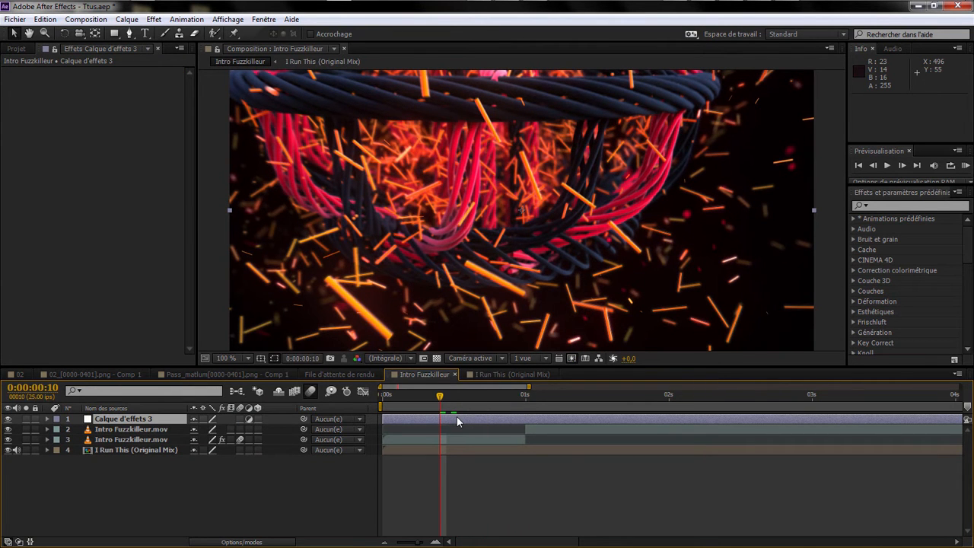
key("KP_Decimal")
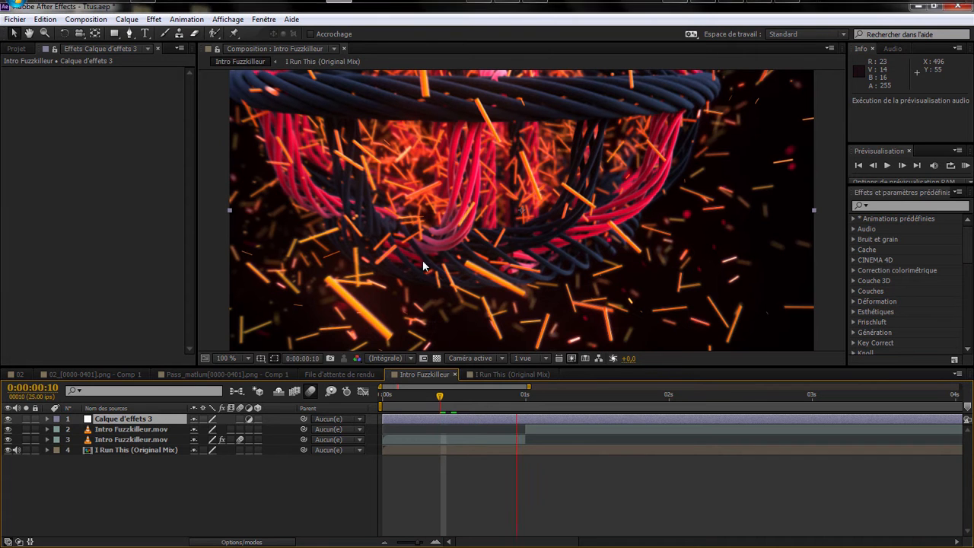
left_click(548, 398)
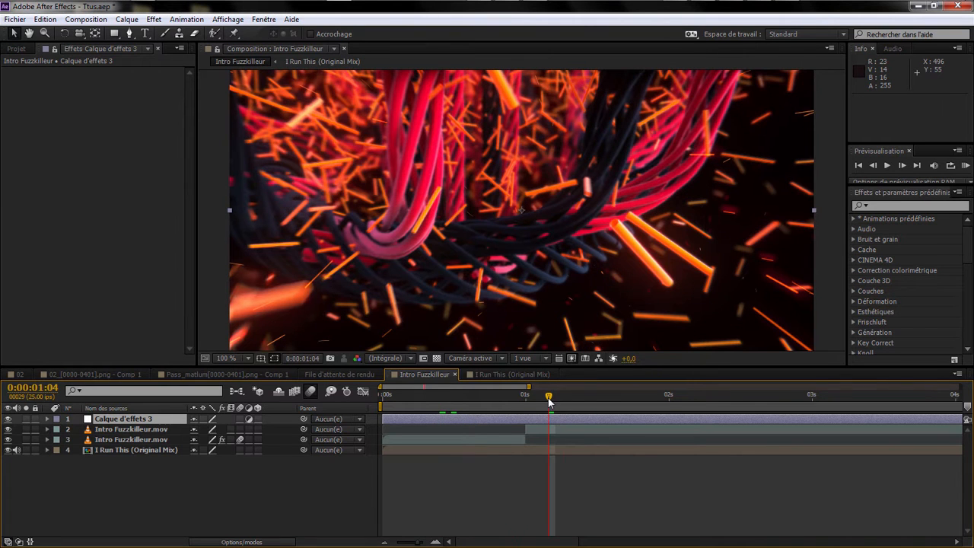
left_click_drag(548, 400, 508, 405)
key("KP_Decimal")
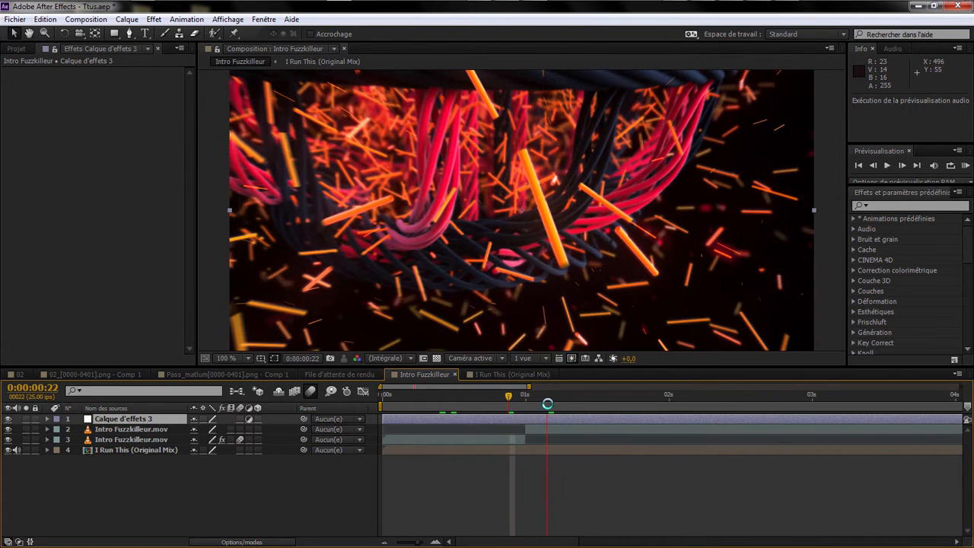
key("KP_Decimal")
Step: Trim the start of Calque d'effets 3 to 0:00:01:10, split it at 0:00:01:18, and delete the later part
left_click(583, 396)
left_click_drag(382, 419, 628, 401)
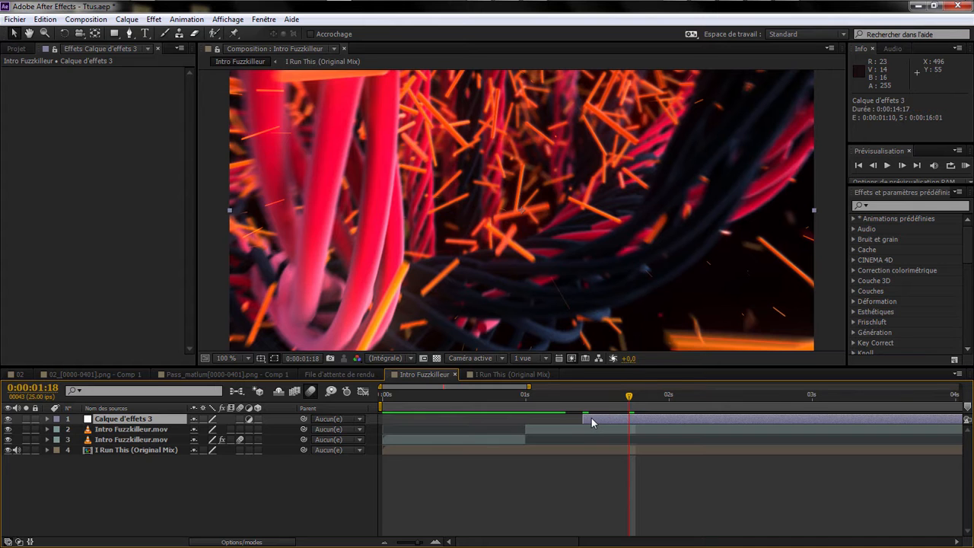
key("ctrl+backslash")
key("ctrl+shift+d")
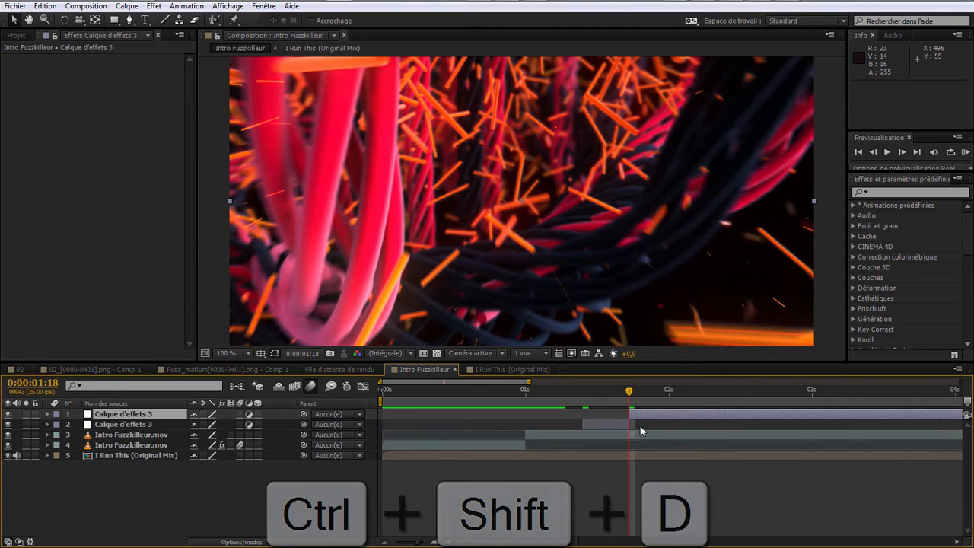
left_click(640, 415)
key("Delete")
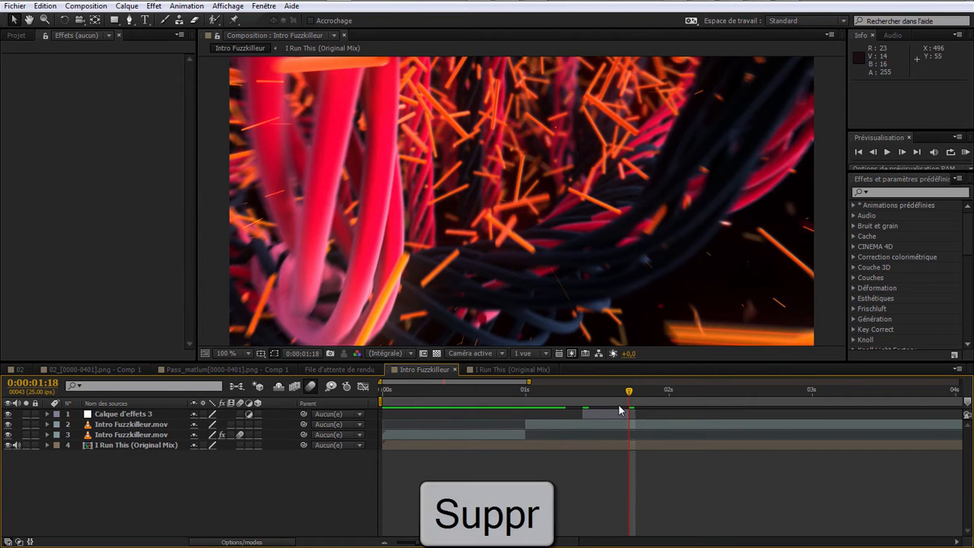
Step: At 0:00:01:13, apply the CC Bender distortion effect to Calque d'effets 3
left_click_drag(619, 394, 602, 403)
double_click(119, 415)
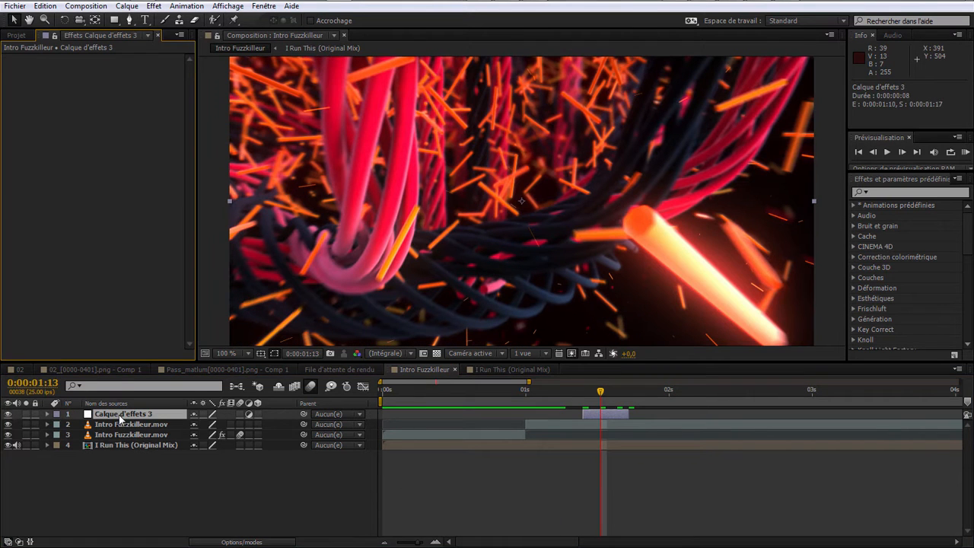
right_click(119, 173)
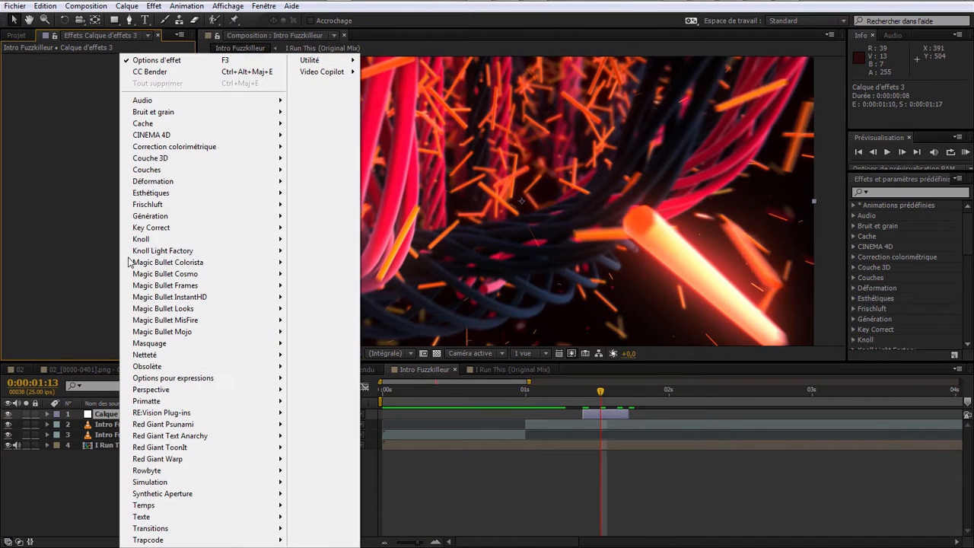
mouse_move(213, 187)
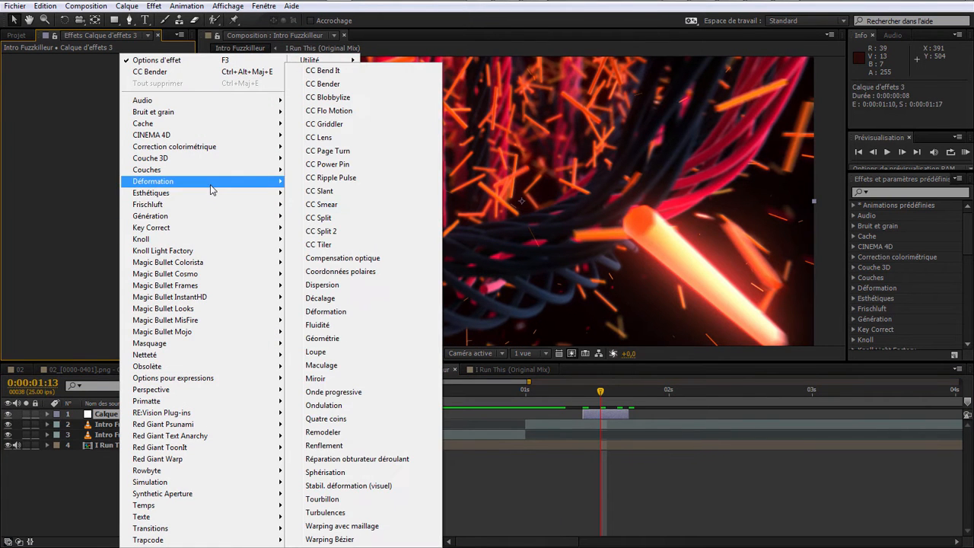
left_click(323, 84)
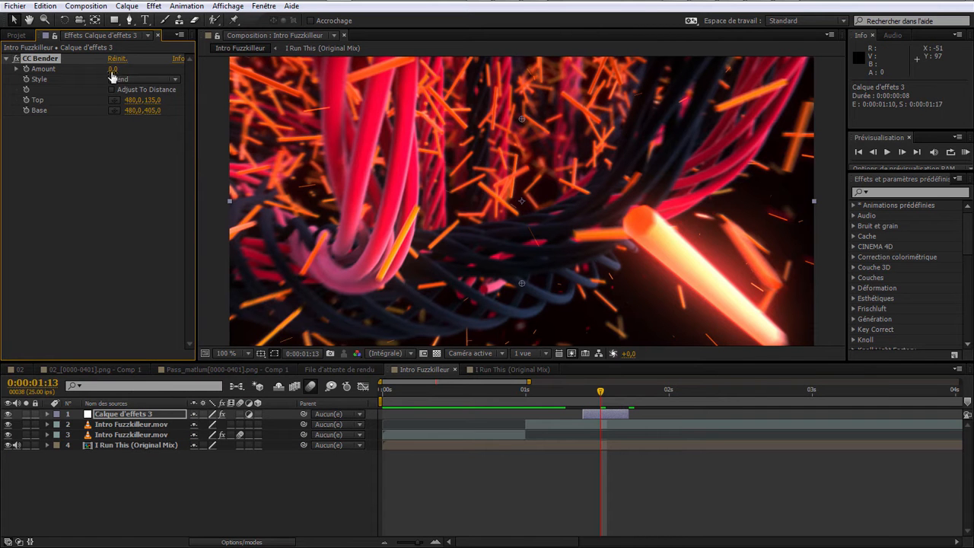
Step: Set the CC Bender Amount to 50 and its Top point to 505, 30
left_click_drag(114, 70, 144, 70)
left_click_drag(522, 118, 584, 48)
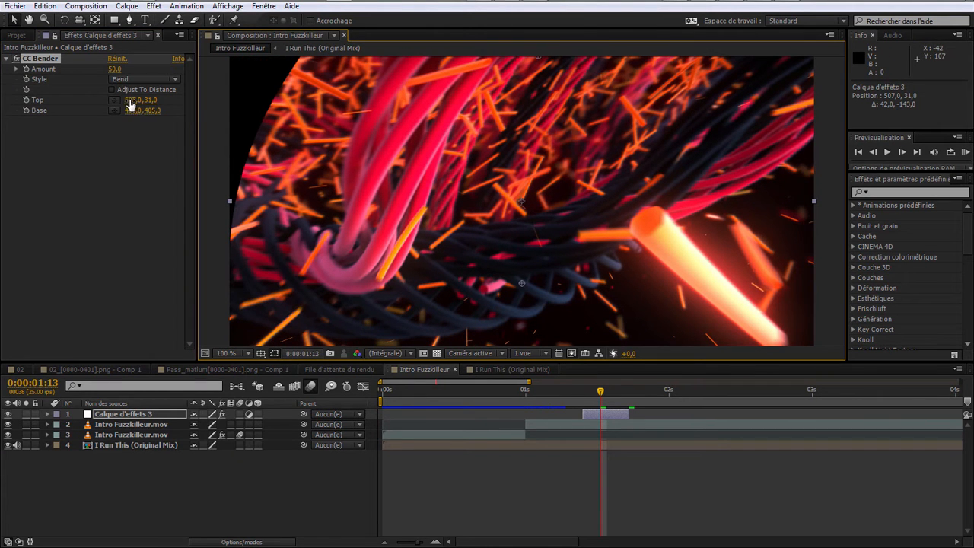
left_click(130, 101)
type("505")
left_click(173, 126)
left_click(152, 100)
type("30")
left_click(184, 207)
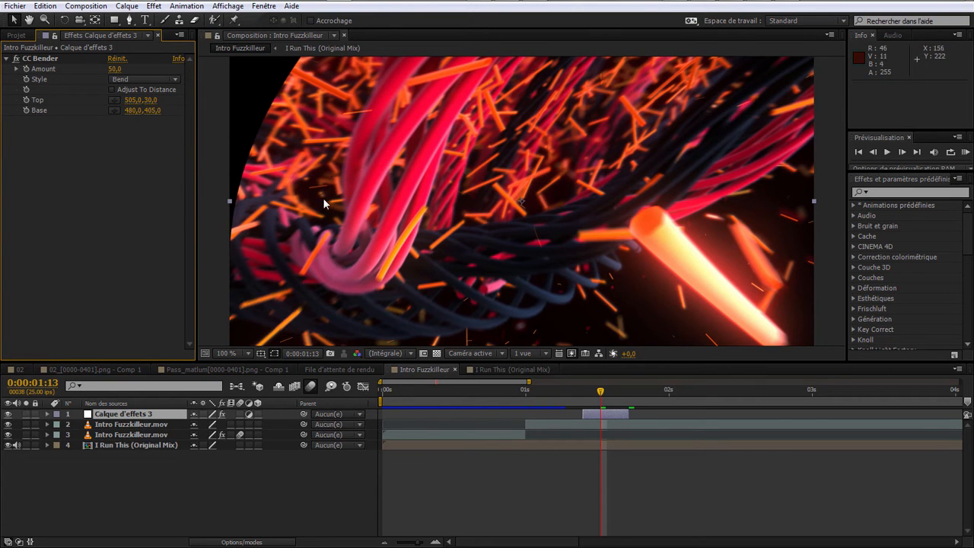
Step: Add Juxtaposition directionnelle above CC Bender, with Largeur en sortie 260 and Hauteur en sortie 340
right_click(93, 186)
mouse_move(150, 194)
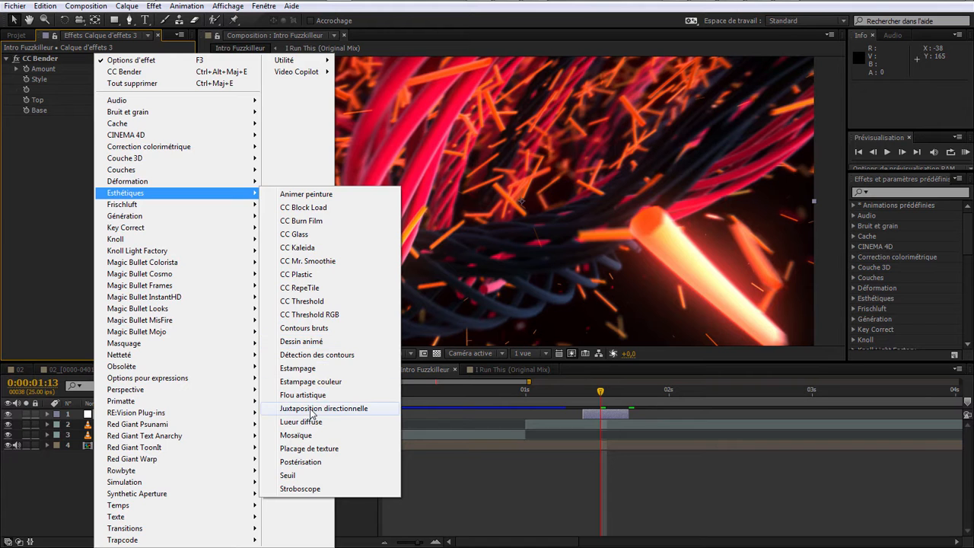
left_click(312, 409)
left_click(45, 61)
left_click_drag(46, 61, 111, 231)
left_click_drag(117, 107, 140, 110)
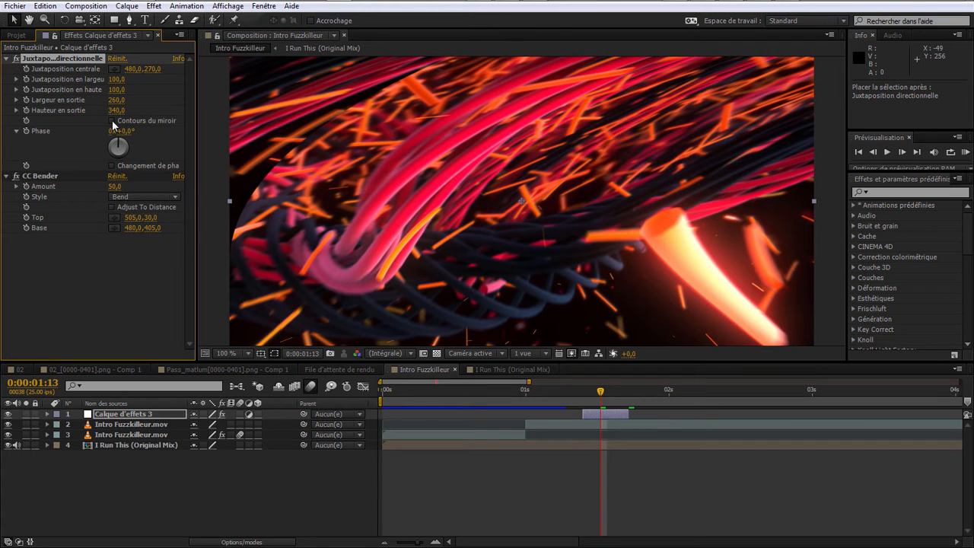
Step: Enable Contours du miroir in the Juxtaposition directionnelle effect on Calque d'effets 3
left_click(113, 121)
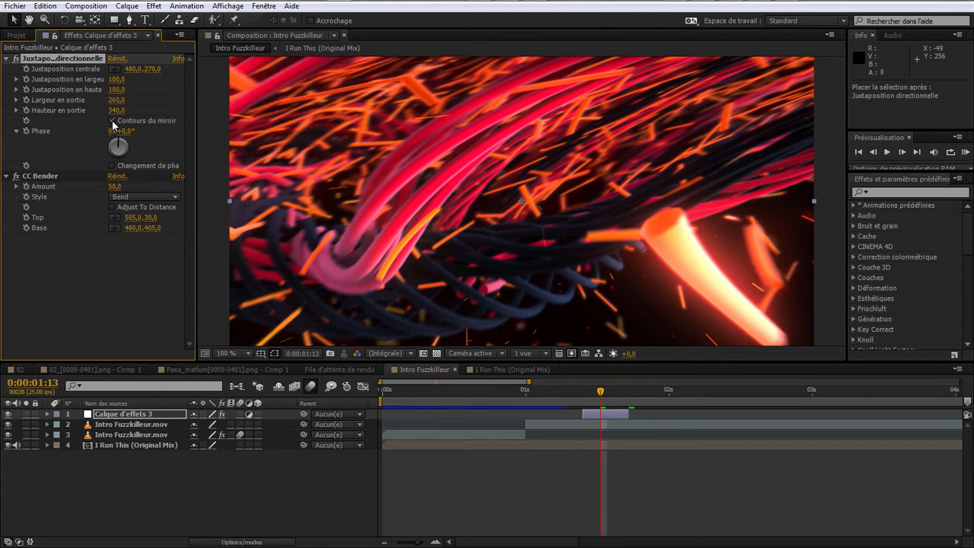
Step: Compare the opening clip with and without Contours du miroir at 0:00:00:01, with its motion blur temporarily off
left_click(388, 400)
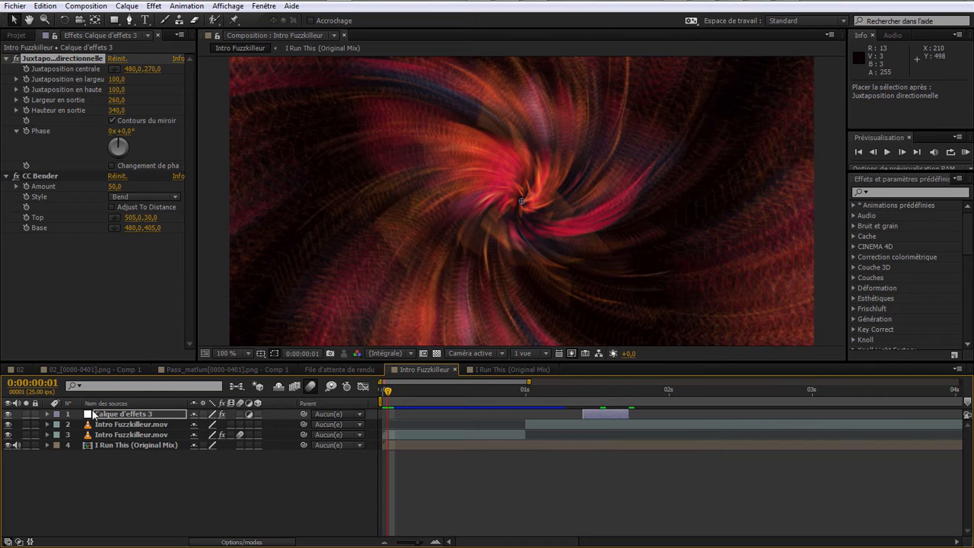
left_click(240, 435)
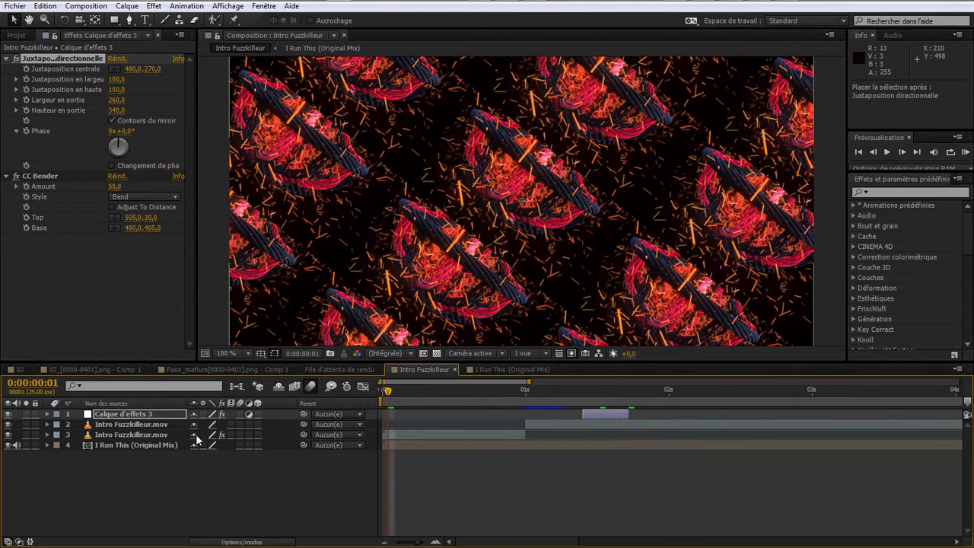
left_click(129, 437)
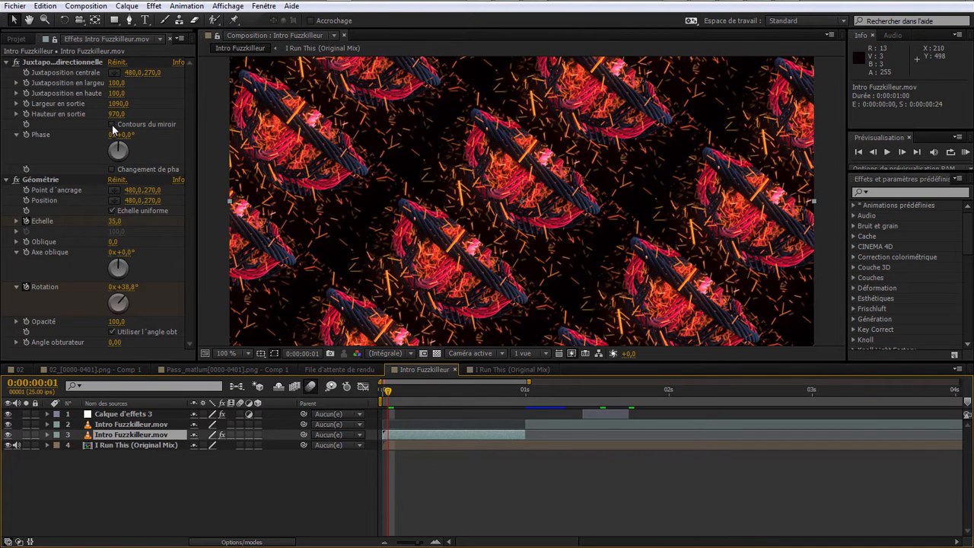
left_click(113, 125)
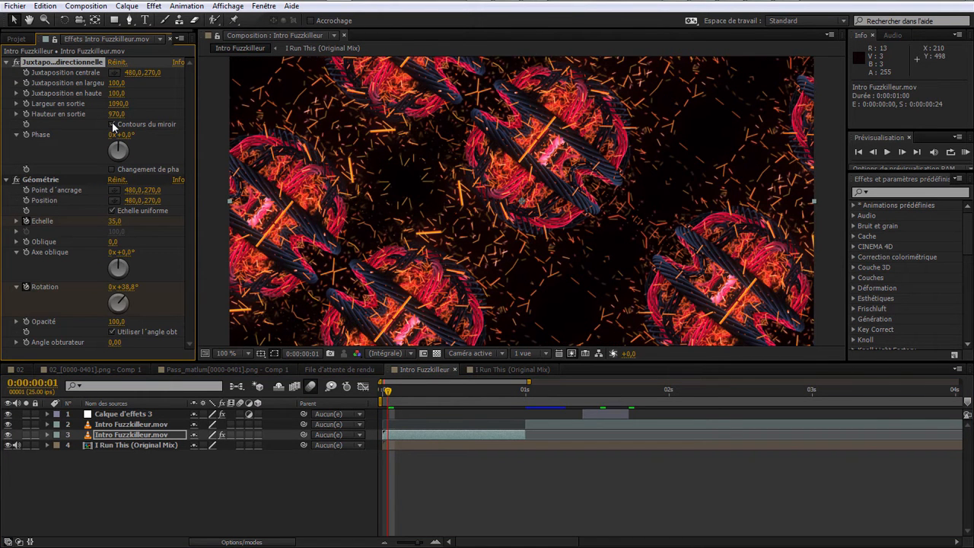
left_click(113, 125)
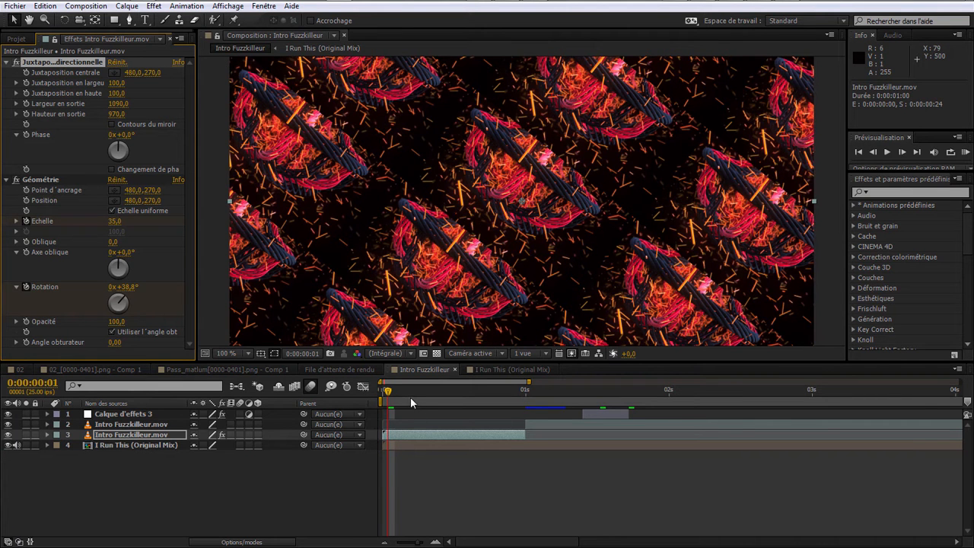
key("space")
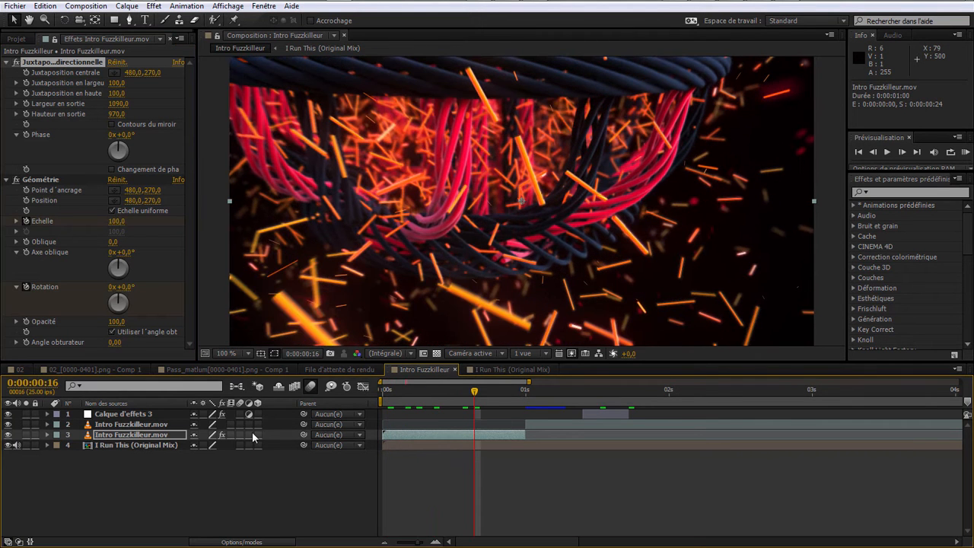
left_click(241, 434)
Step: Trim Calque d'effets 3 to run from 0:00:01:09 to 0:00:01:12 and preview its timing against the music
key("space")
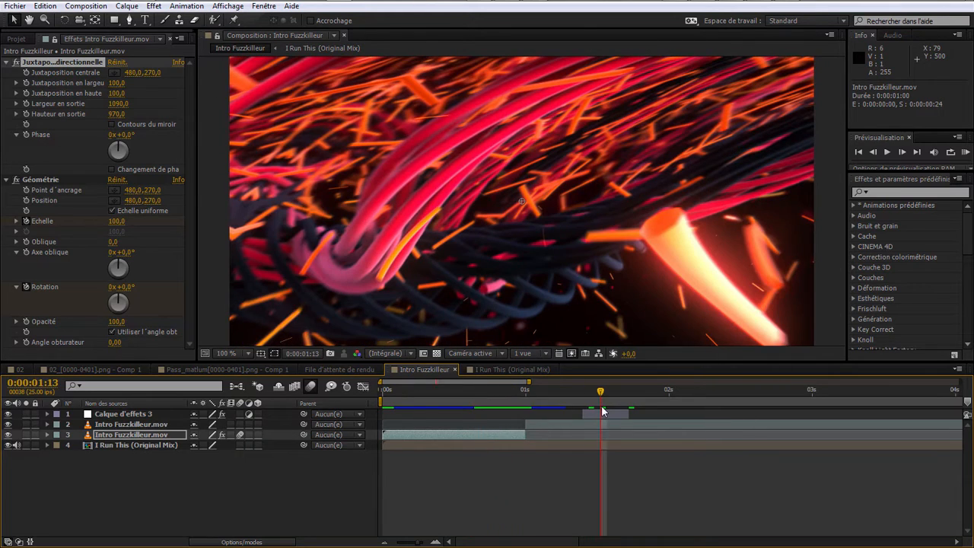
left_click_drag(589, 390, 497, 390)
key("space")
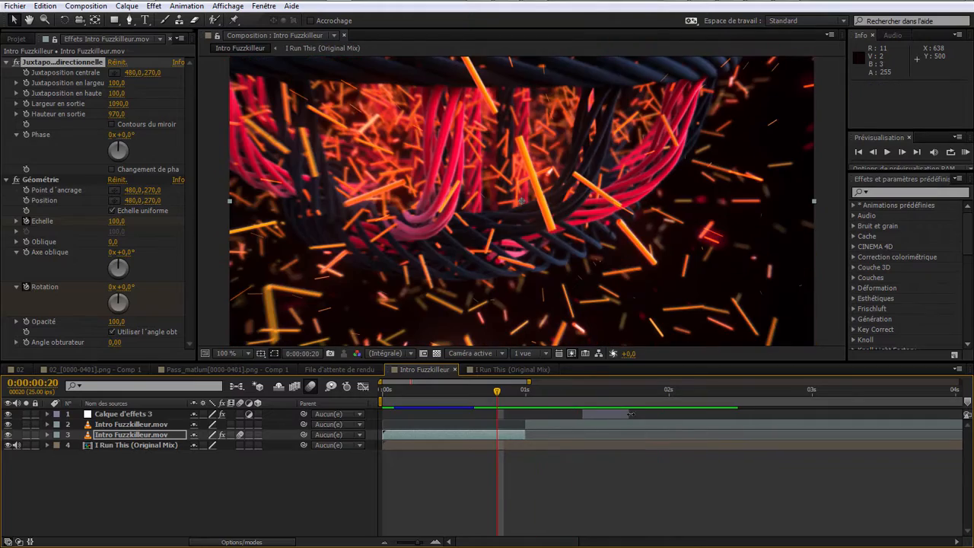
left_click(603, 414)
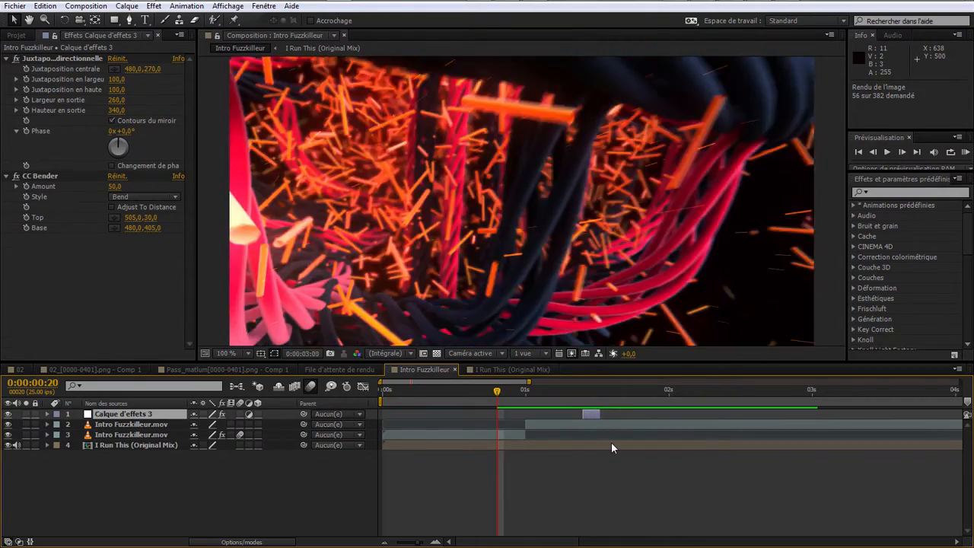
key("space")
key("space")
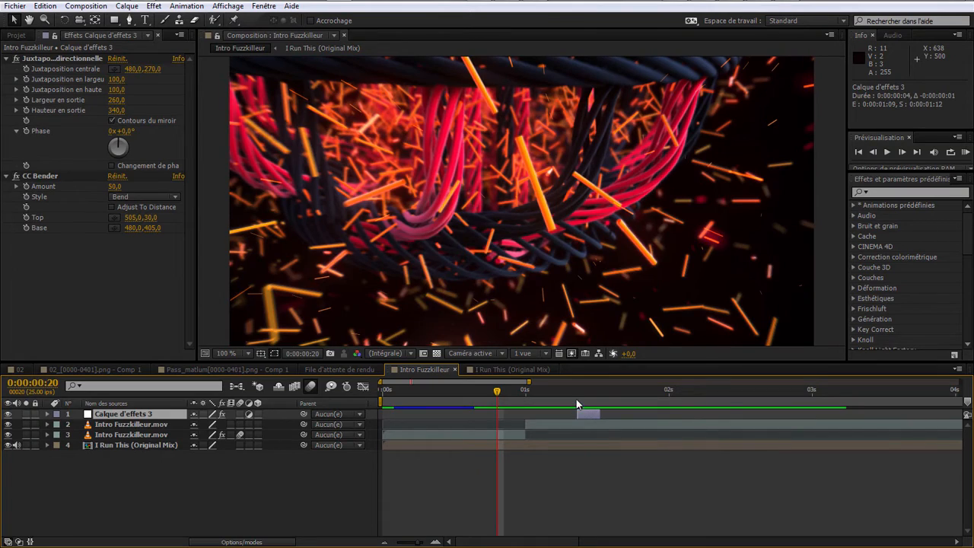
key("space")
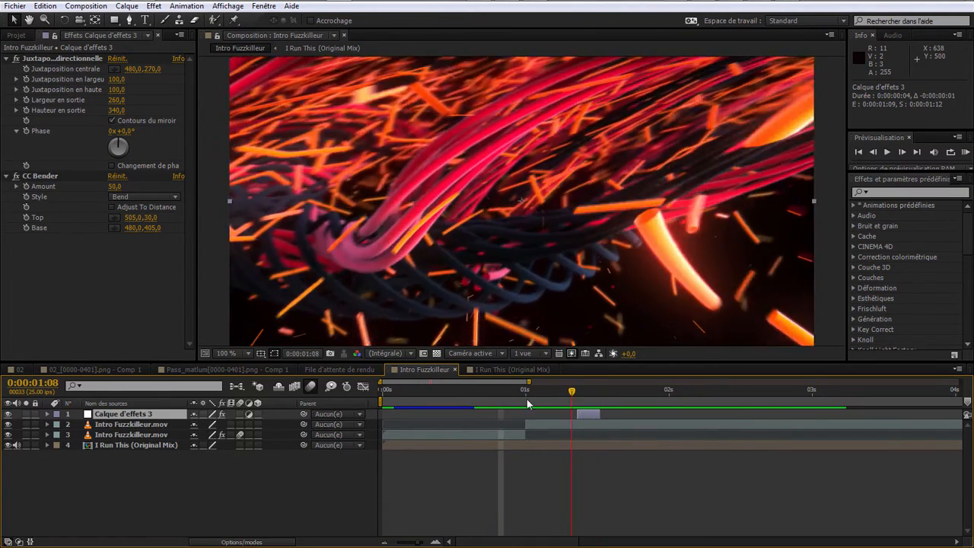
key("space")
Step: Preview the edit against the music and split the second Intro Fuzzkilleur.mov clip at 0:00:02:24
left_click(284, 507)
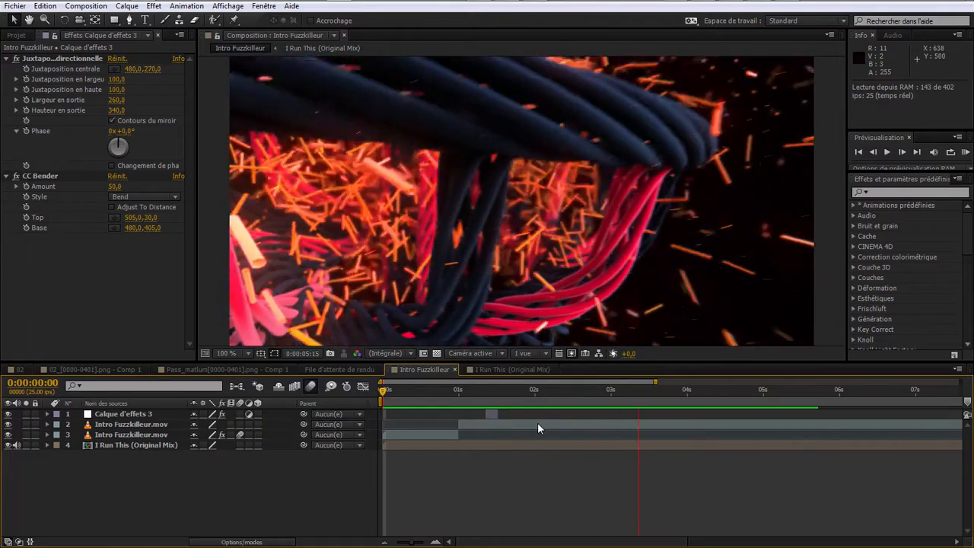
left_click(542, 397)
left_click_drag(545, 401, 465, 404)
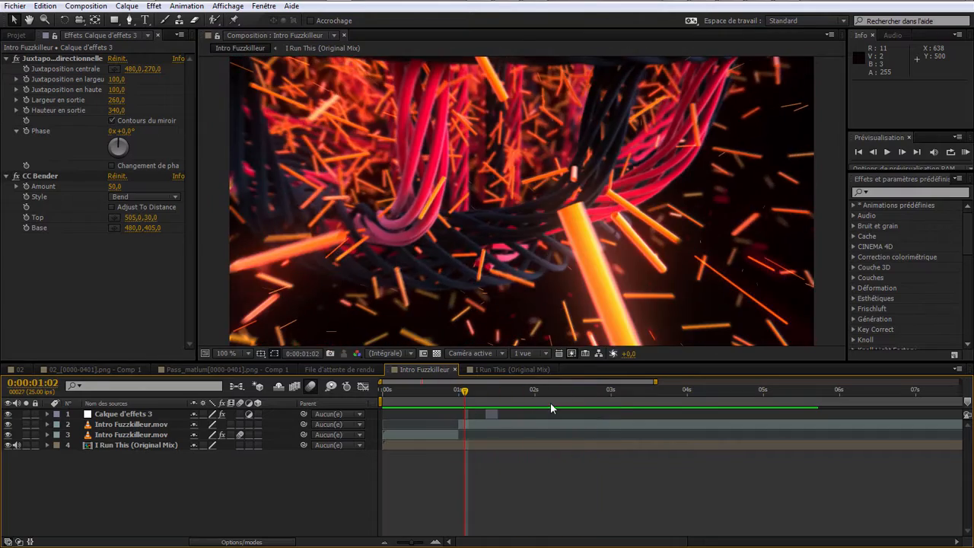
key("KP_0")
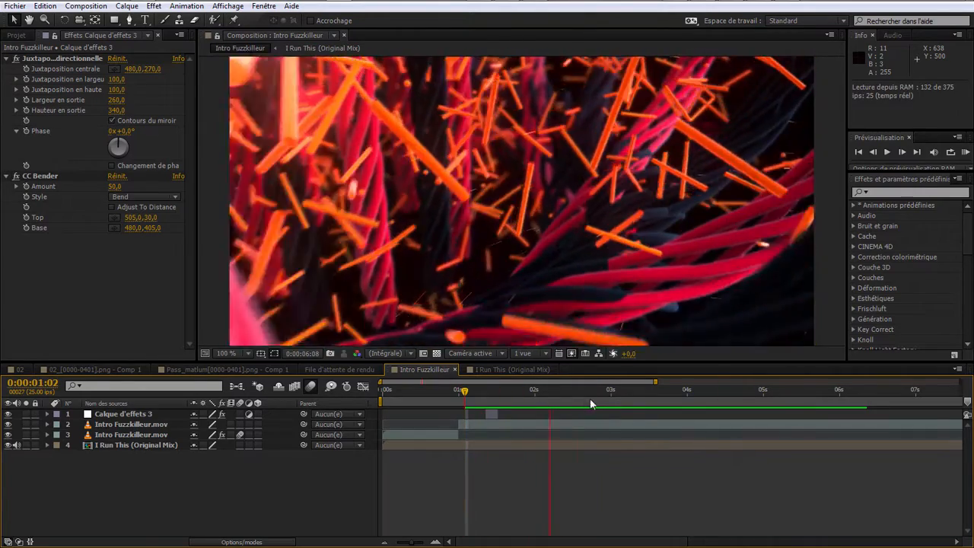
left_click_drag(611, 401, 605, 401)
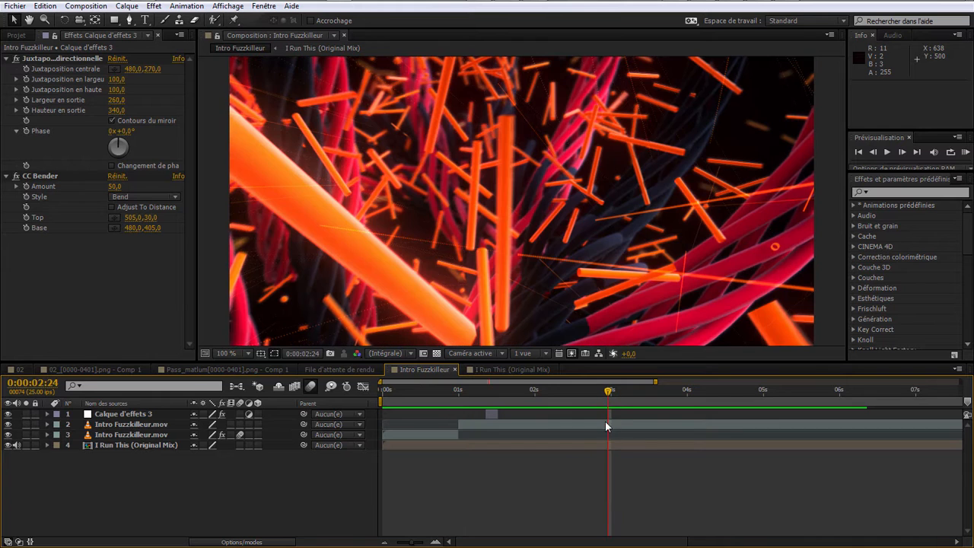
left_click(605, 421)
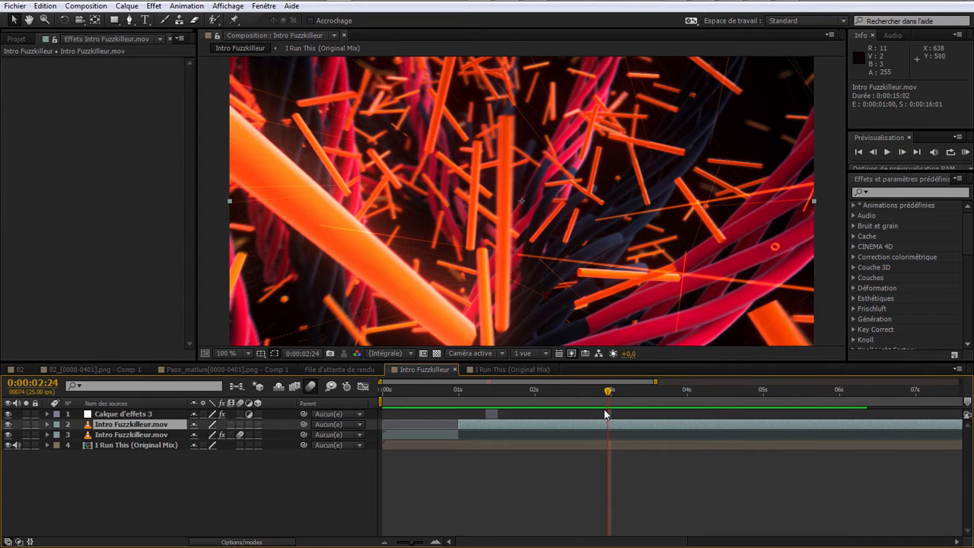
key("ctrl+shift+d")
Step: Move the later part of the split clip to start at 0:00:03:15 and preview the gap from 0:00:01:23
left_click_drag(628, 422, 766, 430)
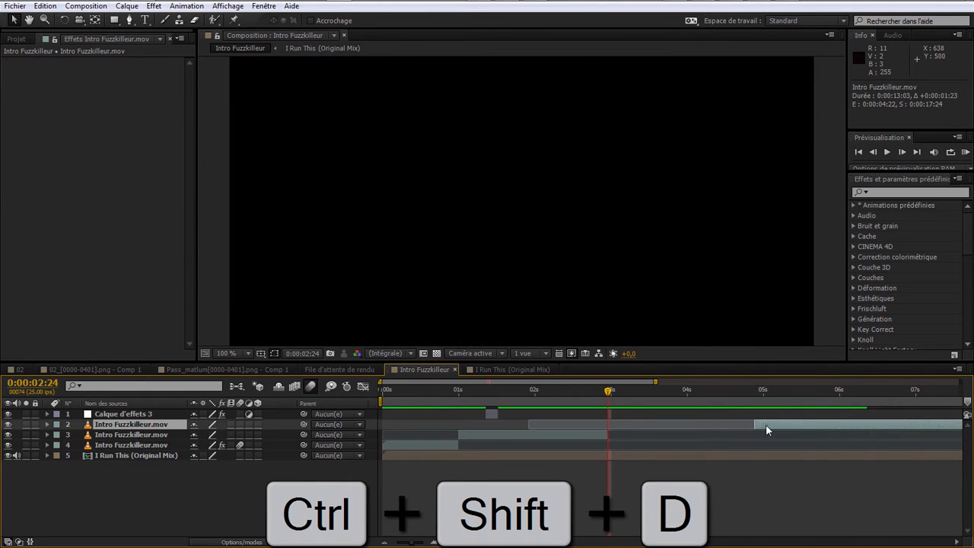
left_click_drag(593, 389, 574, 397)
key("KP_0")
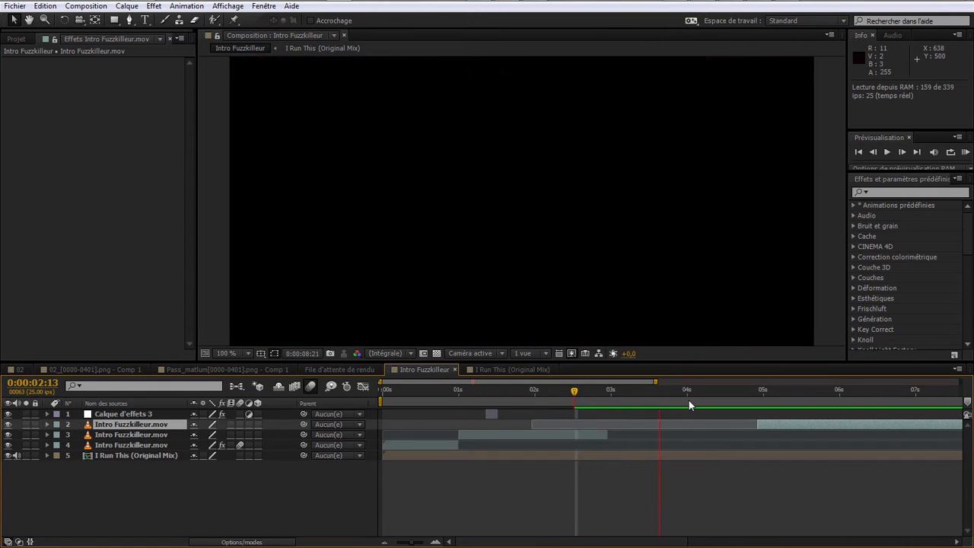
left_click(658, 397)
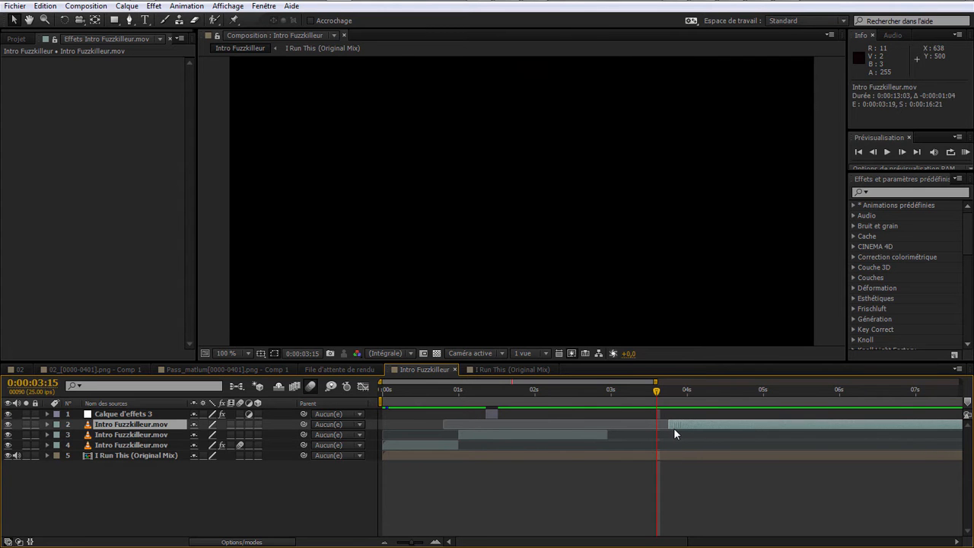
left_click_drag(673, 429, 664, 430)
left_click(665, 414)
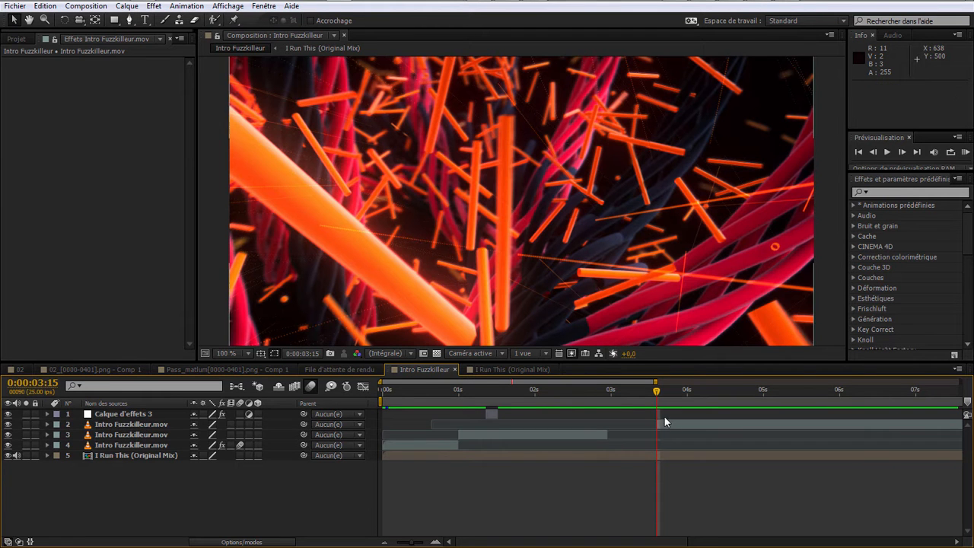
key("KP_0")
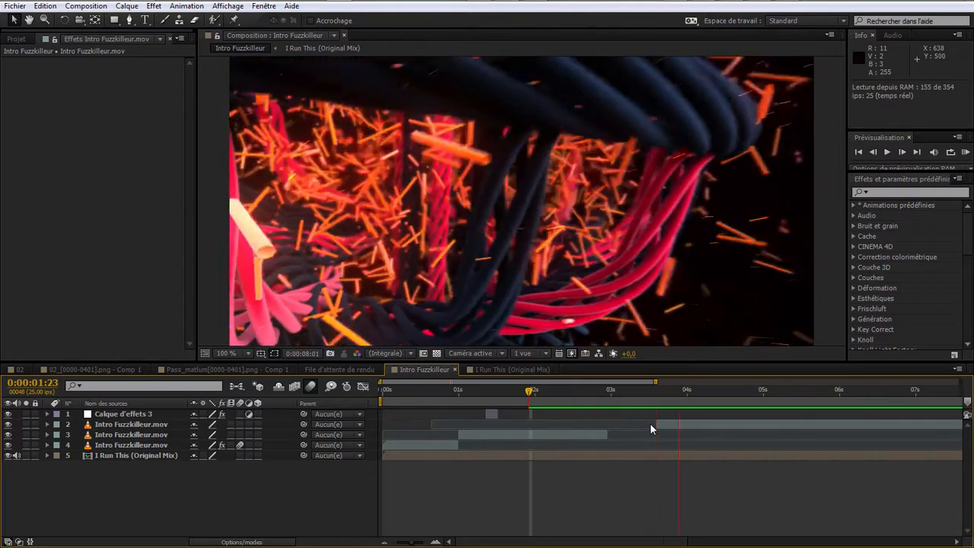
Step: Enable time remapping on the last Intro Fuzzkilleur.mov clip and add keyframes at 0:00:04:04 and 0:00:03:15
left_click(656, 400)
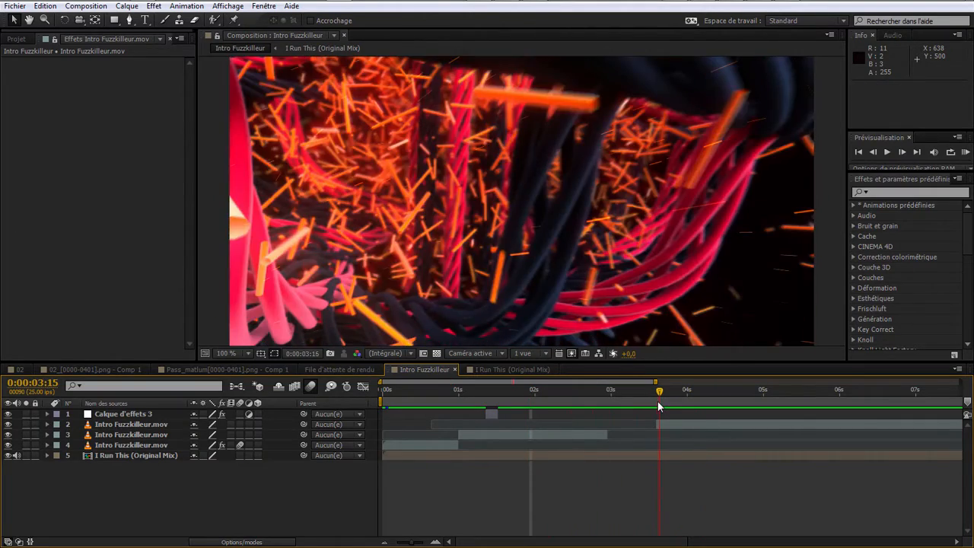
left_click_drag(656, 400, 701, 406)
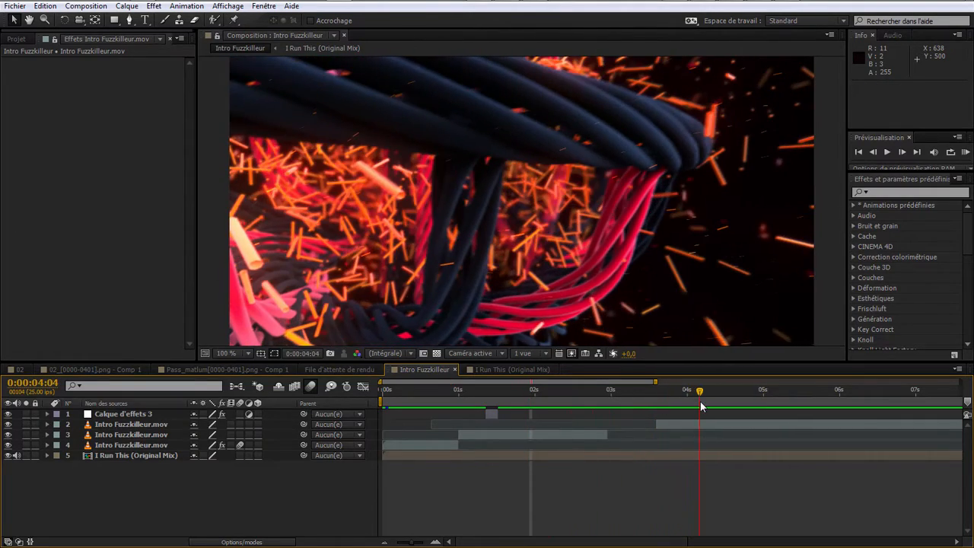
left_click(698, 424)
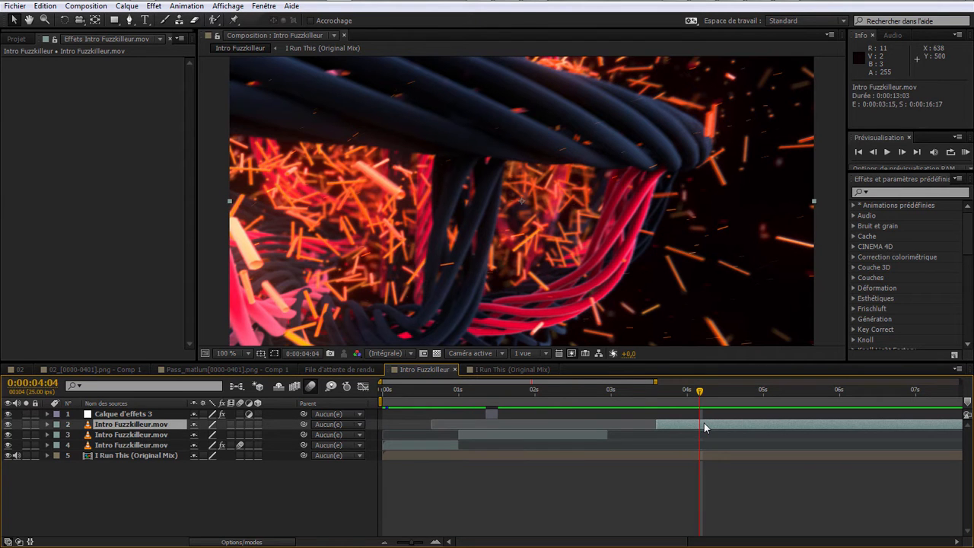
key("alt+t")
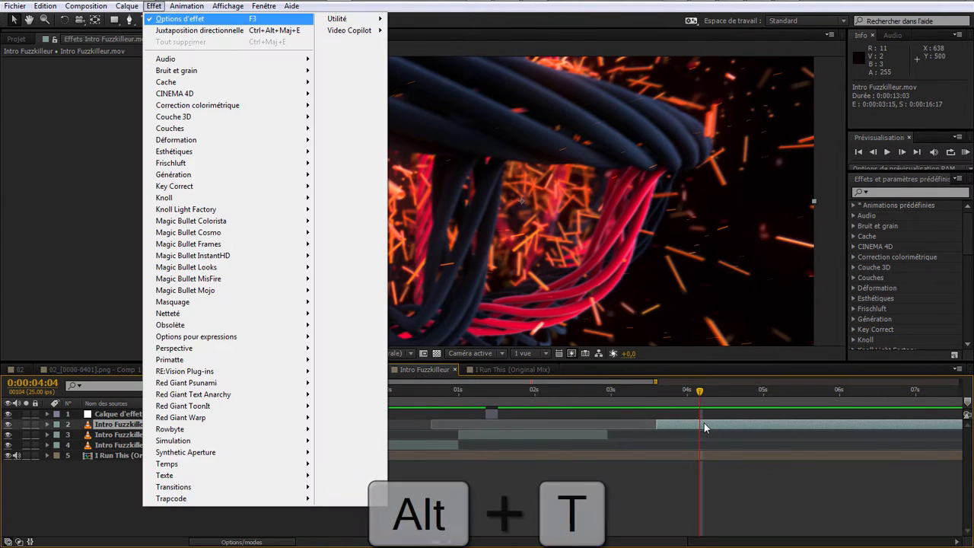
key("Escape")
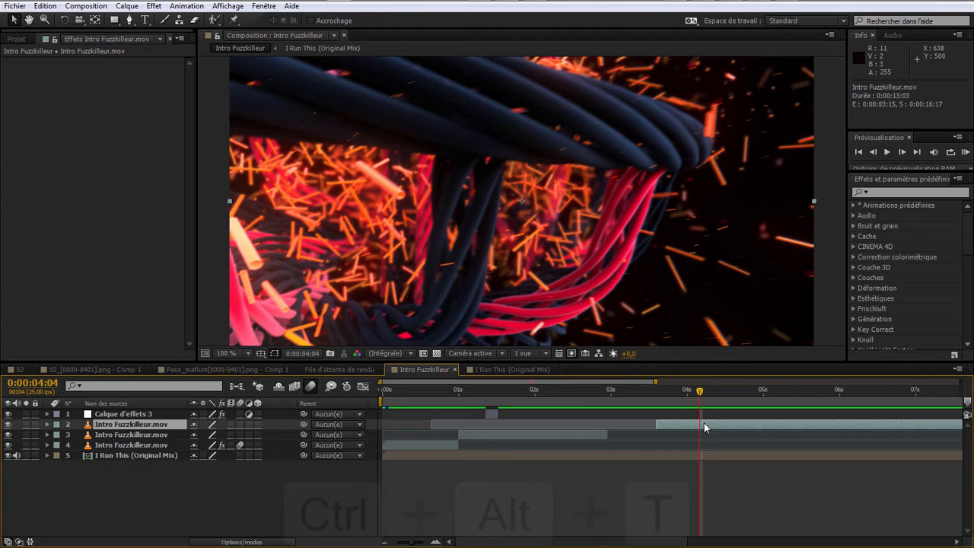
key("ctrl+alt+t")
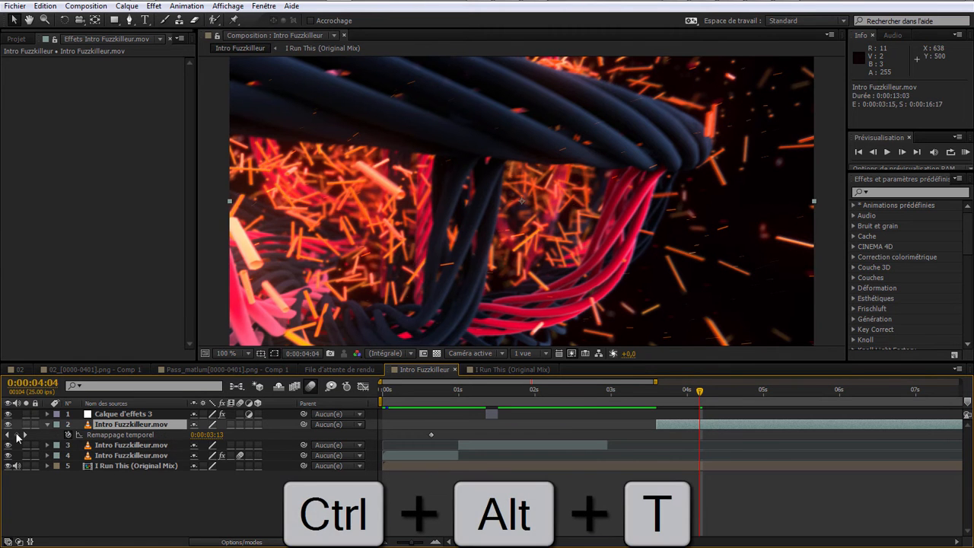
left_click(657, 391)
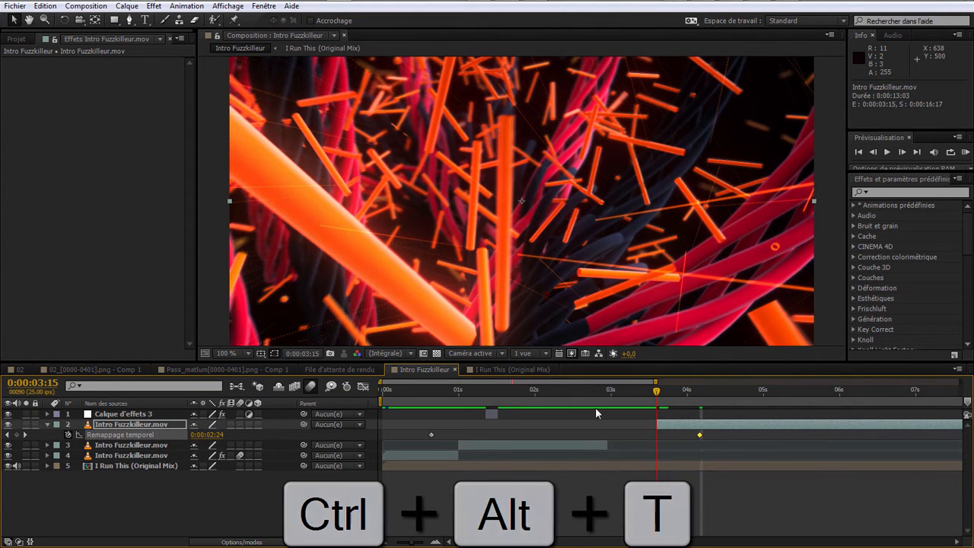
Step: Set the Intro Fuzzkilleur composition's duration to 0:00:19:02 and show its full length in the timeline
left_click_drag(657, 382, 970, 398)
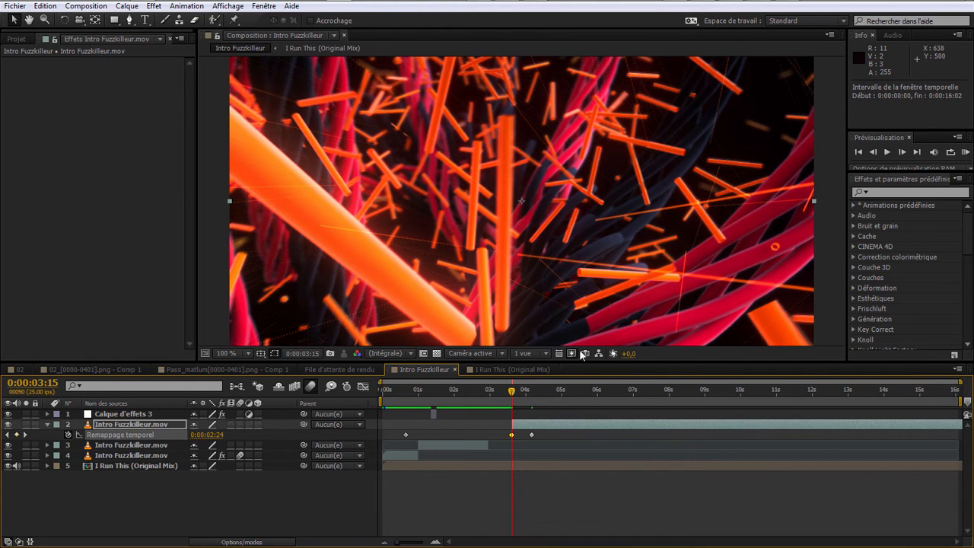
left_click(82, 7)
left_click(95, 39)
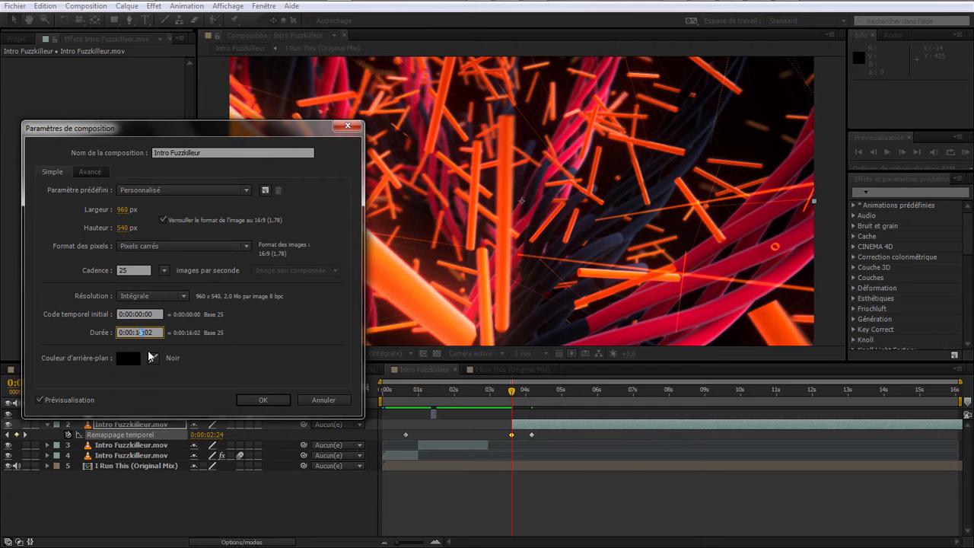
left_click(263, 401)
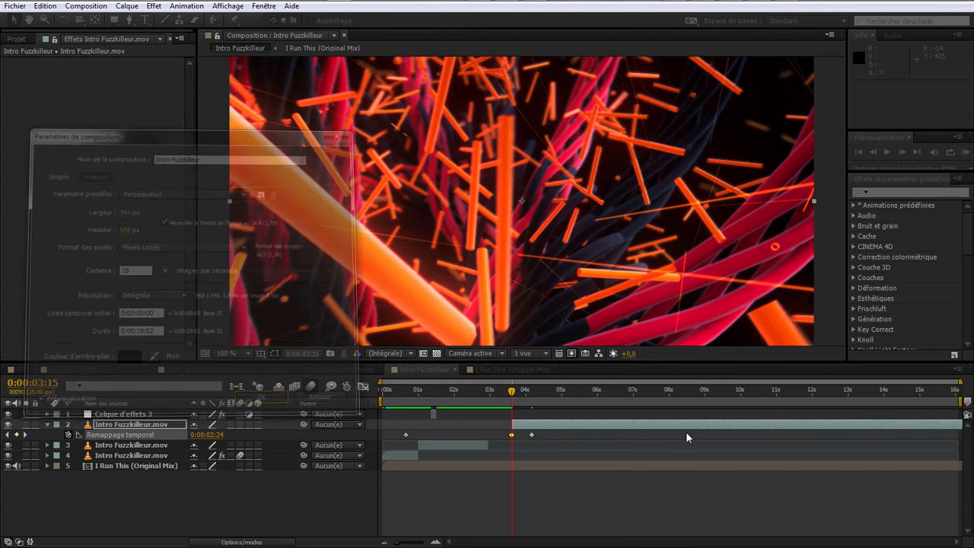
left_click_drag(872, 383, 966, 389)
Step: Shift the last two Remappage temporel keyframes earlier, the first of them to 0:00:03:21, and preview the speed-up from 0:00:03:15
left_click_drag(909, 434, 508, 442)
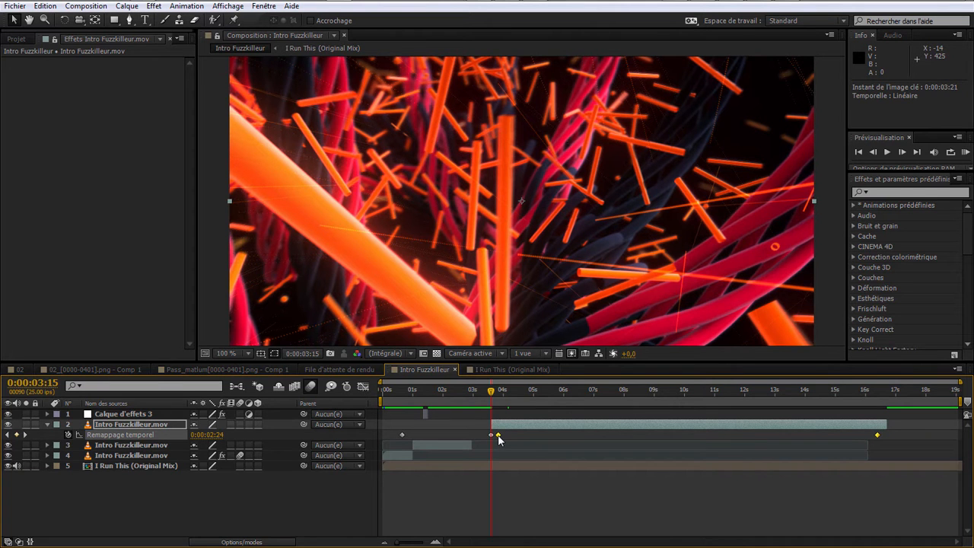
left_click(479, 392)
key("KP_0")
key("KP_0")
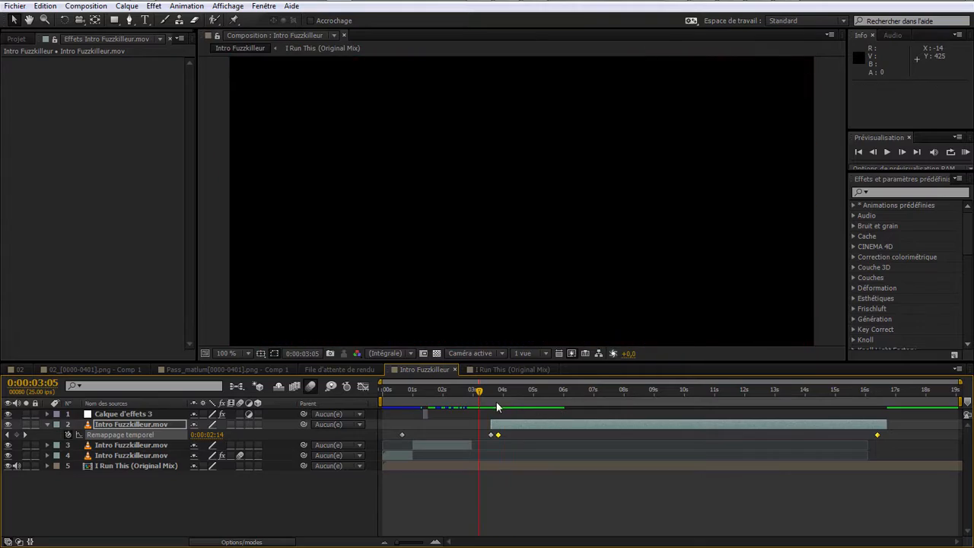
left_click_drag(490, 397, 496, 400)
key("KP_0")
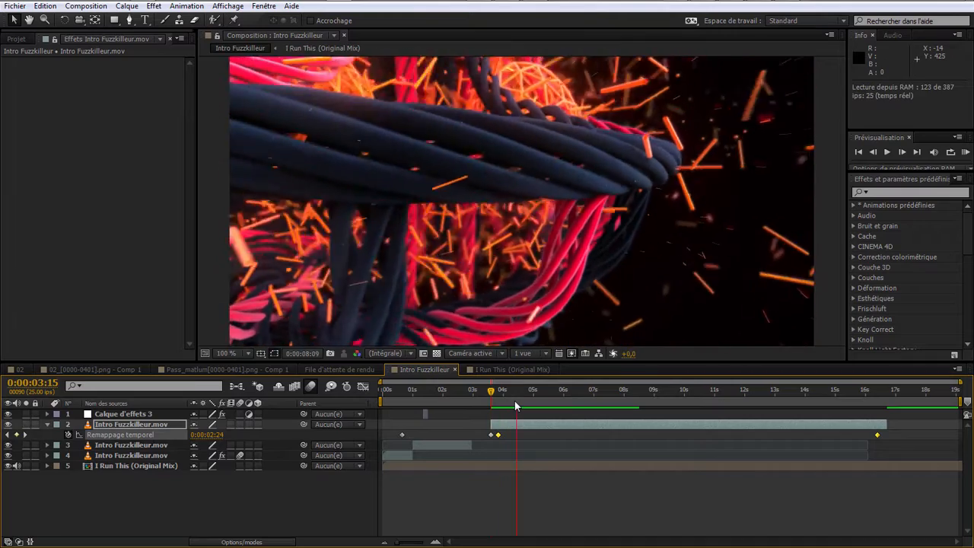
Step: Add Remappage temporel keyframes at 0:00:04:11 and 0:00:04:23 on the last Intro Fuzzkilleur.mov clip
key("space")
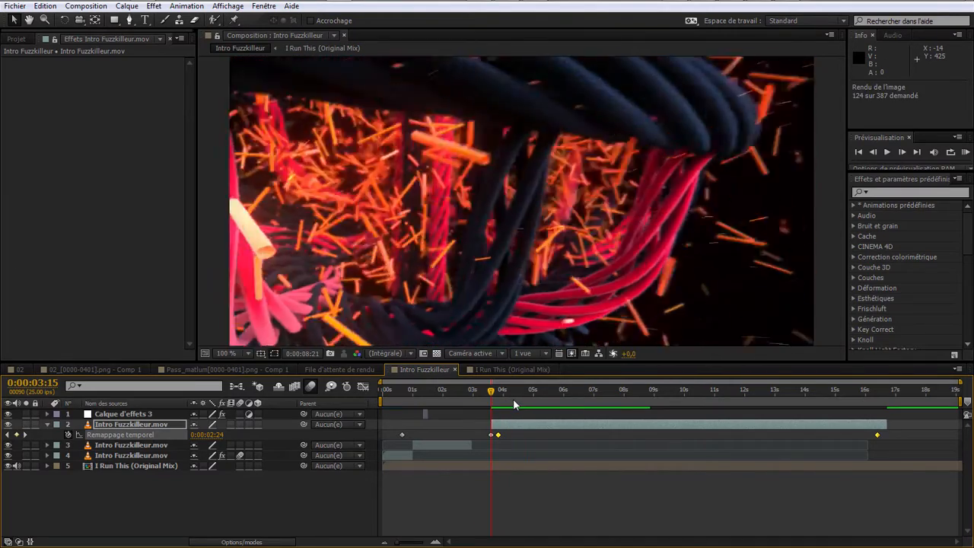
key("space")
left_click(517, 404)
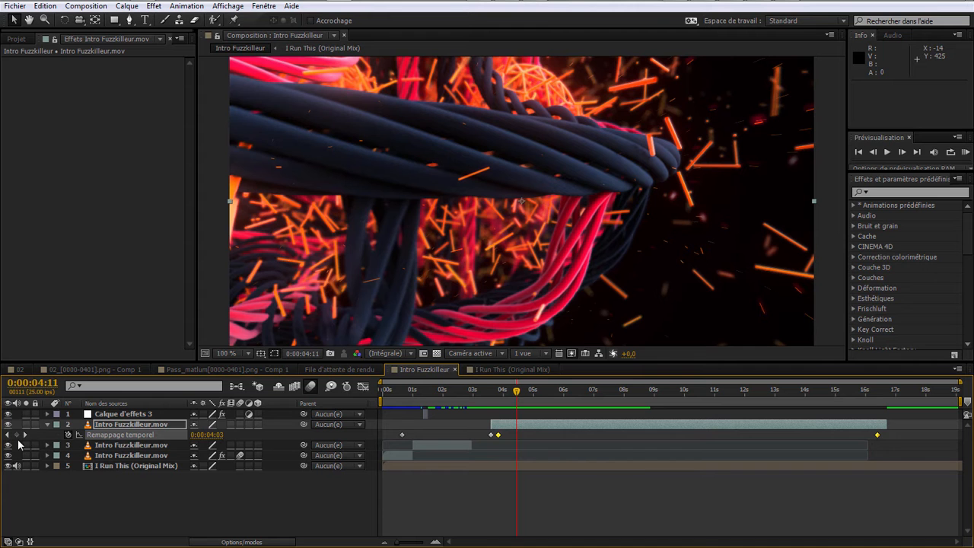
left_click_drag(521, 399, 533, 402)
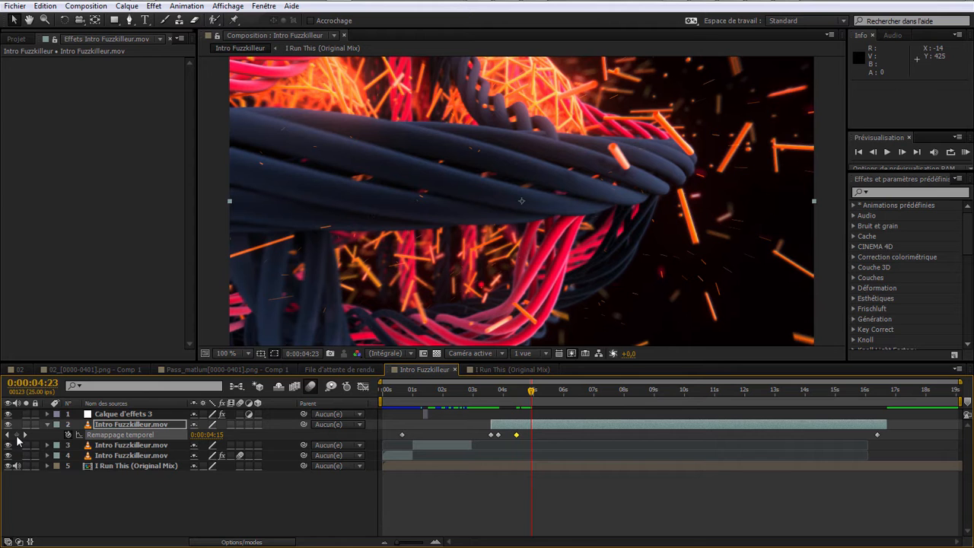
left_click(436, 542)
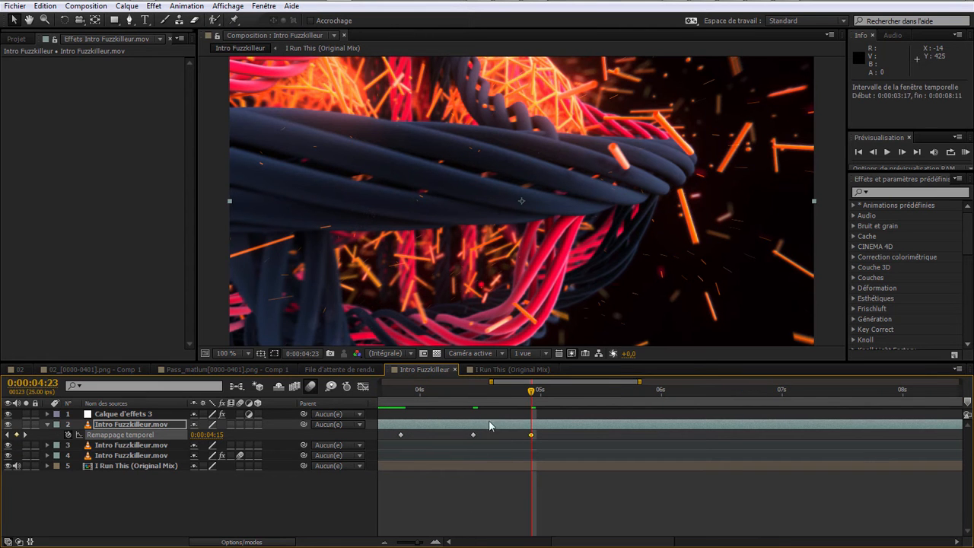
Step: Add a Remappage temporel keyframe at 0:00:04:16 with value 0:00:03:02 and preview the rewind from 0:00:03:14
left_click_drag(504, 388, 495, 389)
left_click(542, 400)
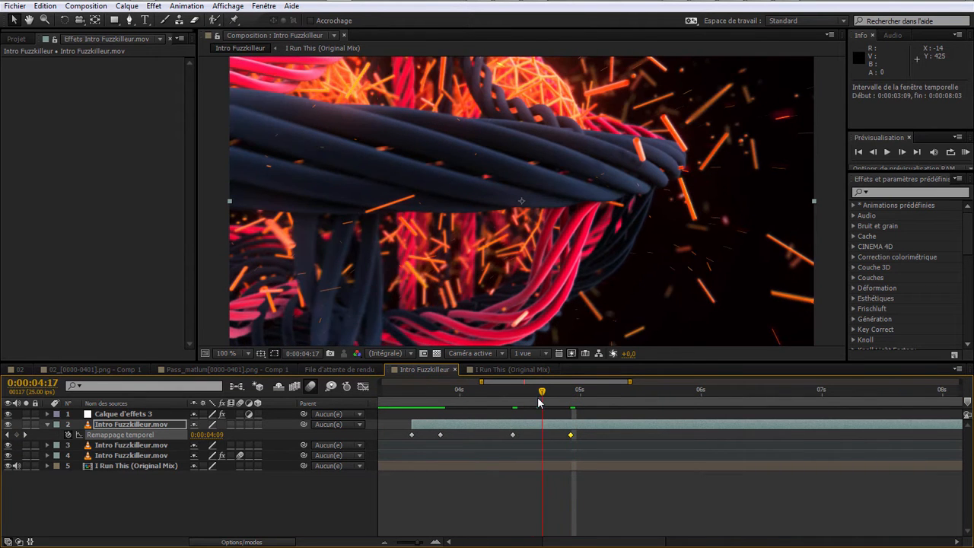
left_click_drag(217, 434, 199, 435)
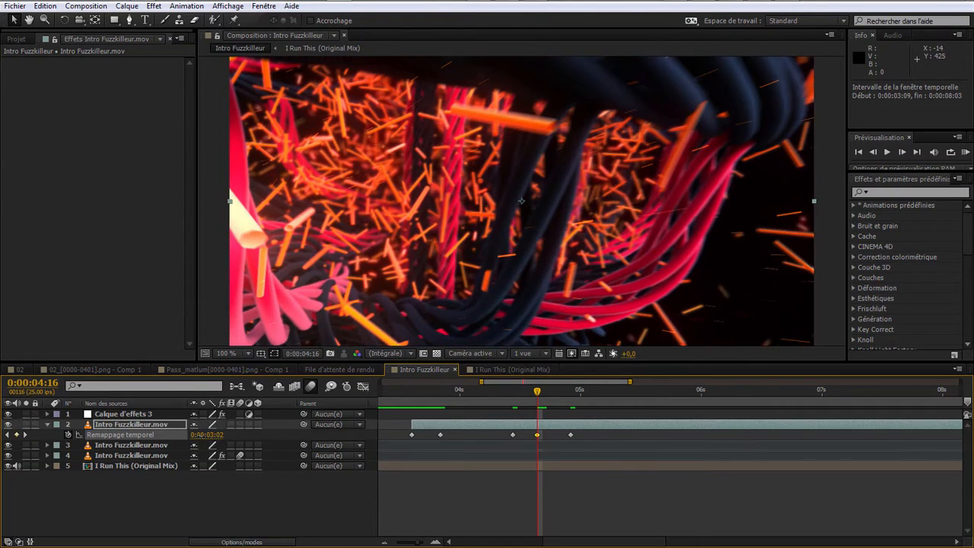
left_click_drag(497, 400, 406, 412)
key("KP_0")
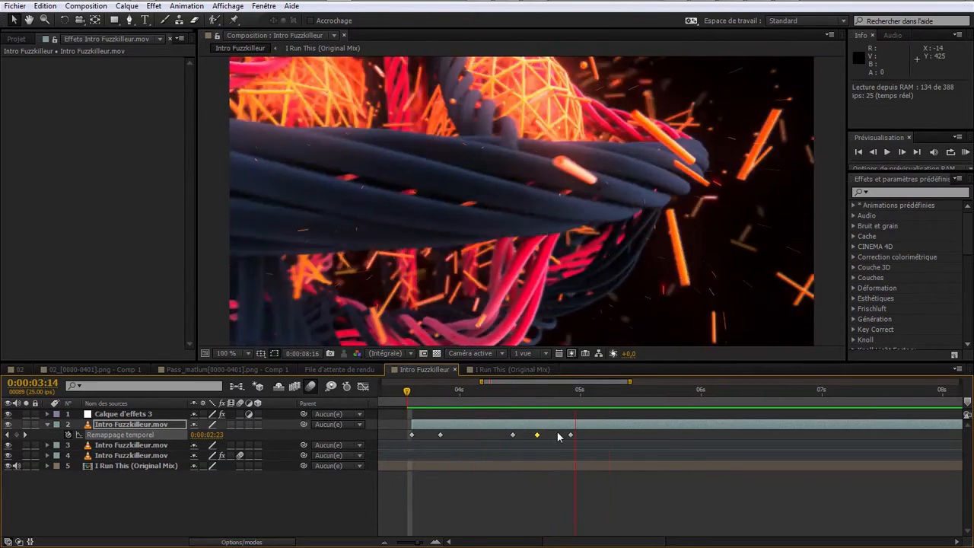
Step: Move the rewind keyframe to 0:00:04:17, set its remap value to about 0:00:03:13, and preview from 0:00:04:01
left_click_drag(518, 402, 540, 438)
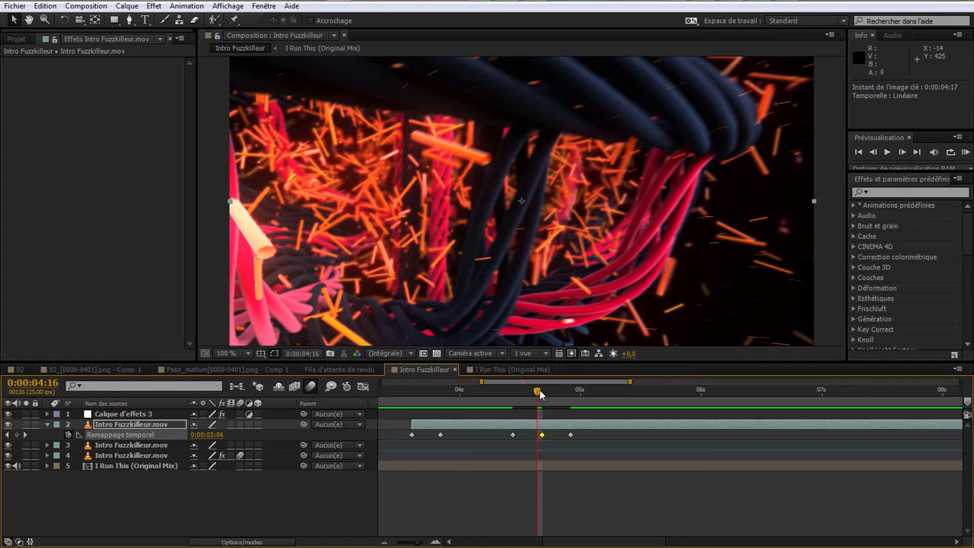
left_click_drag(218, 441, 230, 441)
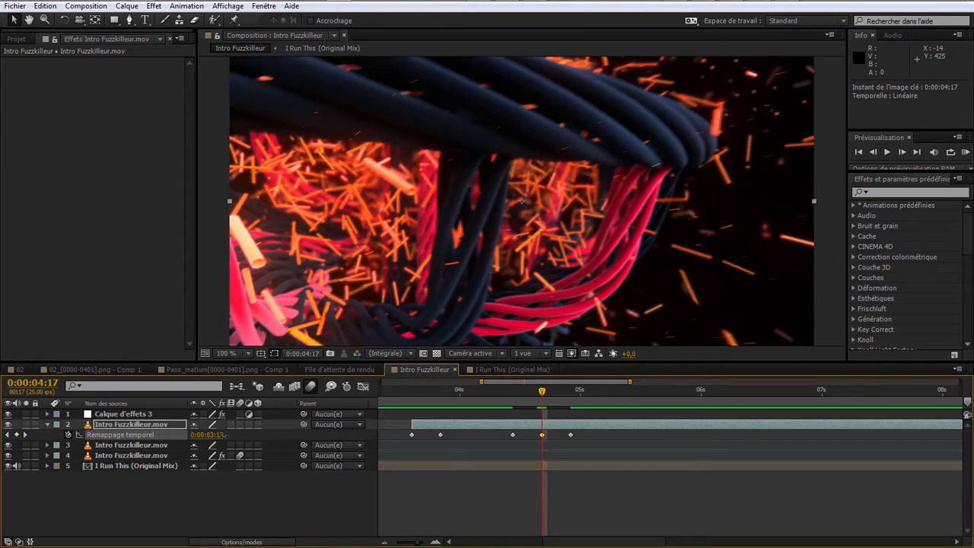
key("KP_0")
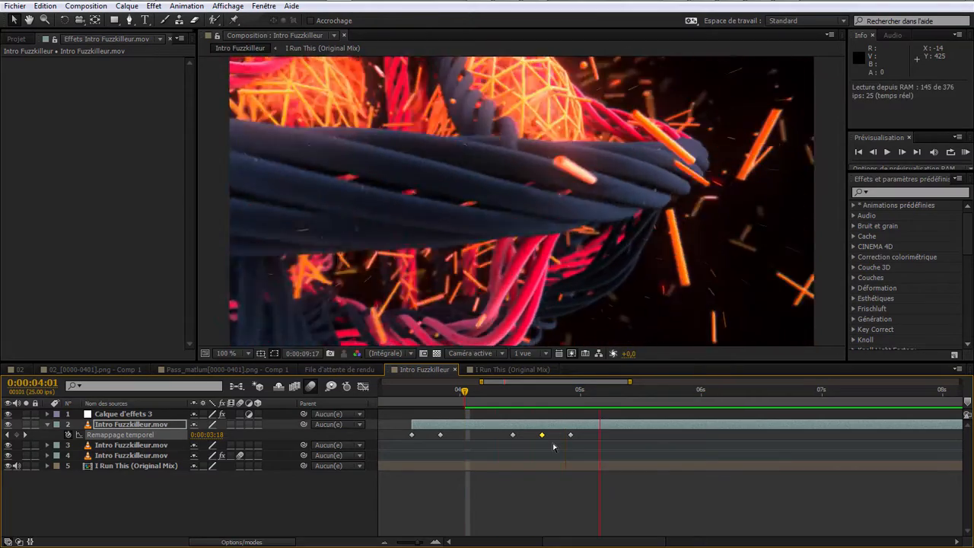
key("space")
left_click_drag(448, 393, 417, 394)
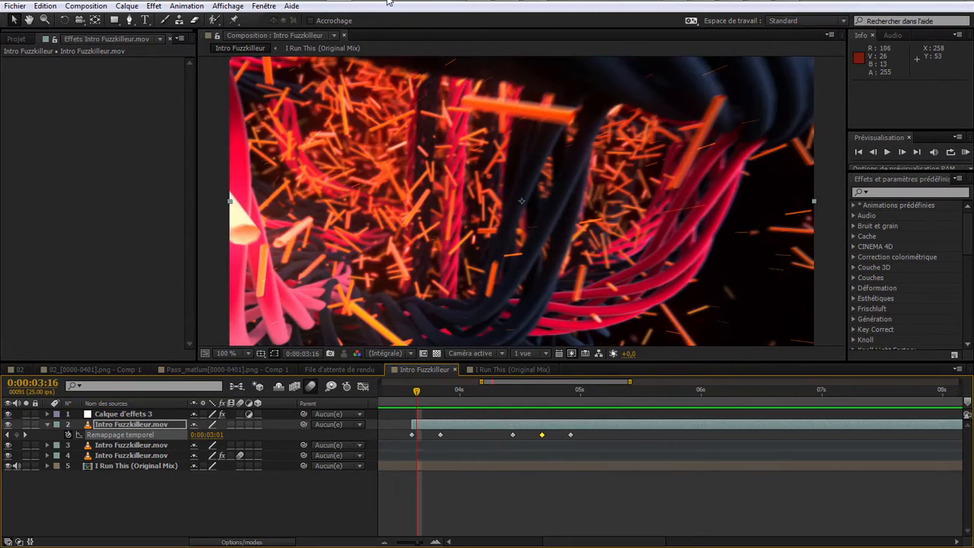
Step: Switch to VLC, watch the reference video 075-Fuzzkilleur.mp4 from about 00:04, and return to After Effects
left_click(508, 7)
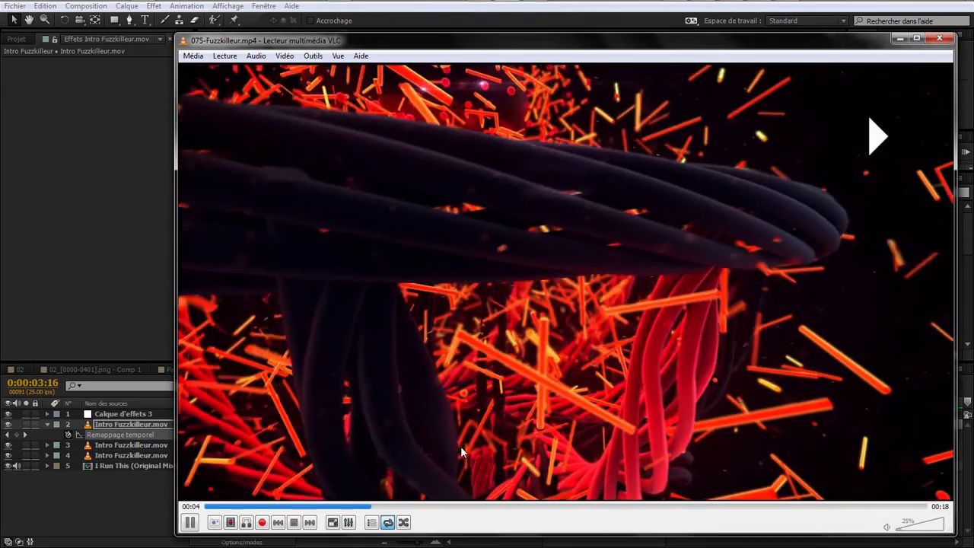
key("space")
left_click(378, 507)
key("space")
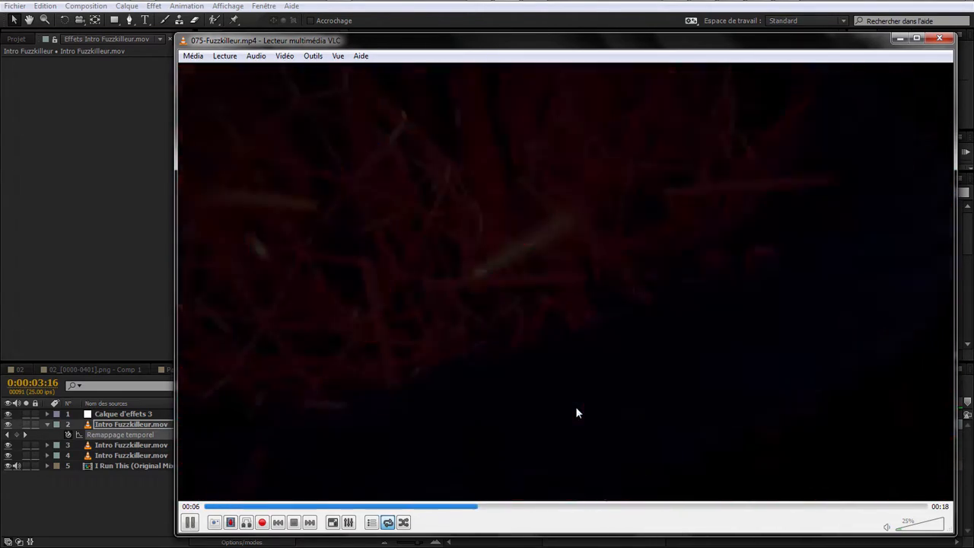
key("space")
left_click(899, 39)
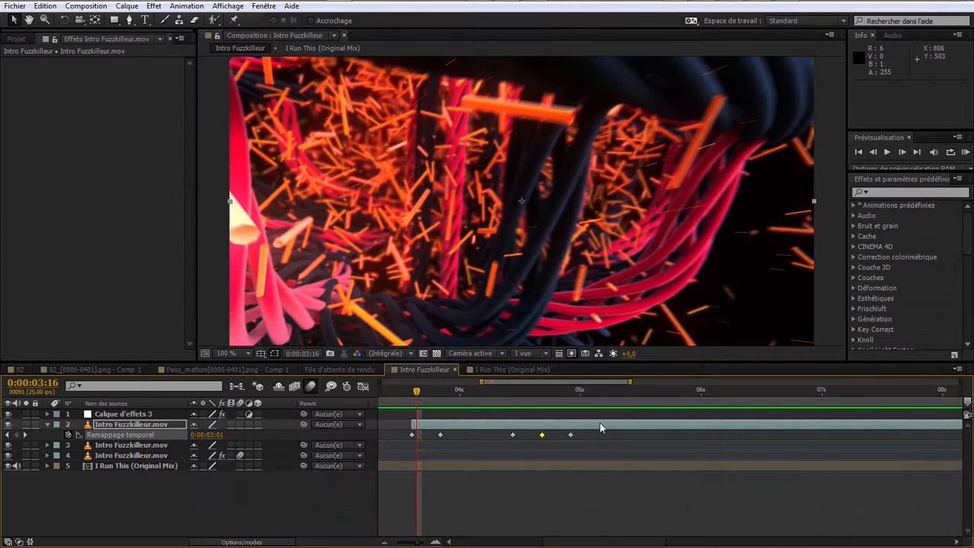
Step: Preview the edit with its music from 0:00:00:24 and again from 0:00:01:24
left_click_drag(480, 382, 434, 384)
left_click_drag(551, 392, 433, 439)
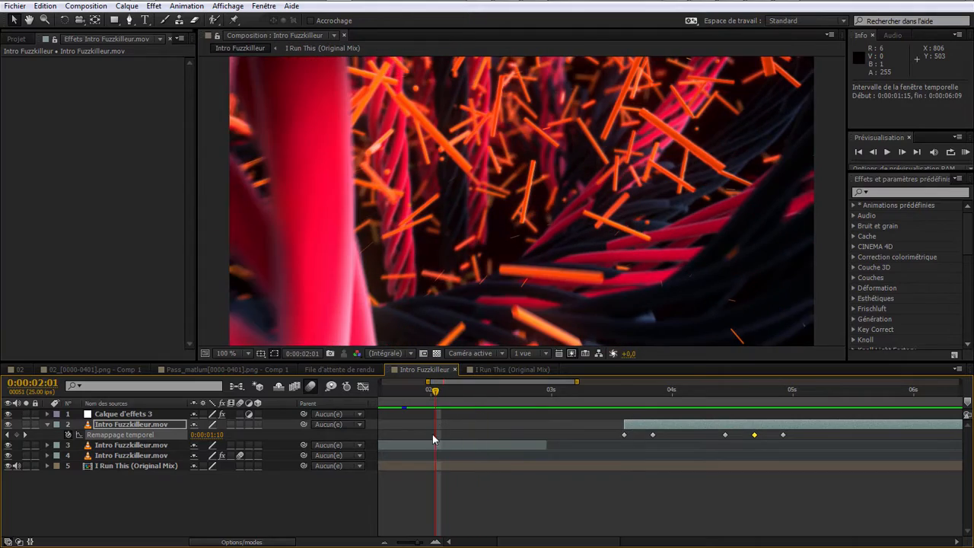
left_click_drag(430, 381, 396, 382)
left_click_drag(455, 393, 427, 398)
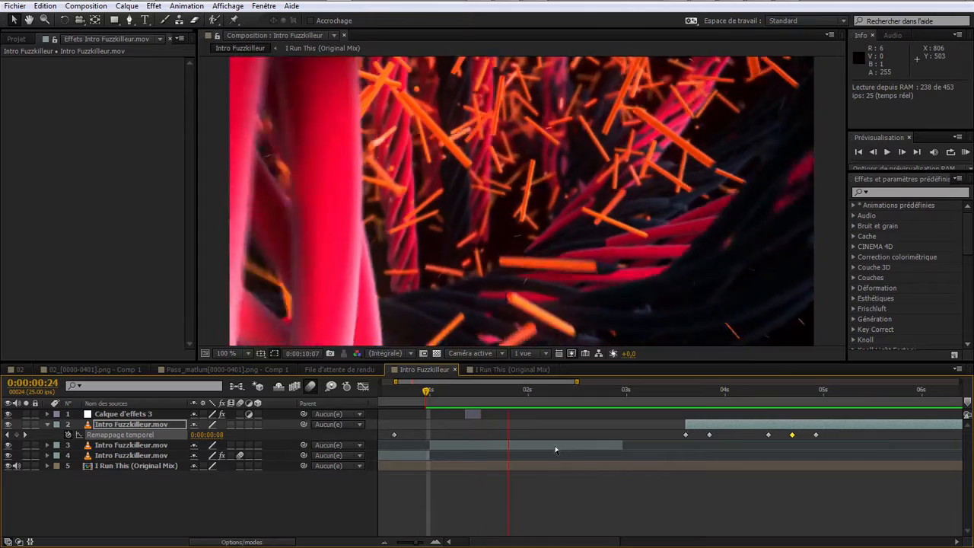
left_click(522, 403)
left_click_drag(522, 404, 525, 403)
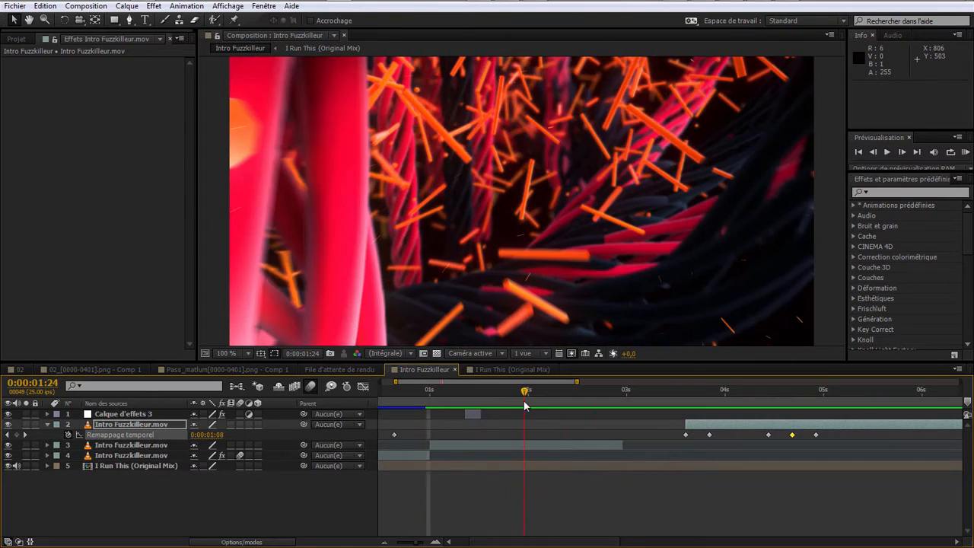
key("space")
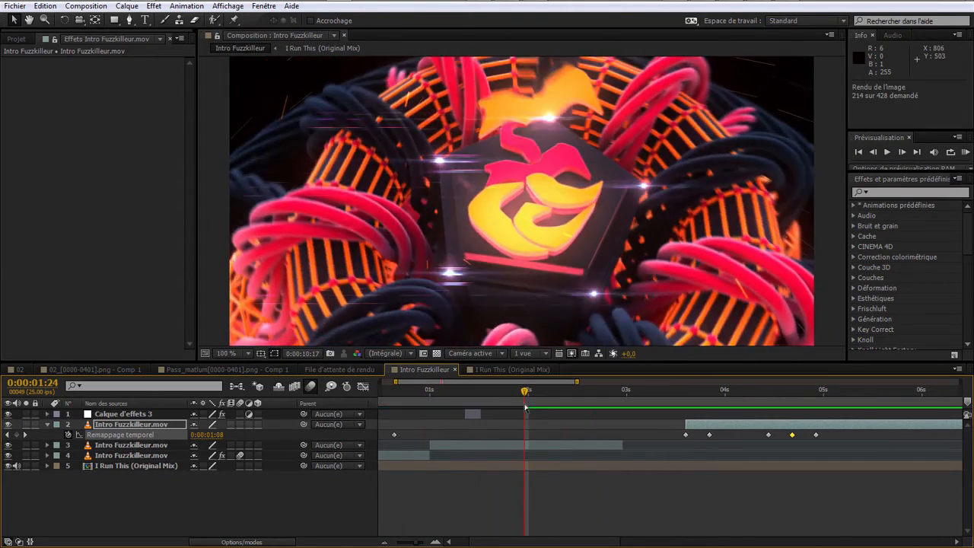
key("space")
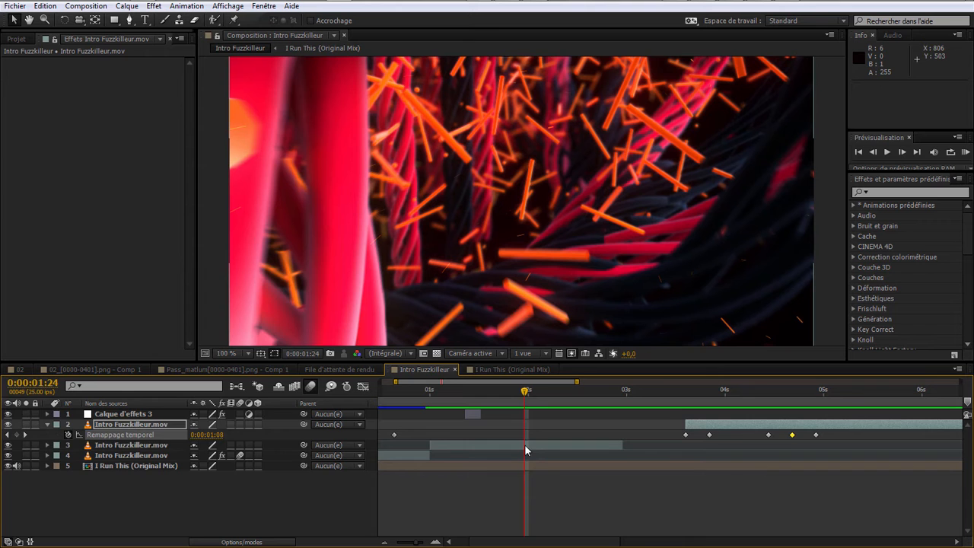
Step: Enable time remapping on the Intro Fuzzkilleur.mov clip that starts at 0:00:01:00
left_click(525, 444)
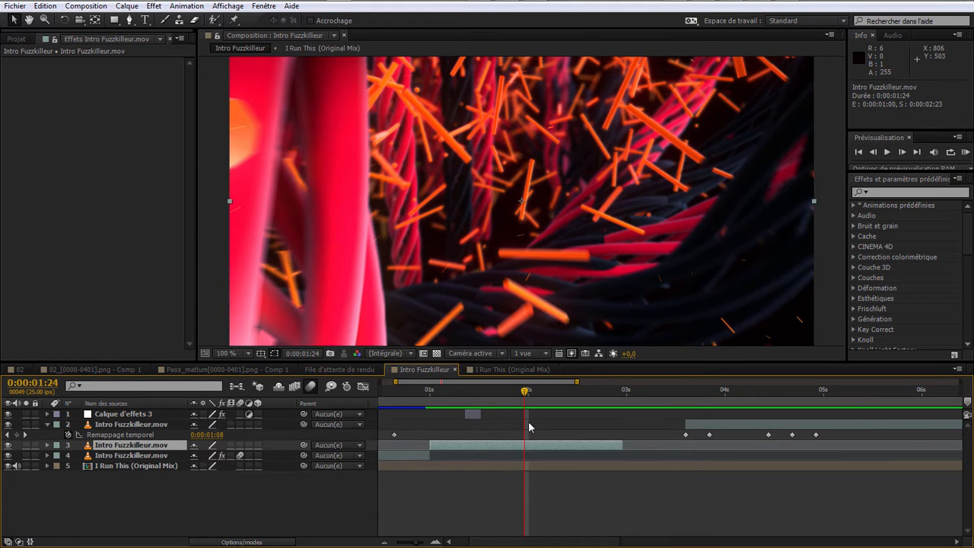
key("ctrl+alt+t")
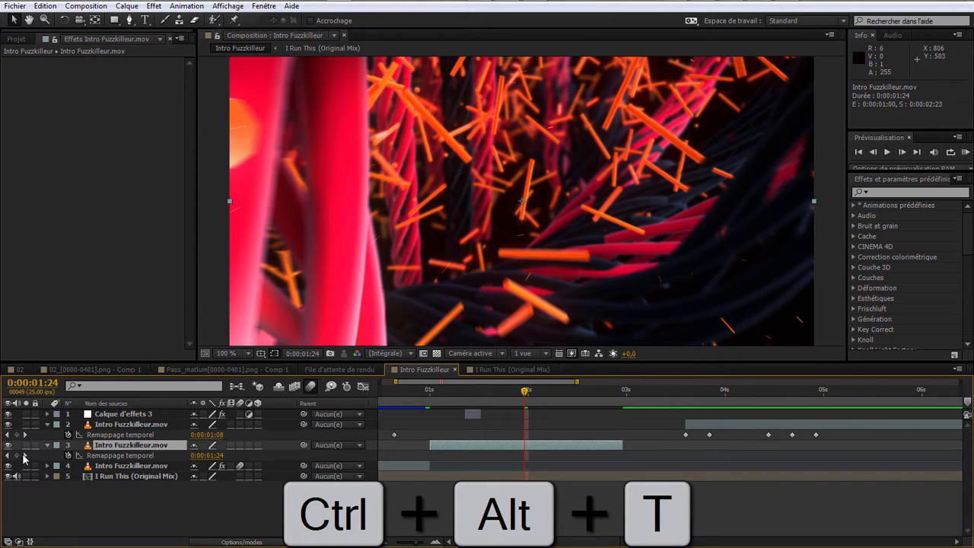
left_click_drag(544, 394, 576, 396)
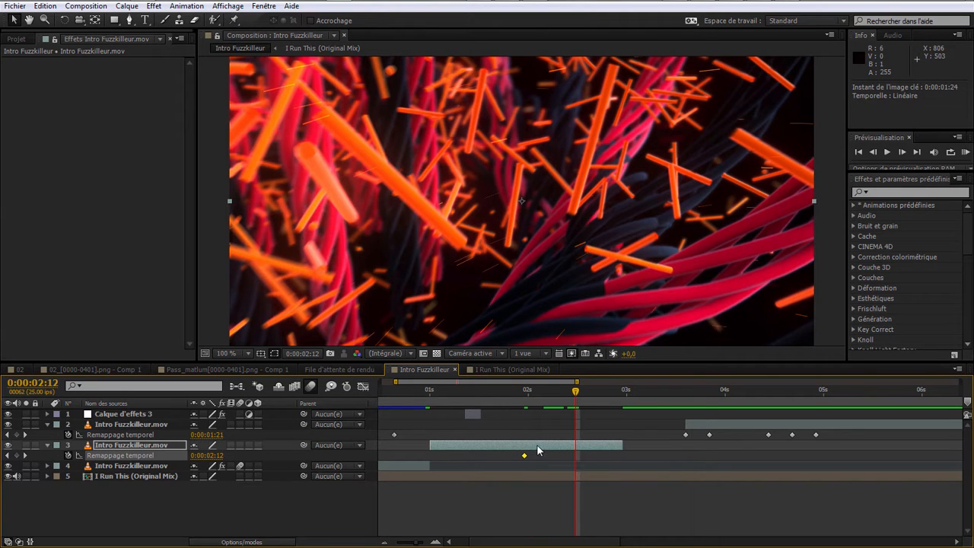
key("ctrl+c")
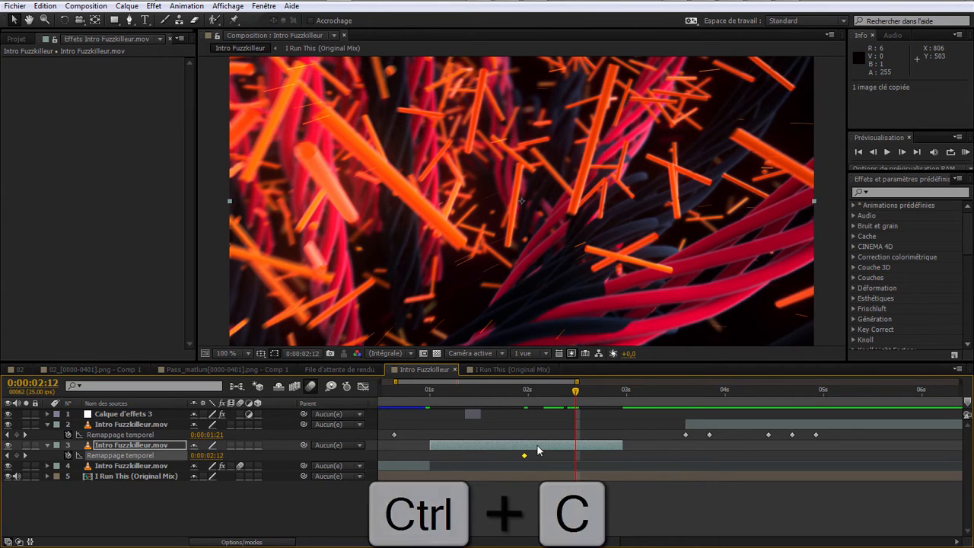
key("ctrl+z")
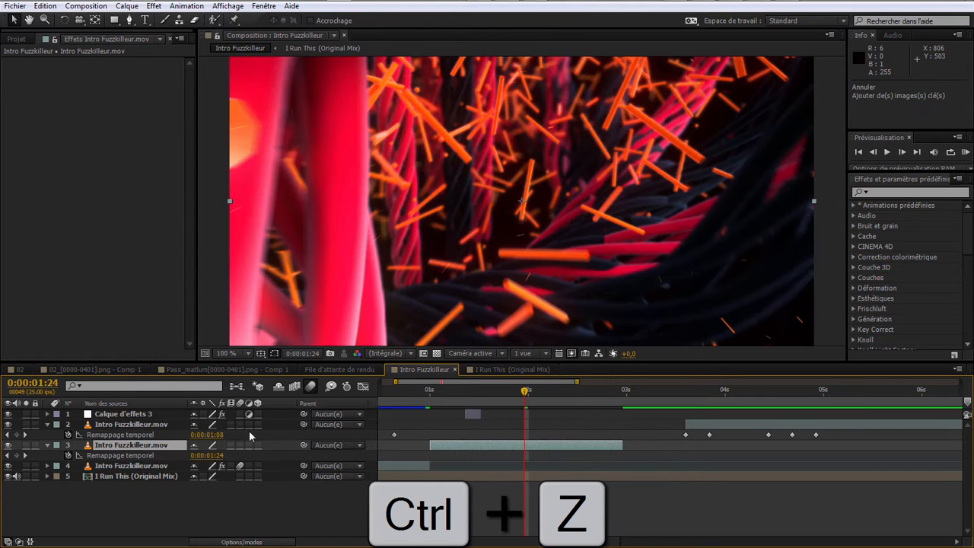
Step: Add Remappage temporel keyframes at 0:00:02:00 and 0:00:02:24 on the middle Intro Fuzzkilleur.mov clip
left_click(10, 455)
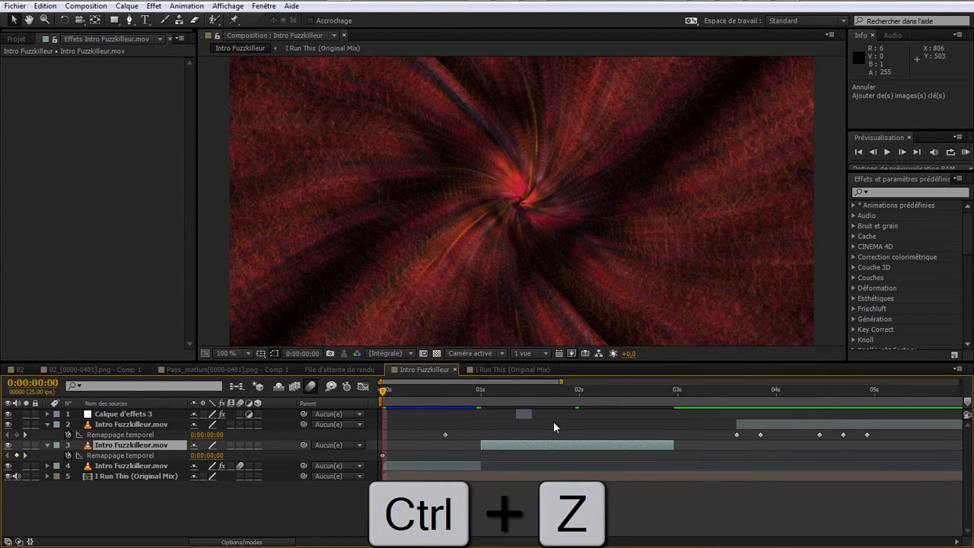
left_click(580, 397)
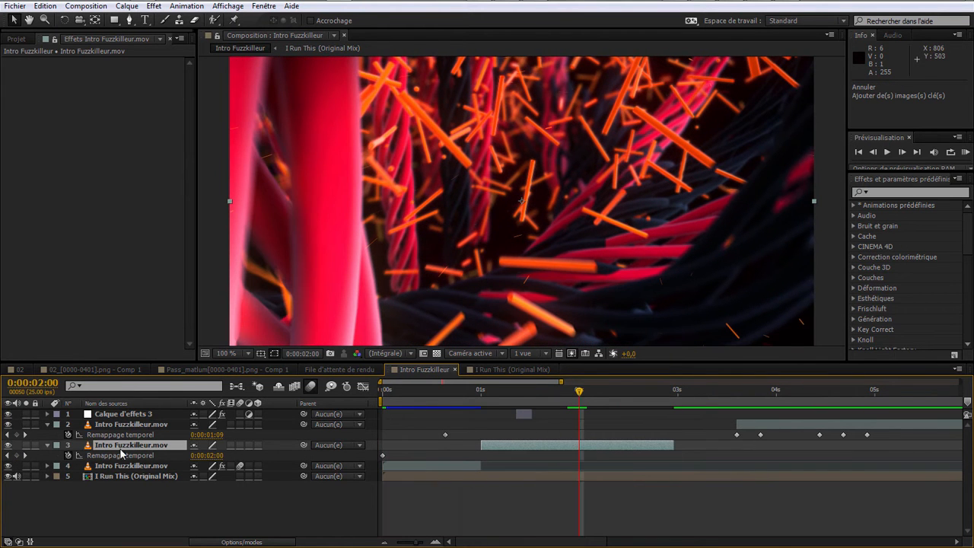
left_click(18, 455)
left_click_drag(637, 392, 675, 407)
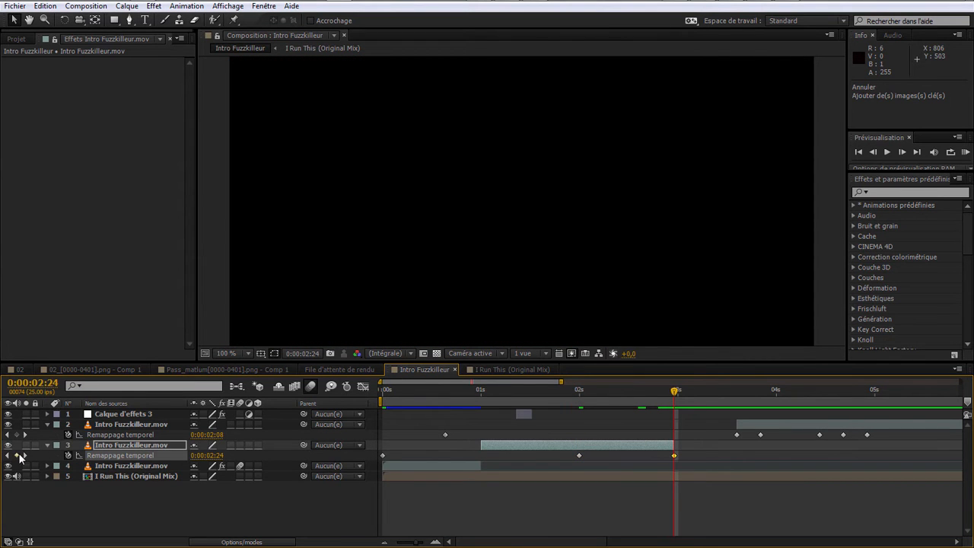
Step: Copy the middle clip's time remap keyframe at 0:00:02:00 and paste it one frame earlier, at 0:00:01:24
left_click_drag(598, 392, 580, 393)
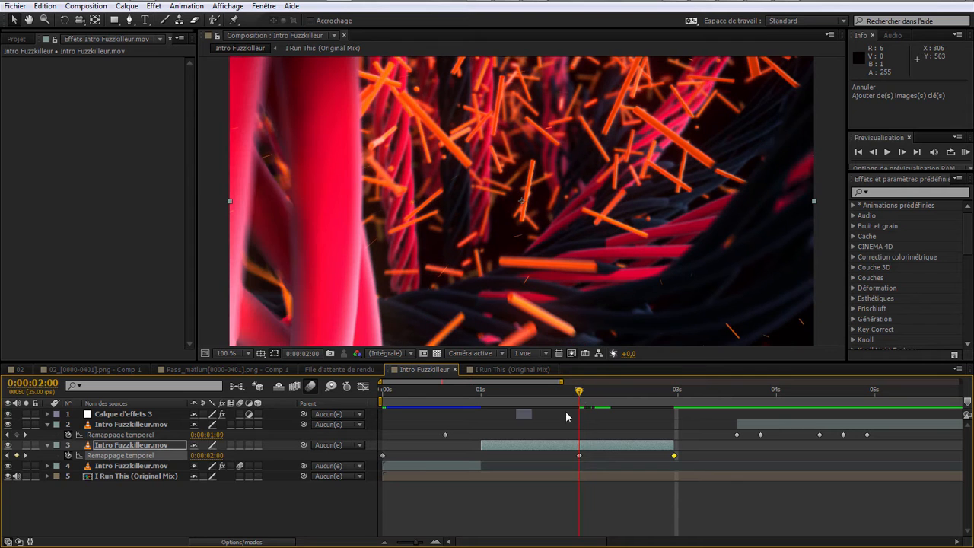
left_click(435, 542)
left_click(435, 541)
left_click(578, 457)
key("ctrl+c")
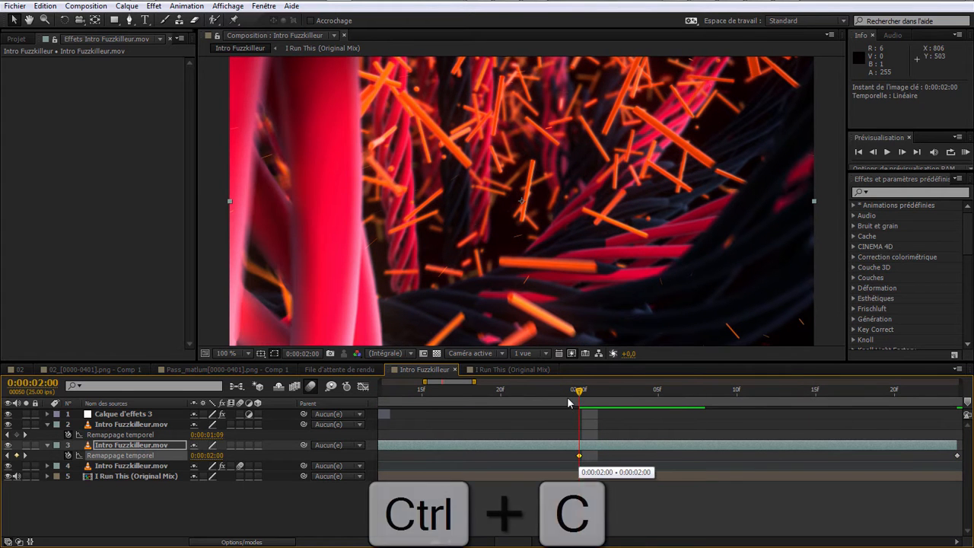
key("Page_Up")
key("ctrl+v")
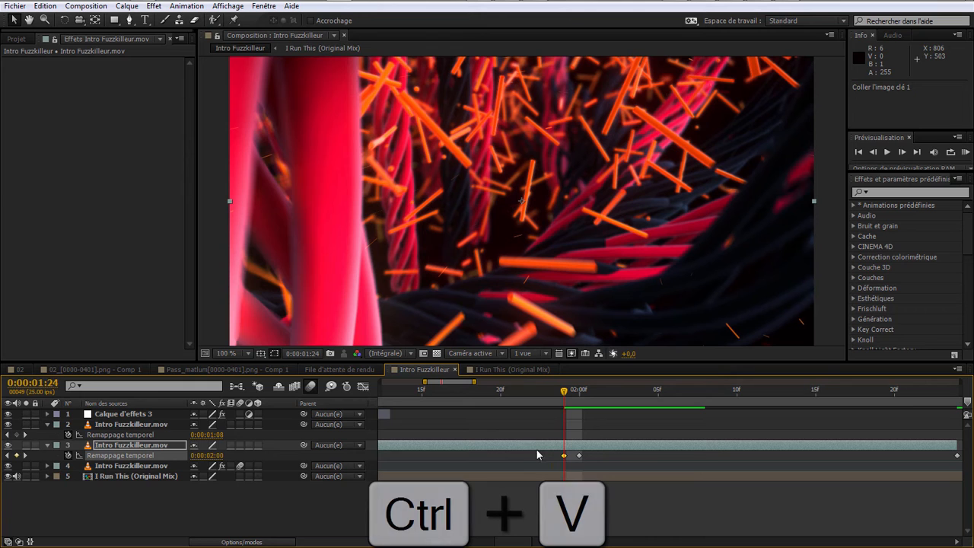
Step: Shift the middle clip's last two time remap keyframes 16 frames later and extend the clip's end to 0:00:03:14
key("minus")
left_click_drag(693, 451, 594, 462)
left_click_drag(685, 444, 784, 443)
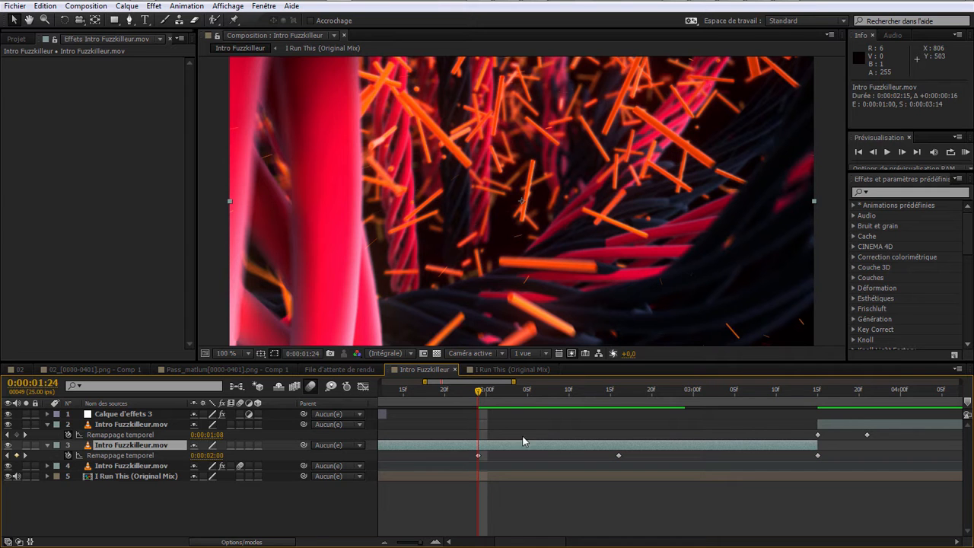
Step: Add a time remap keyframe at 0:00:02:08 with value 0:00:01:06 on the middle clip and return to 0:00:00:00
left_click_drag(472, 415, 551, 418)
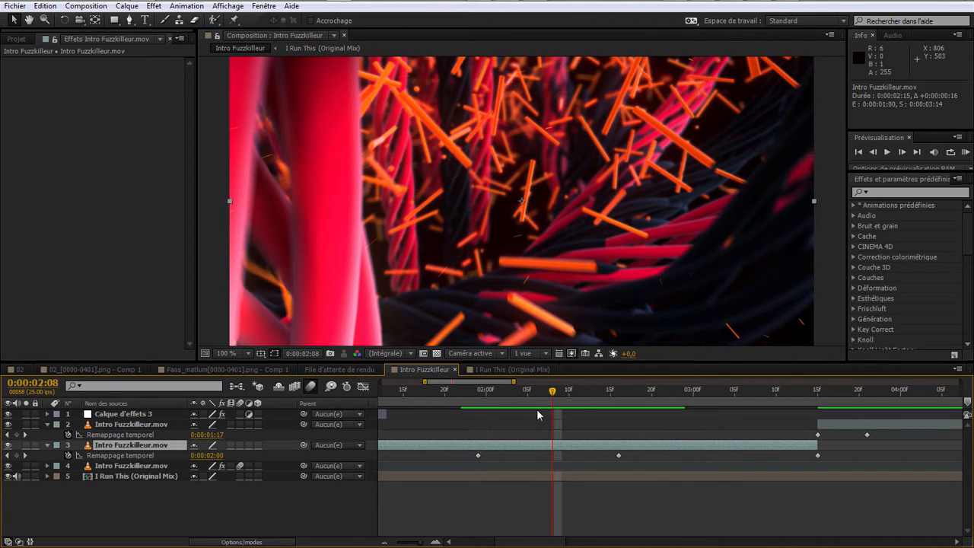
left_click_drag(213, 458, 479, 440)
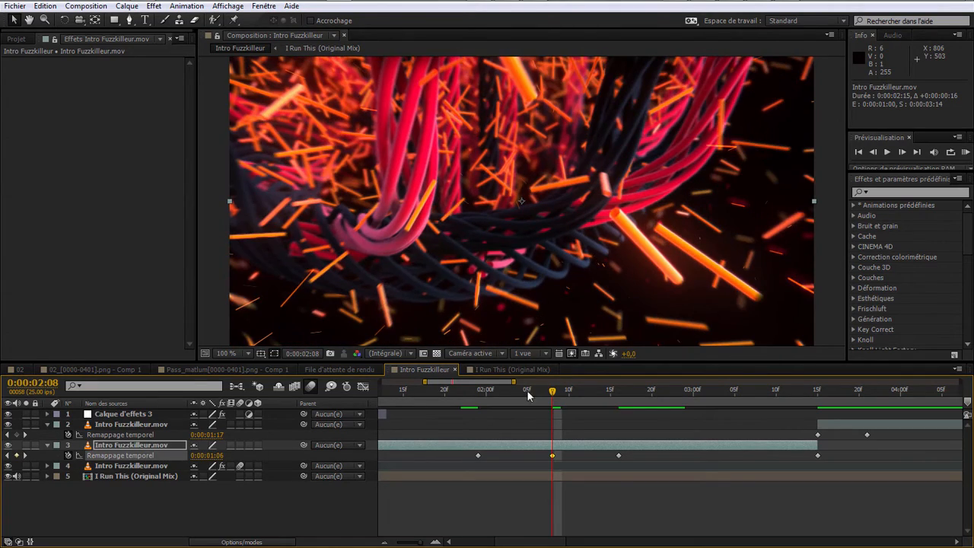
left_click_drag(572, 400, 352, 422)
left_click_drag(485, 382, 652, 385)
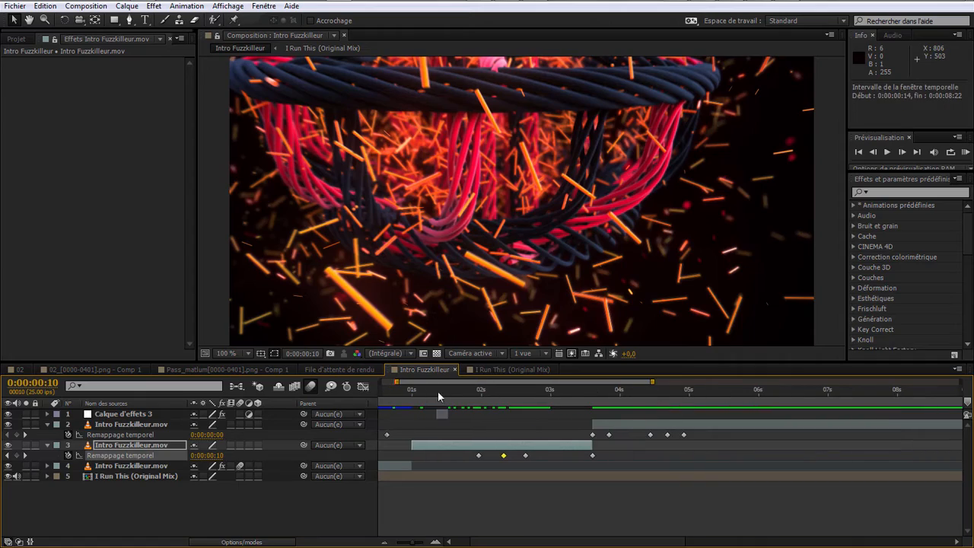
left_click_drag(397, 382, 347, 412)
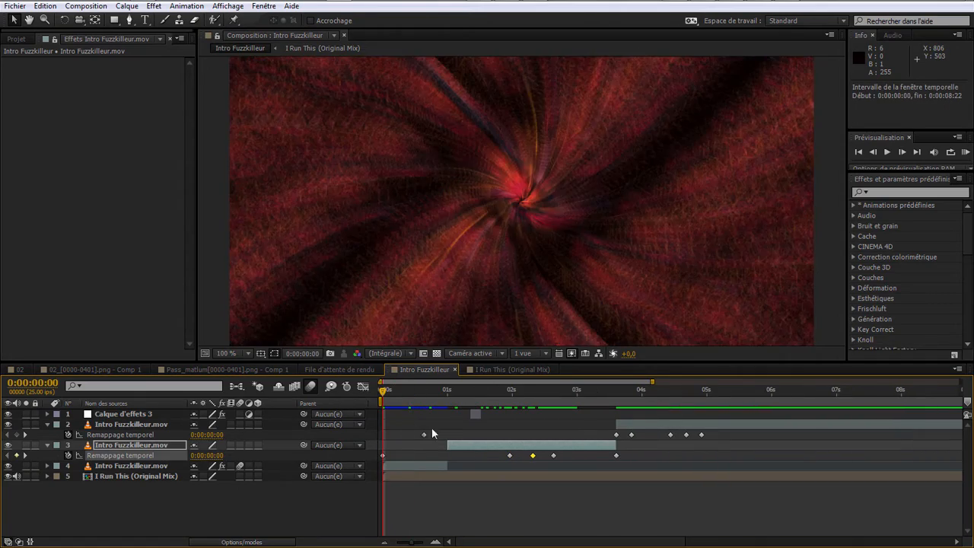
Step: Set the middle clip's time remap keyframe at 0:00:02:08 to 0:00:00:24 and preview the edit from the start
key("KP_0")
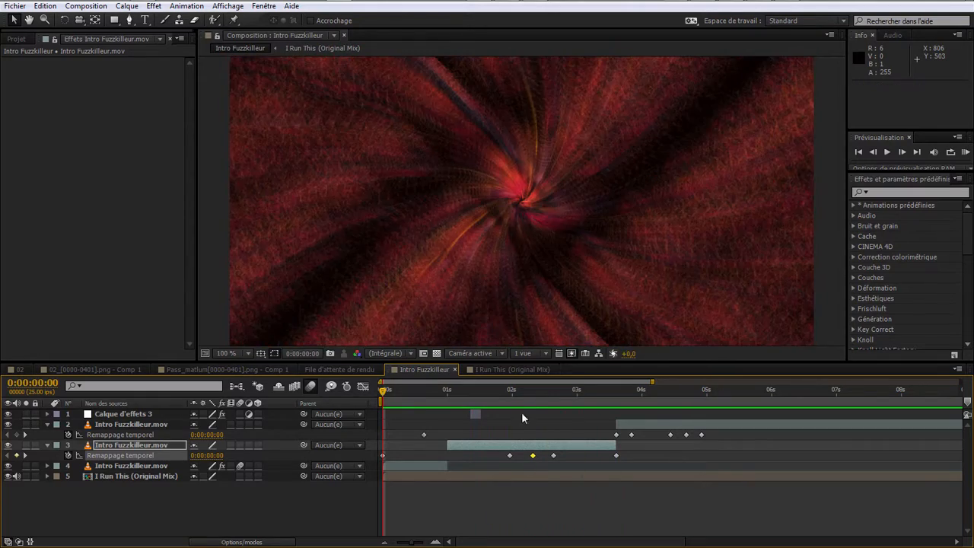
left_click(530, 399)
left_click(534, 402)
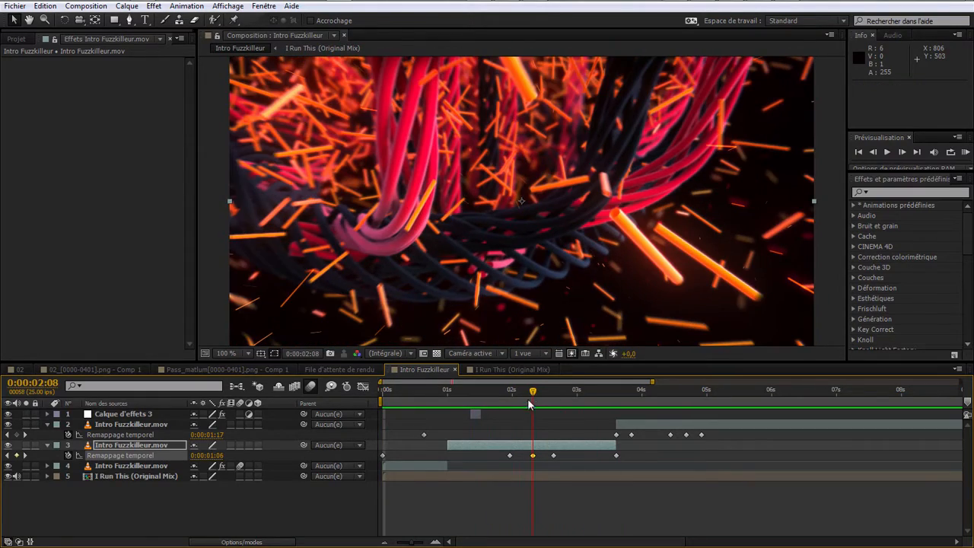
left_click_drag(214, 456, 209, 455)
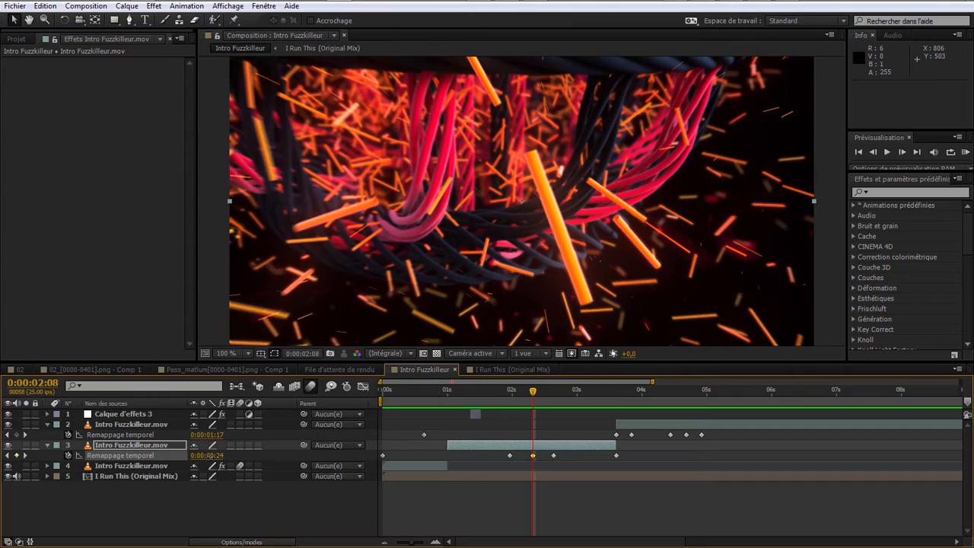
key("KP_0")
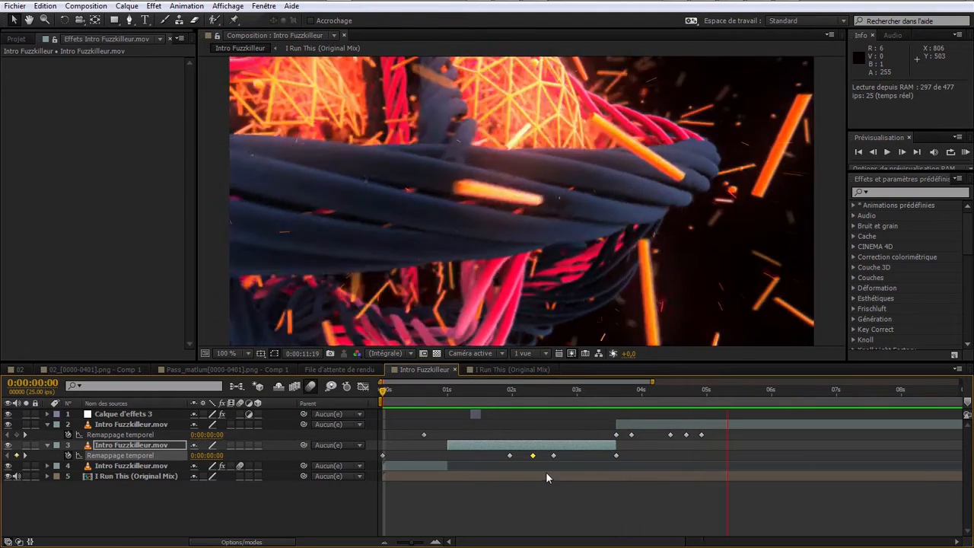
Step: Move the middle clip's time remap keyframe from 0:00:01:24 to 0:00:02:00 and preview from 0:00:01:18
left_click(503, 411)
left_click(510, 398)
left_click(435, 540)
left_click(436, 540)
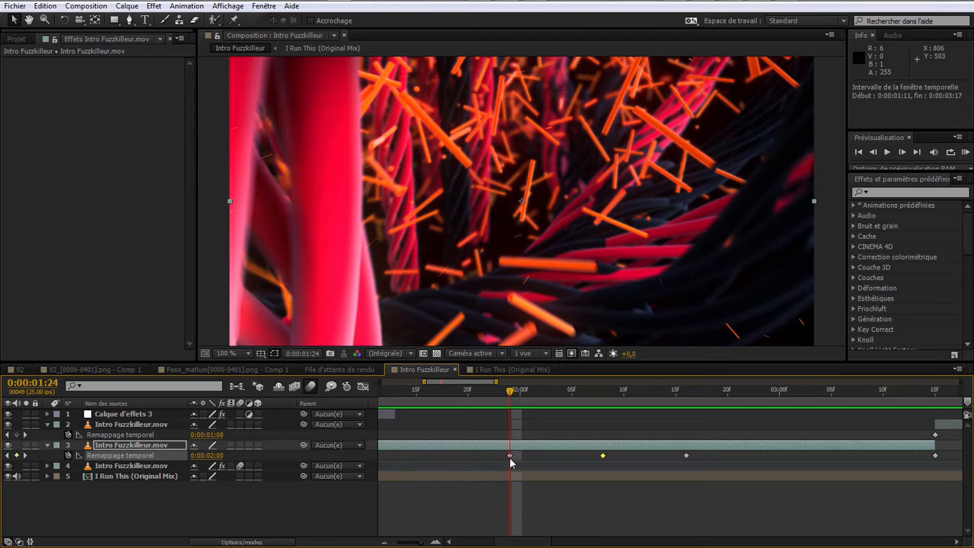
left_click_drag(509, 455, 519, 455)
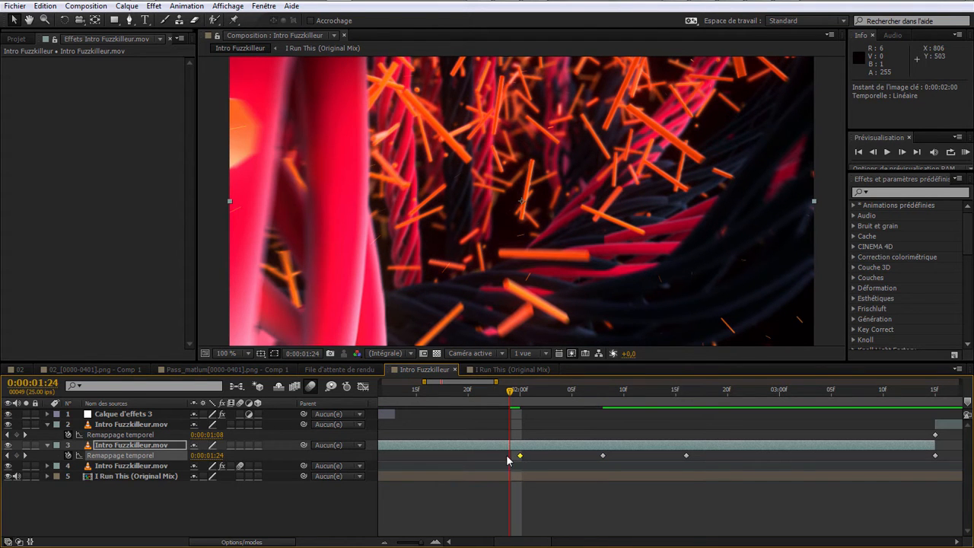
key("minus")
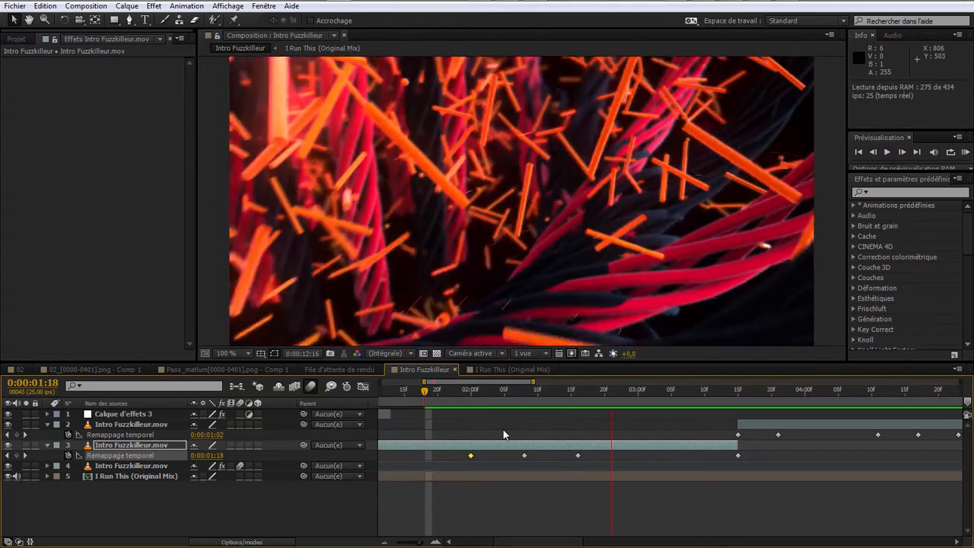
key("space")
Step: Smooth the middle clip's time remap keyframe at 0:00:02:08 with auto Bezier interpolation and preview the speed change
left_click(524, 456)
right_click(523, 455)
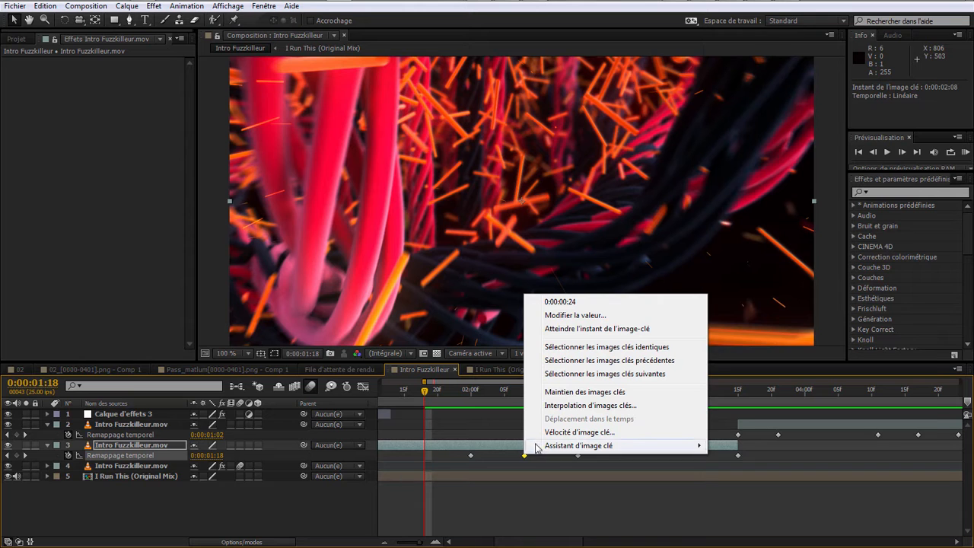
mouse_move(542, 445)
left_click(754, 419)
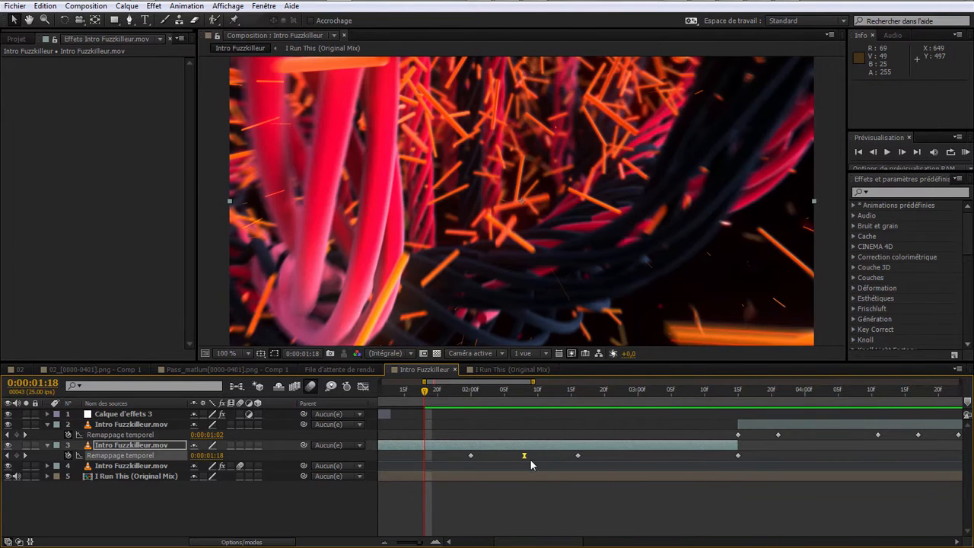
left_click(524, 456, "ctrl")
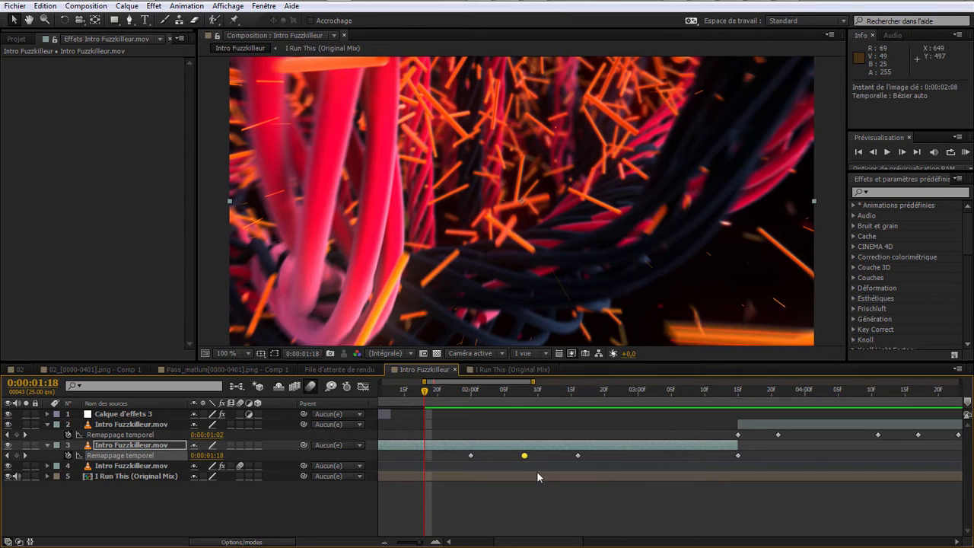
key("KP_0")
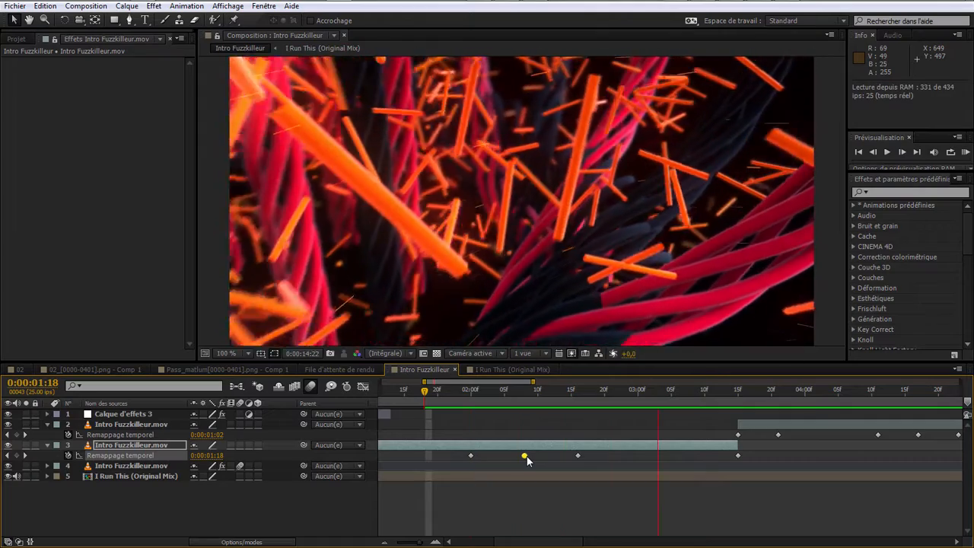
key("space")
Step: Set the last clip's time remap keyframe at 0:00:04:17 to 0:00:03:02 and preview from 0:00:04:02
left_click(670, 399)
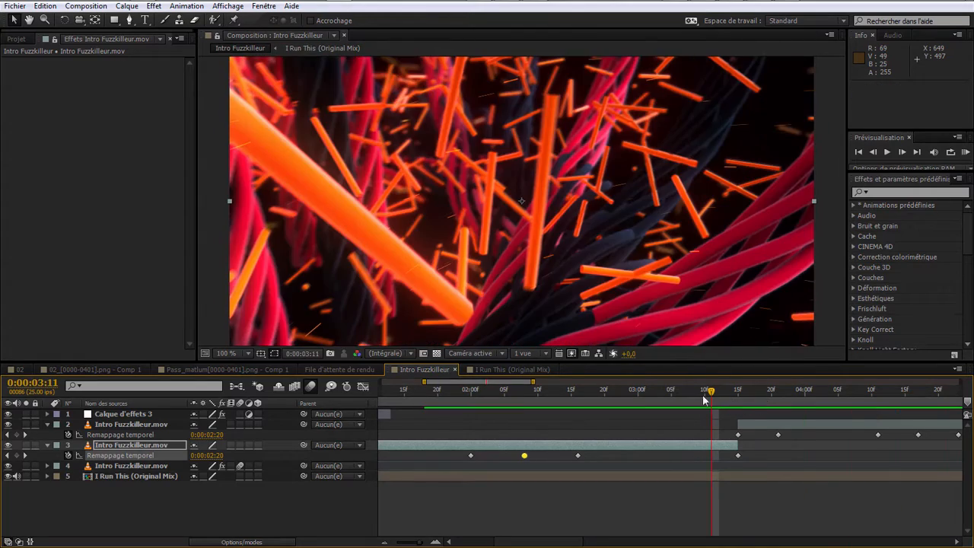
left_click_drag(521, 382, 556, 396)
key("KP_0")
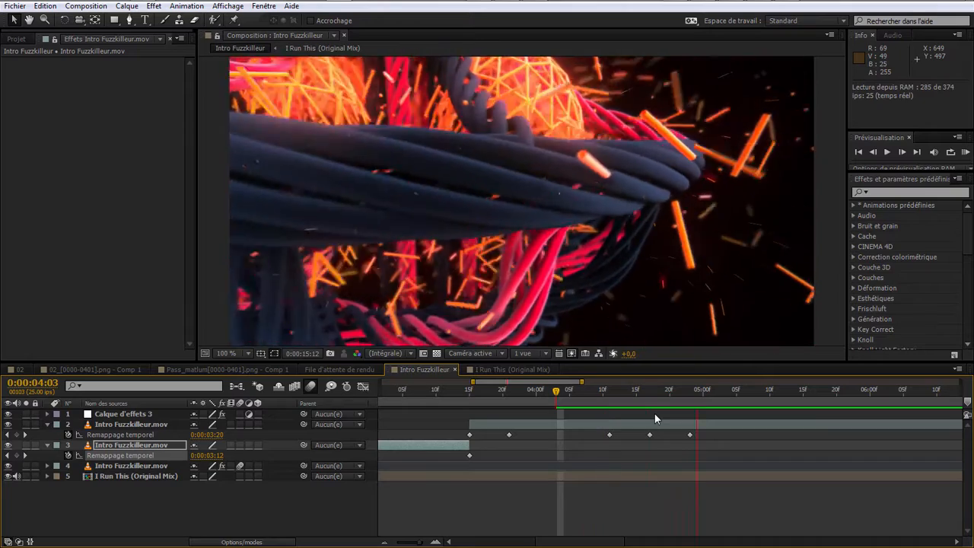
left_click(642, 402)
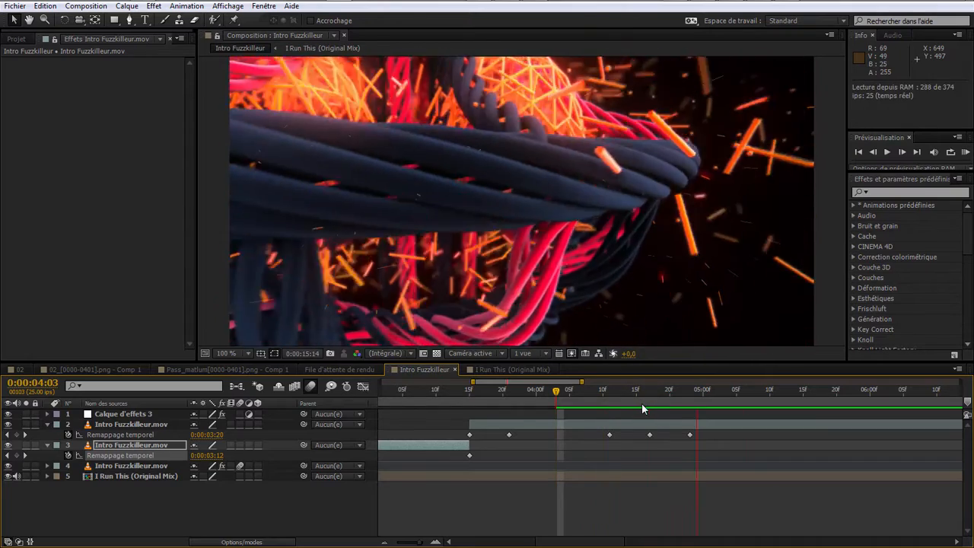
left_click_drag(642, 403, 650, 403)
left_click_drag(211, 436, 203, 436)
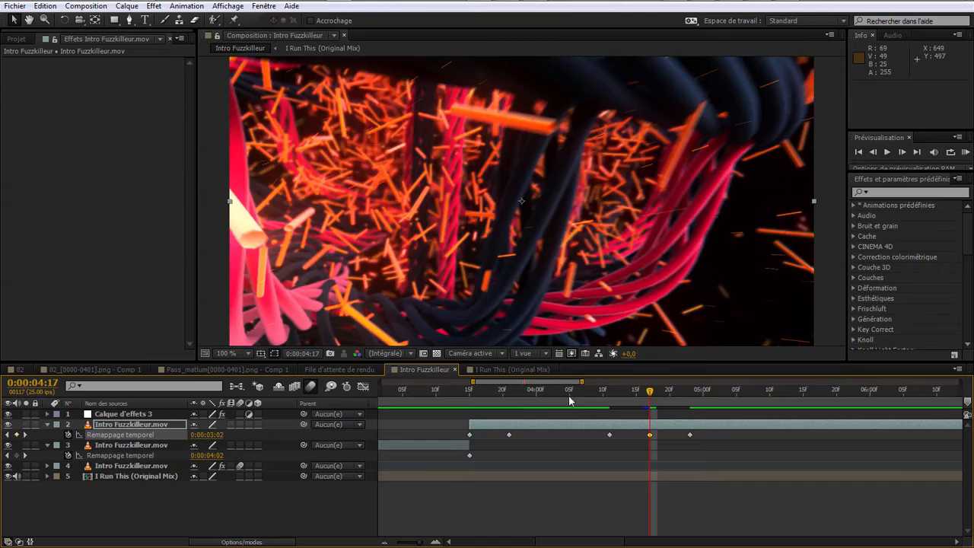
key("KP_0")
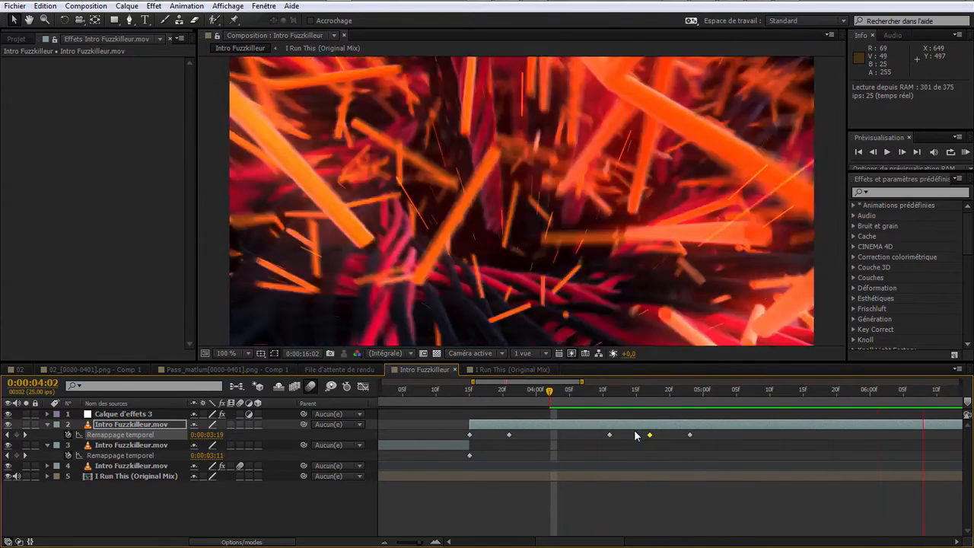
key("space")
Step: Preview the whole edit from 0:00:00:00 and move to 0:00:02:24
left_click_drag(473, 382, 379, 382)
left_click_drag(448, 395, 358, 405)
key("space")
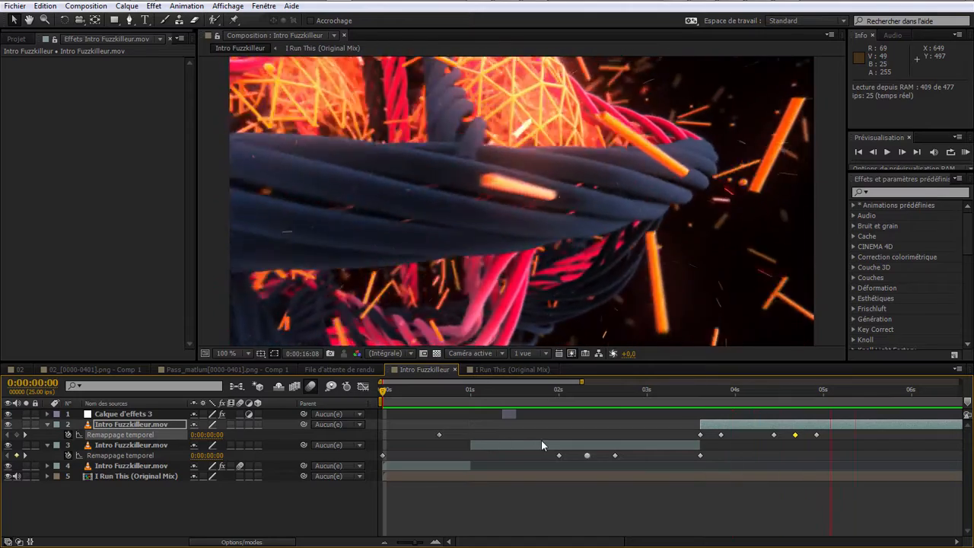
key("space")
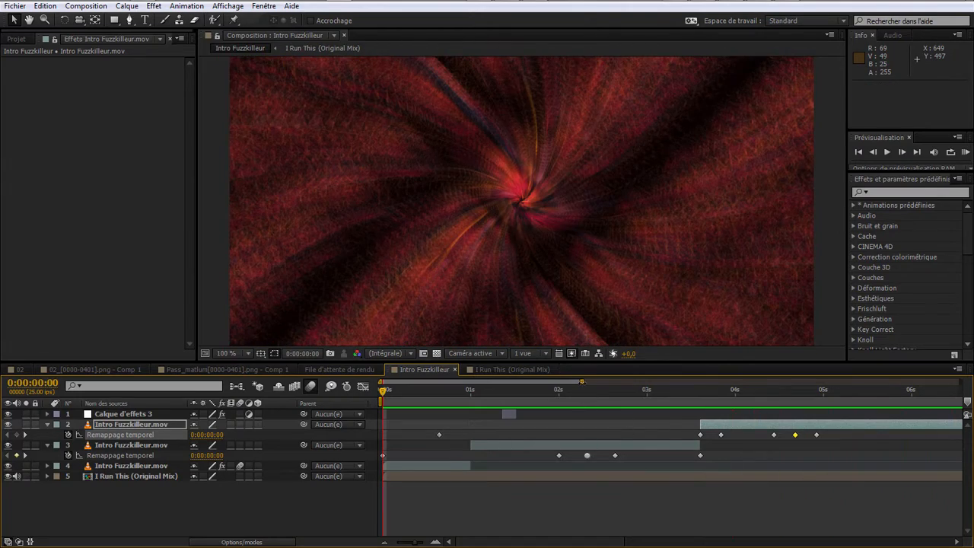
left_click_drag(582, 382, 616, 382)
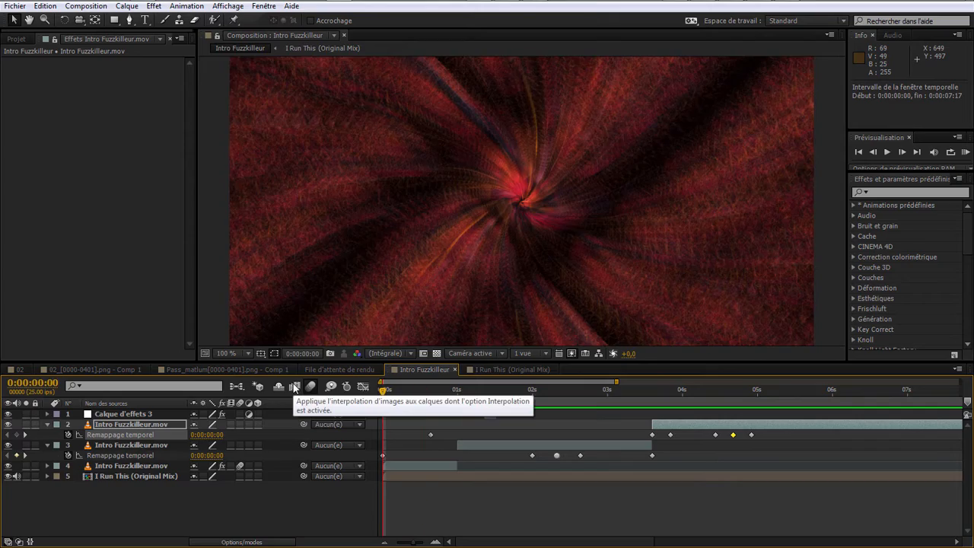
key("space")
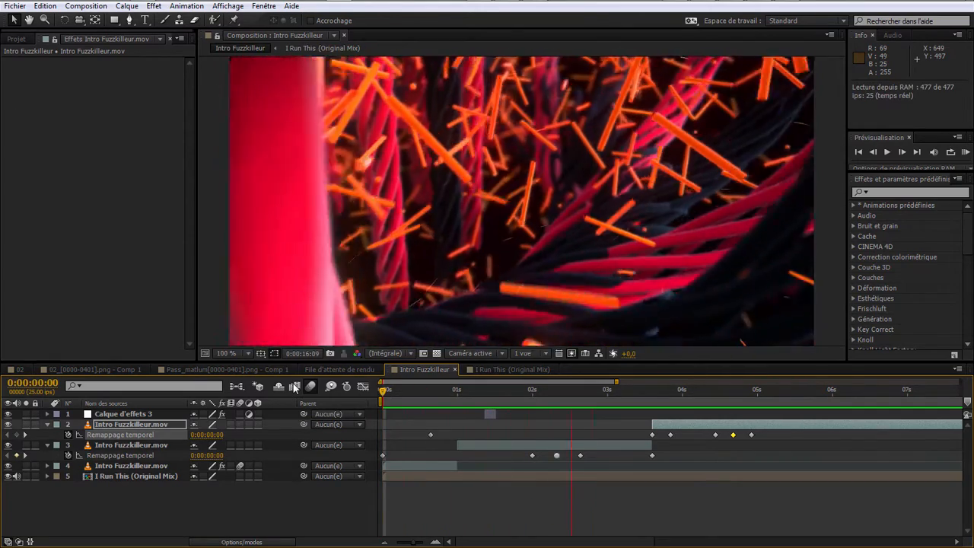
key("space")
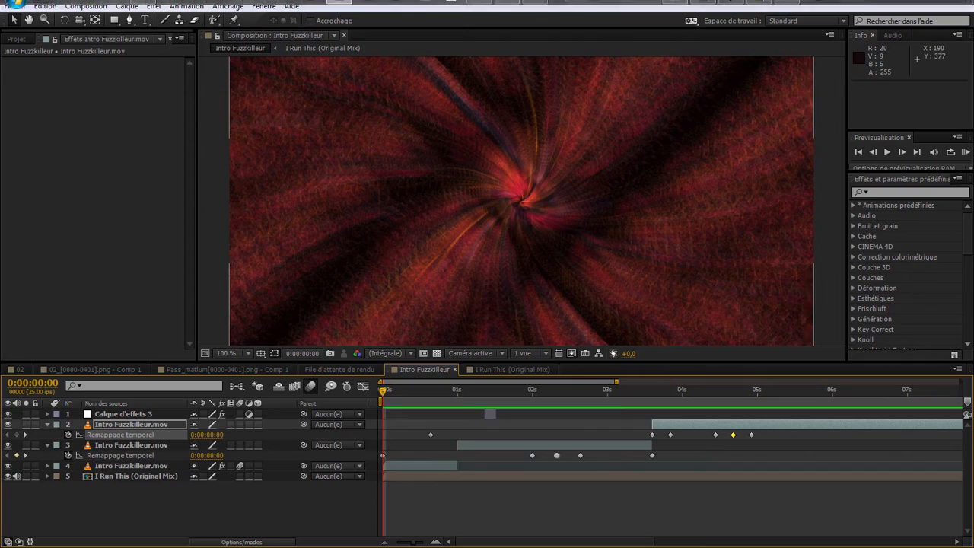
left_click(592, 389)
key("space")
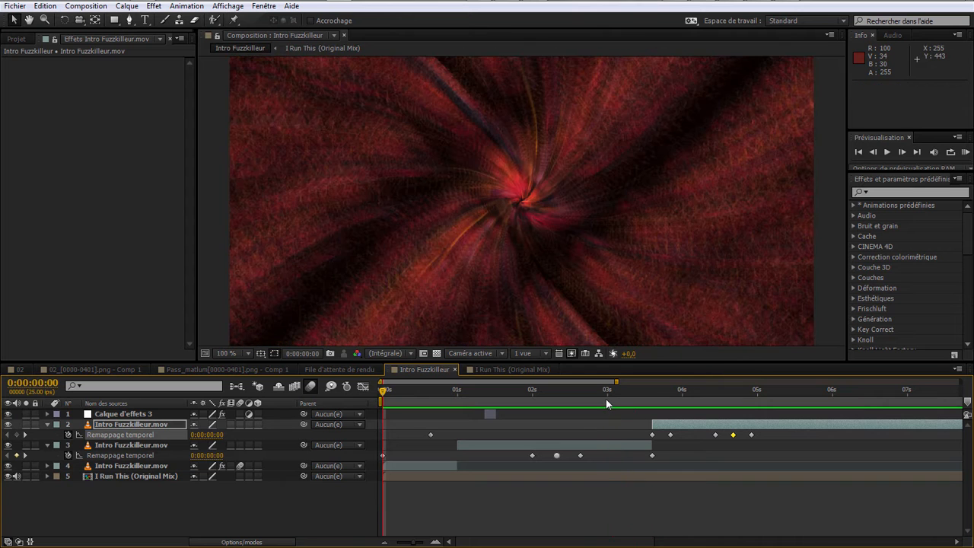
key("space")
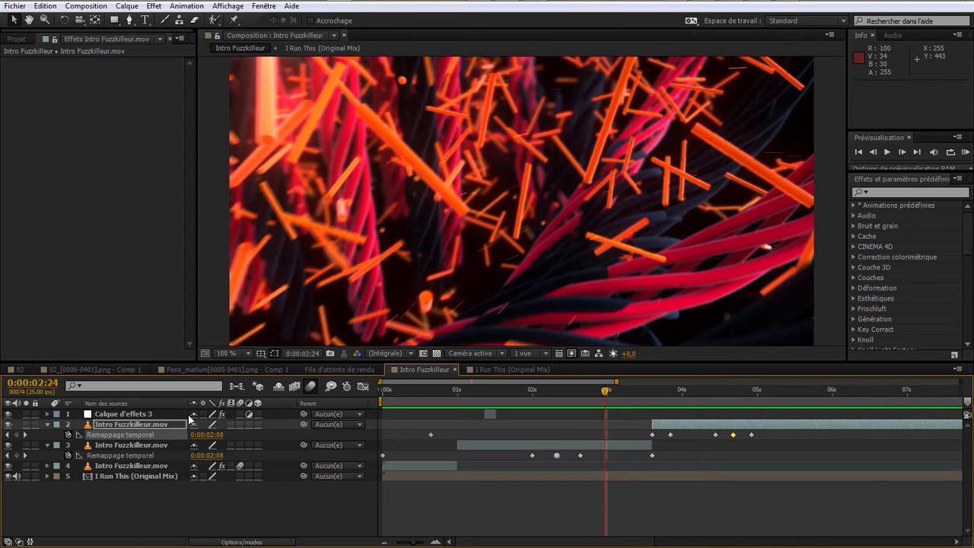
Step: Create a new solid layer coloured black (000000) above all the other layers
right_click(139, 515)
mouse_move(171, 381)
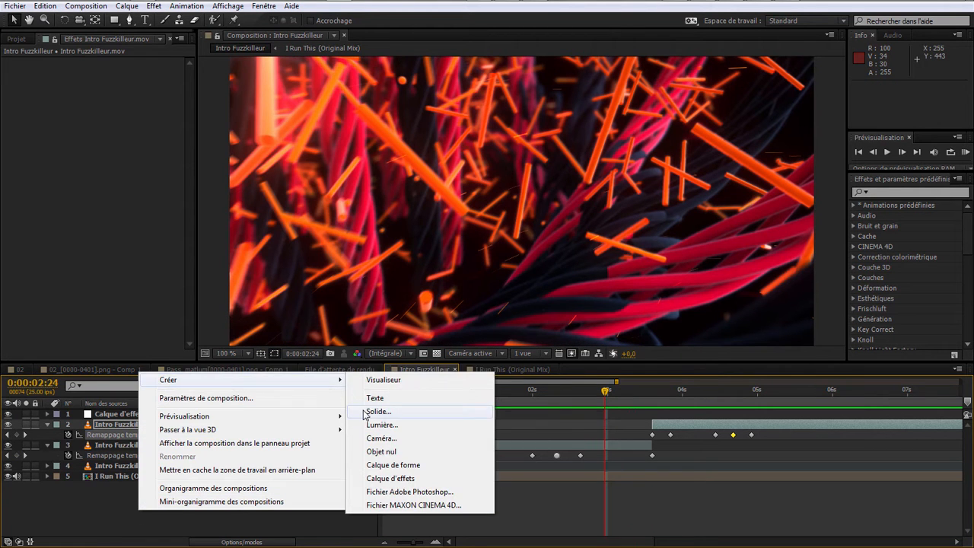
left_click(364, 413)
left_click(475, 344)
left_click(470, 351)
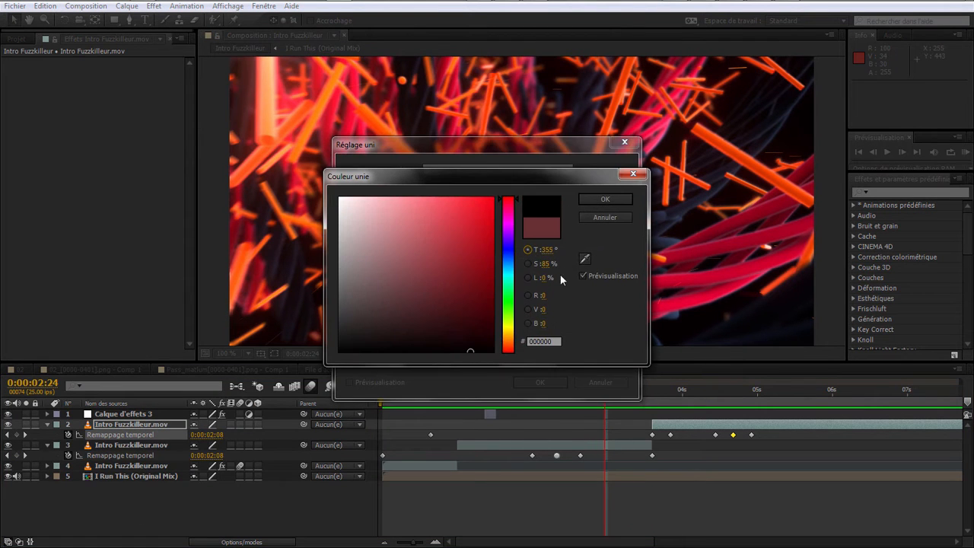
left_click(588, 198)
left_click(560, 381)
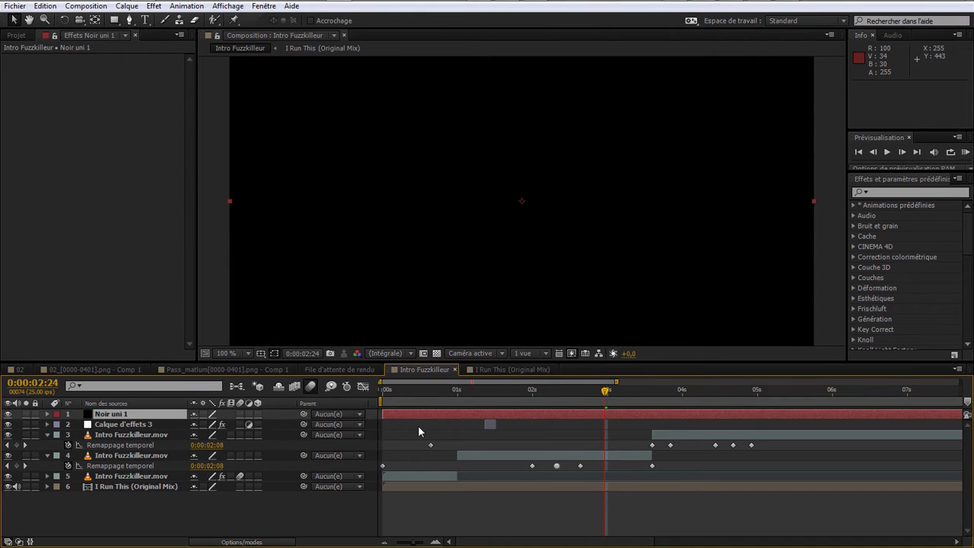
Step: Trim the black solid so it starts at 0:00:02:24 and ends at 0:00:03:14
left_click_drag(383, 414, 564, 415)
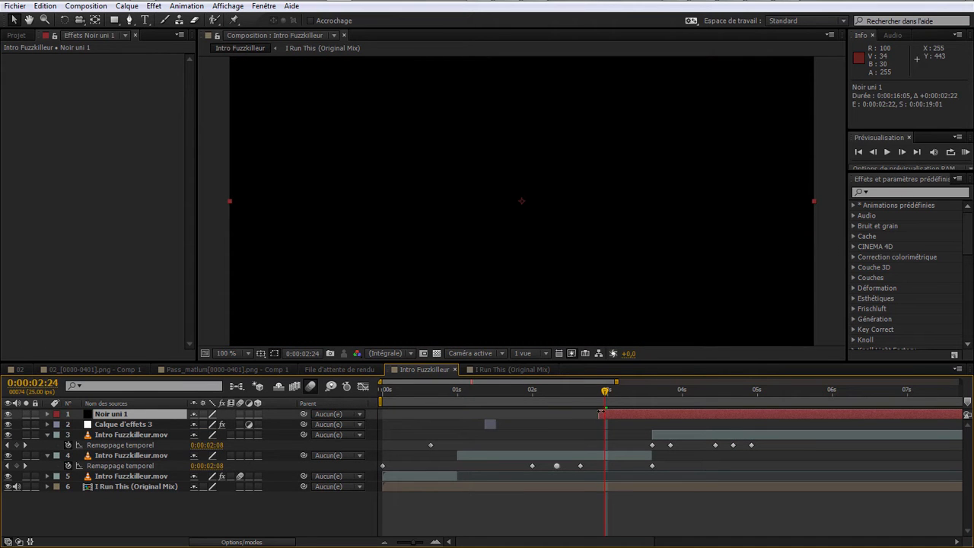
left_click_drag(644, 396, 652, 403)
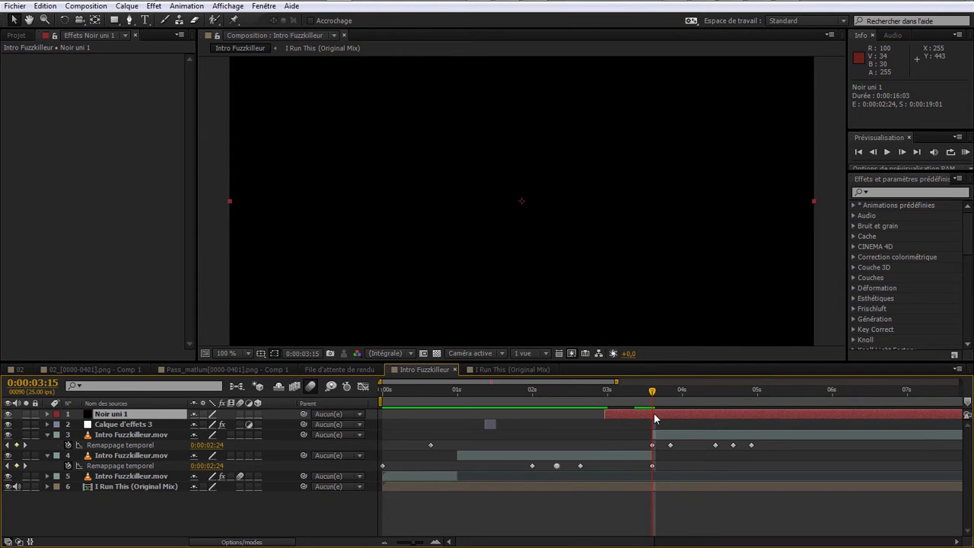
key("ctrl+shift+d")
key("Delete")
Step: Add opacity keyframes to the black solid: 100% at 0:00:02:24 and 0% at 0:00:03:00
left_click_drag(648, 396, 607, 398)
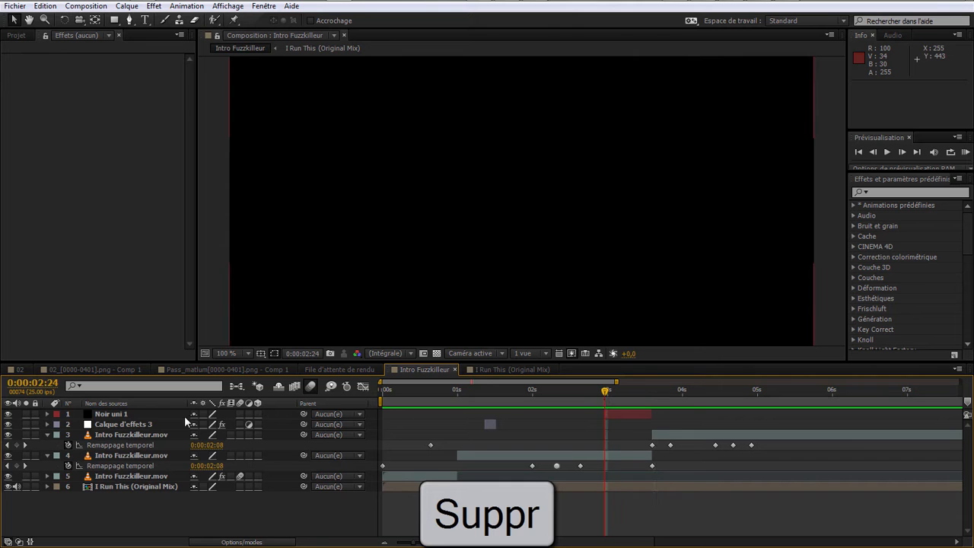
left_click(114, 416)
key("t")
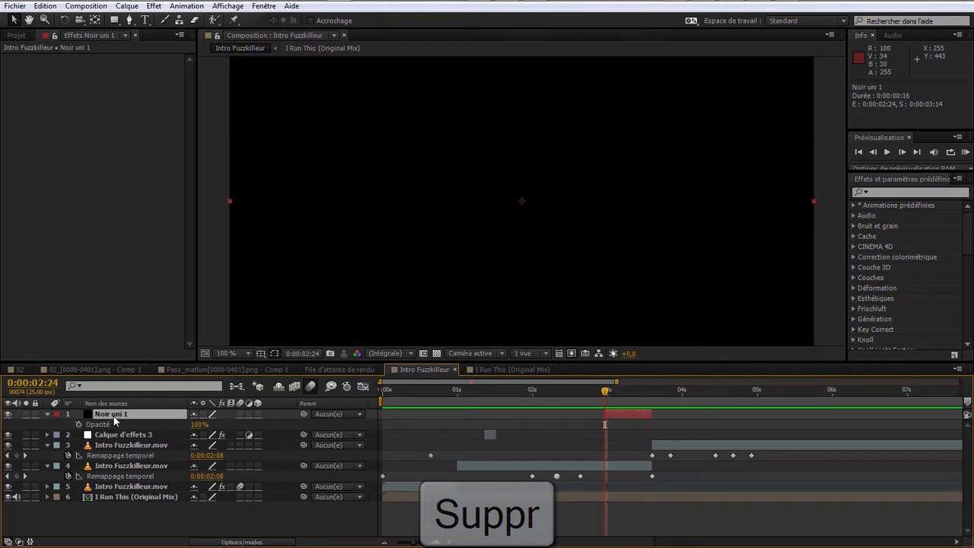
left_click(78, 424)
left_click(901, 152)
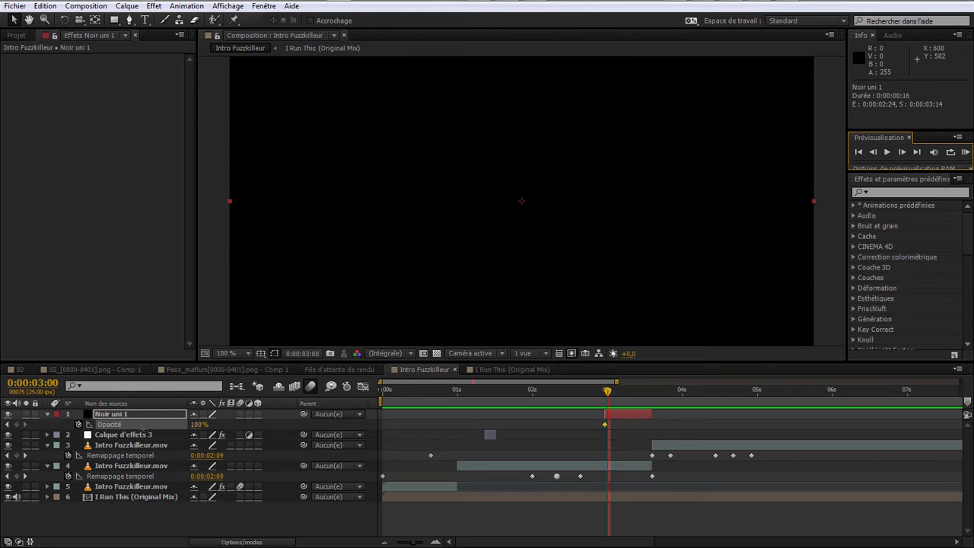
left_click_drag(200, 424, 143, 430)
left_click(435, 542)
left_click(435, 542)
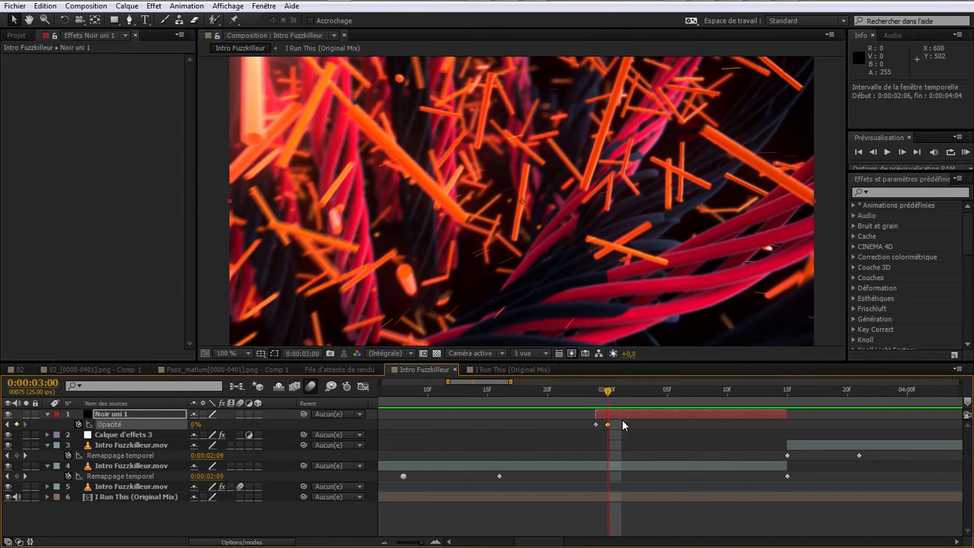
Step: Continue the black solid's frame-by-frame opacity flicker: 90% at 0:00:03:01, 0% at 0:00:03:02, partial opacity at 0:00:03:03 and 0% at 0:00:03:04
key("Page_Down")
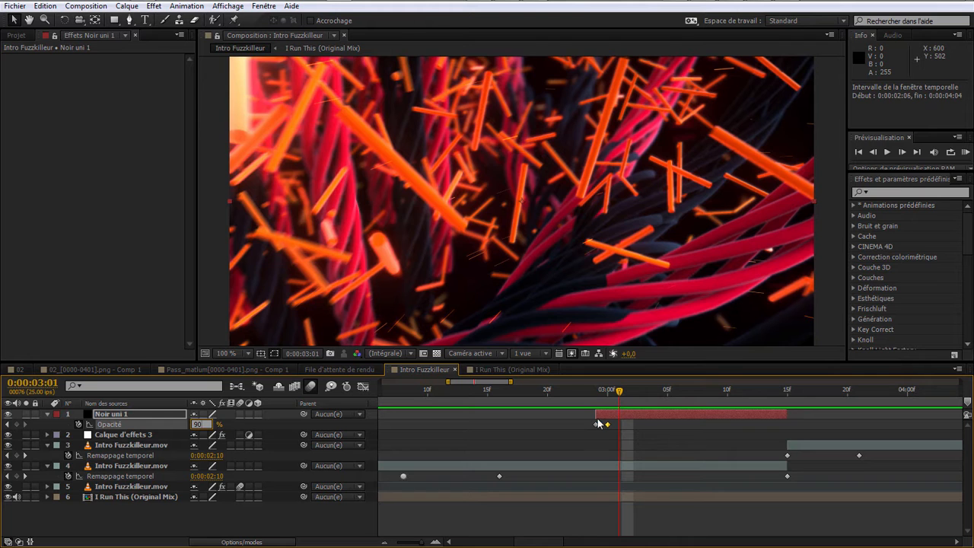
key("Return")
key("Page_Down")
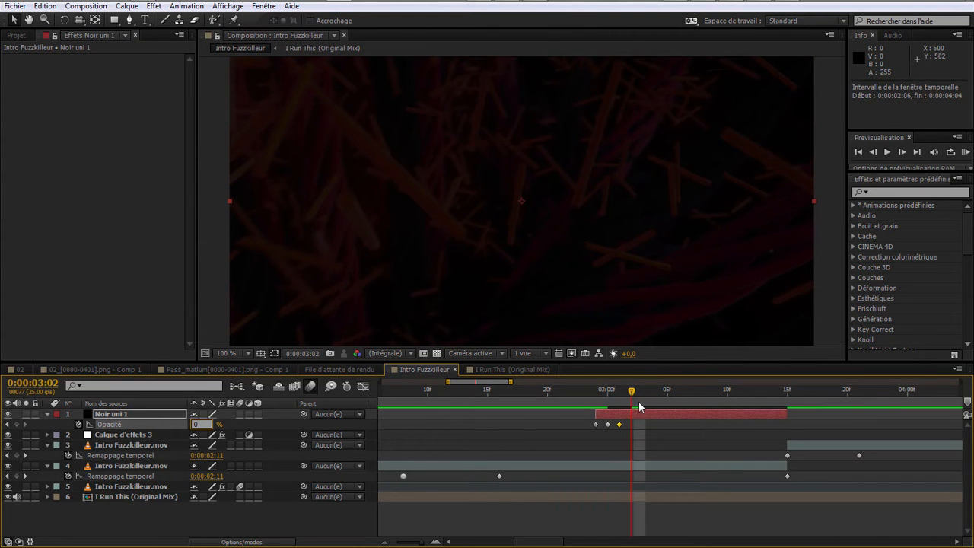
key("Return")
key("Page_Down")
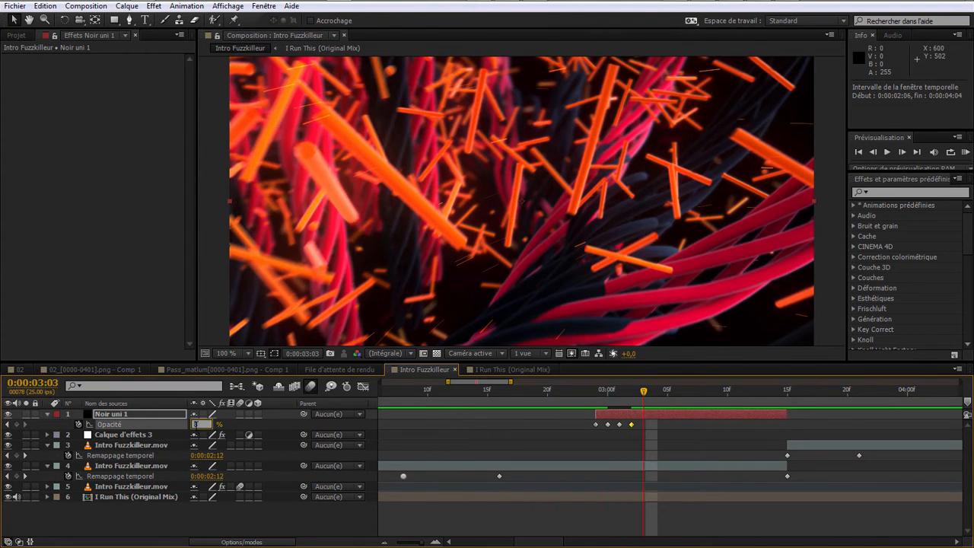
key("Return")
key("Page_Down")
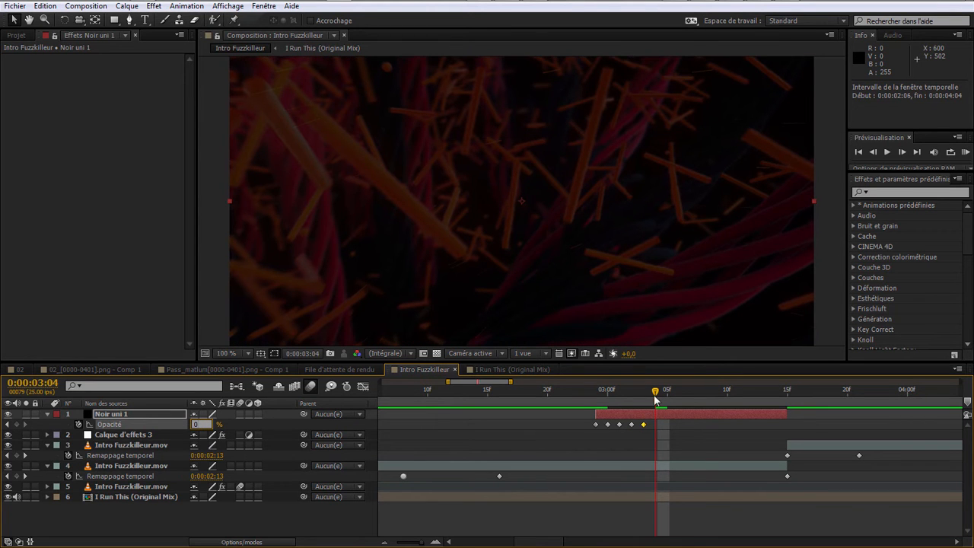
key("Return")
Step: Add opacity keyframes to the black solid: 70% at 0:00:03:05, 0% at 0:00:03:06 and 60% at 0:00:03:07
key("Page_Down")
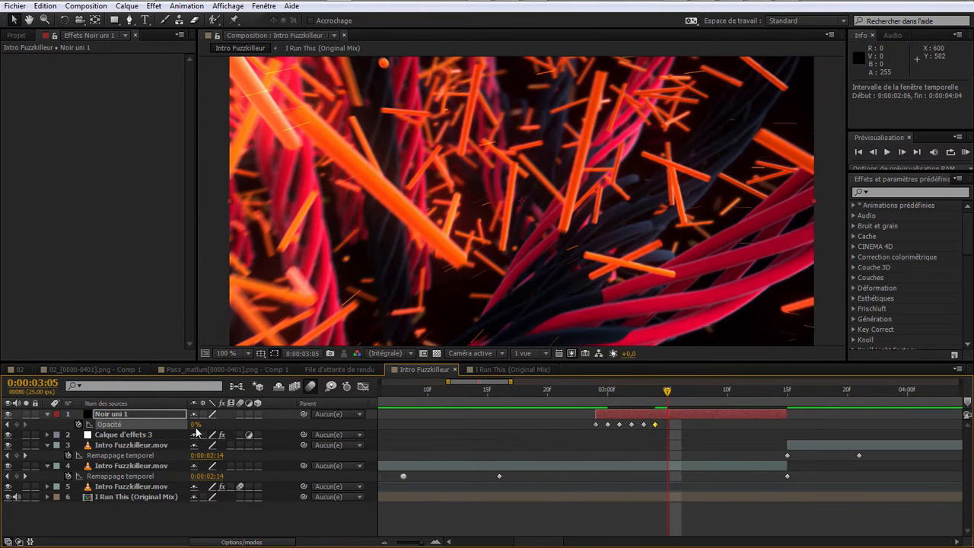
key("F2")
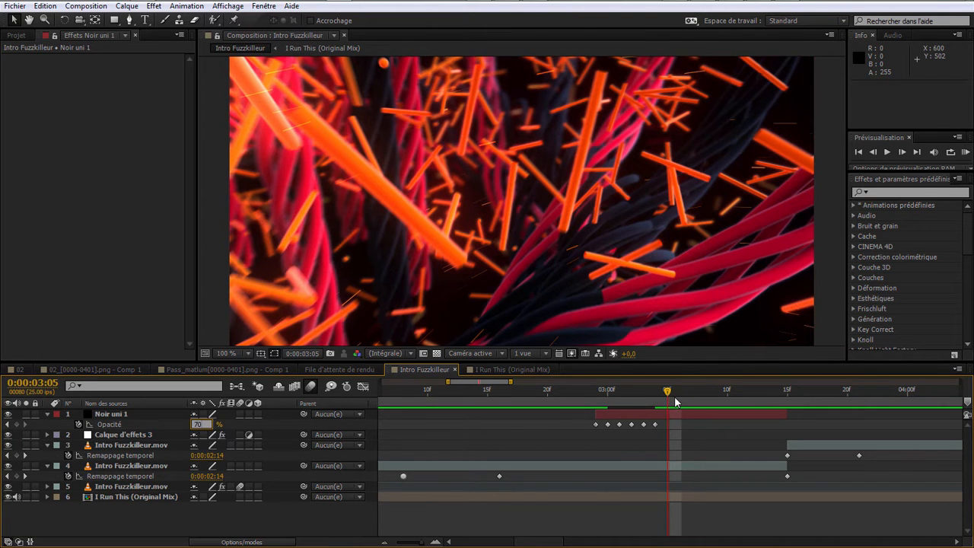
key("Return")
key("Page_Down")
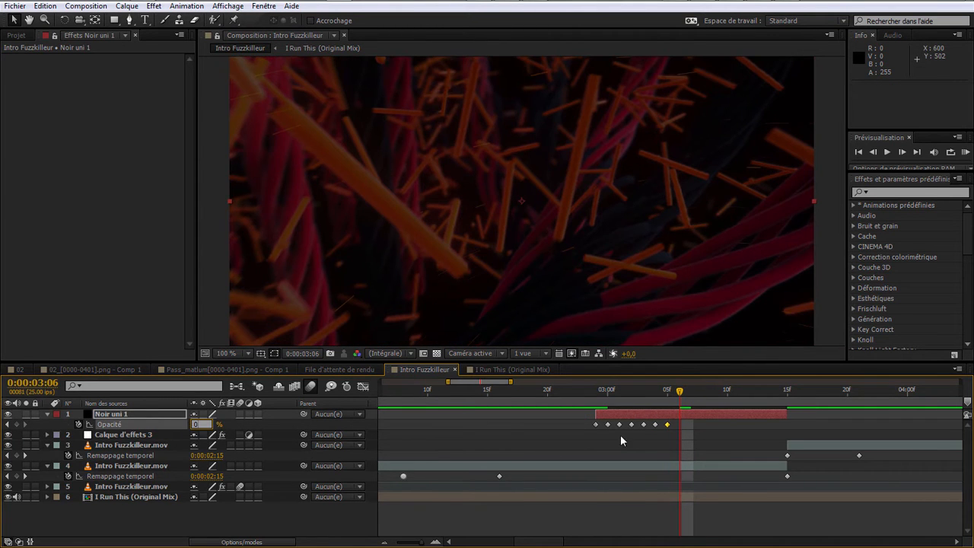
type("0")
key("Return")
key("Page_Down")
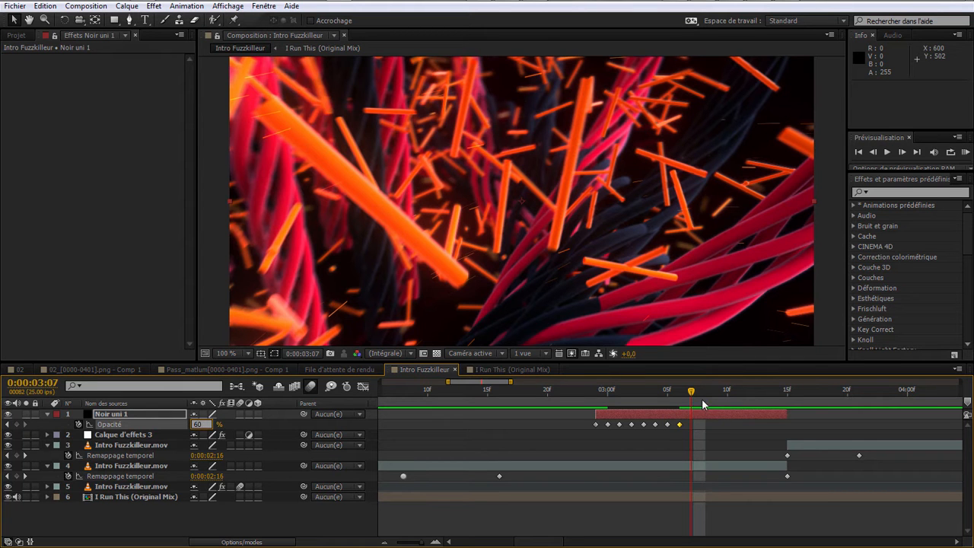
type("60")
key("Return")
Step: Keyframe the solid's opacity on every frame through 0:00:03:14, with 50% at 0:00:03:09, 0% at 0:00:03:10, 20% at 0:00:03:13 and 0% at 0:00:03:14
key("Page_Down")
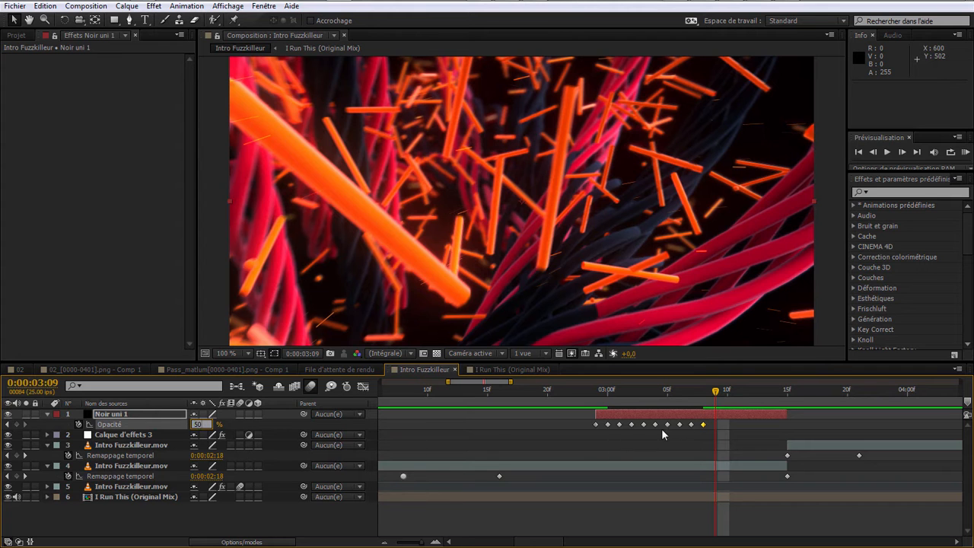
left_click(724, 397)
left_click(195, 425)
type("0")
left_click(737, 399)
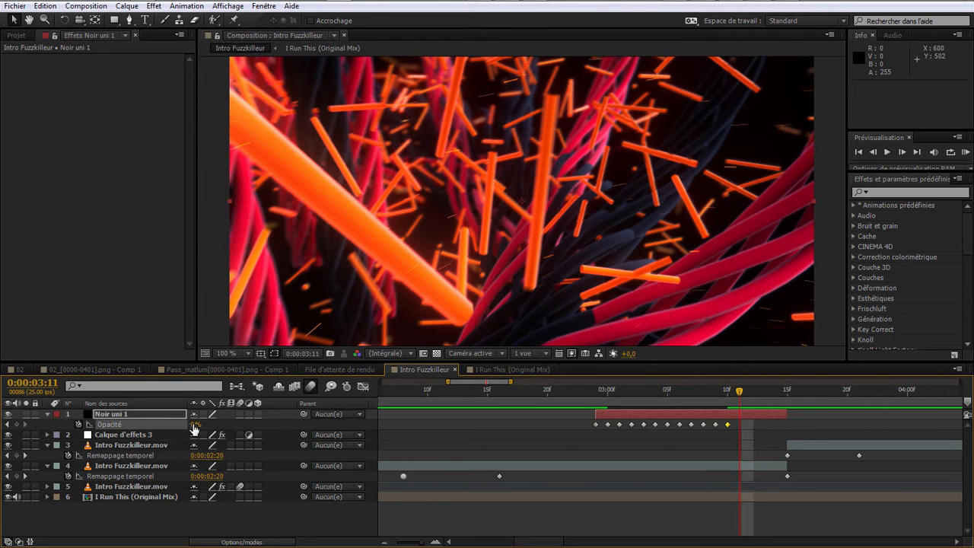
left_click(746, 404)
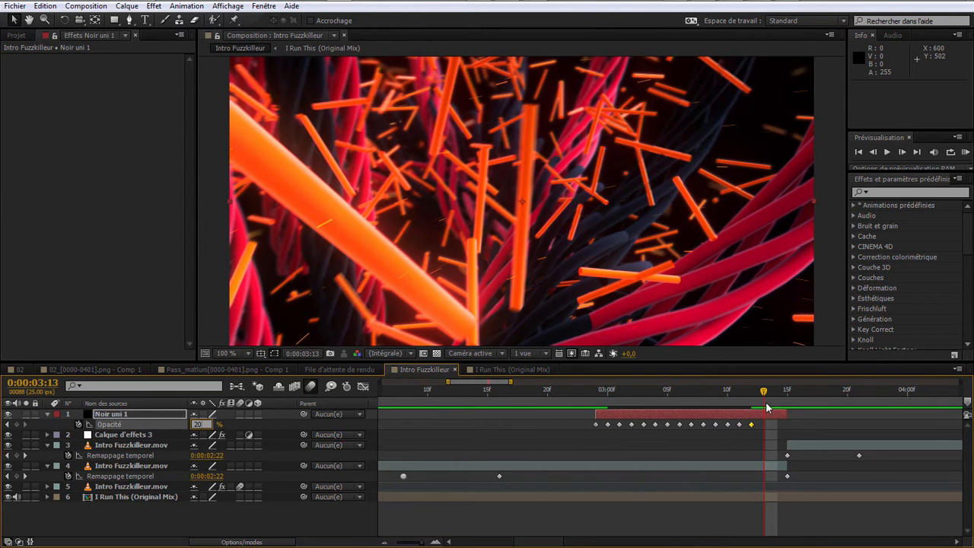
left_click(776, 404)
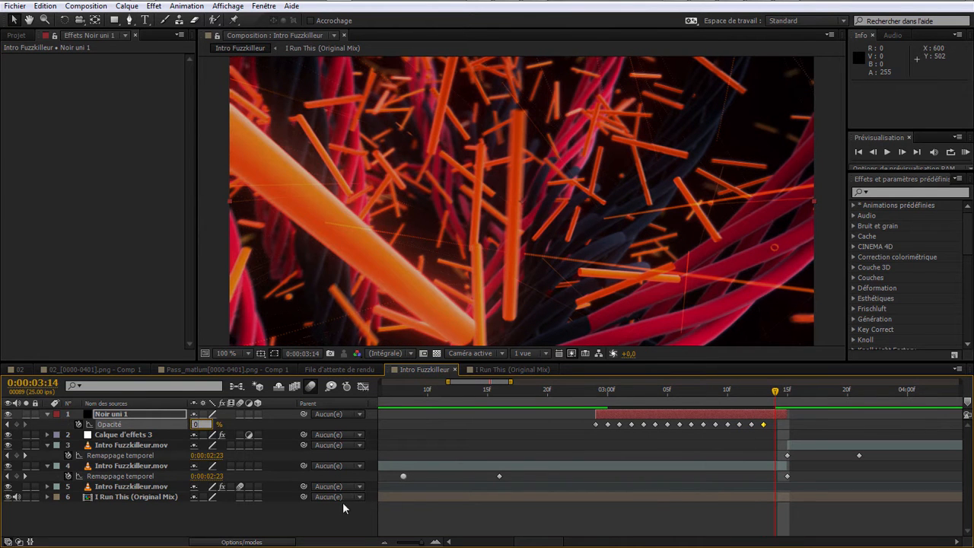
key("Return")
Step: Preview the black solid's flicker with the music, starting ahead of 0:00:02:24 and again from 0:00:02:24
left_click(611, 401)
left_click_drag(600, 402, 391, 402)
key("KP_0")
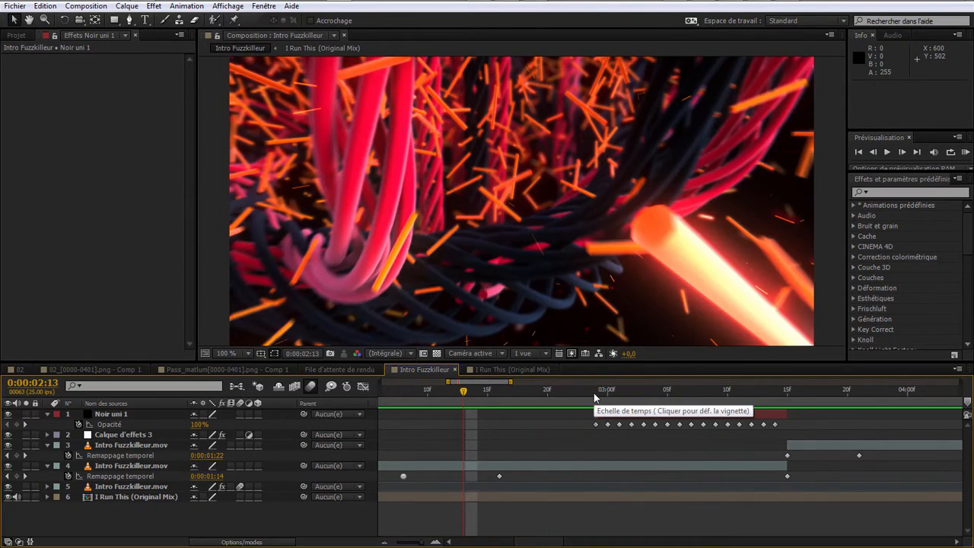
left_click_drag(615, 398, 531, 415)
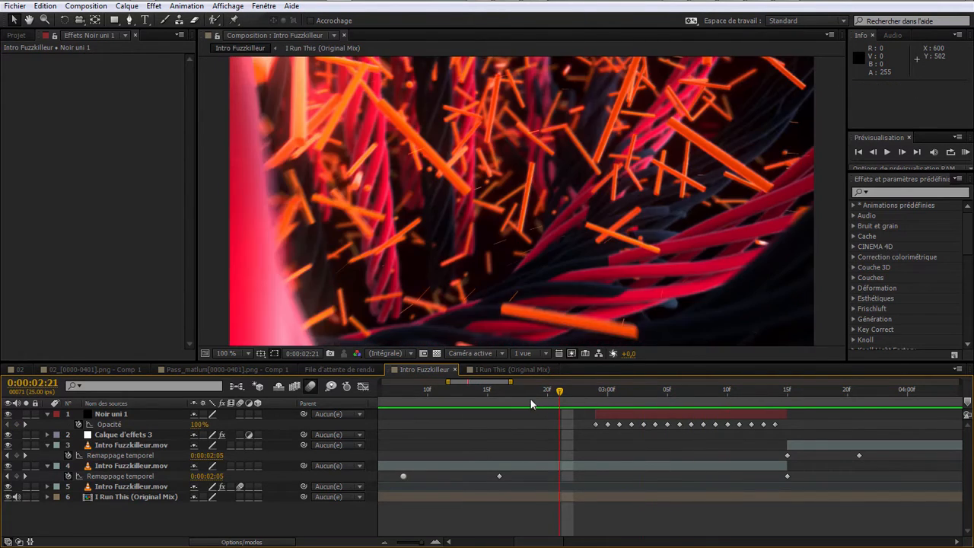
left_click(606, 405)
left_click(595, 409)
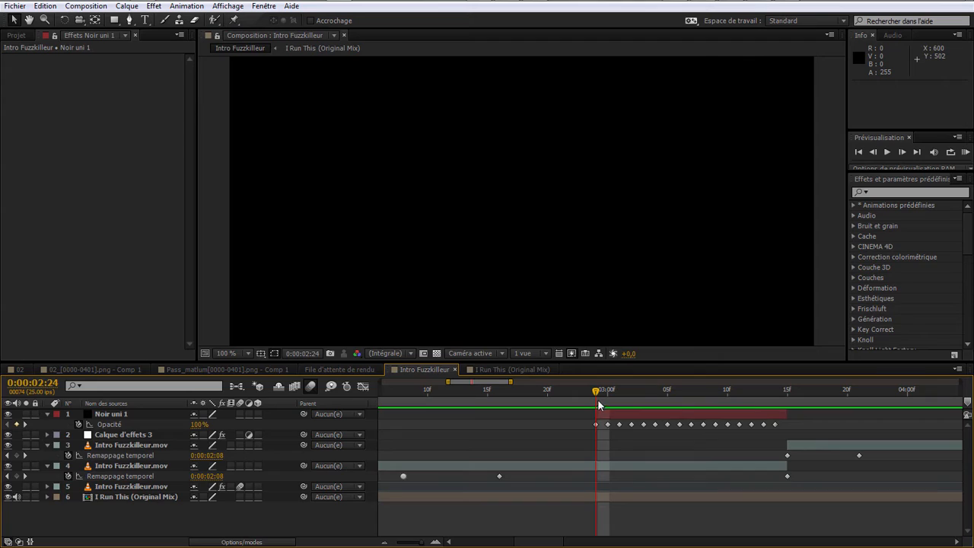
key("KP_0")
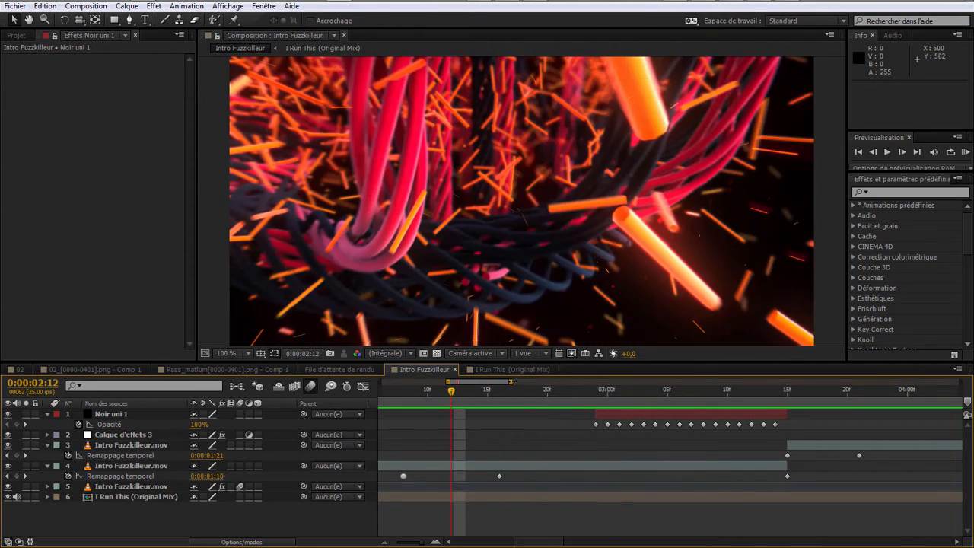
Step: Add a time remap keyframe at 0:00:04:05 on the upper Intro Fuzzkilleur.mov layer and move its second keyframe earlier to about 0:00:03:18
left_click_drag(511, 381, 564, 390)
left_click(583, 402)
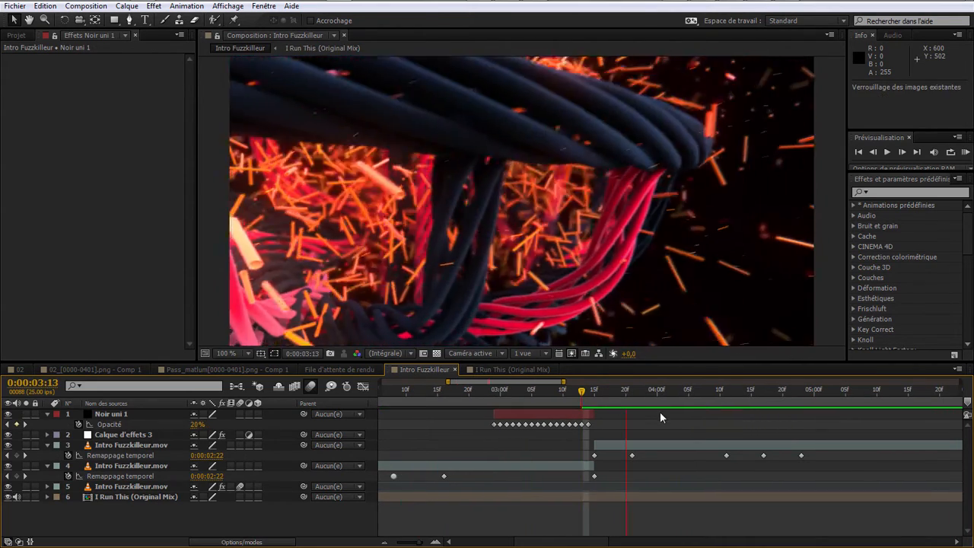
left_click_drag(611, 404, 688, 416)
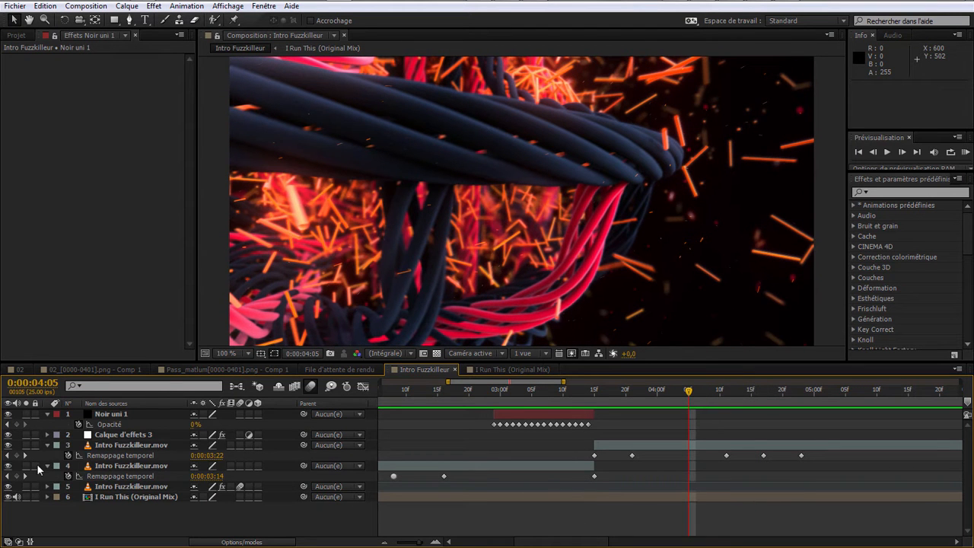
left_click(16, 455)
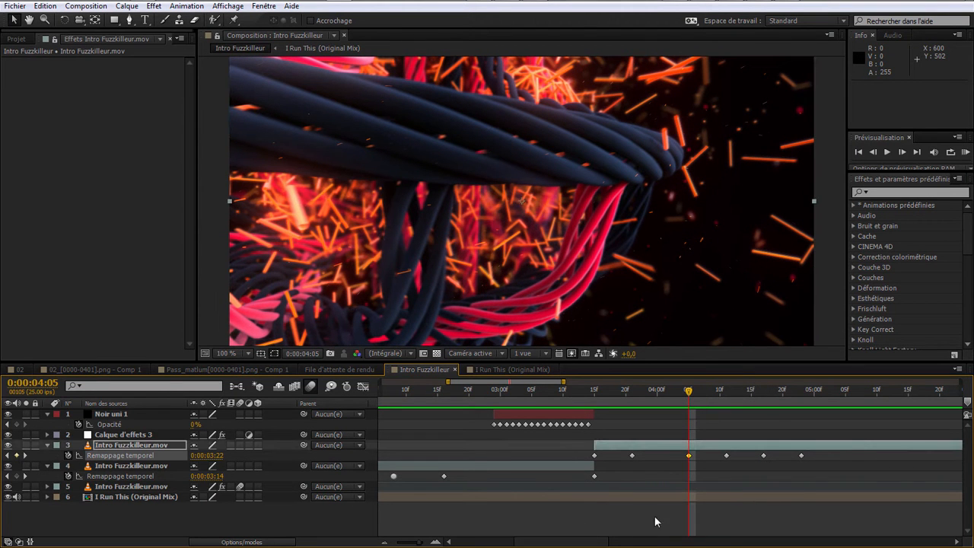
left_click_drag(633, 455, 616, 457)
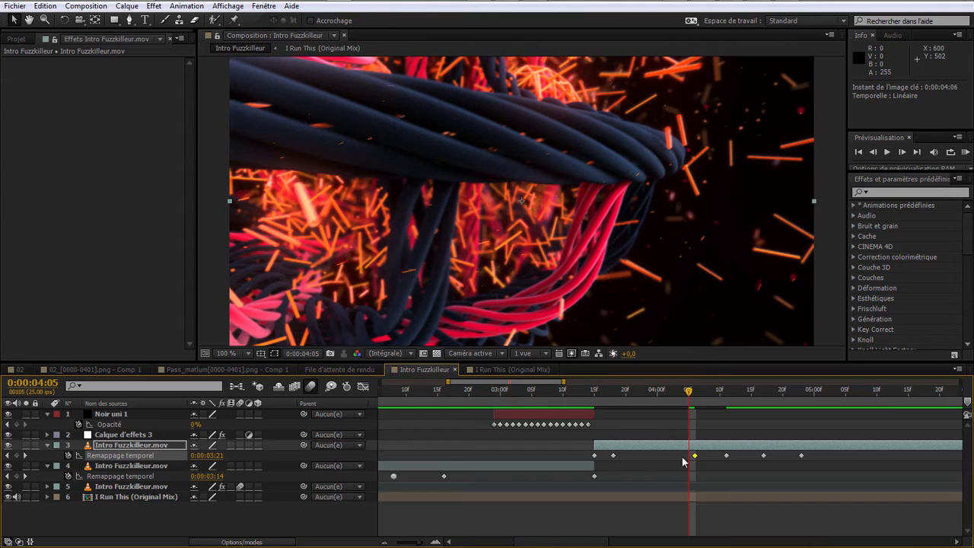
Step: Preview from 0:00:03:08 and retime the upper Intro Fuzzkilleur.mov layer's second and third time remap keyframes to about 0:00:03:19 and 0:00:04:05
left_click(553, 397)
key("KP_0")
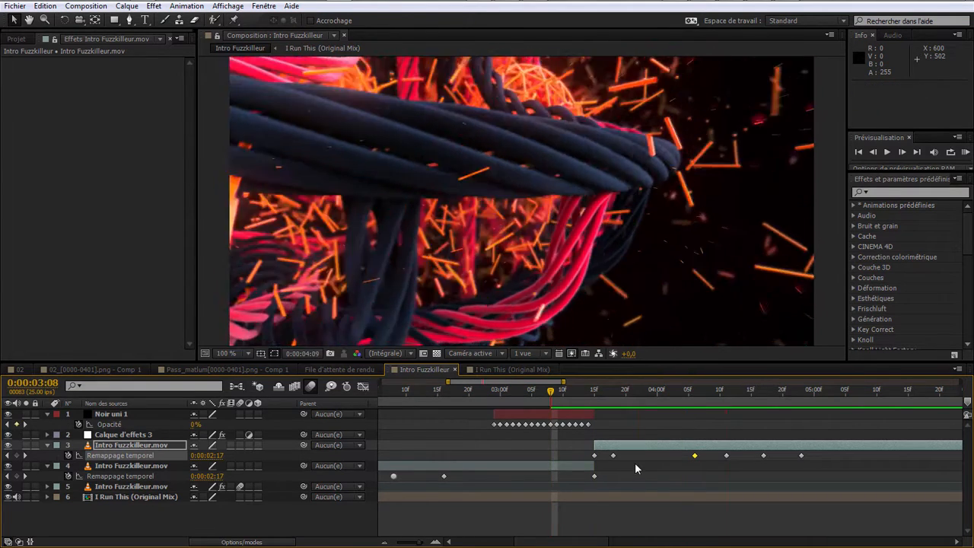
key("space")
left_click(691, 460)
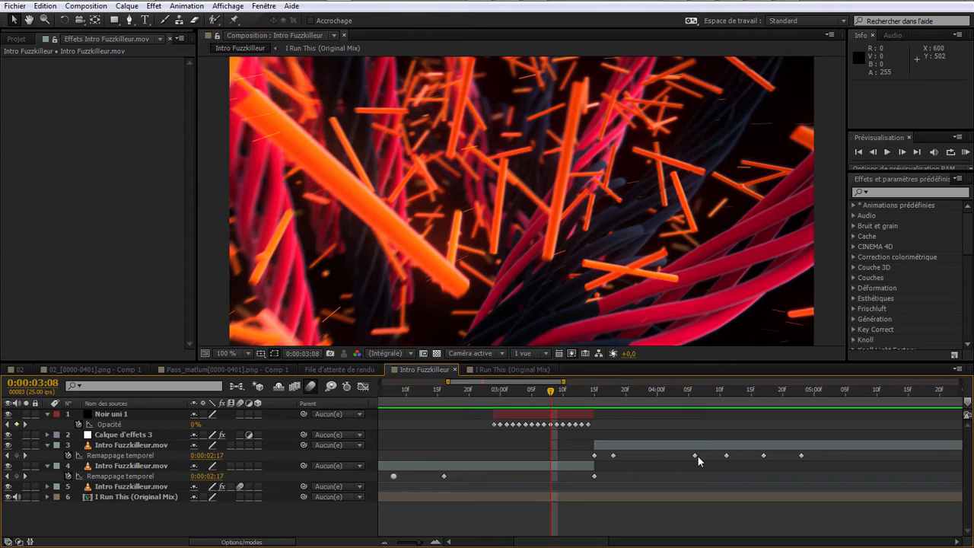
left_click_drag(693, 454, 688, 455)
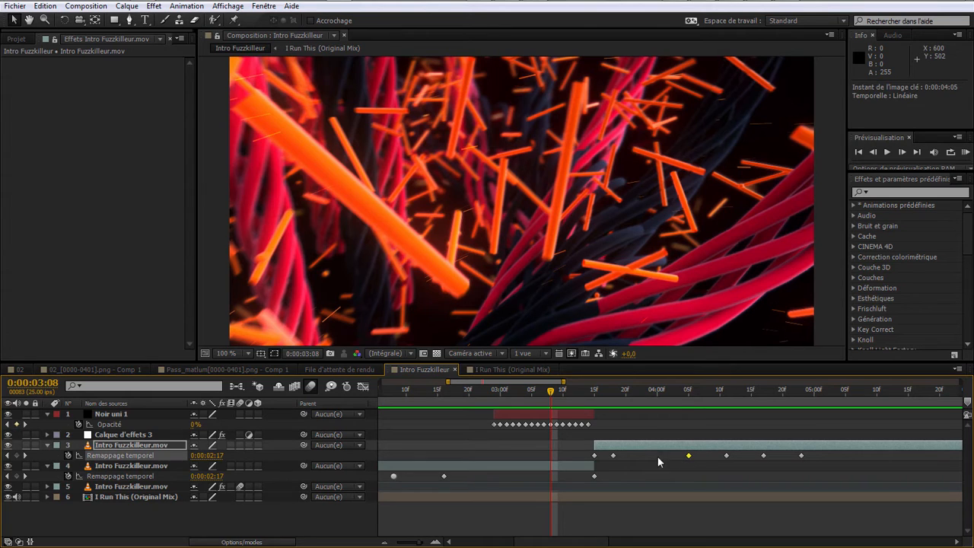
key("space")
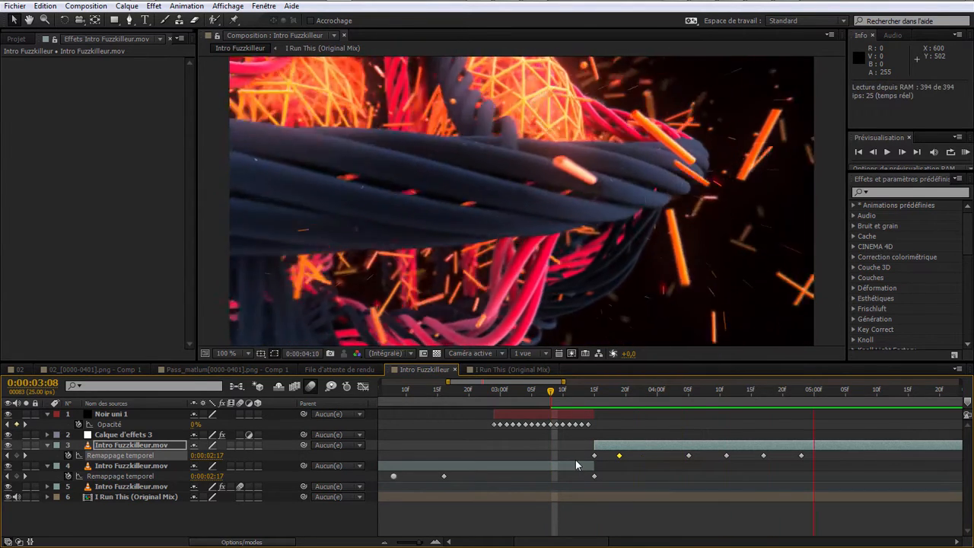
key("space")
Step: Preview the edit from 0:00:04:08 and again from 0:00:03:23 to locate the next beat in the music
left_click_drag(592, 403, 705, 423)
key("KP_0")
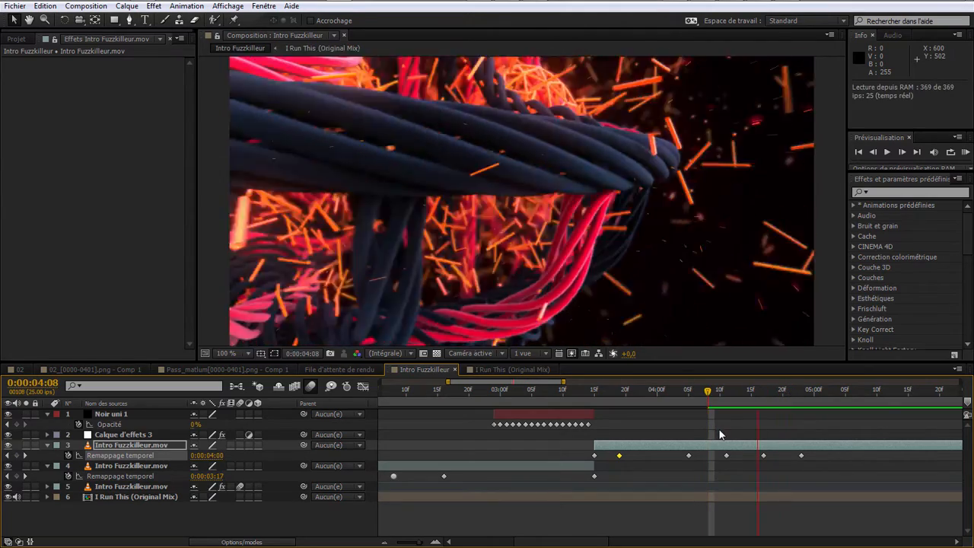
key("KP_0")
key("KP_0")
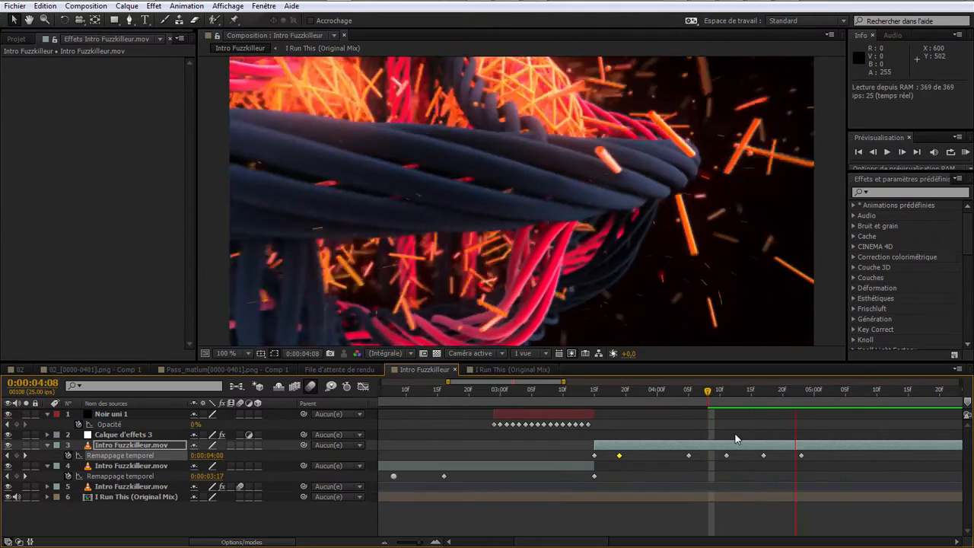
key("KP_0")
left_click_drag(715, 391, 843, 415)
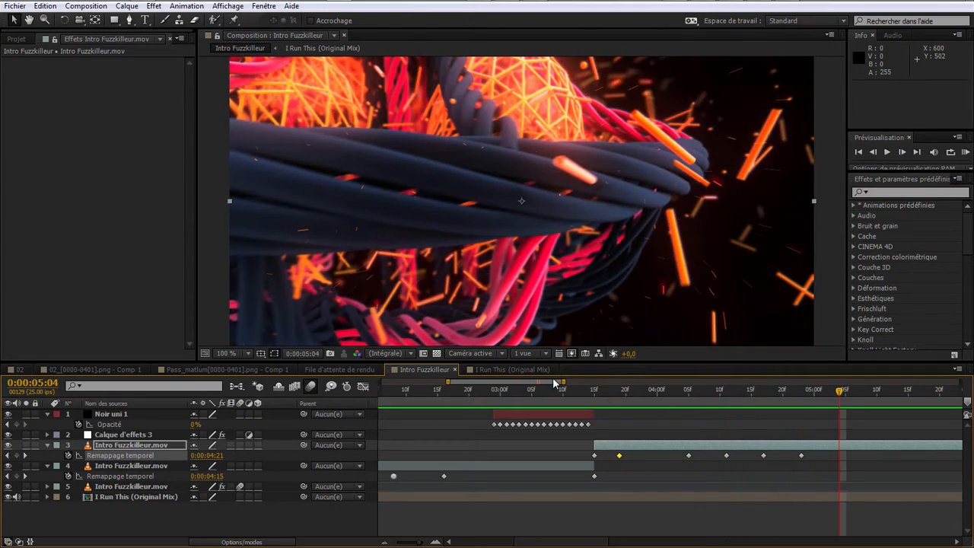
left_click_drag(565, 382, 646, 382)
left_click_drag(602, 391, 533, 405)
key("KP_0")
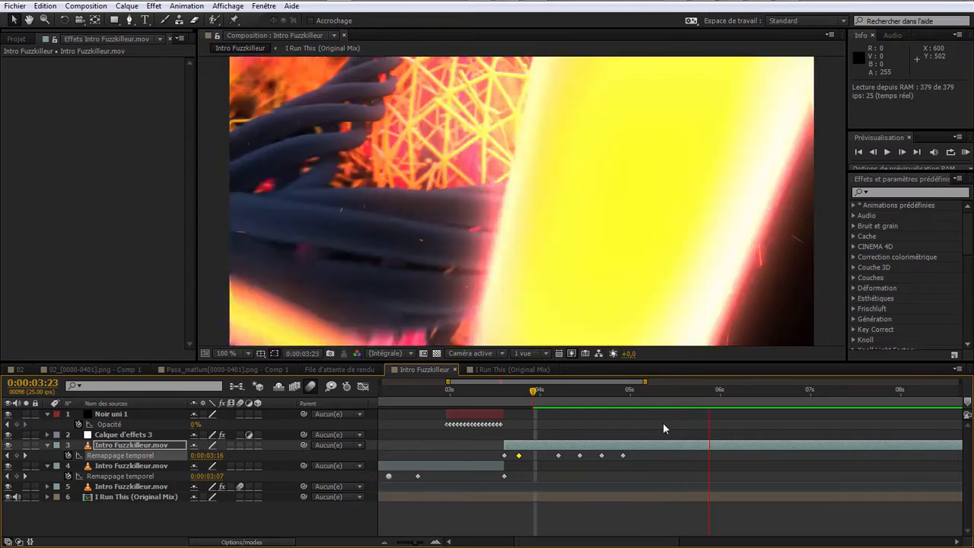
Step: Duplicate the black solid with its opacity flicker and move one copy so it starts at 0:00:06:01
left_click(734, 393)
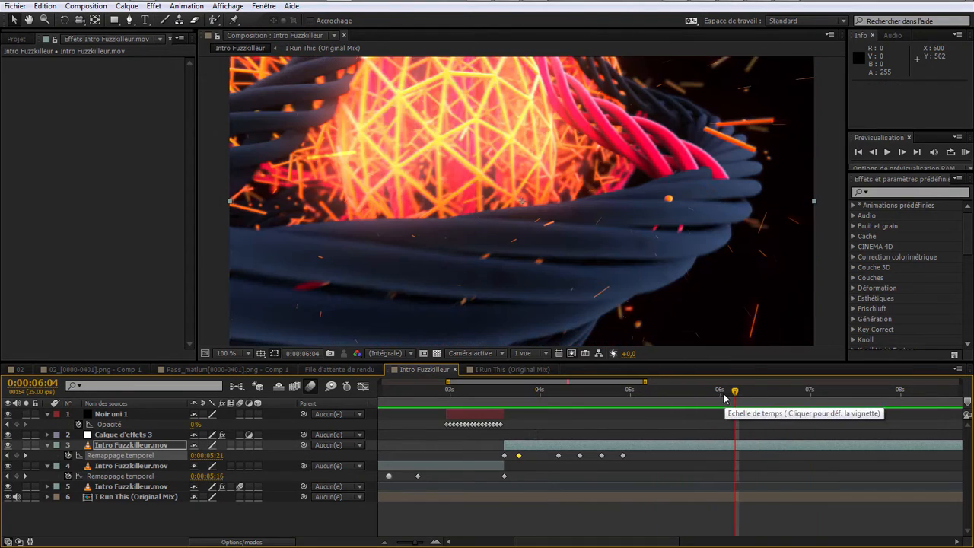
left_click(724, 404)
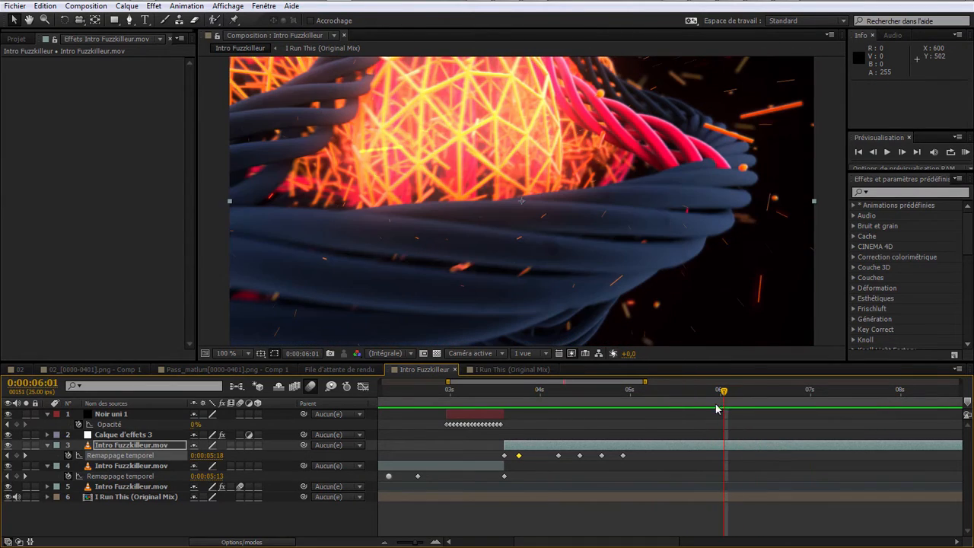
left_click(472, 414)
key("ctrl+d")
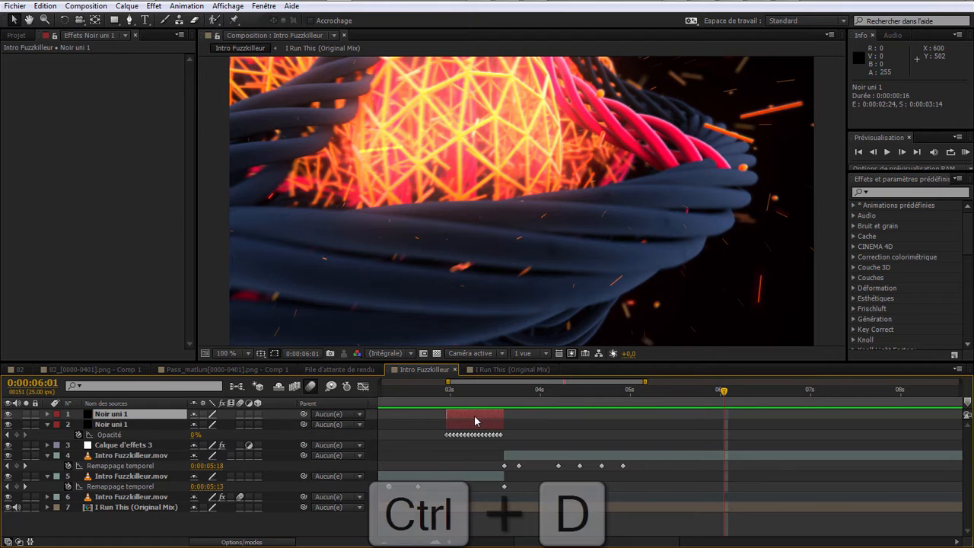
left_click_drag(515, 424, 749, 439)
Step: Preview the second black flicker with the music, starting from 0:00:05:23 and from 0:00:05:16
left_click(714, 407)
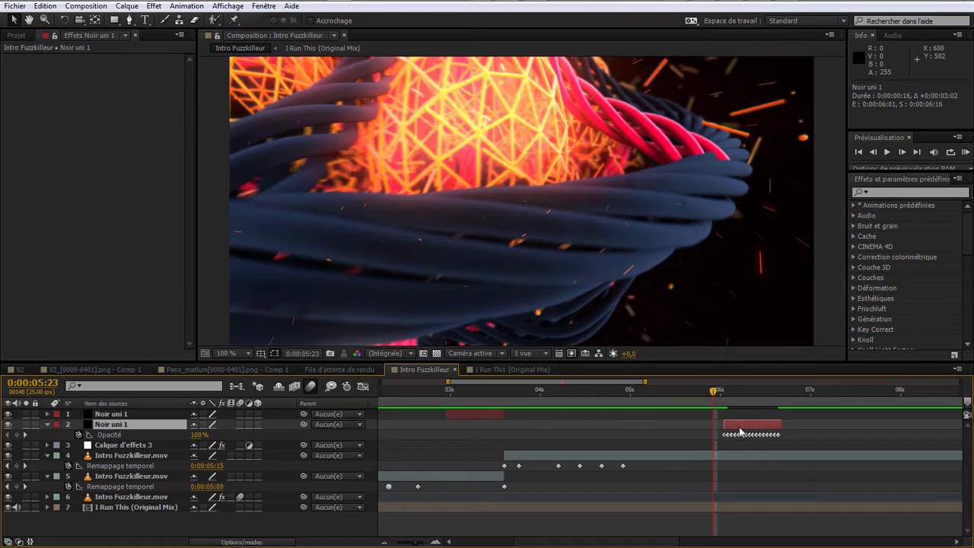
key("KP_0")
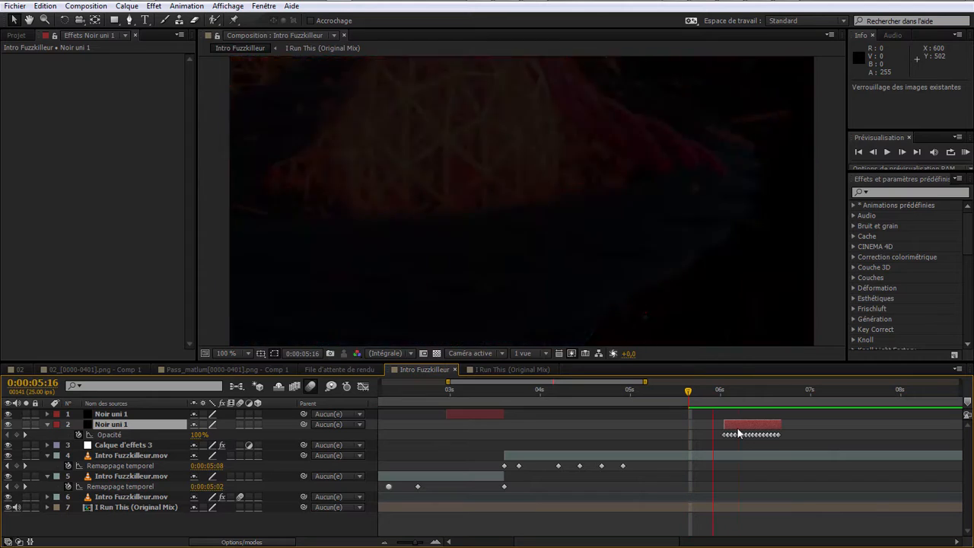
key("space")
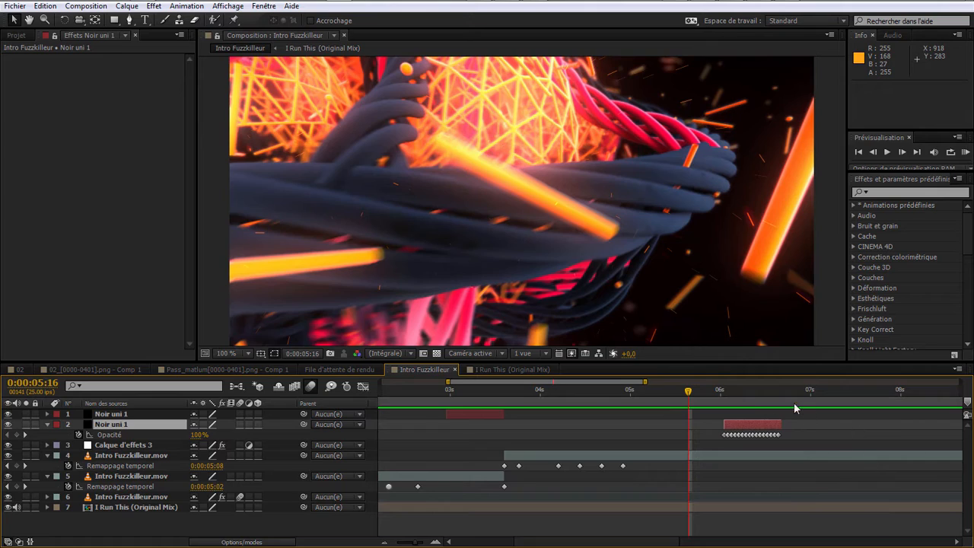
left_click_drag(754, 401, 690, 397)
key("KP_0")
key("KP_0")
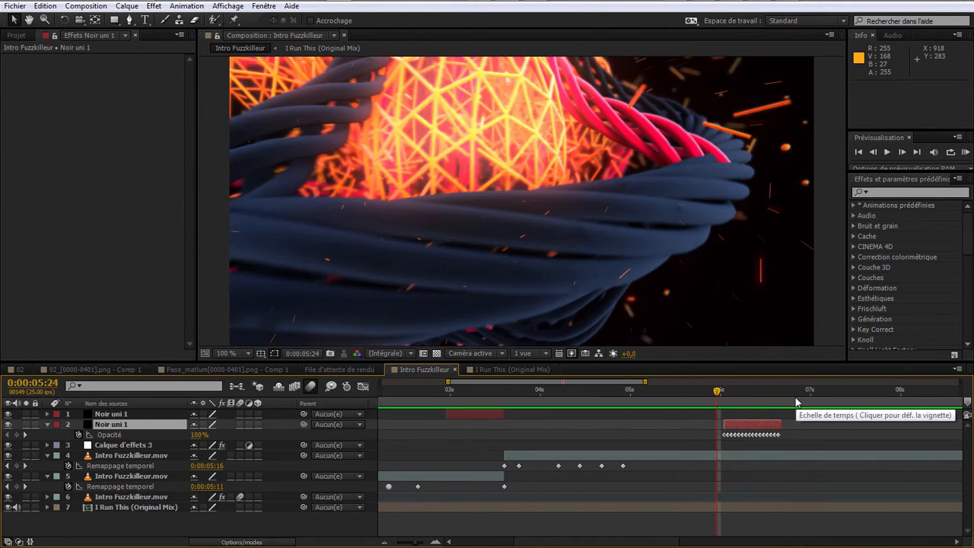
Step: Split the upper Intro Fuzzkilleur.mov layer at 0:00:06:08, partway through the second black flicker
left_click(792, 401)
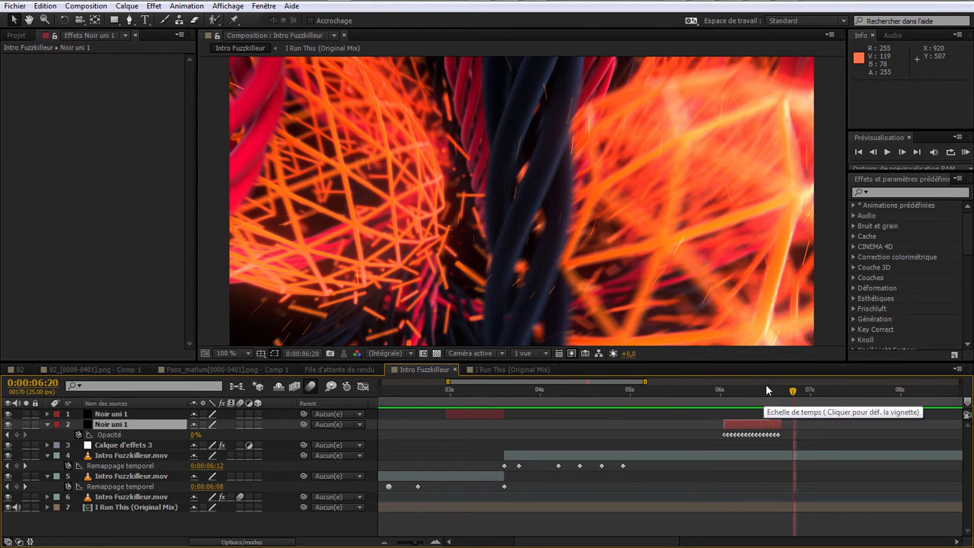
left_click_drag(778, 401, 746, 411)
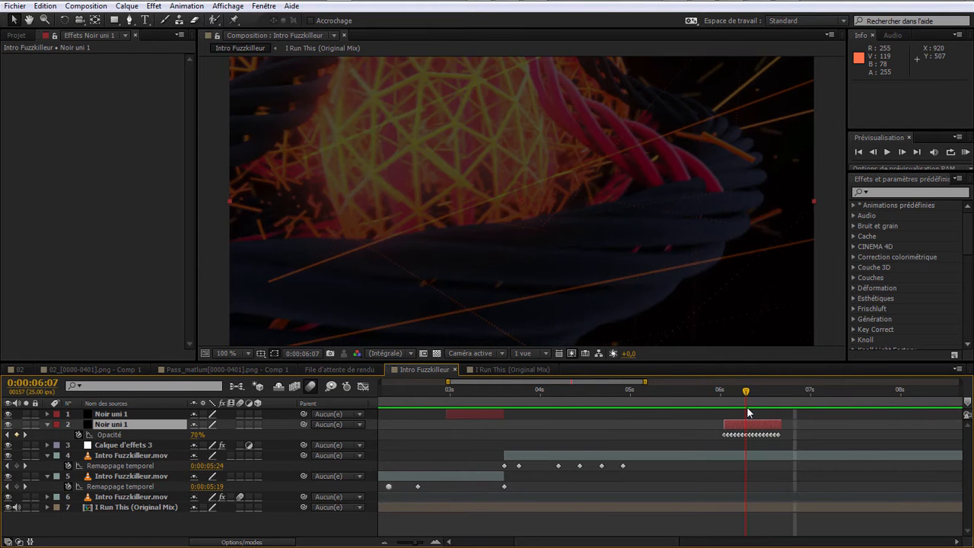
left_click(901, 152)
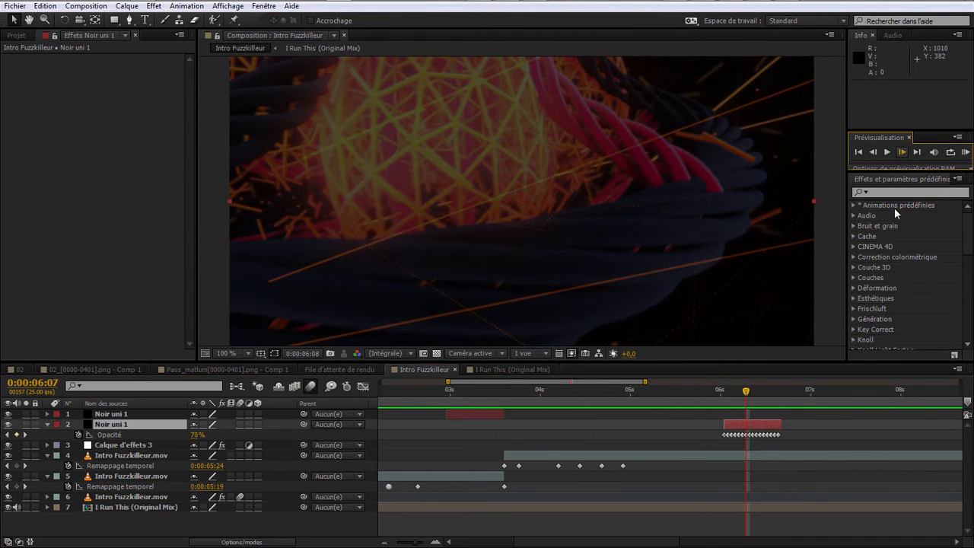
left_click(791, 457)
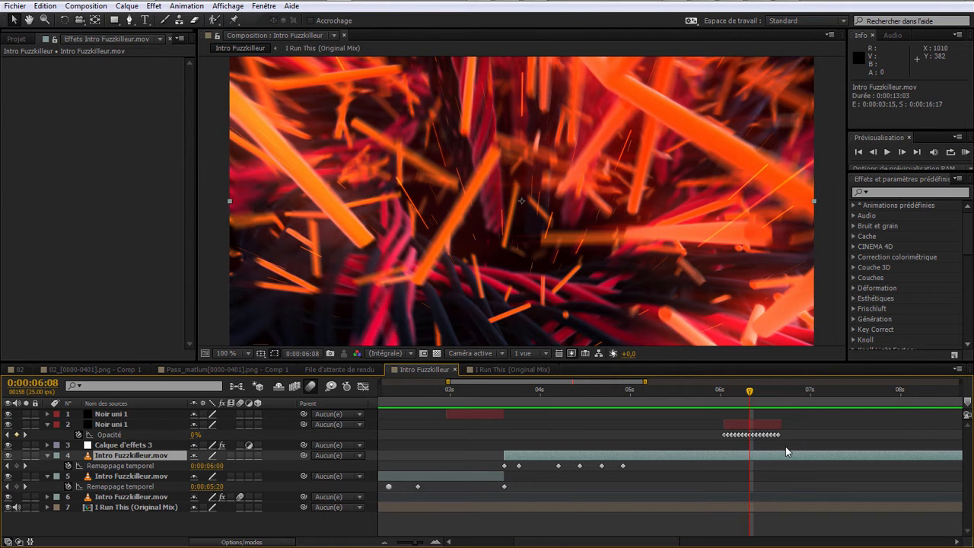
key("ctrl+shift+d")
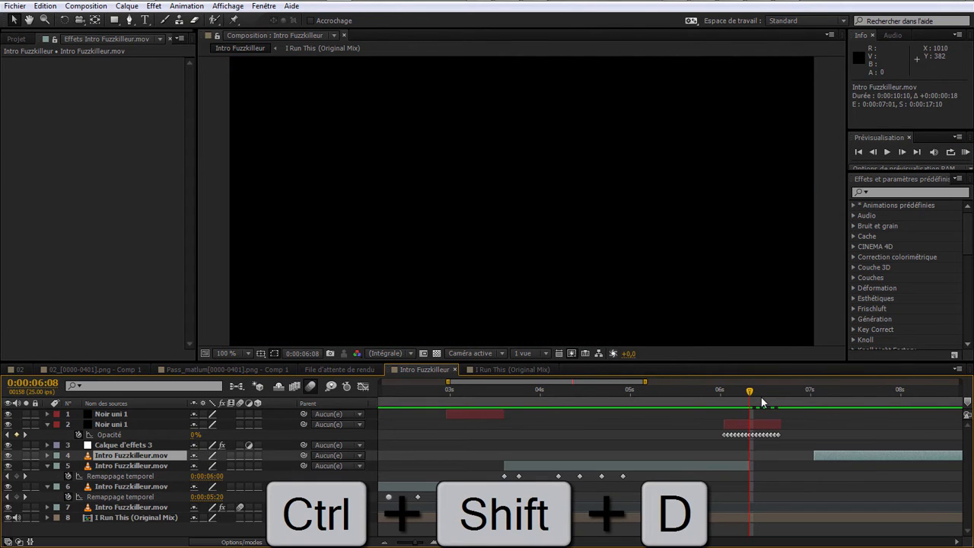
Step: Move the second part of the split Intro Fuzzkilleur.mov layer so it starts at 0:00:06:21
key("KP_0")
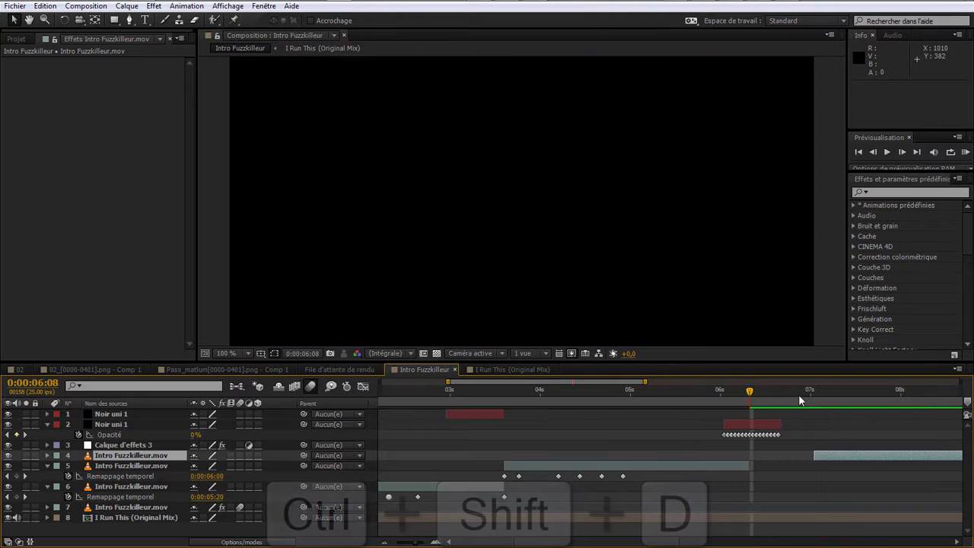
left_click(797, 395)
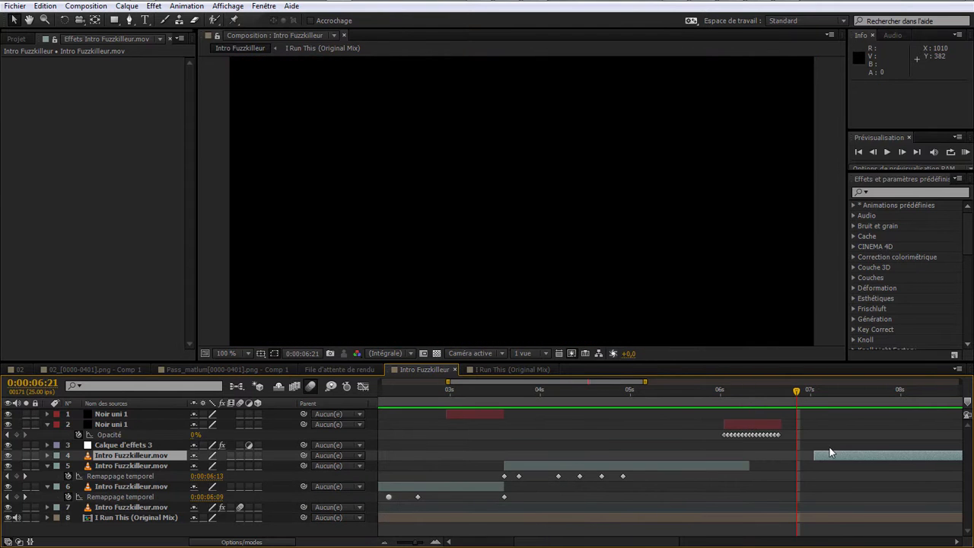
left_click_drag(816, 450, 800, 456)
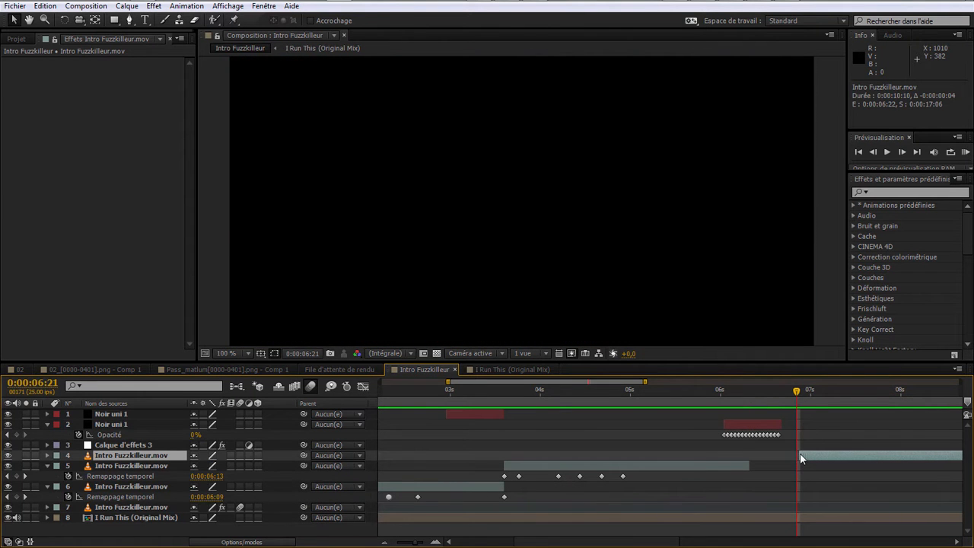
Step: Preview the gap between the split parts with the music from 0:00:06:07
key("KP_0")
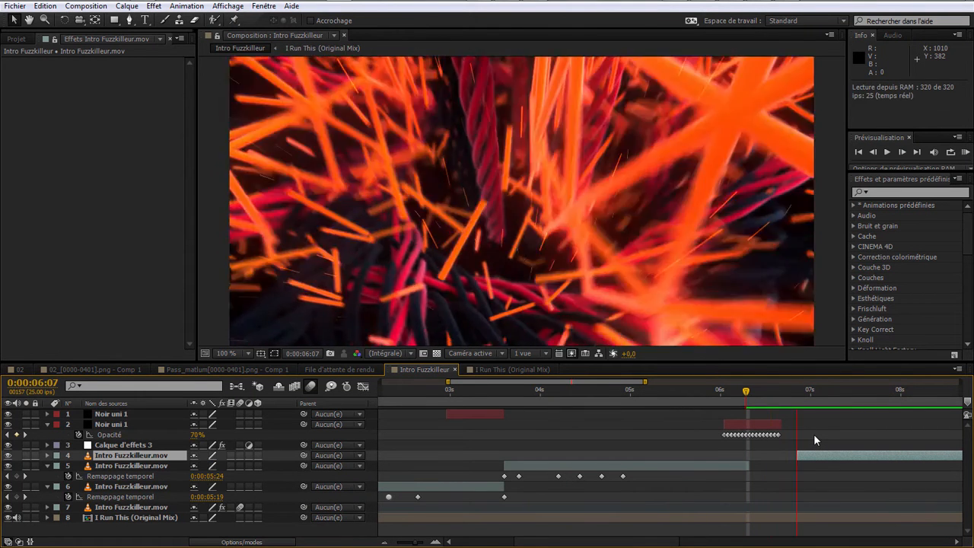
key("space")
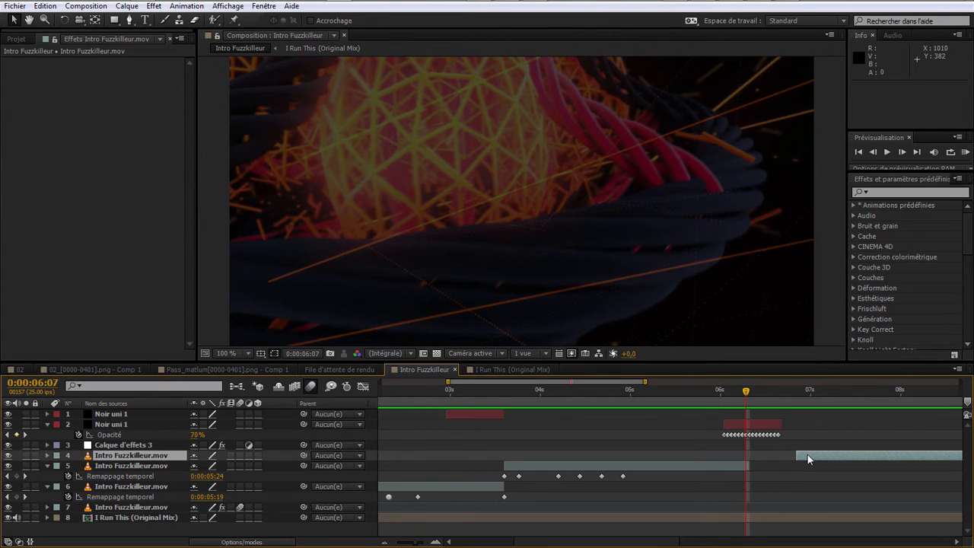
key("space")
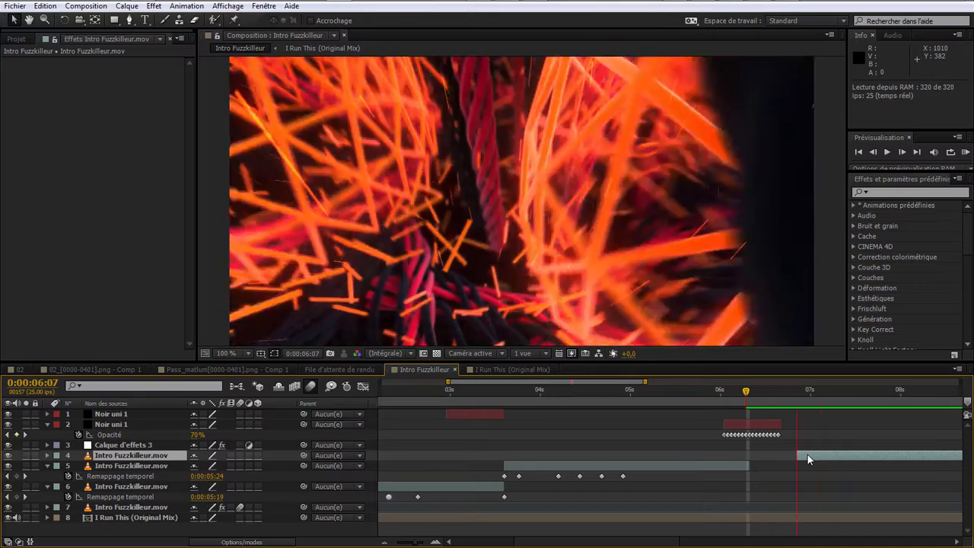
left_click(797, 407)
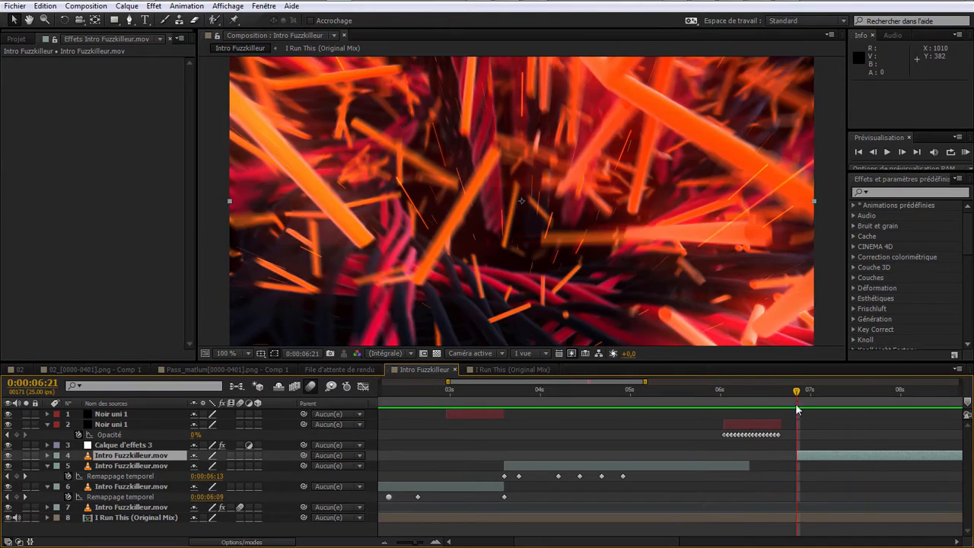
Step: Preview the edit from 0:00:03:23 and from 0:00:05:08 to locate the beats before the second black flicker
left_click_drag(748, 400, 532, 402)
left_click(628, 417)
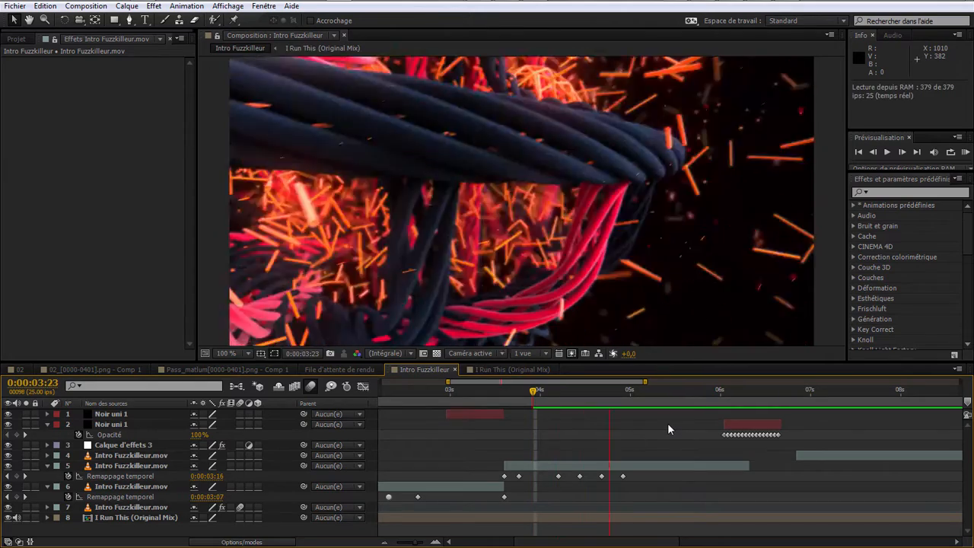
left_click_drag(659, 403, 666, 404)
left_click(659, 404)
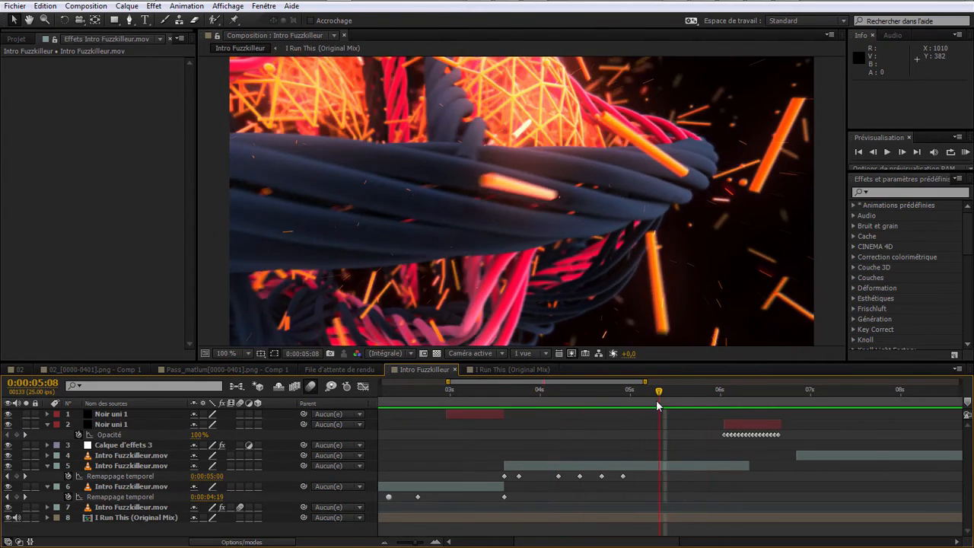
key("KP_0")
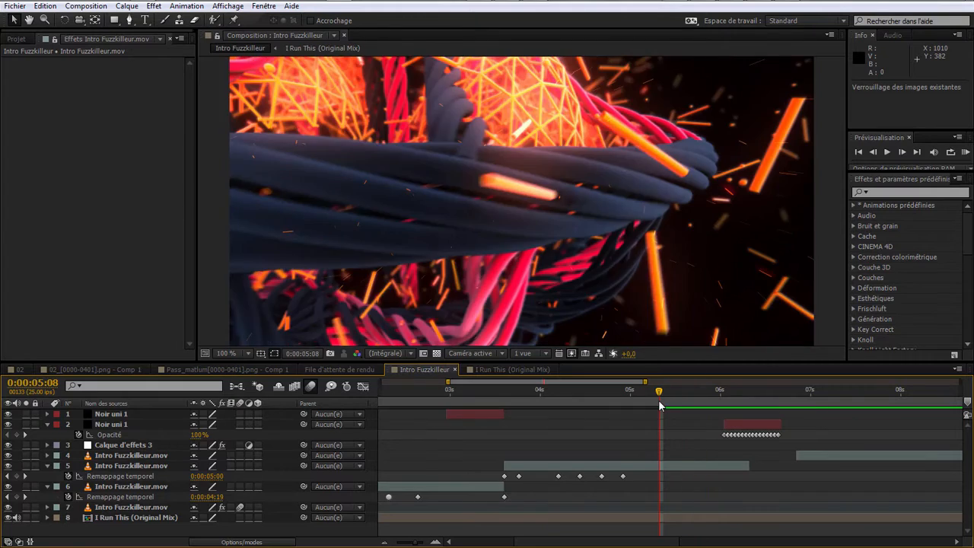
key("KP_0")
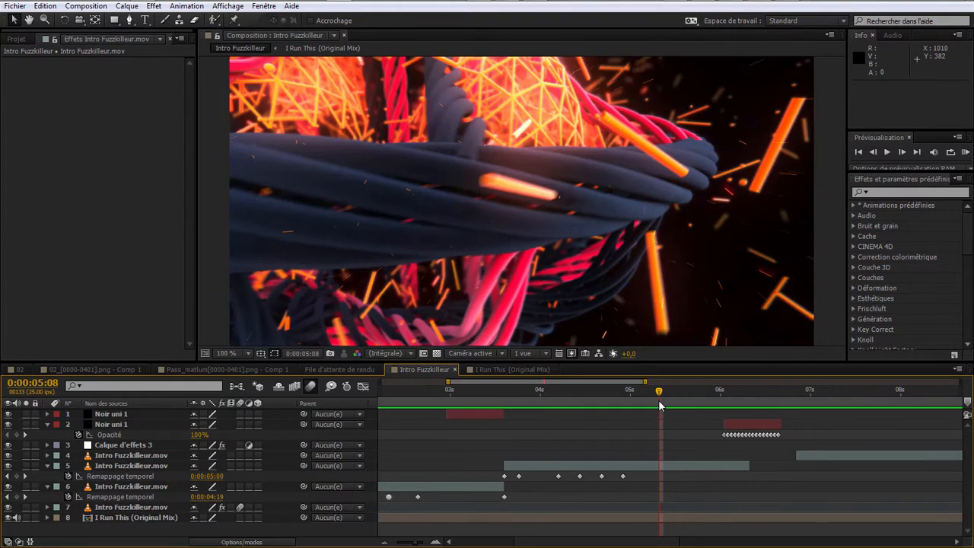
Step: Add time remap keyframes to the first part of the split layer at 0:00:05:08, 0:00:05:11 and 0:00:05:14
left_click(17, 476)
key("KP_0")
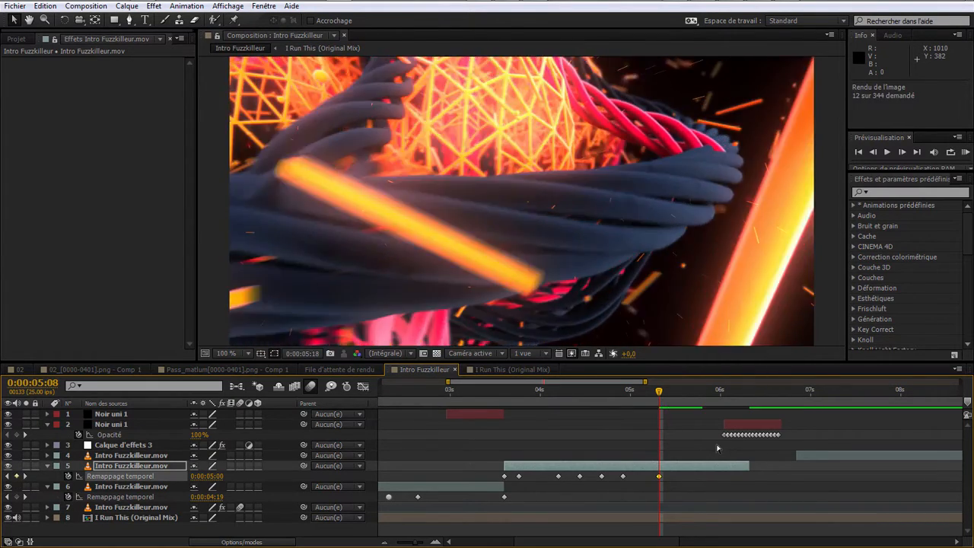
key("KP_0")
left_click(666, 399)
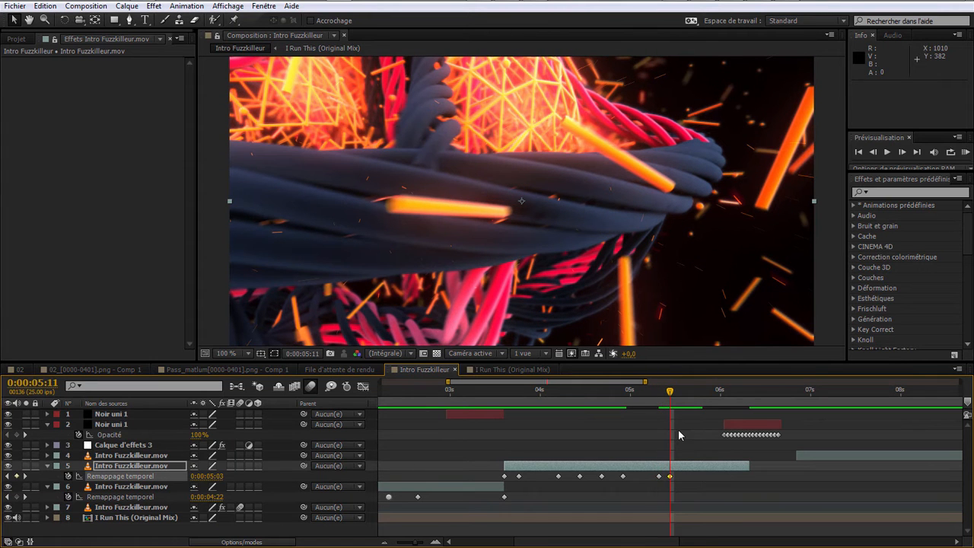
left_click_drag(672, 404, 681, 404)
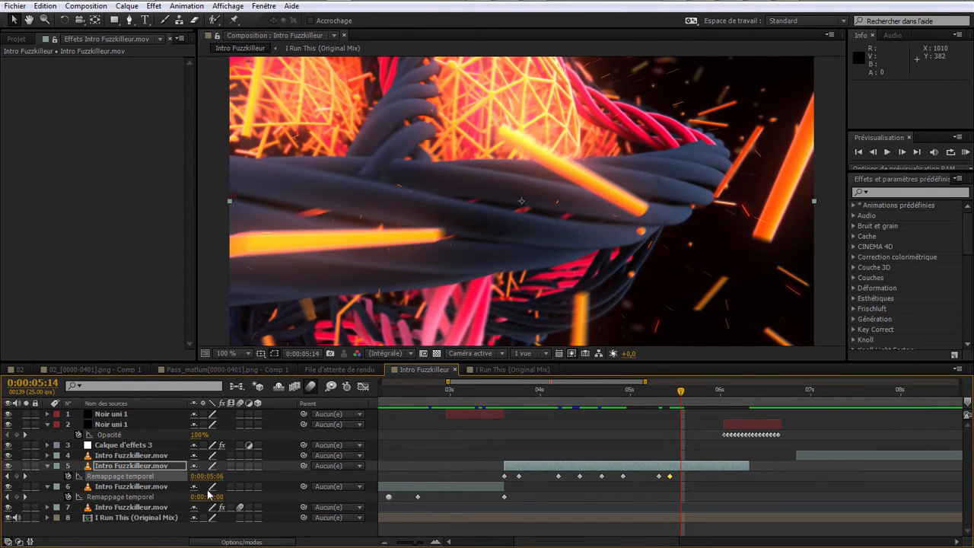
Step: Preview the new time remap keyframes with the music from 0:00:05:04
left_click(646, 405)
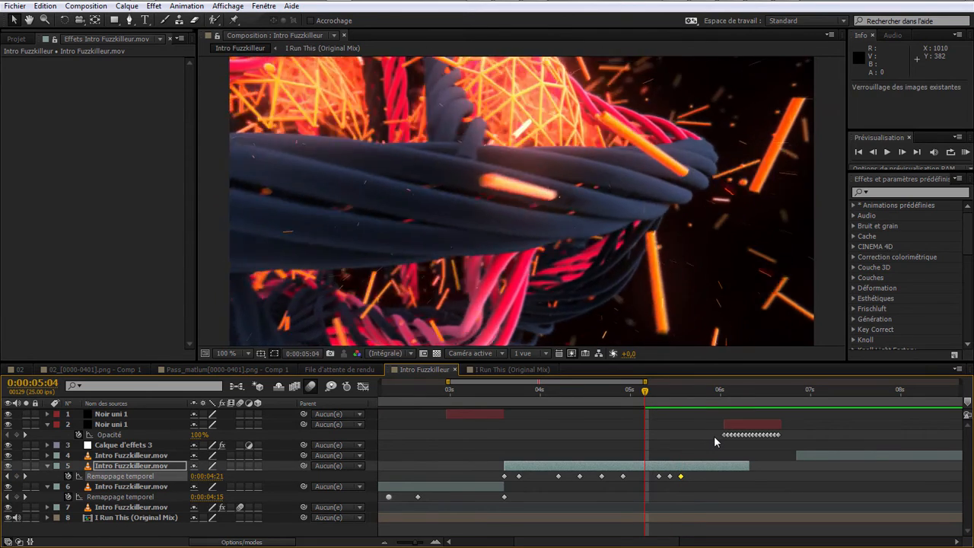
left_click(436, 542)
left_click(436, 542)
left_click_drag(598, 543, 617, 543)
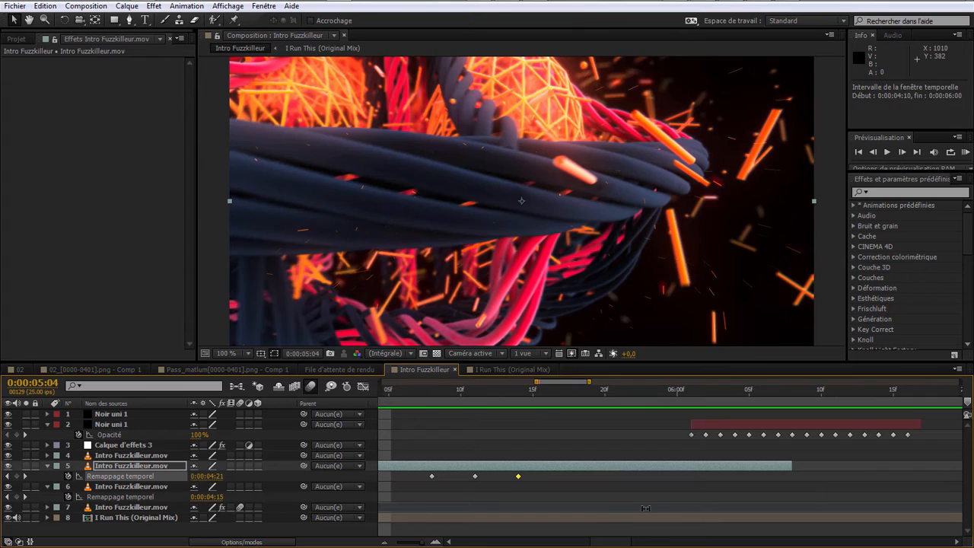
key("KP_0")
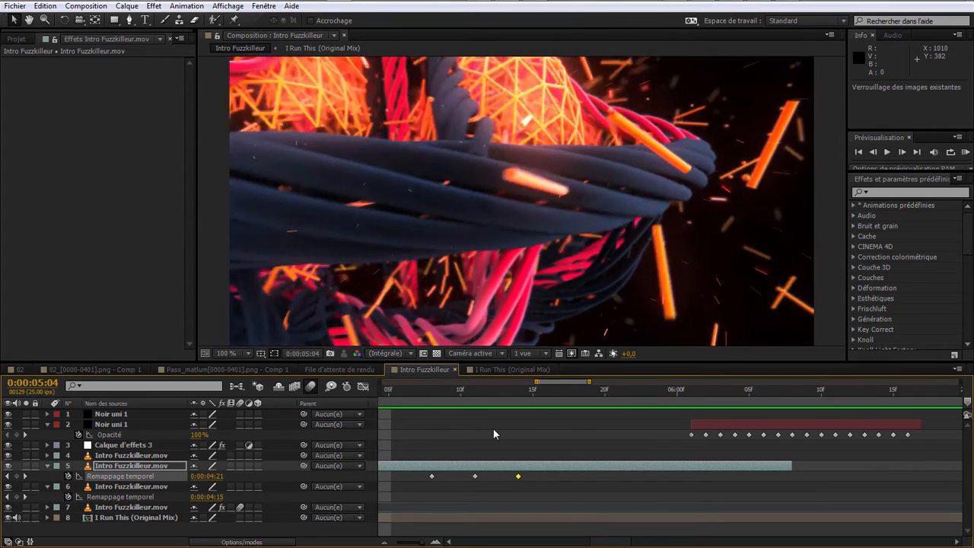
key("KP_0")
Step: Add a time remap keyframe at 0:00:05:18 and delete the one at 0:00:05:08 on the first split part
left_click(575, 396)
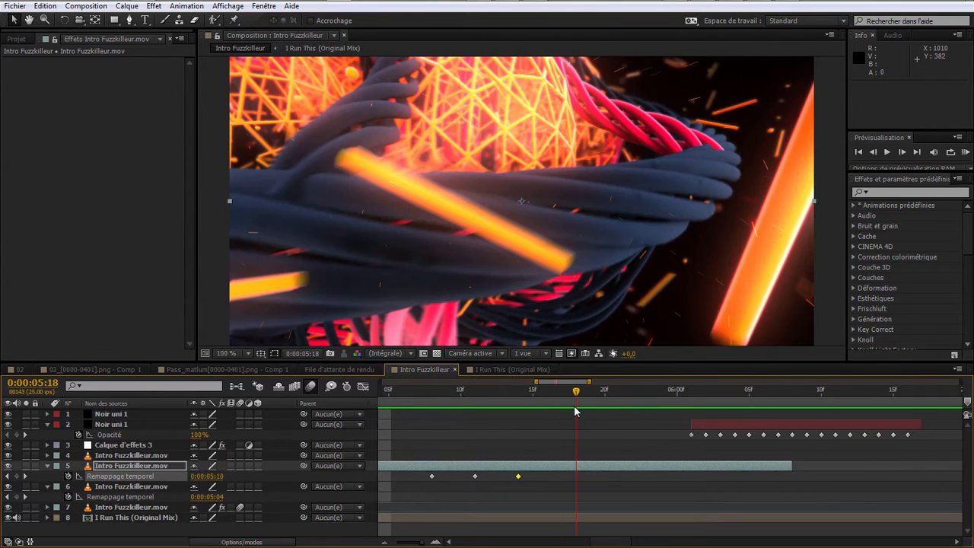
left_click(432, 477)
key("Delete")
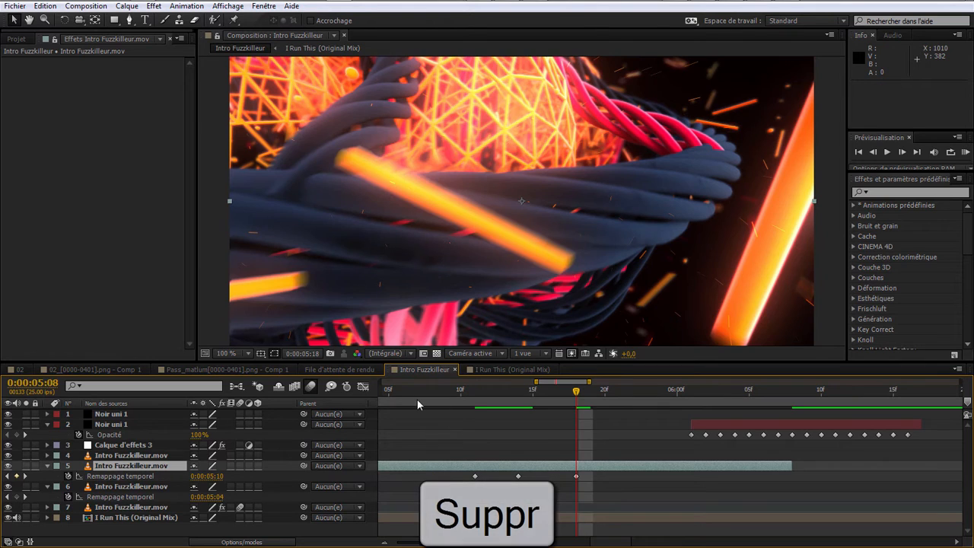
left_click(405, 393)
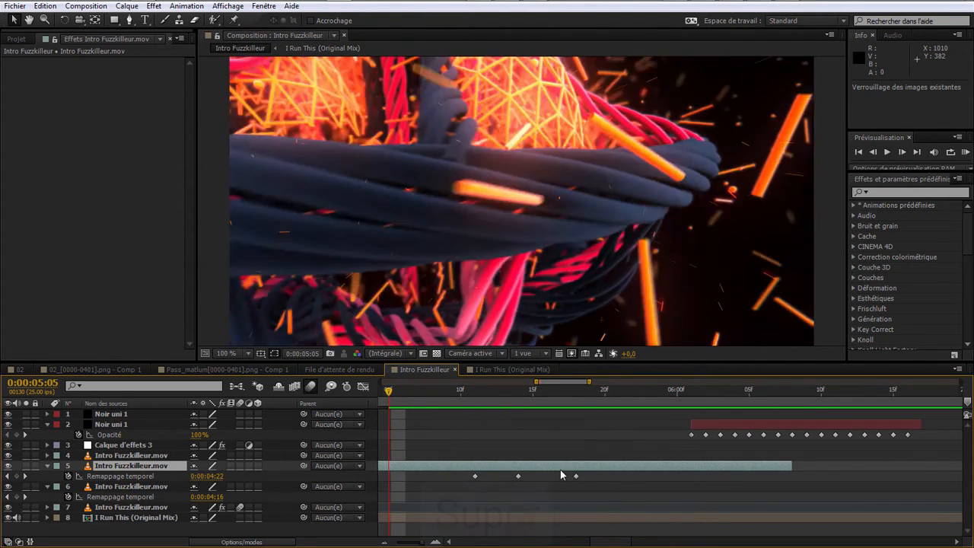
Step: Add a time remap keyframe at 0:00:05:13 and remove the one at 0:00:05:14
left_click(507, 407)
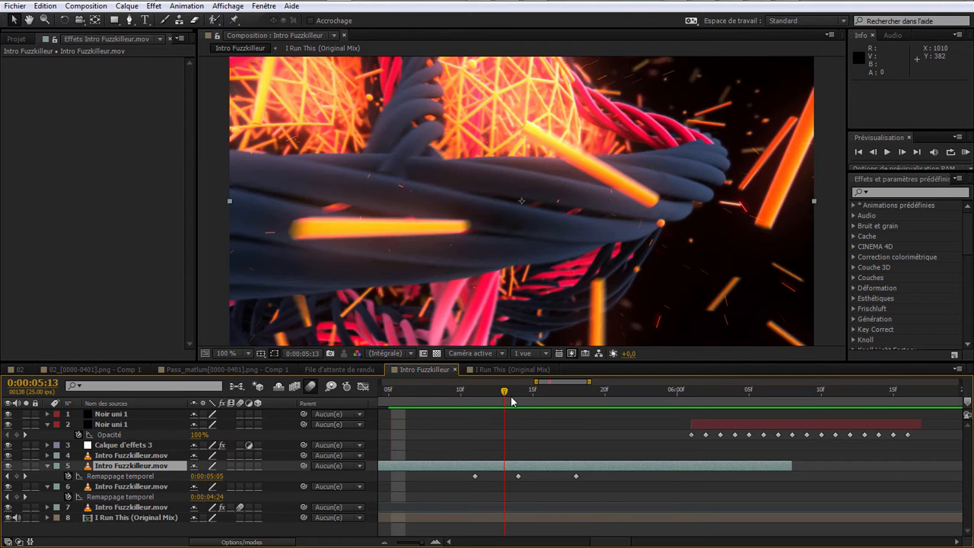
left_click(24, 476)
key("Page_Down")
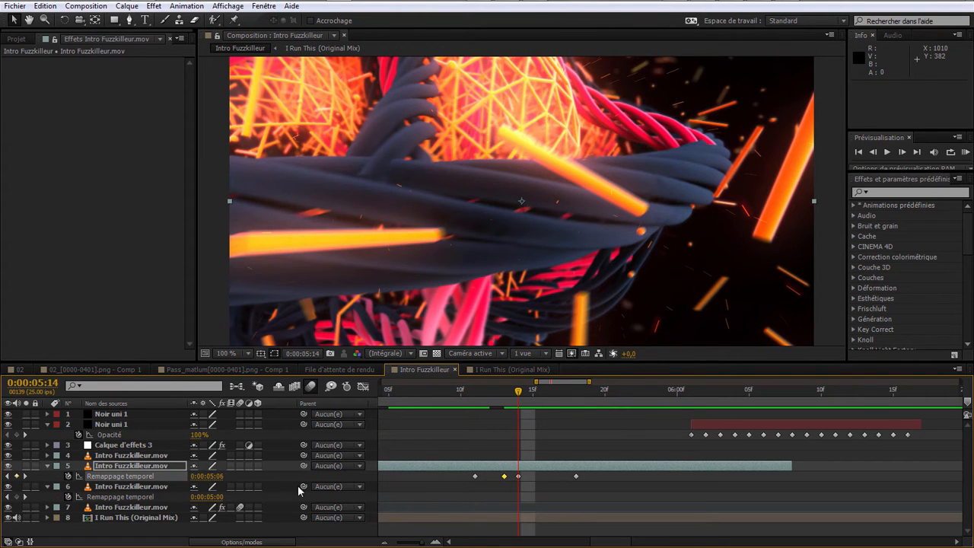
left_click(17, 476)
Step: Preview the retimed footage with the music from 0:00:05:06 and from 0:00:05:05
left_click(399, 400)
key("KP_0")
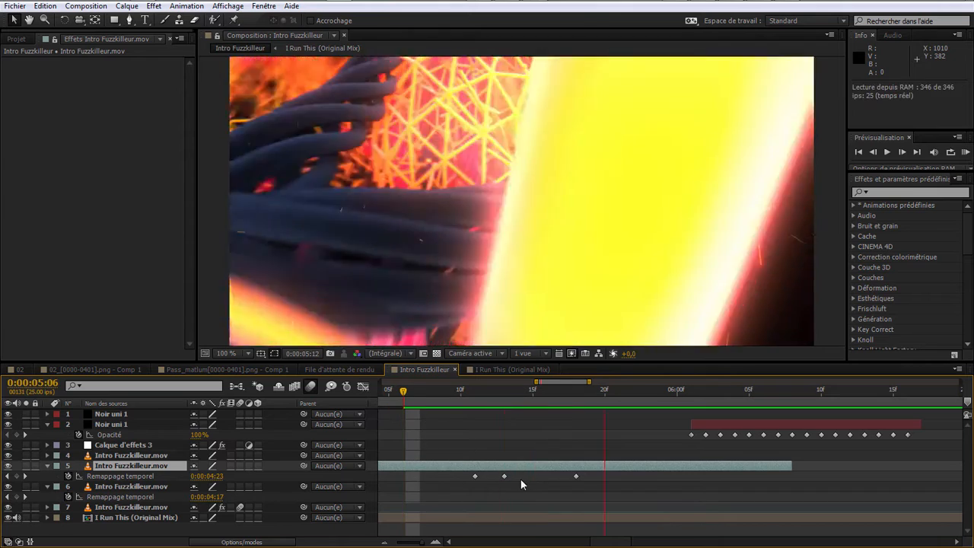
key("KP_0")
key("Page_Up")
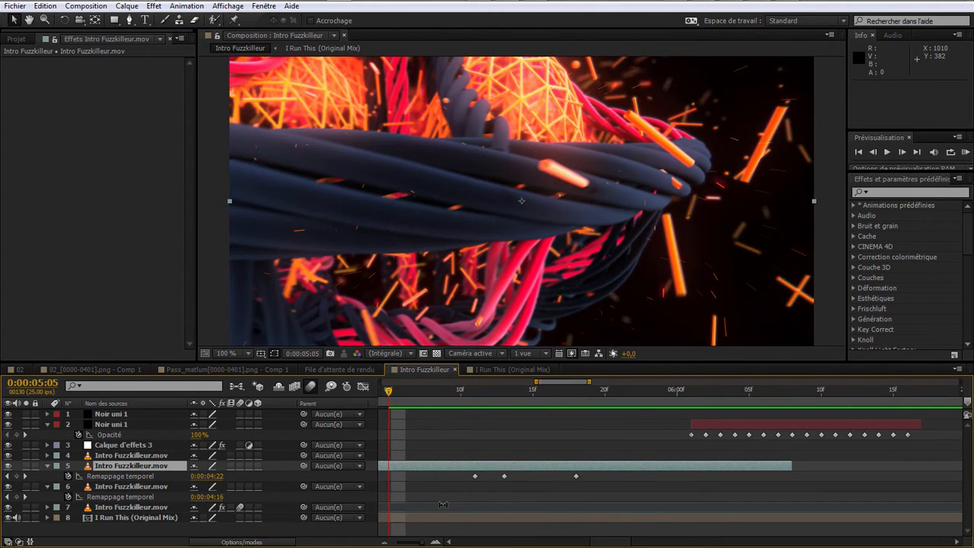
key("KP_0")
key("KP_0")
Step: Delete the time remap keyframe at 0:00:05:11 and preview the result from 0:00:05:05
left_click(475, 477)
key("Delete")
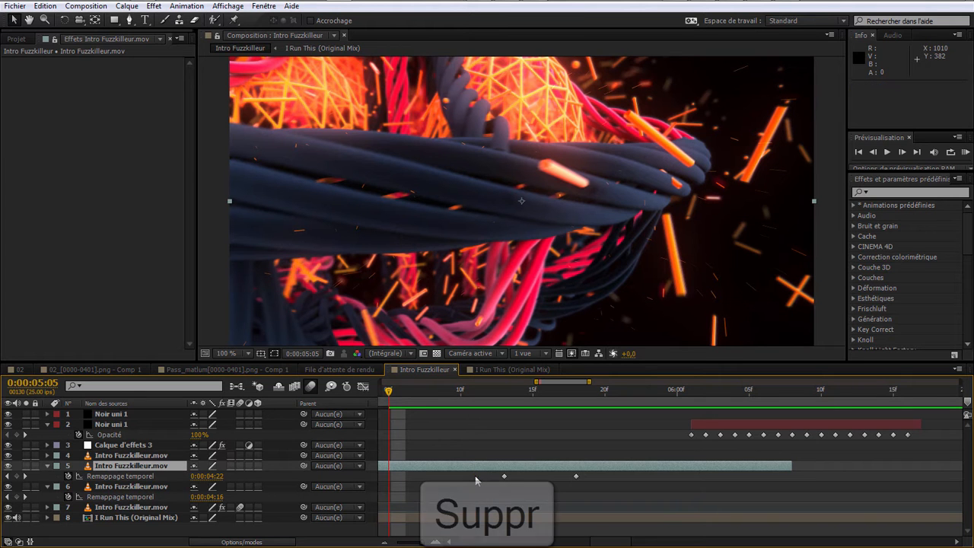
key("KP_0")
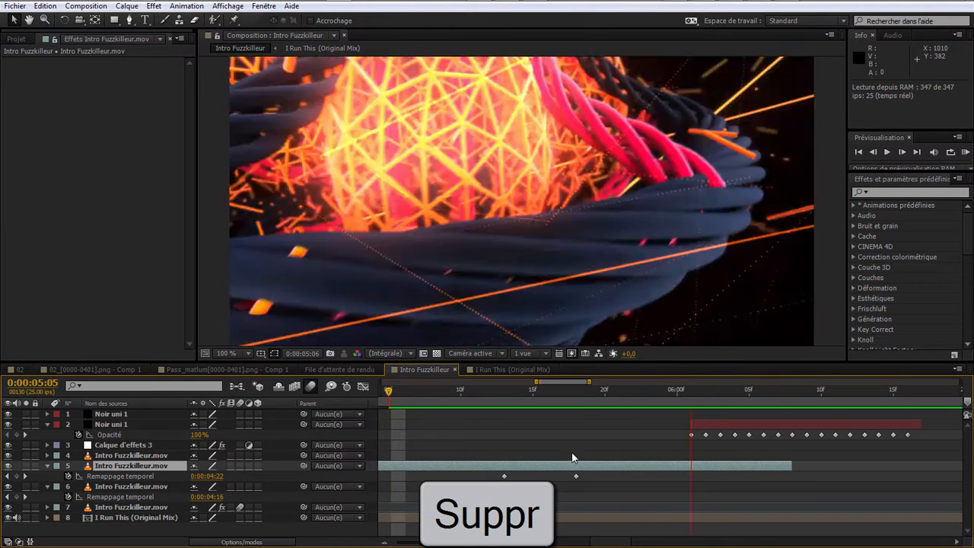
key("KP_0")
left_click_drag(585, 410, 663, 409)
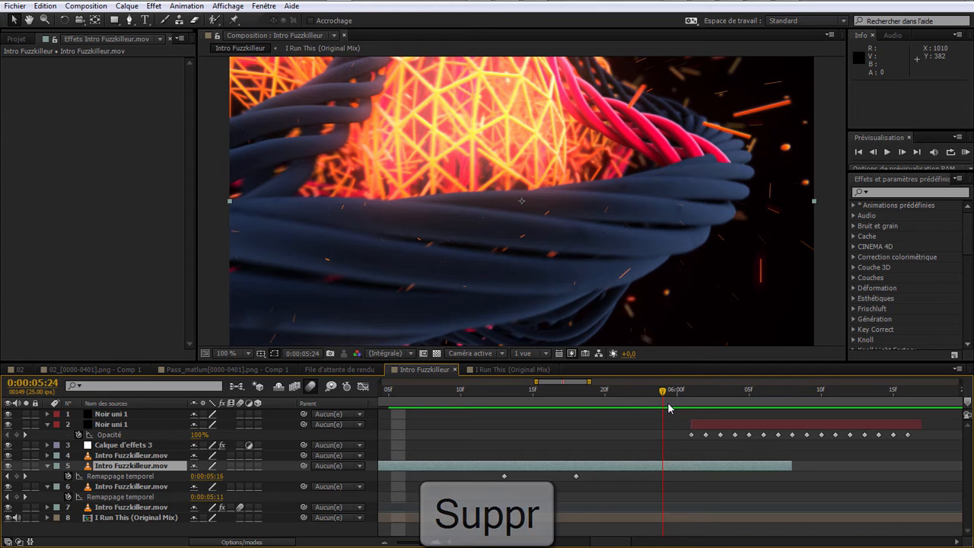
Step: Add time remapping keyframes to the layer 5 Intro Fuzzkilleur.mov clip at 0:00:05:24 and 0:00:06:08
left_click(16, 476)
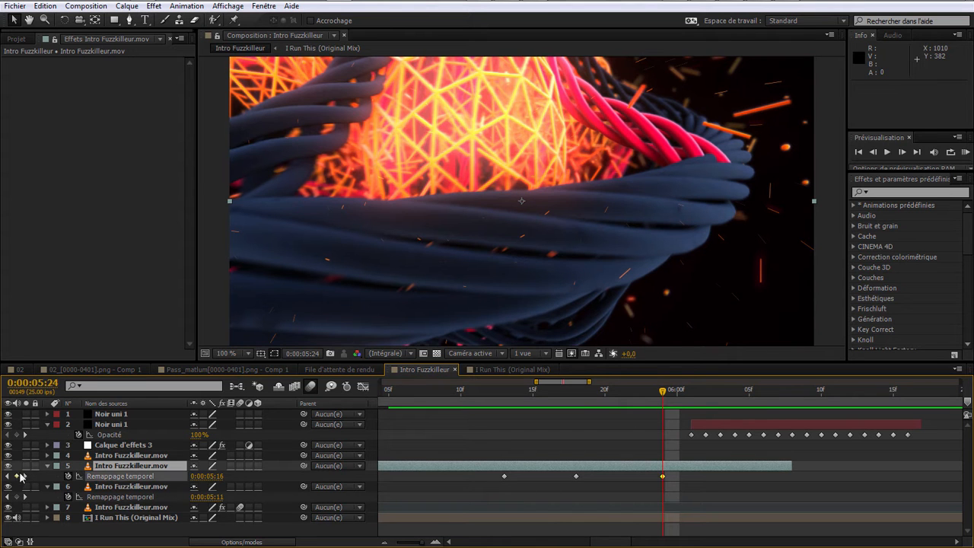
left_click(540, 400)
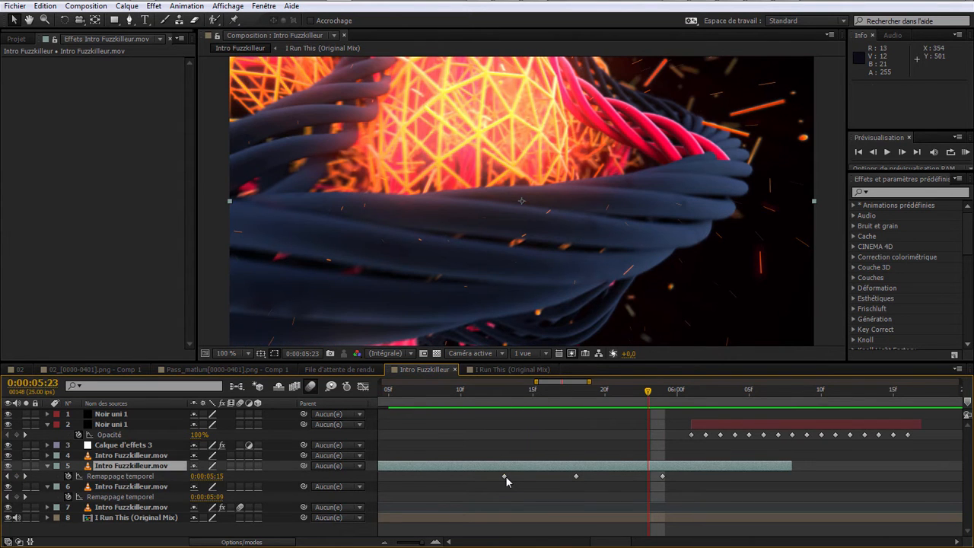
left_click(505, 477)
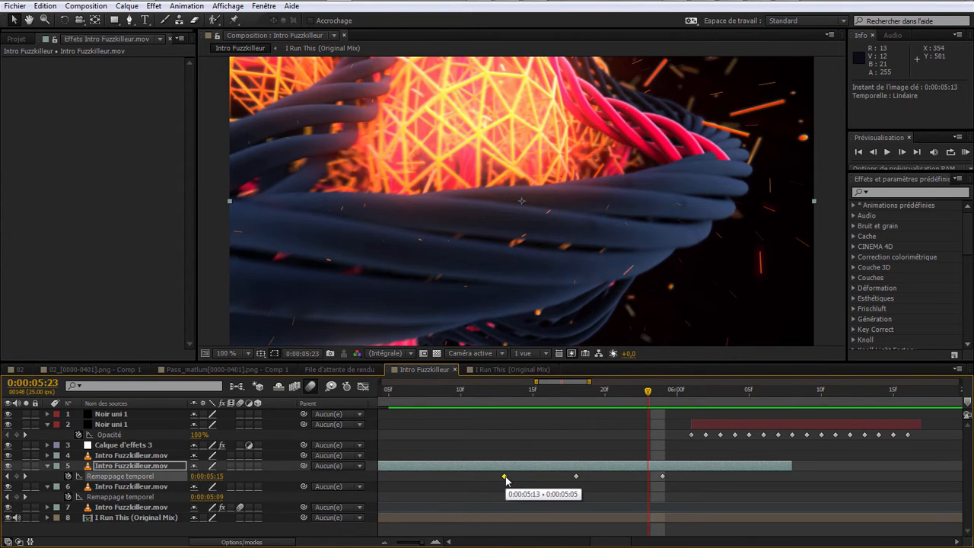
left_click_drag(714, 393, 789, 414)
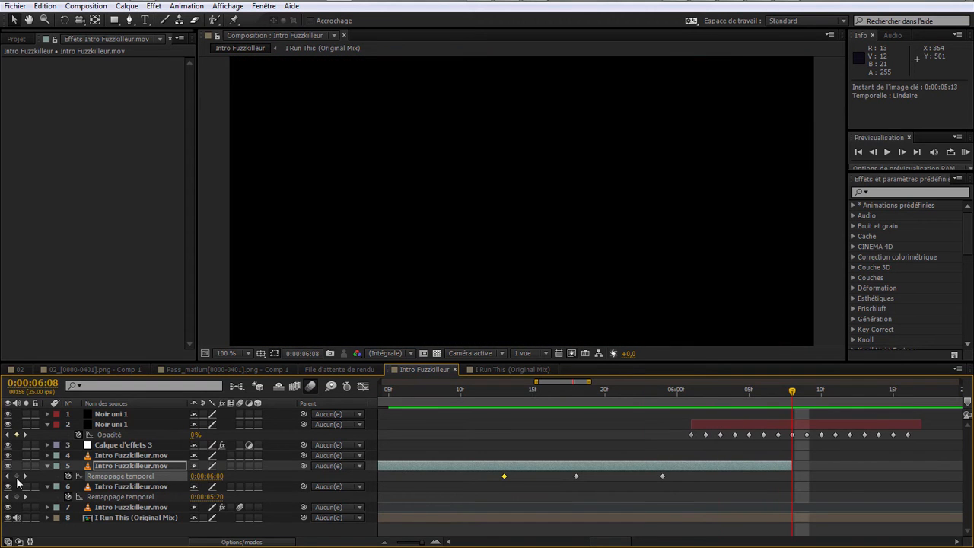
Step: Shift layer 5's last two time remapping keyframes so the final one sits at 0:00:06:21, and extend the clip to meet layer 4
left_click_drag(645, 482, 796, 468)
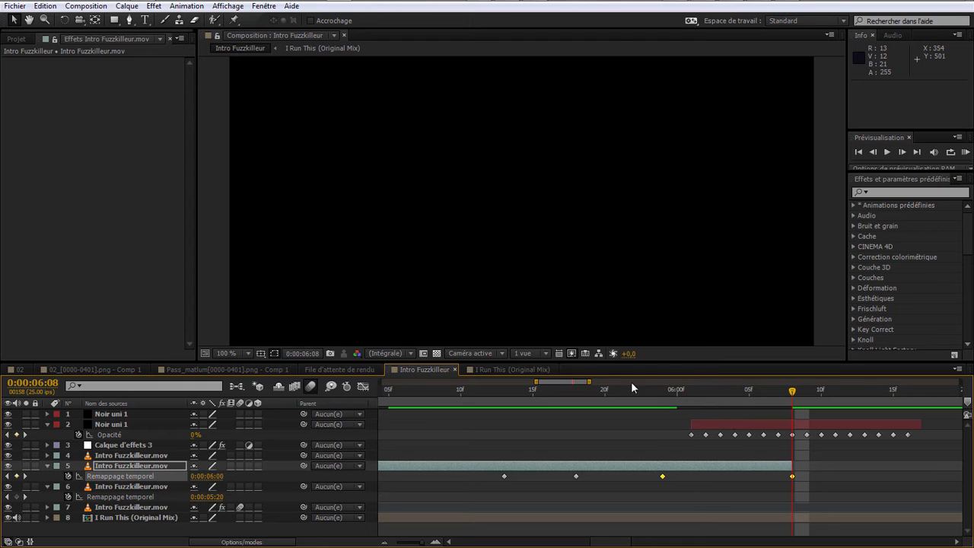
left_click_drag(589, 382, 648, 382)
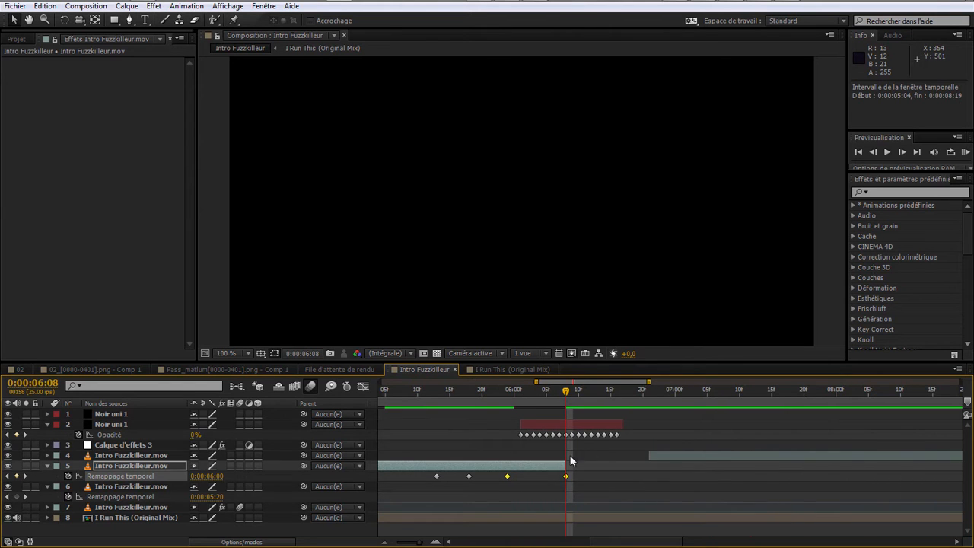
left_click_drag(566, 474, 641, 476)
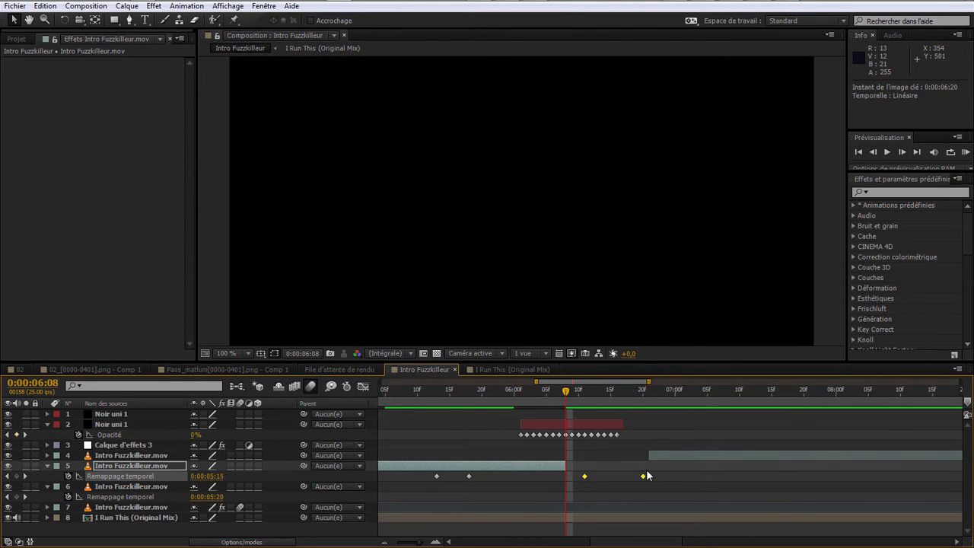
left_click_drag(567, 465, 624, 465)
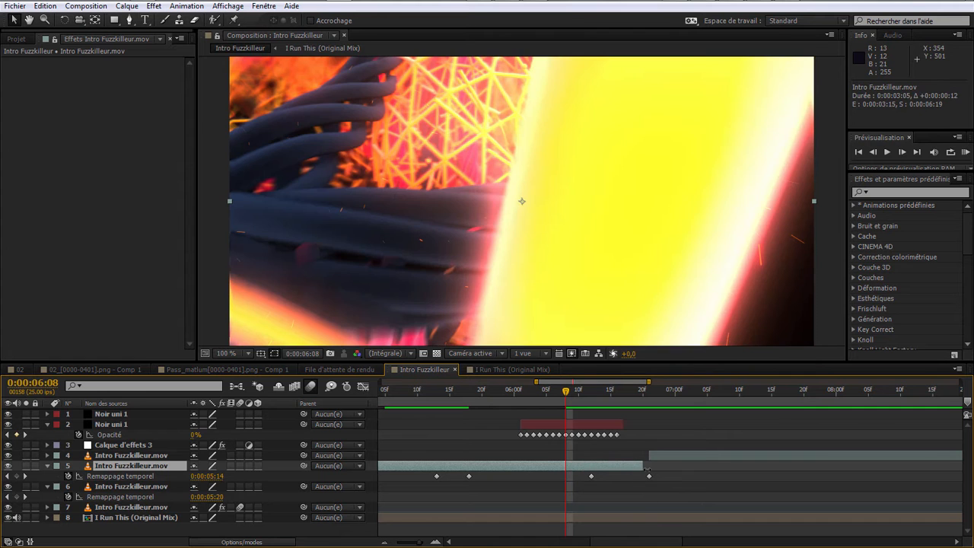
Step: Keyframe layer 5's time remapping at 0:00:06:03 to 0:00:03:09 and preview the playback from 0:00:05:07
left_click_drag(648, 393, 535, 436)
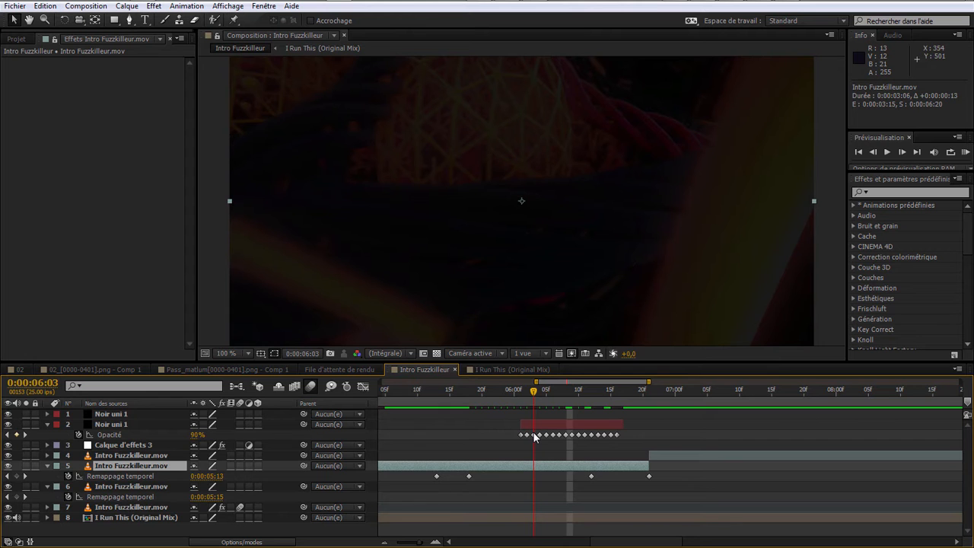
left_click_drag(218, 477, 176, 467)
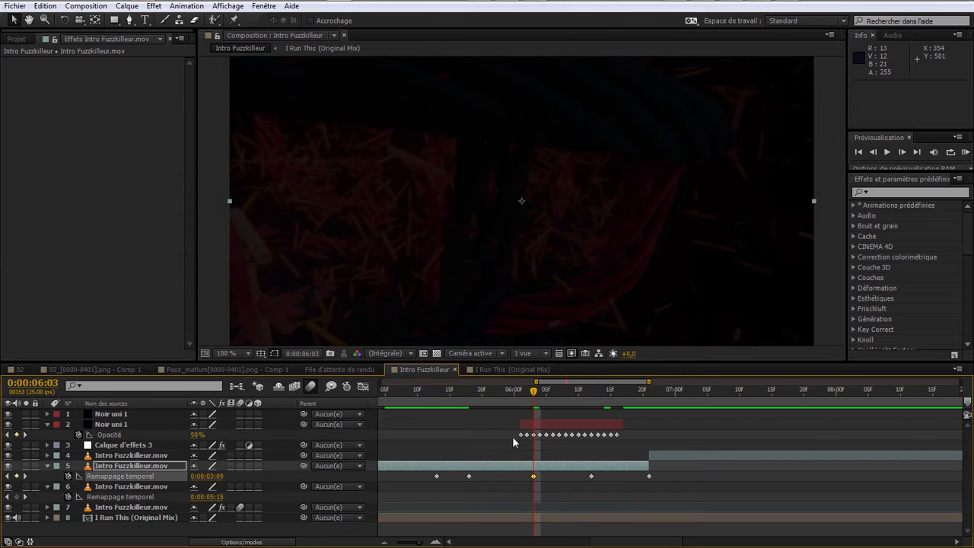
left_click_drag(494, 399, 398, 422)
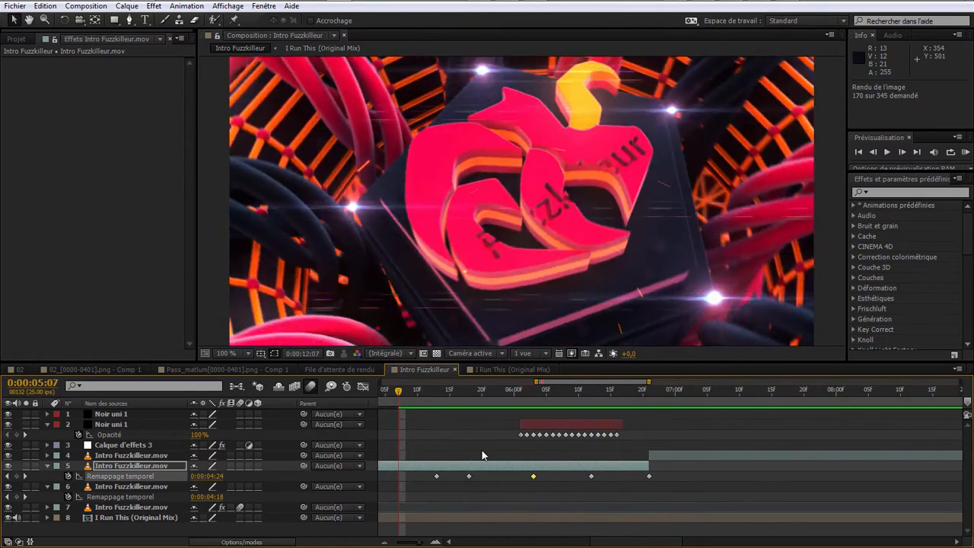
key("space")
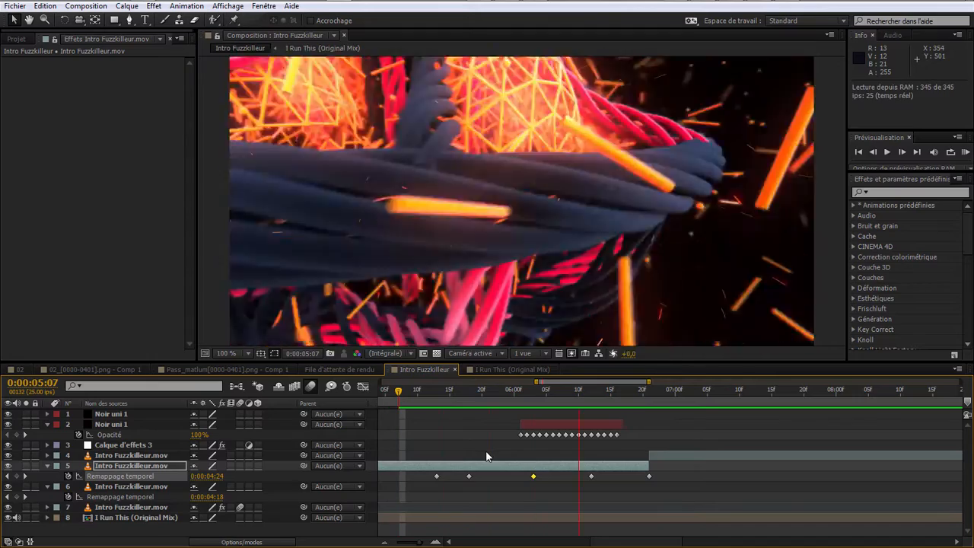
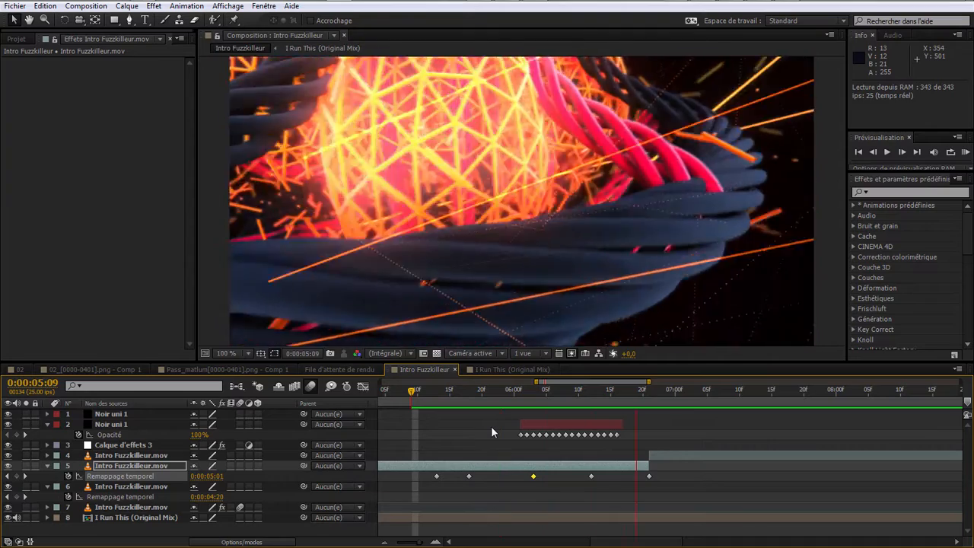
Step: Apply the CC Lens effect to layer 4 and keyframe its Size at 0 at 0:00:06:21
left_click_drag(625, 393, 649, 401)
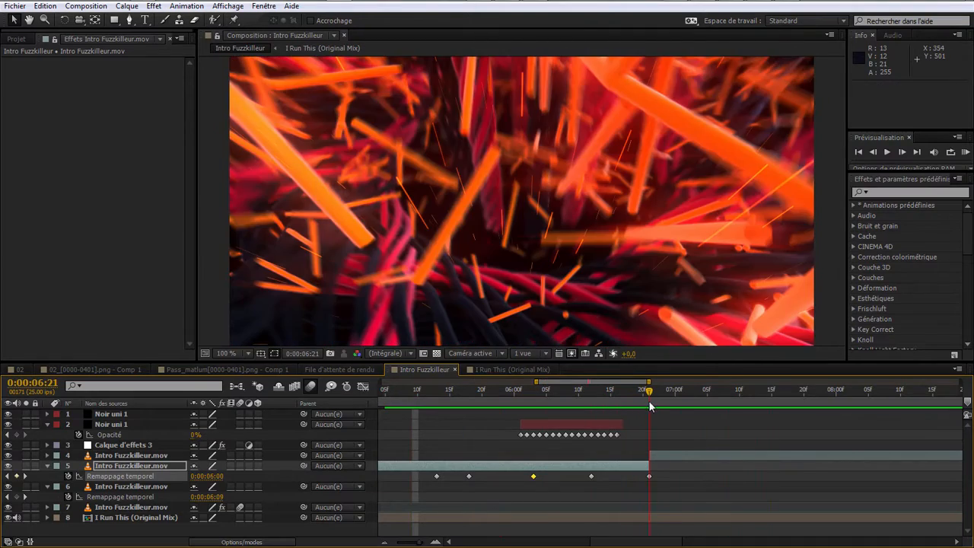
left_click(664, 457)
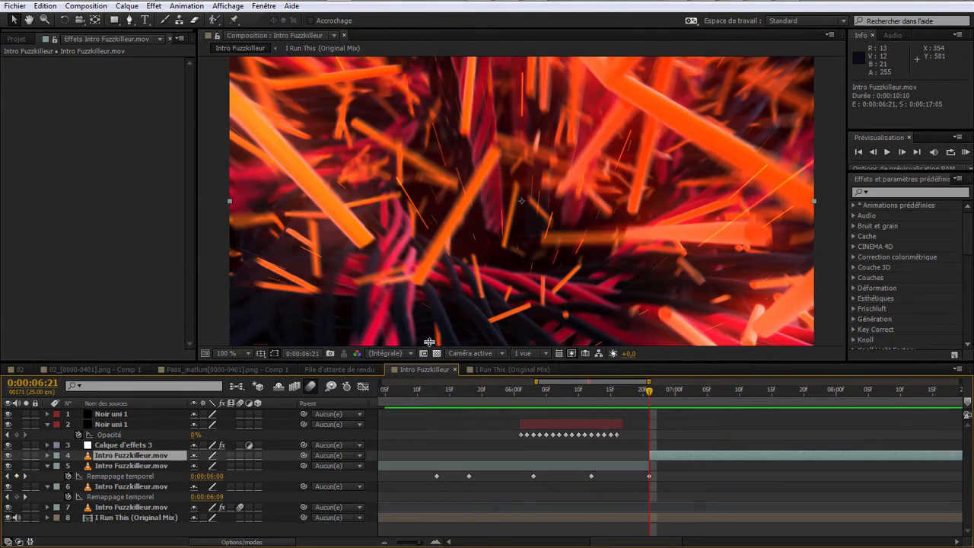
left_click(155, 6)
mouse_move(226, 141)
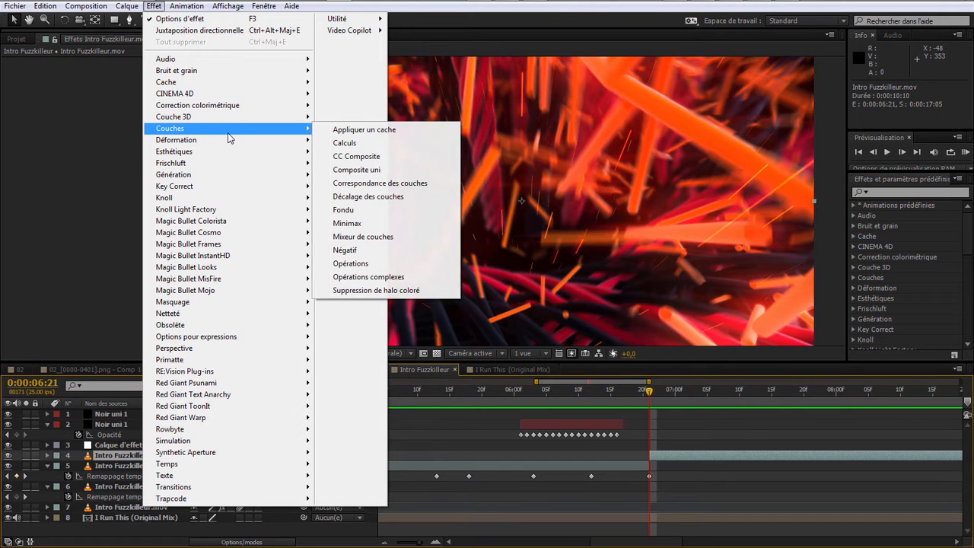
left_click(350, 137)
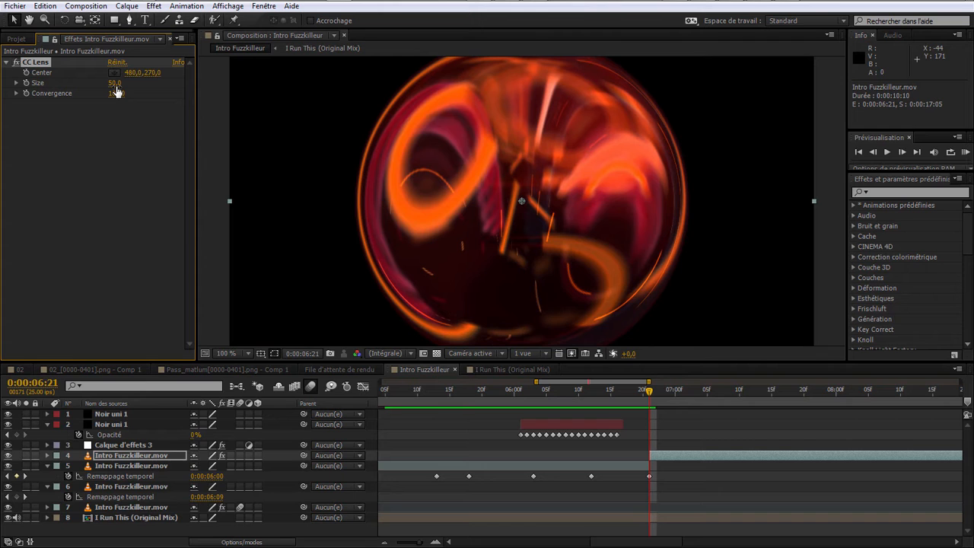
left_click_drag(115, 86, 80, 86)
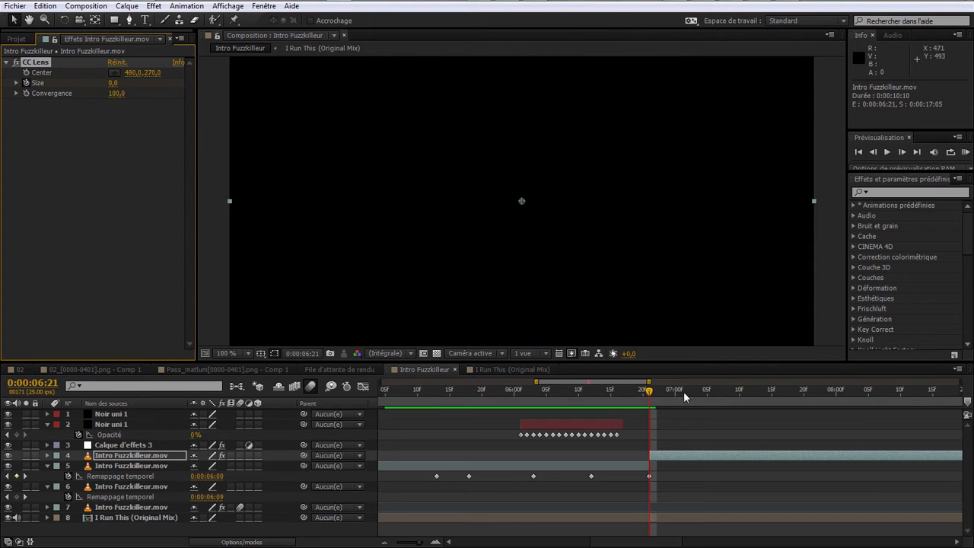
Step: At 0:00:07:10, set the CC Lens Size to 500 and add a Convergence keyframe at 100
left_click(435, 541)
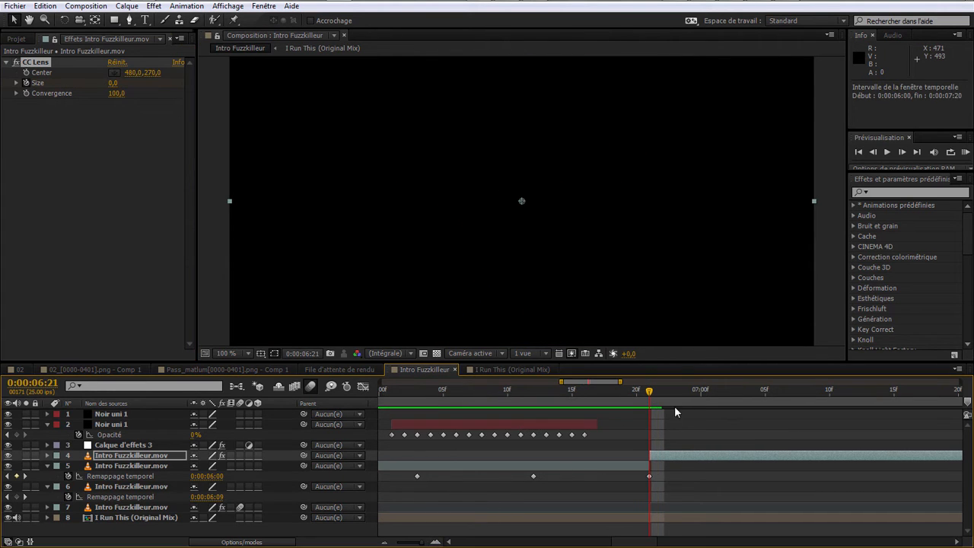
left_click(830, 407)
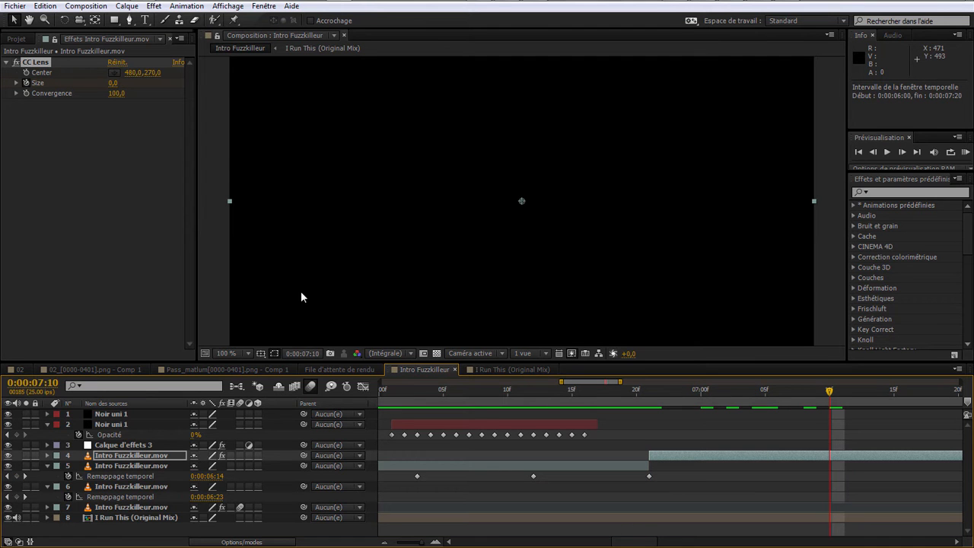
left_click_drag(113, 86, 723, 202)
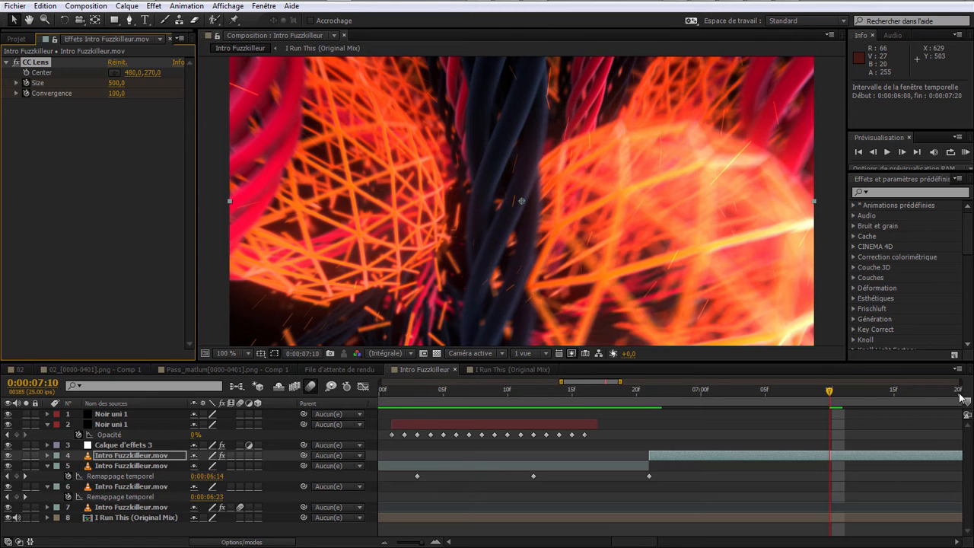
Step: Set the CC Lens Convergence to 0 at 0:00:07:22 and preview the transition from 0:00:06:17
left_click_drag(960, 397, 965, 398)
left_click(114, 93)
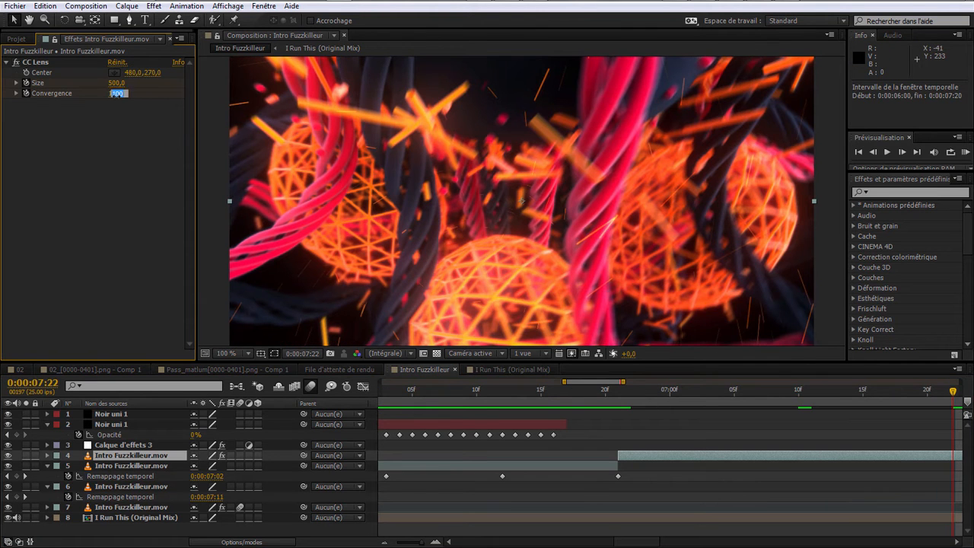
key("Return")
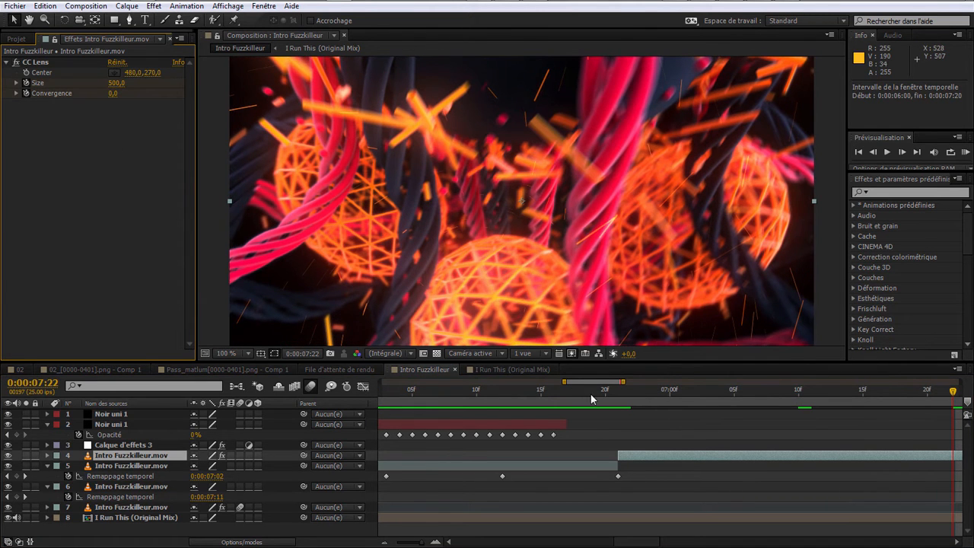
key("KP_0")
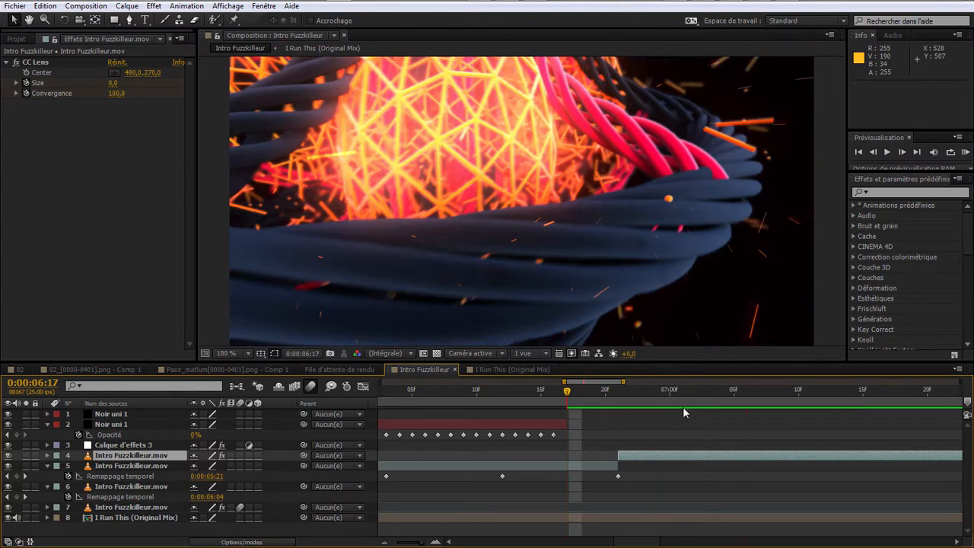
Step: Reveal layer 4's keyframes and delay the later CC Lens ones to 0:00:07:20 for Size and Convergence and 0:00:08:07 for the final Convergence
left_click_drag(623, 382, 636, 382)
left_click(626, 457)
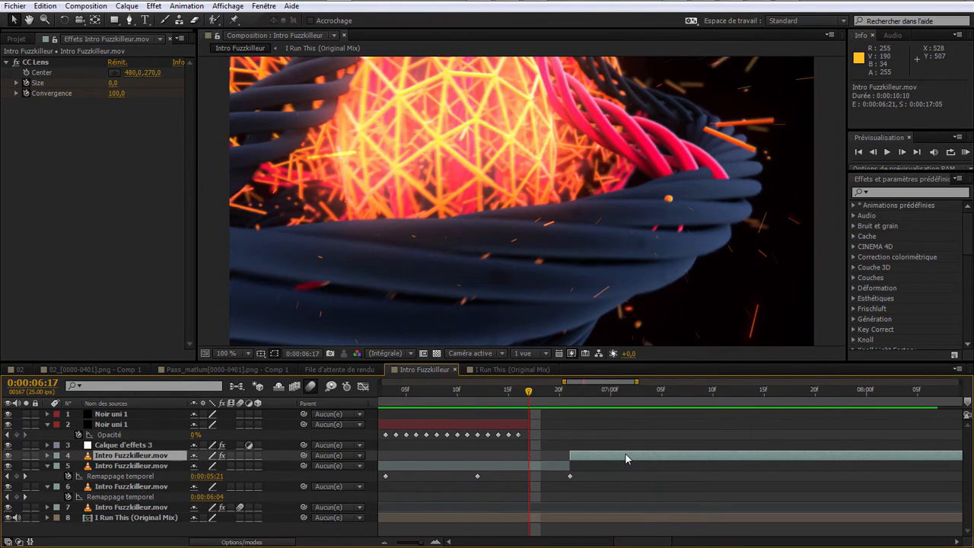
key("u")
left_click_drag(707, 479, 844, 508)
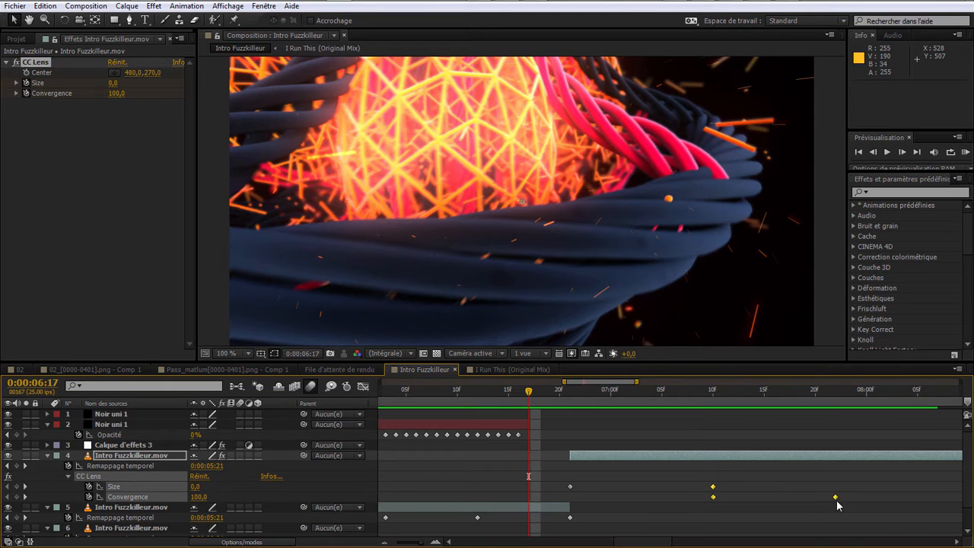
left_click_drag(939, 493, 939, 492)
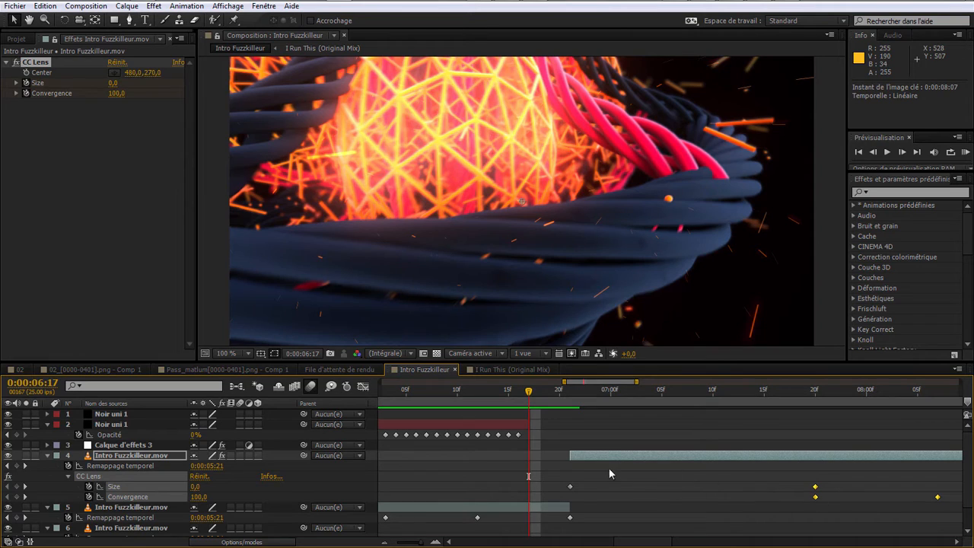
Step: Preview the fade and CC Lens transition between layers 5 and 4 from before the cut
key("KP_0")
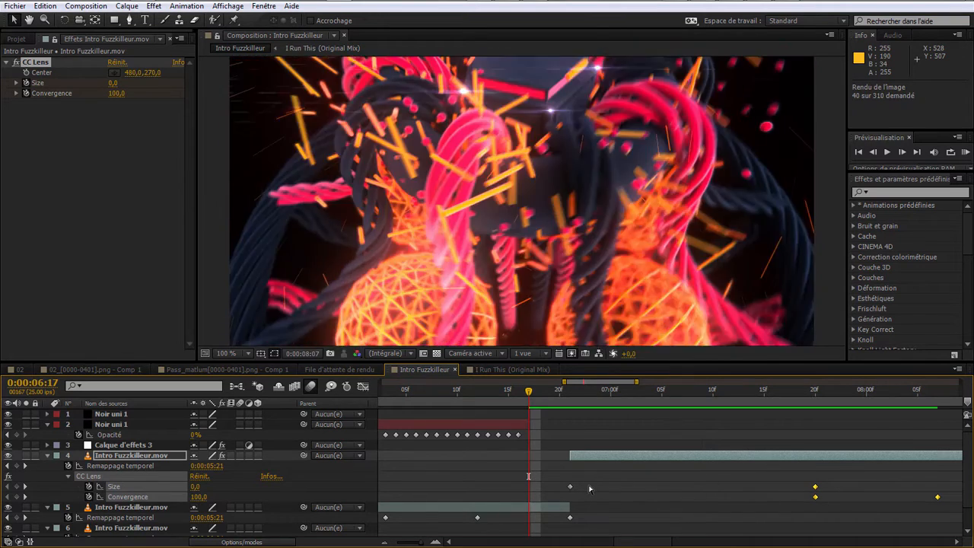
left_click_drag(576, 403, 488, 406)
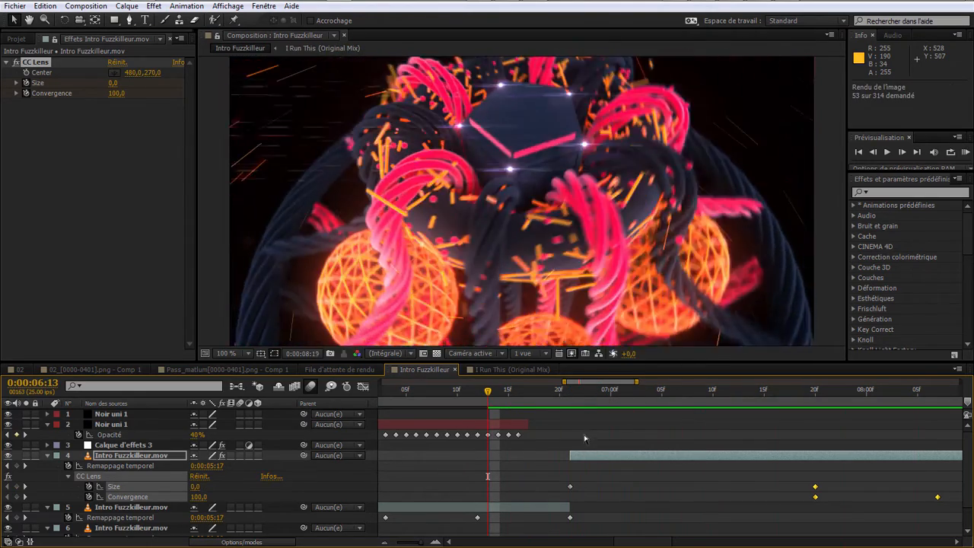
key("space")
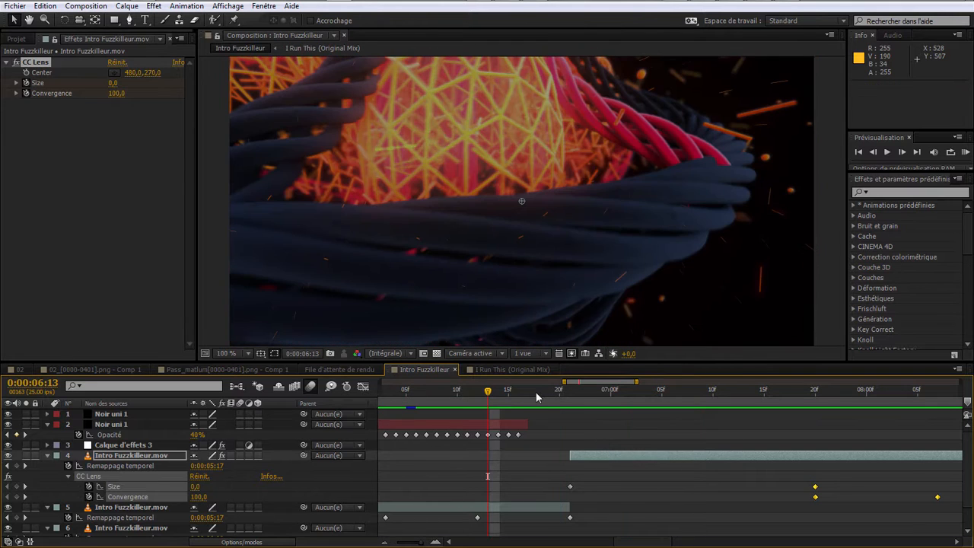
left_click_drag(564, 383, 487, 407)
left_click(602, 395)
key("KP_0")
left_click(583, 395)
left_click(577, 395)
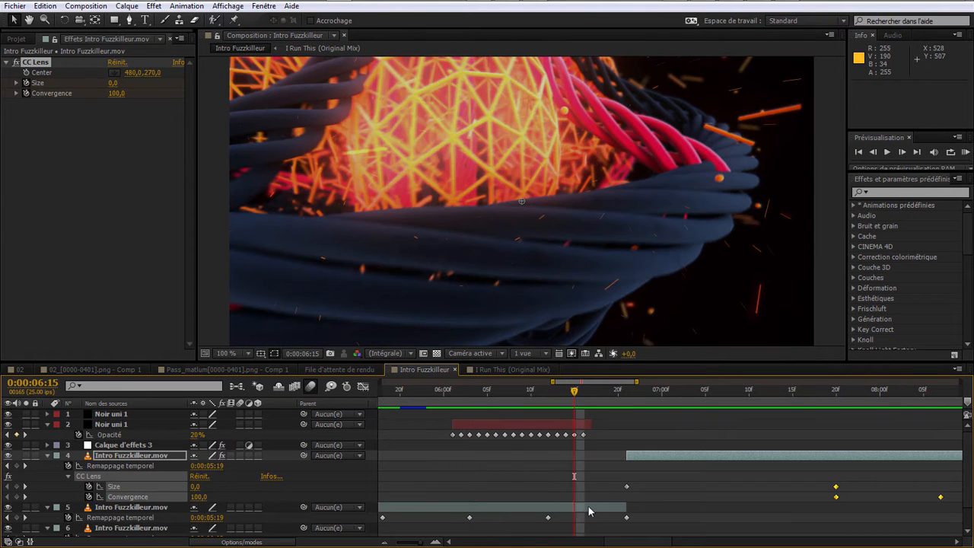
Step: Move layer 5's last three time remapping keyframes earlier to 0:00:06:00, 0:00:06:06 and 0:00:06:15, and preview from 0:00:05:13
left_click(590, 513)
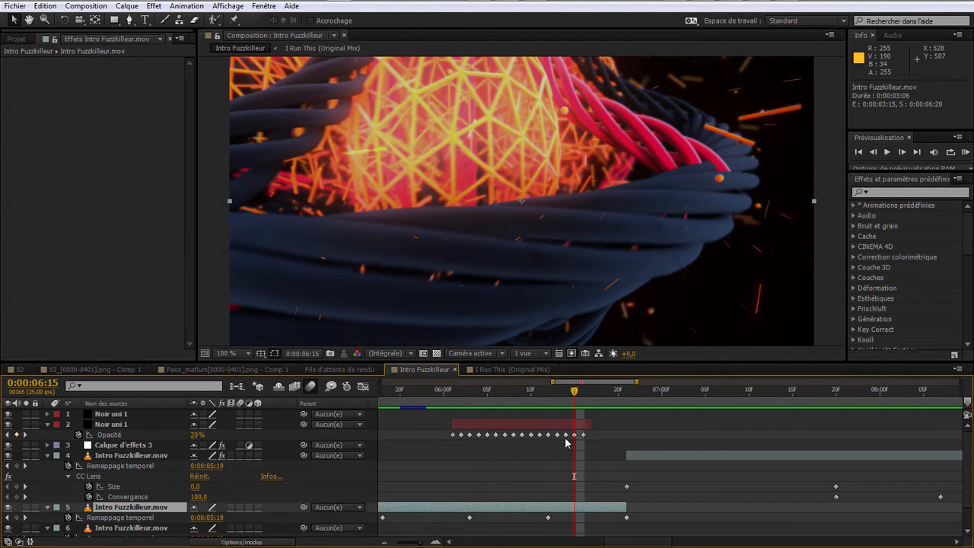
left_click_drag(554, 382, 539, 382)
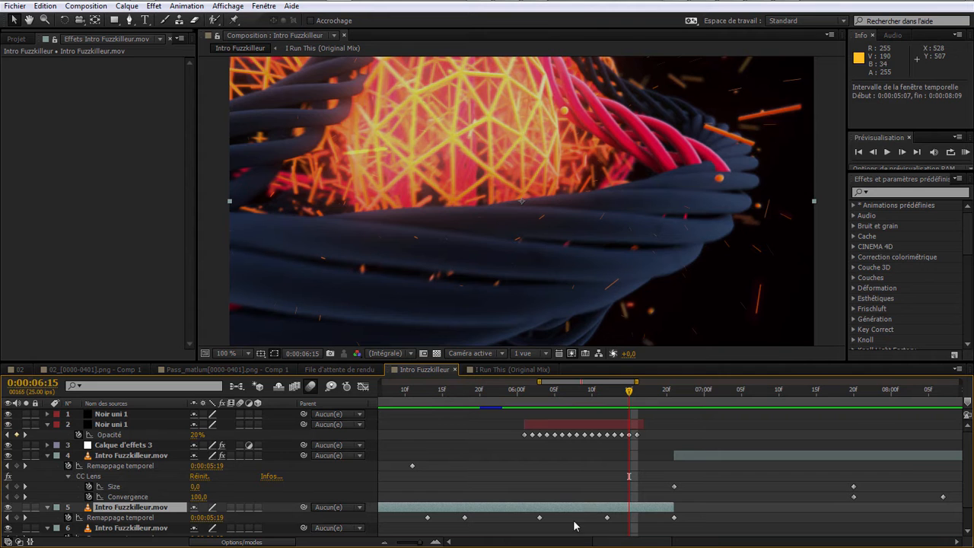
left_click_drag(539, 518, 532, 519)
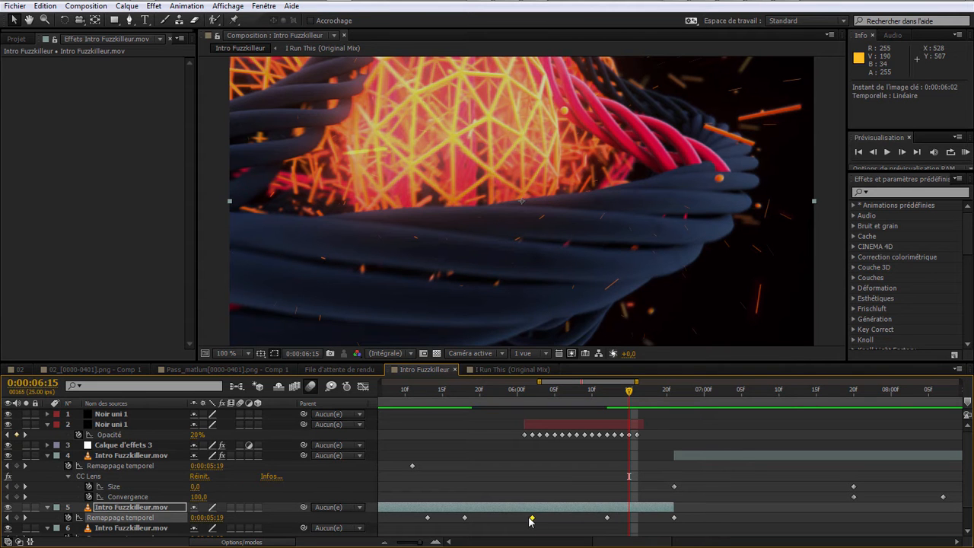
left_click_drag(687, 513, 565, 518)
key("KP_0")
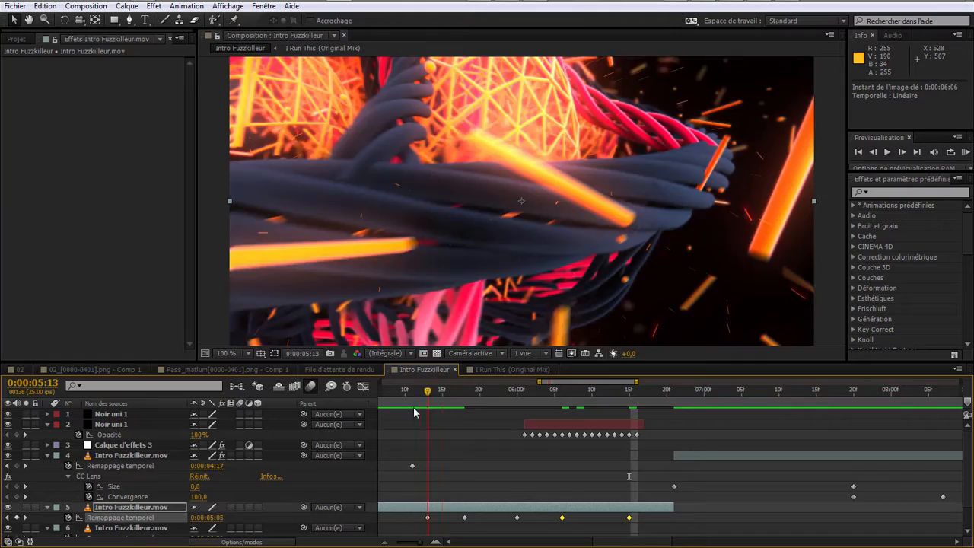
Step: Preview layer 5's retimed clip and the CC Lens transition from 0:00:05:10
key("space")
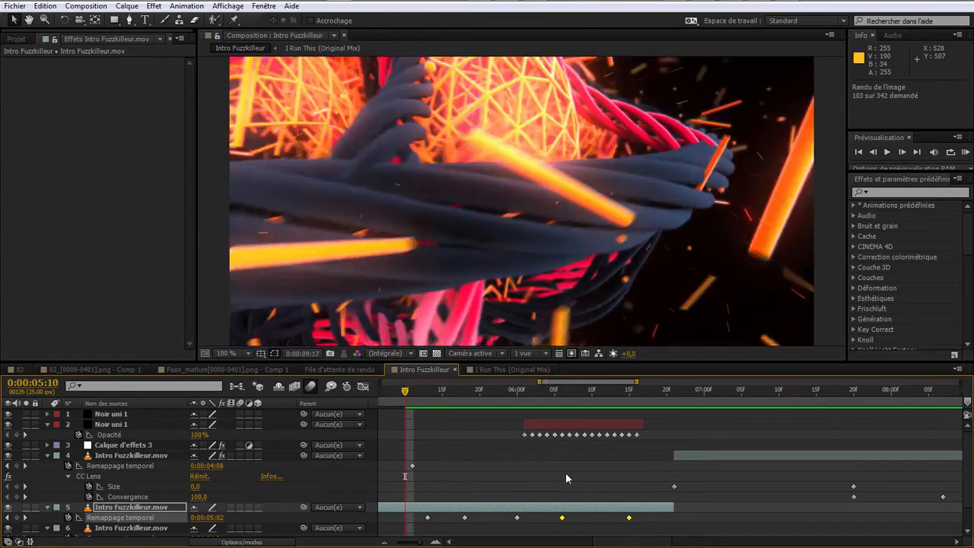
key("space")
key("KP_0")
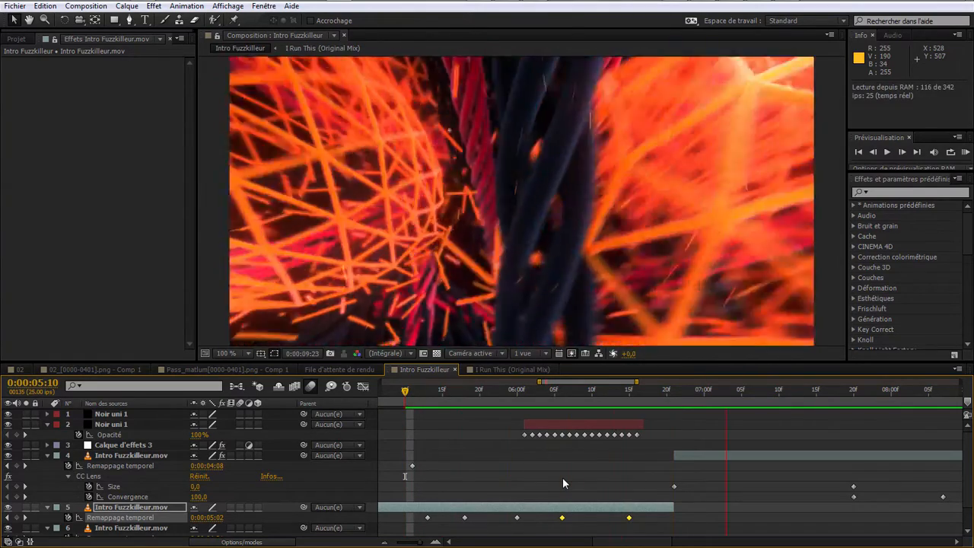
key("space")
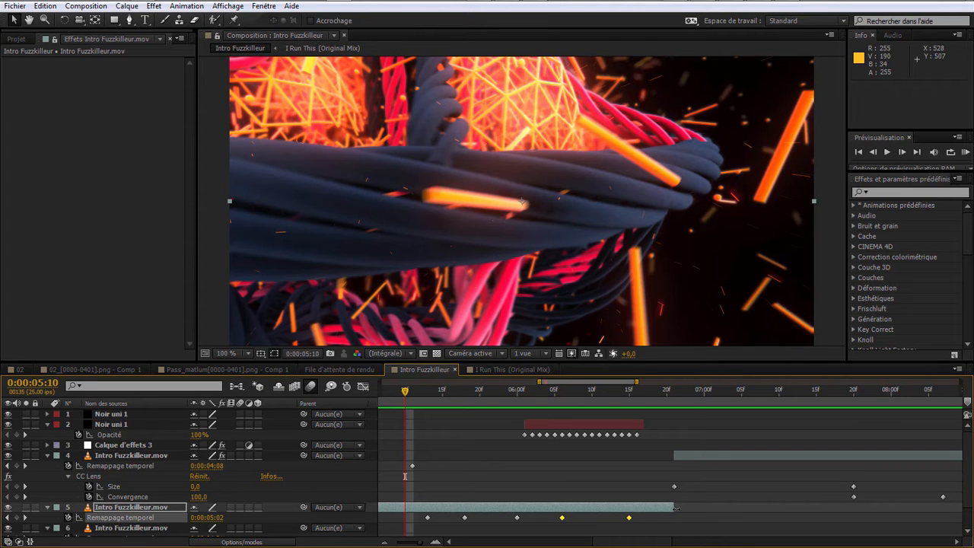
Step: Add a time remapping keyframe to layer 5 at 0:00:06:13 and move its last time remapping keyframe to 0:00:06:21
left_click_drag(675, 507, 669, 507)
mouse_move(616, 409)
left_mouse_down()
mouse_move(661, 411)
mouse_move(630, 419)
left_mouse_up()
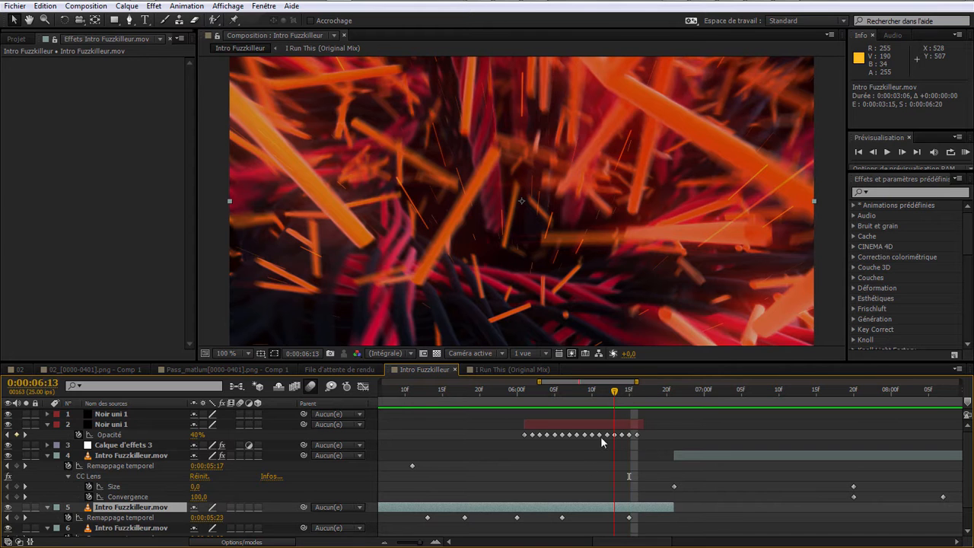
left_click(23, 518)
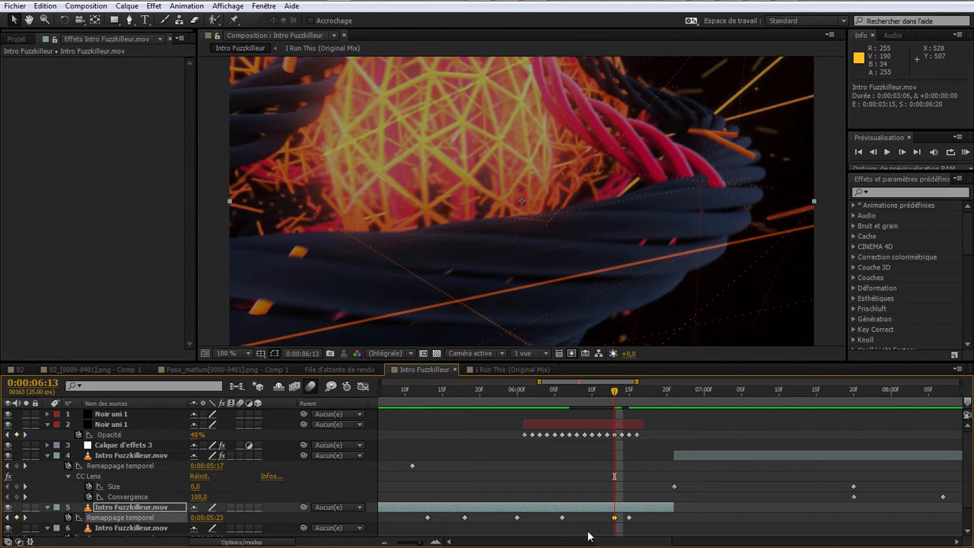
left_click_drag(630, 519, 665, 520)
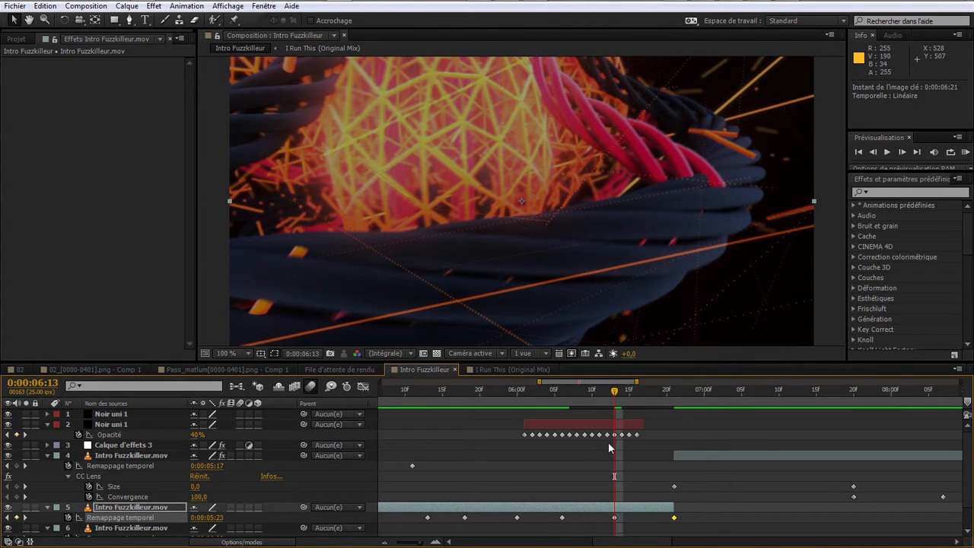
Step: Fade out layer 5 by keyframing its Opacity from 100% at 0:00:06:13 to 0% at 0:00:06:21, and preview the fade
left_click(617, 509)
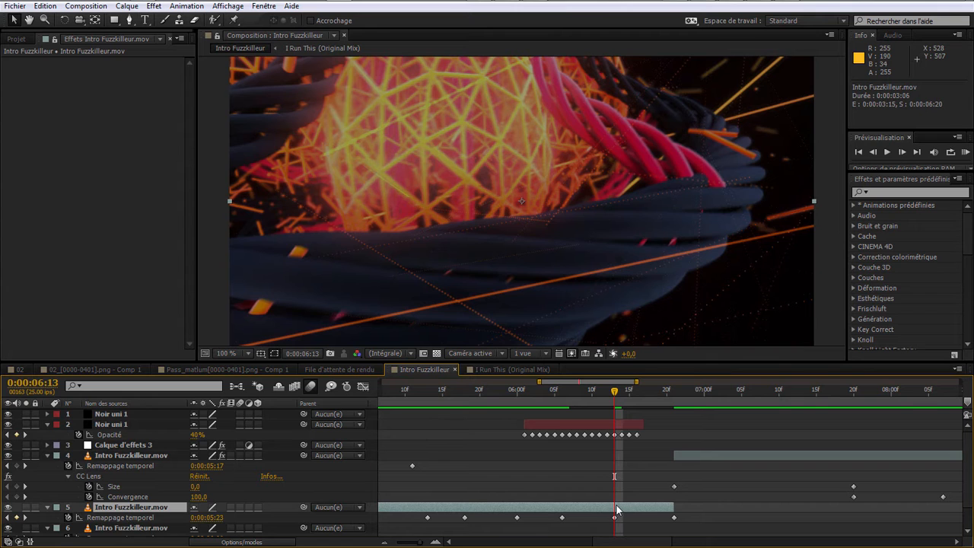
key("t")
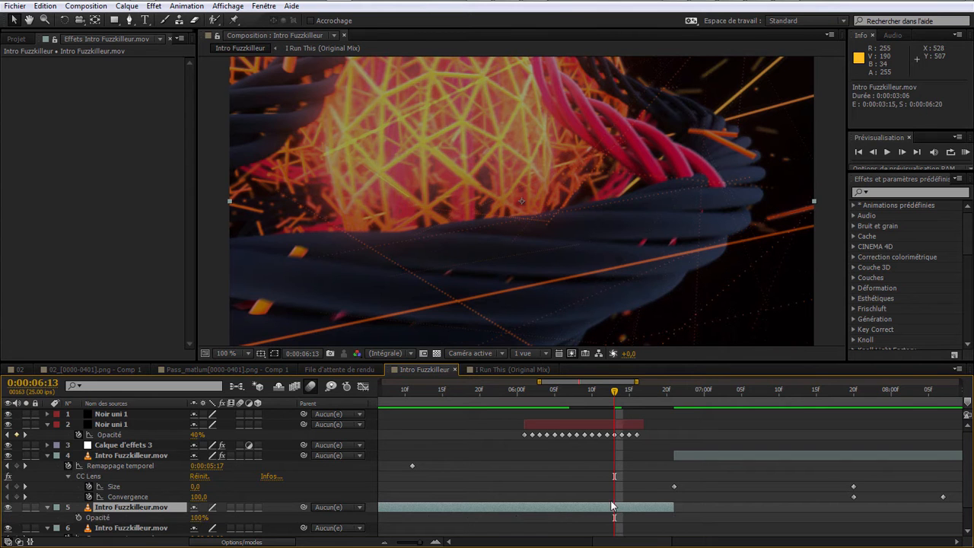
left_click(79, 517)
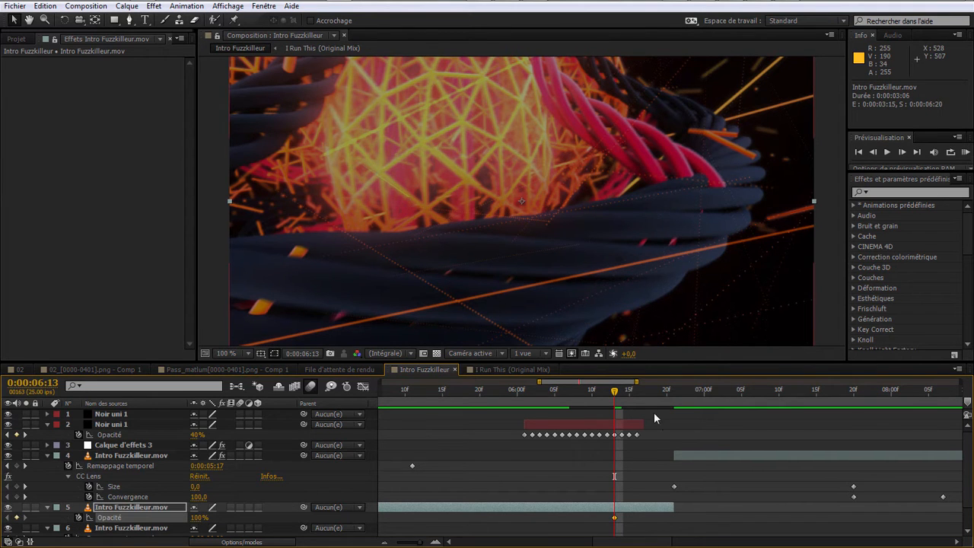
left_click_drag(643, 398, 674, 400)
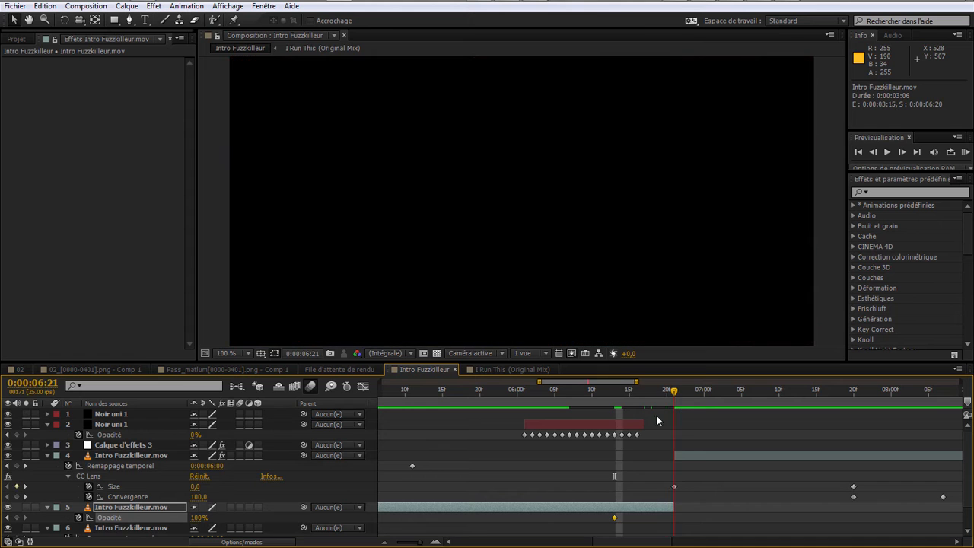
left_click(260, 519)
key("KP_0")
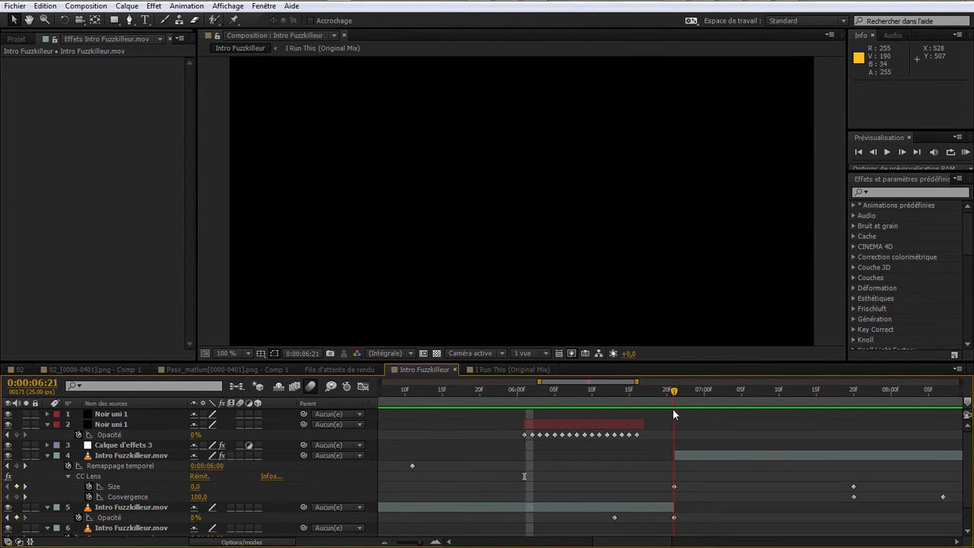
Step: Trim layer 2's black solid to end at 0:00:06:12, and tighten layer 5's fade to 0:00:06:11–0:00:06:16 with the clip ending at 0:00:06:15
left_click_drag(643, 424, 636, 424)
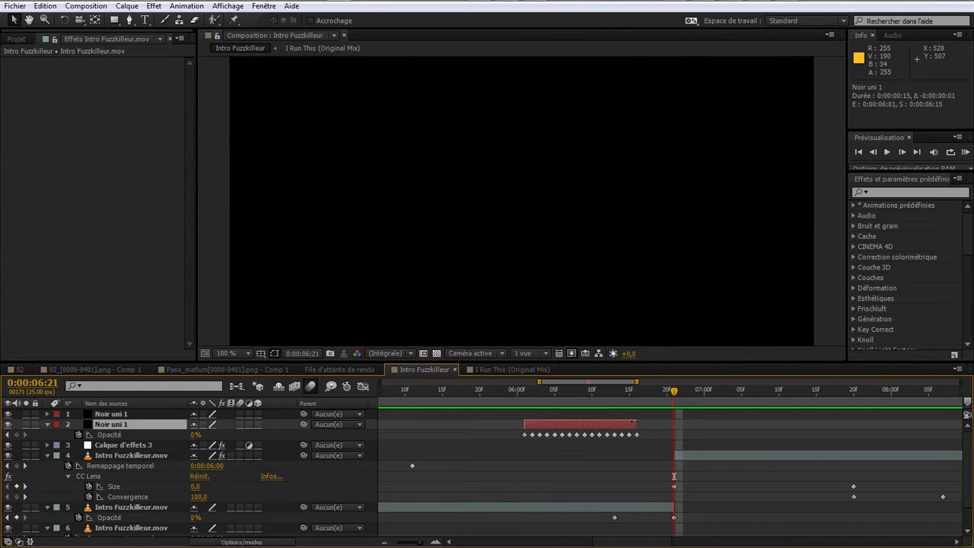
left_click(675, 520)
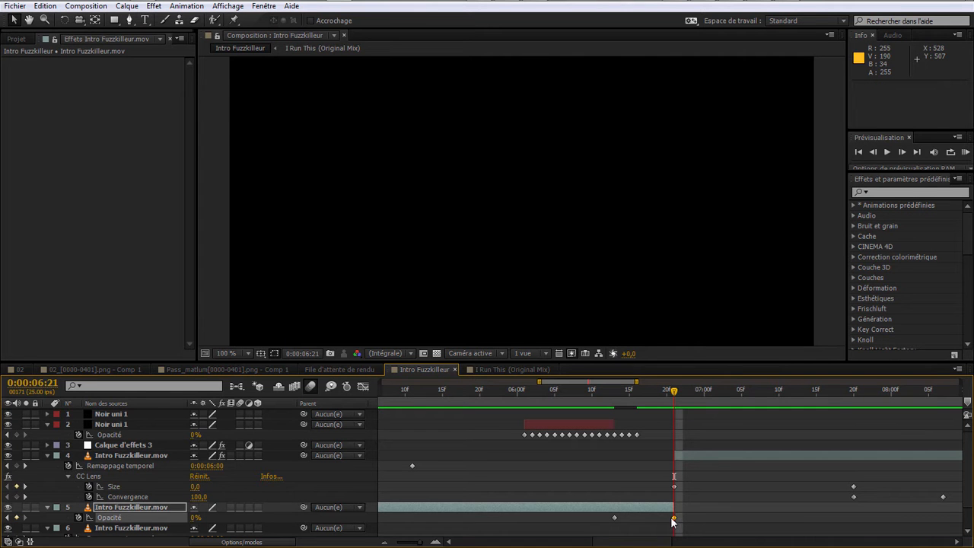
left_click_drag(672, 522, 656, 520)
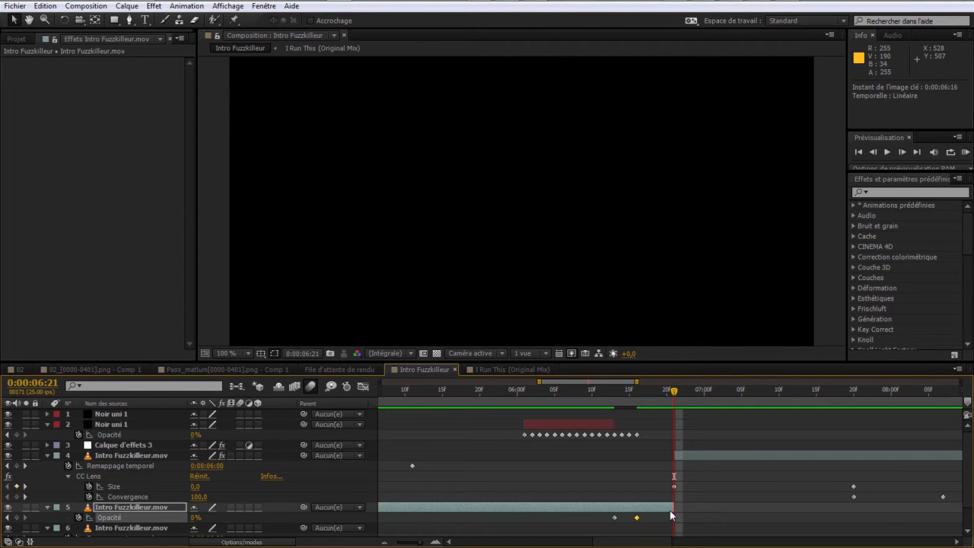
left_click_drag(670, 513, 653, 507)
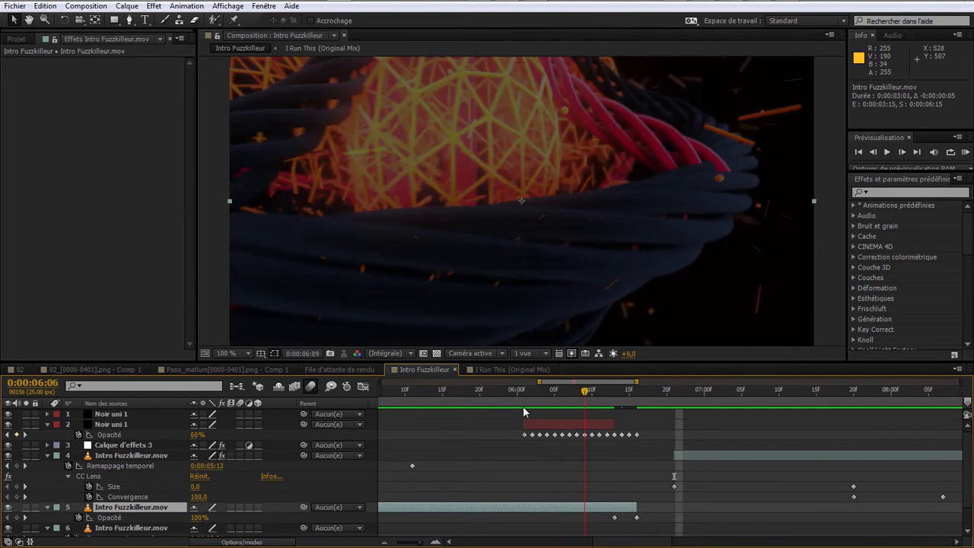
key("space")
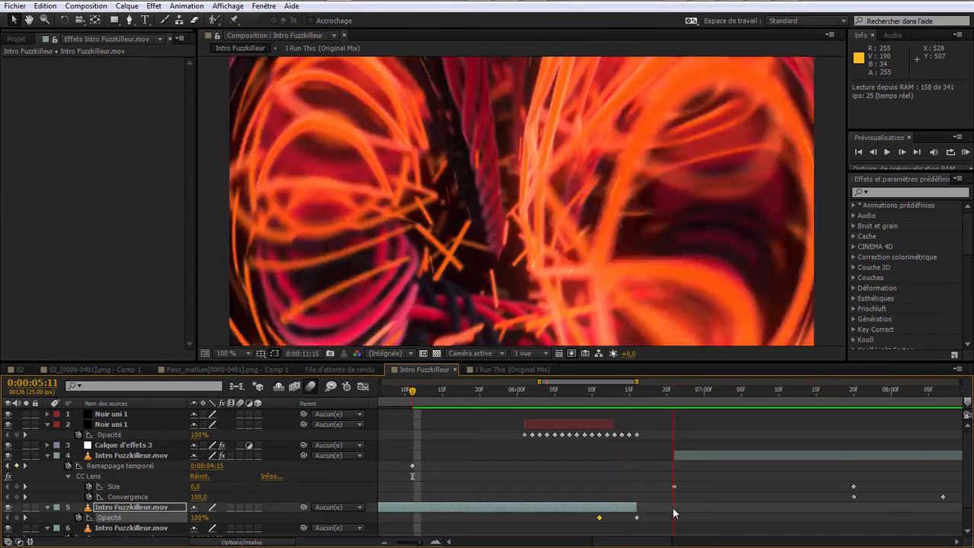
Step: Try ending layer 5's fade at 0:00:06:18, then settle on a clip end of 0:00:06:16 with the last opacity keyframe at 0:00:06:17
left_click_drag(636, 507, 652, 521)
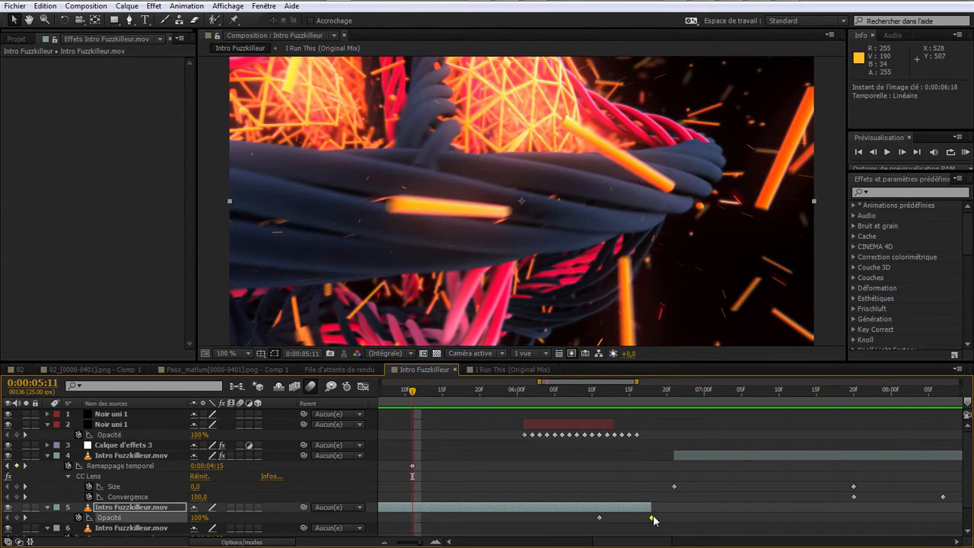
key("KP_0")
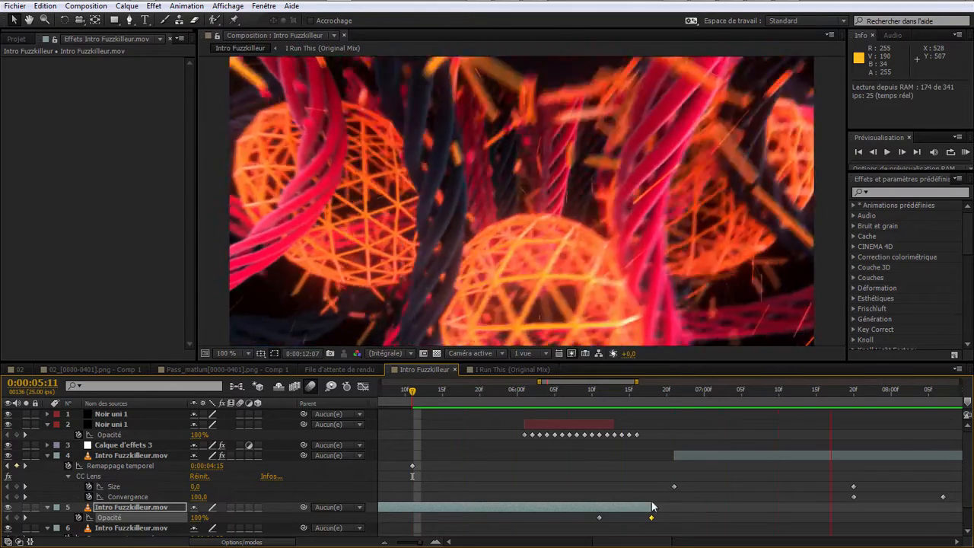
key("space")
mouse_move(655, 515)
left_mouse_down()
mouse_move(644, 519)
mouse_move(643, 505)
left_mouse_up()
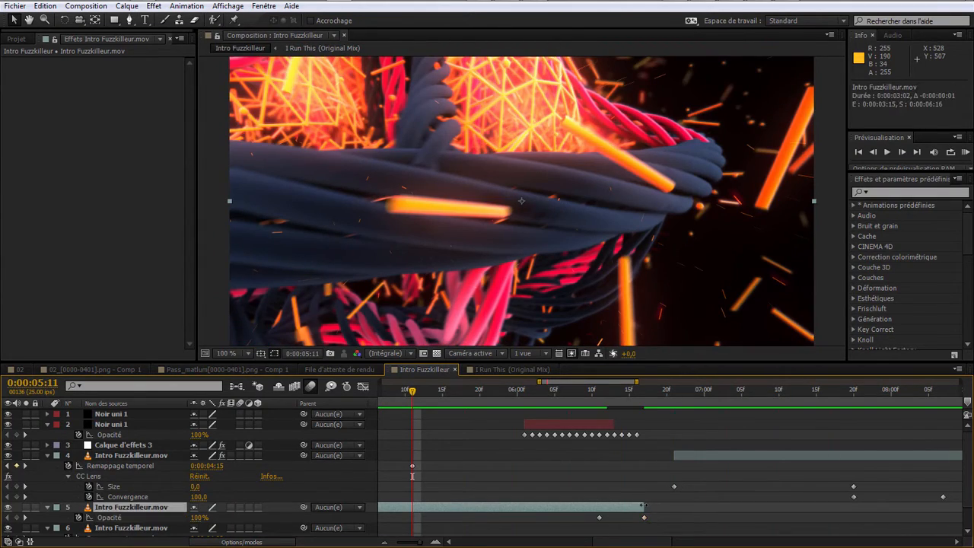
Step: Preview the fade, the CC Lens transition and the following part of the clip past 0:00:09:00
left_click_drag(602, 385, 638, 388)
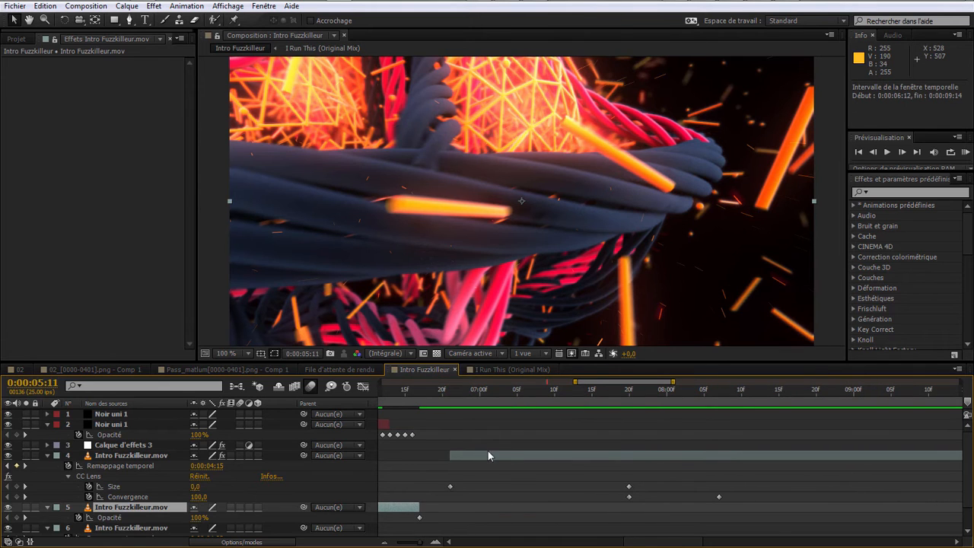
key("KP_0")
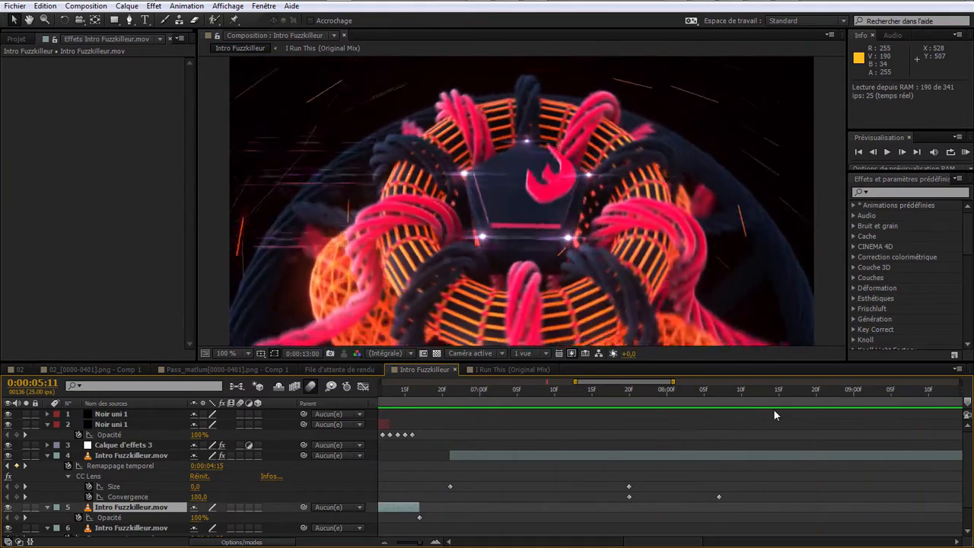
key("space")
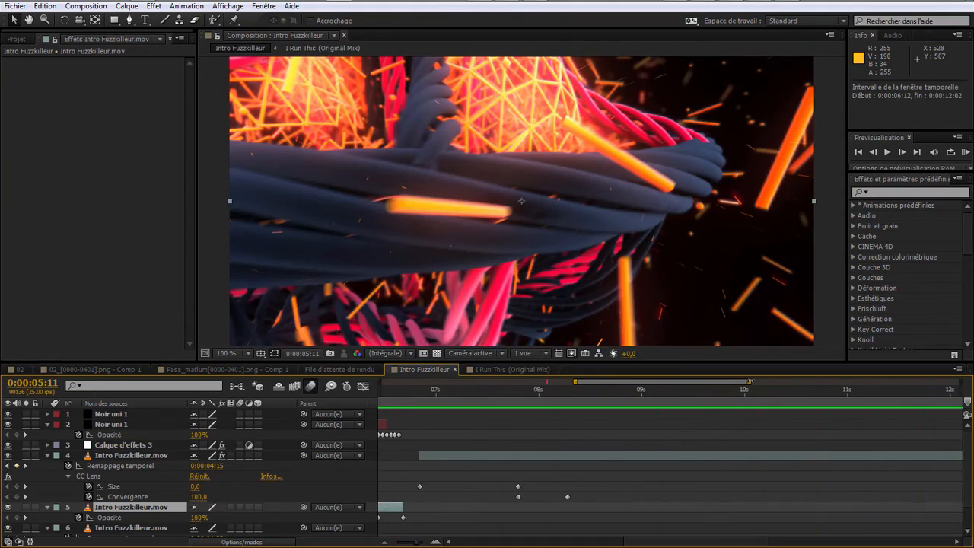
key("space")
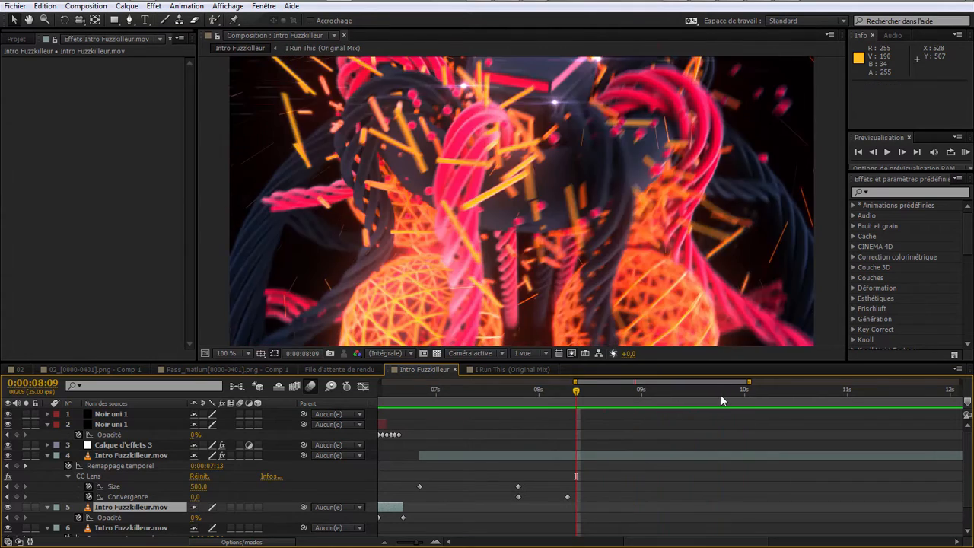
Step: Duplicate layer 2's black solid, move one copy with its opacity keyframes to start at 0:00:09:19, and extend its end to cover those keyframes
left_click(719, 394)
left_click(124, 427)
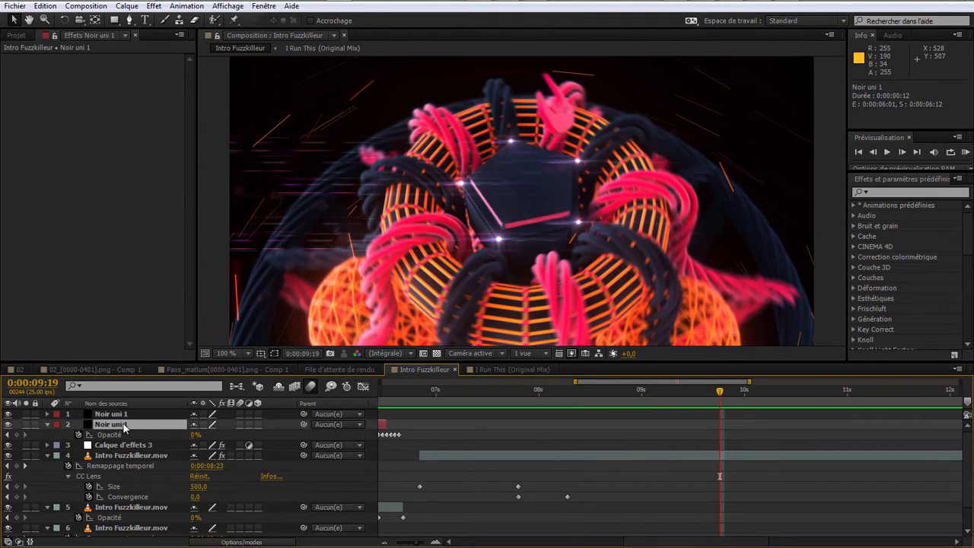
key("ctrl+d")
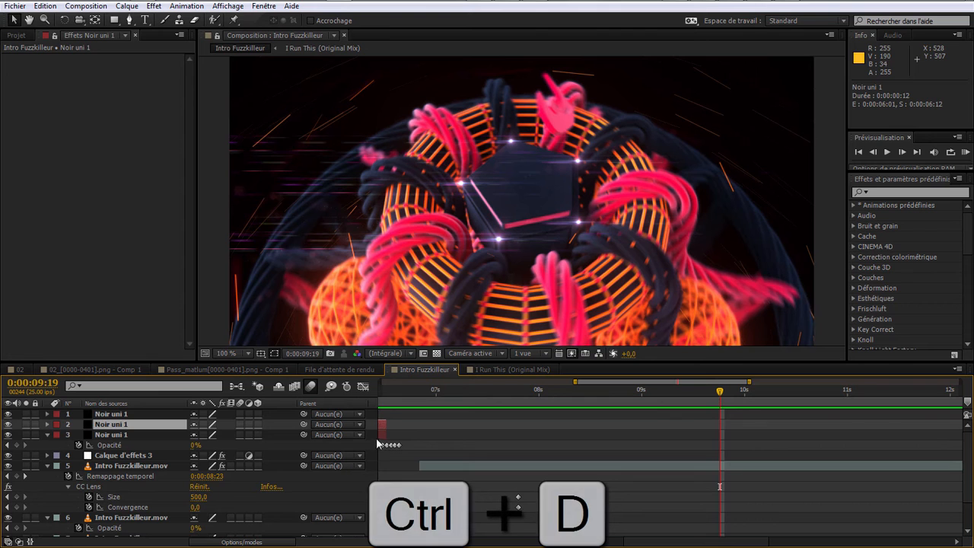
left_click_drag(768, 458, 782, 434)
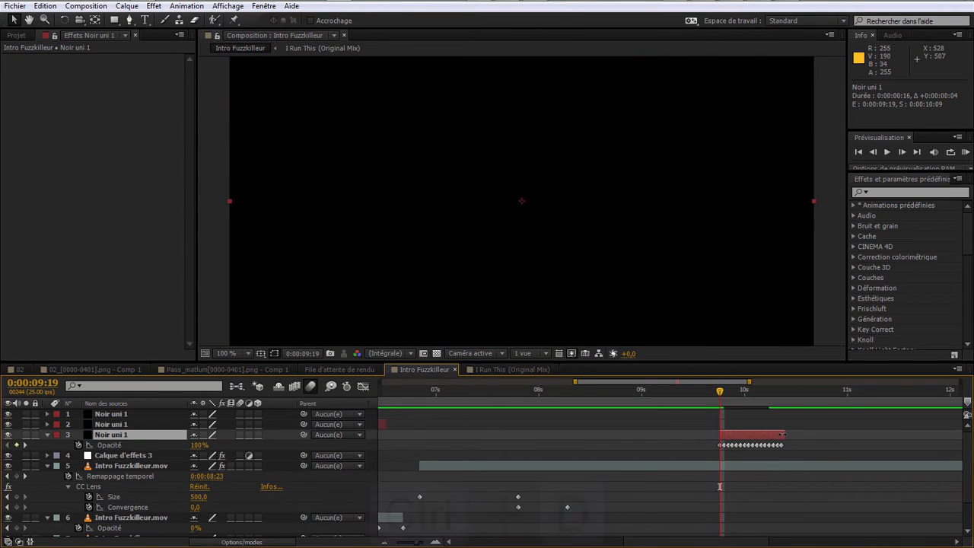
Step: Preview the black solid's flicker from 0:00:09:11, and the preceding transition from 0:00:06:15
left_click_drag(705, 391, 688, 397)
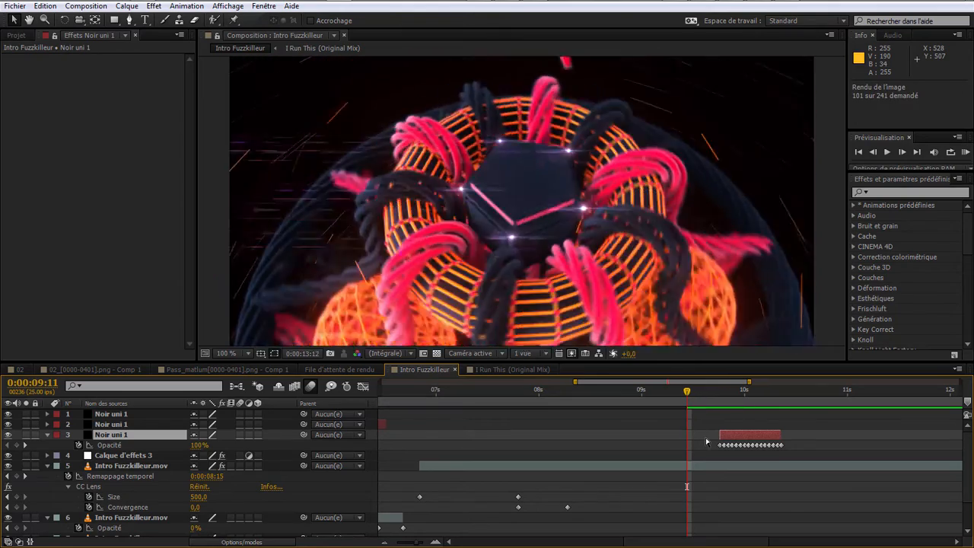
key("space")
left_click_drag(710, 397, 388, 417)
key("KP_0")
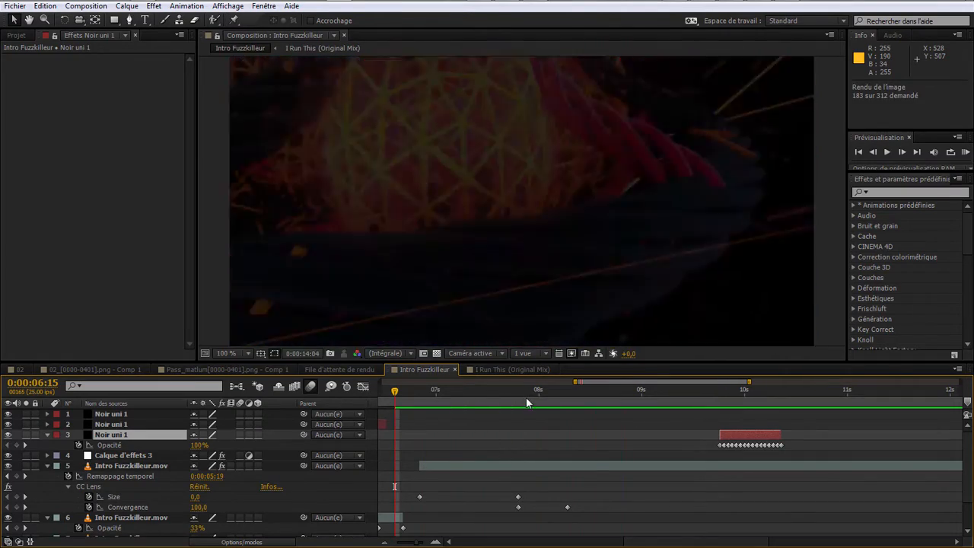
Step: Duplicate the CC Lens clip in layer 5 and trim the upper copy to two frames, from 0:00:08:00 to 0:00:08:01
left_click(539, 403)
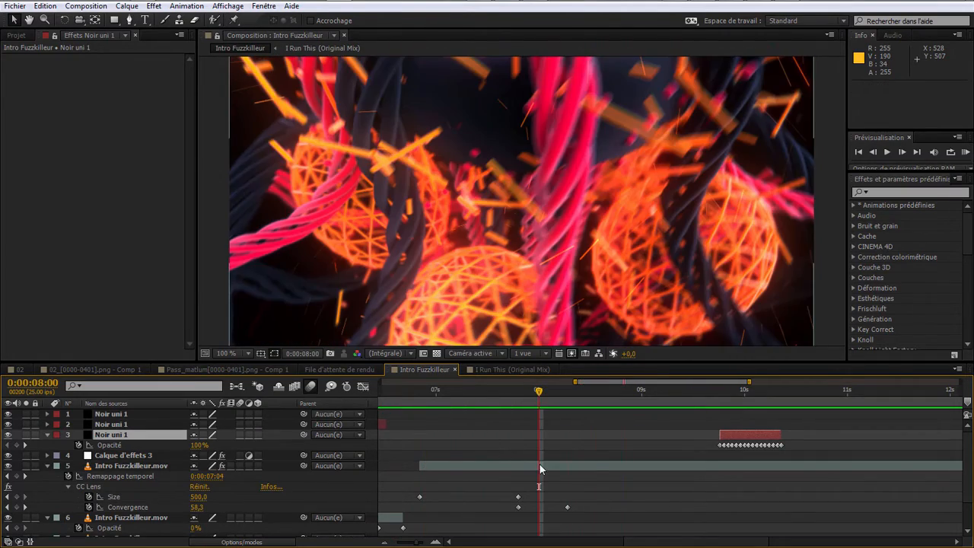
left_click(539, 463)
key("ctrl+d")
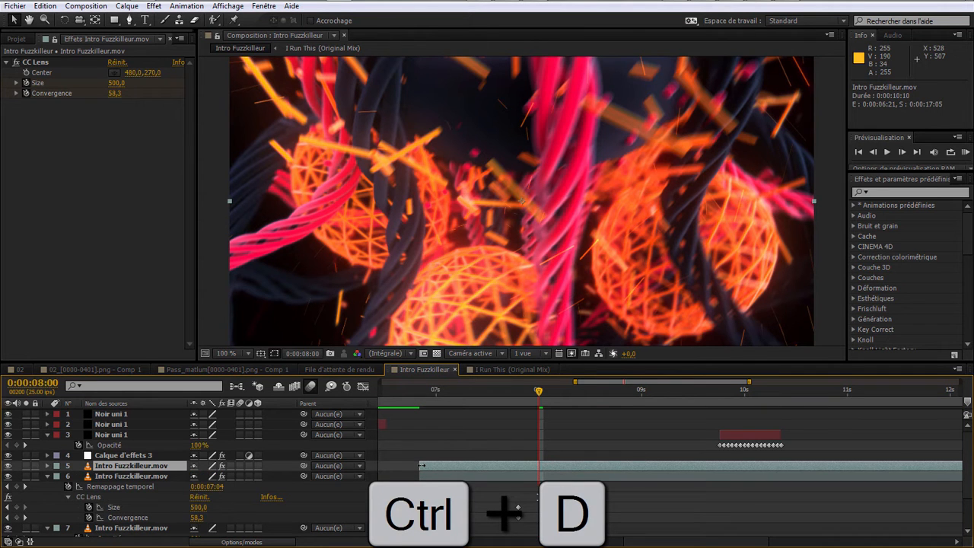
mouse_move(539, 394)
left_mouse_down()
mouse_move(552, 397)
mouse_move(542, 400)
left_mouse_up()
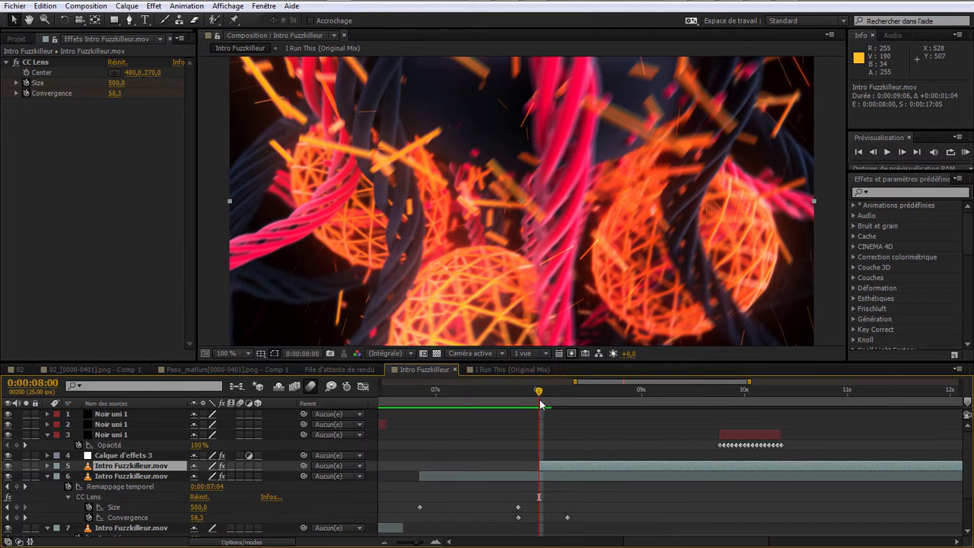
left_click(547, 400)
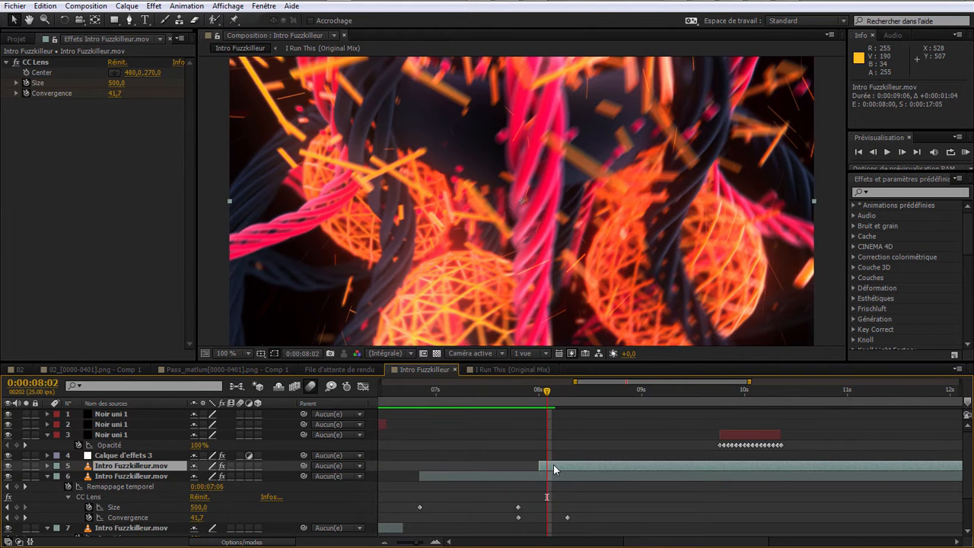
key("ctrl+shift+d")
key("Delete")
Step: Scale the two-frame CC Lens clip in layer 5 to 150%
left_click(544, 404)
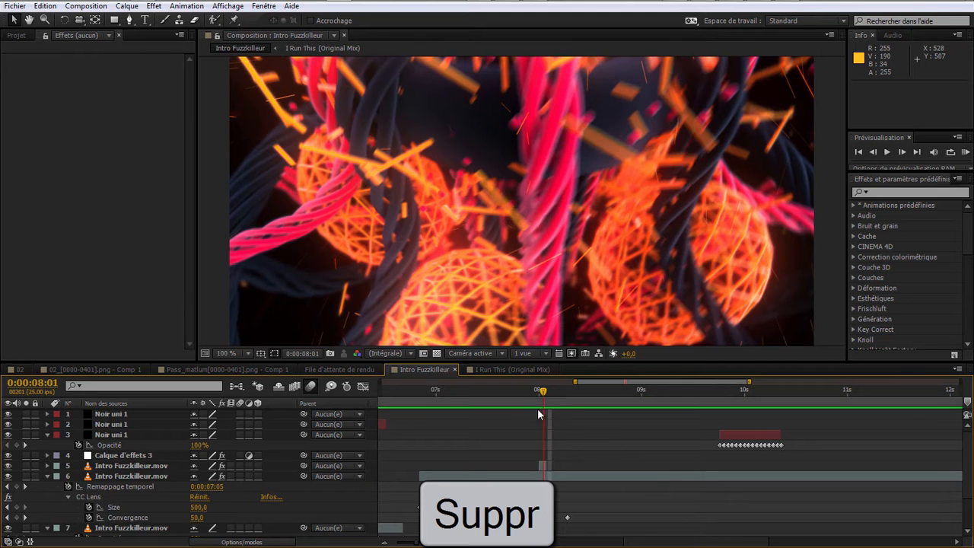
left_click(156, 465)
key("s")
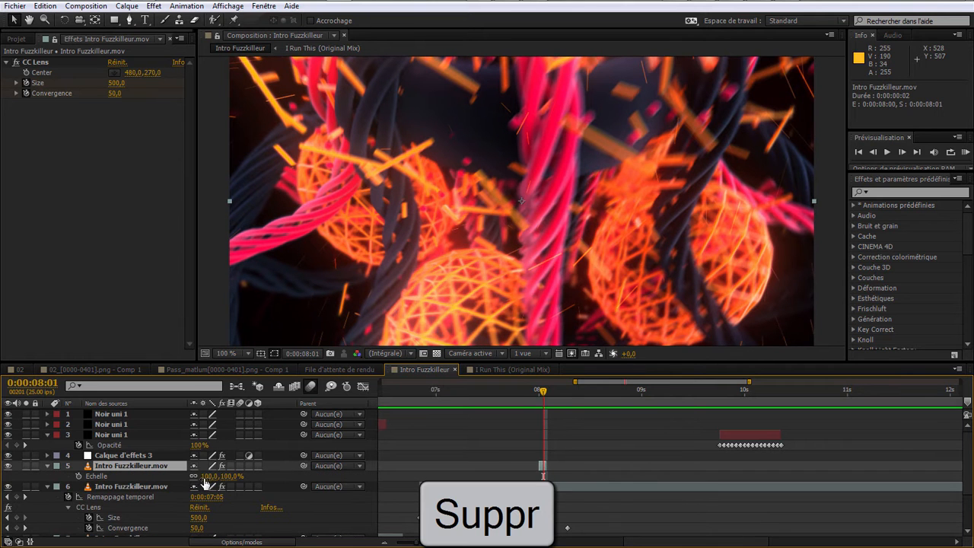
left_click_drag(207, 479, 257, 479)
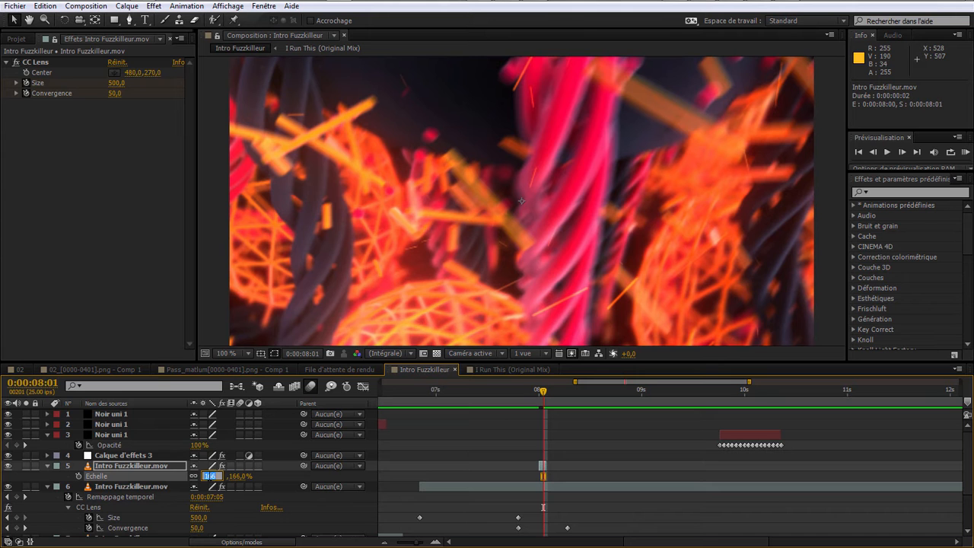
key("Return")
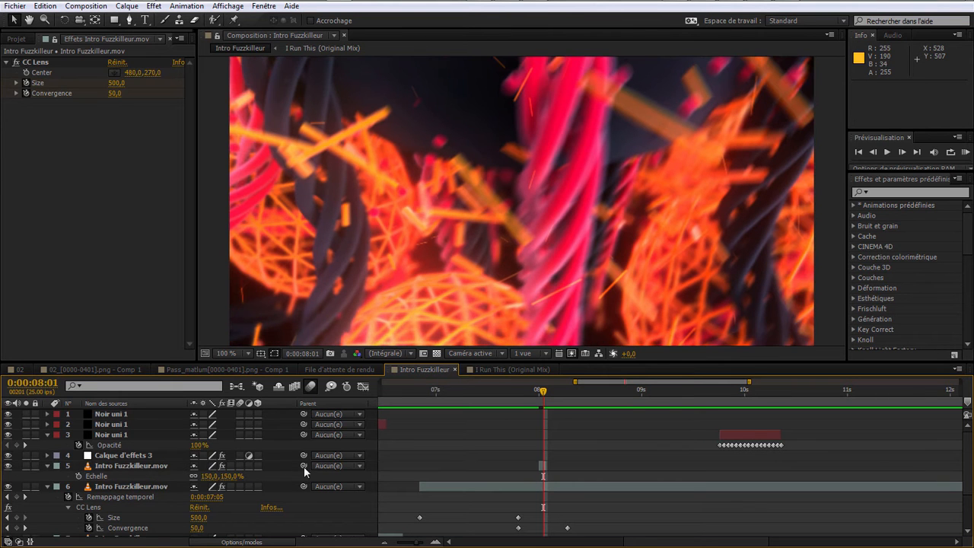
Step: Preview the scaled cut from 0:00:07:11 and extend the layer 5 clip to four frames, ending at 0:00:08:03
left_click(480, 404)
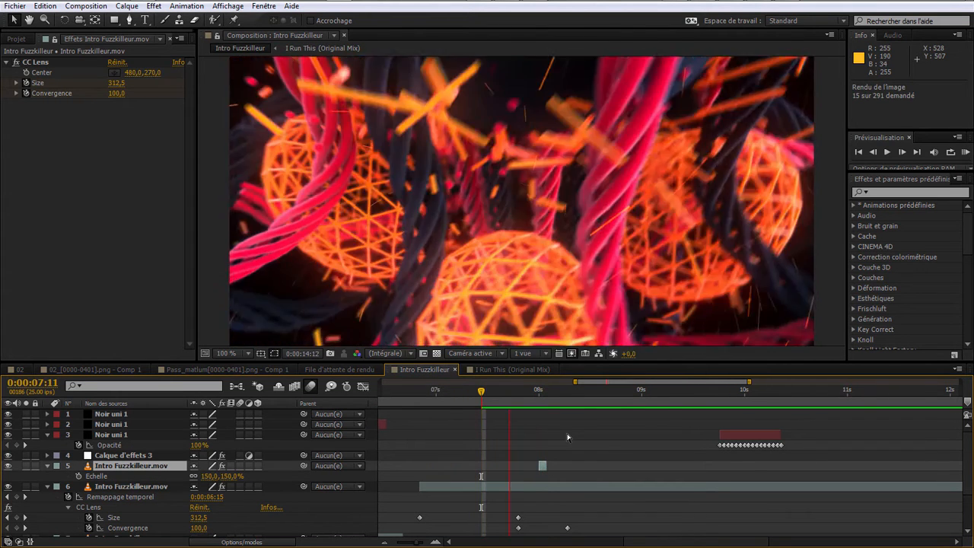
key("space")
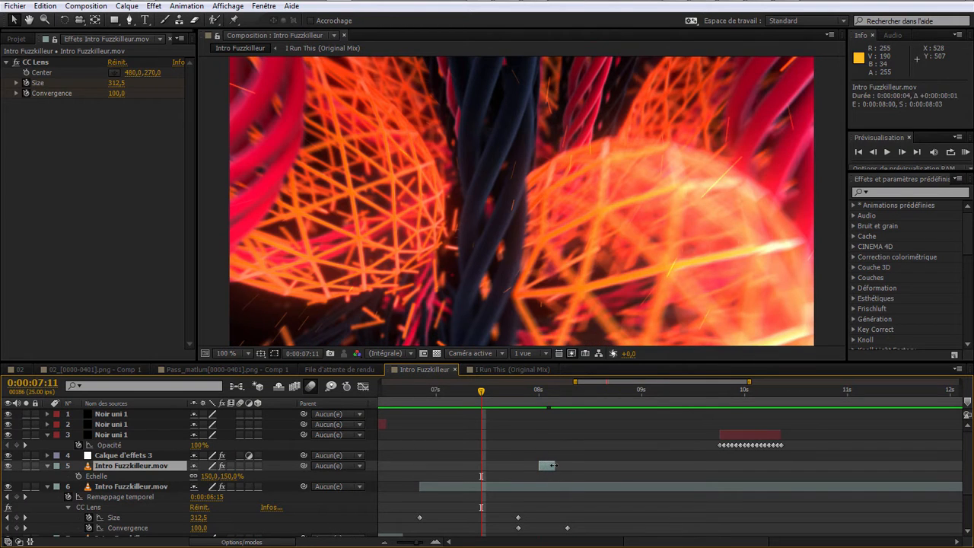
key("space")
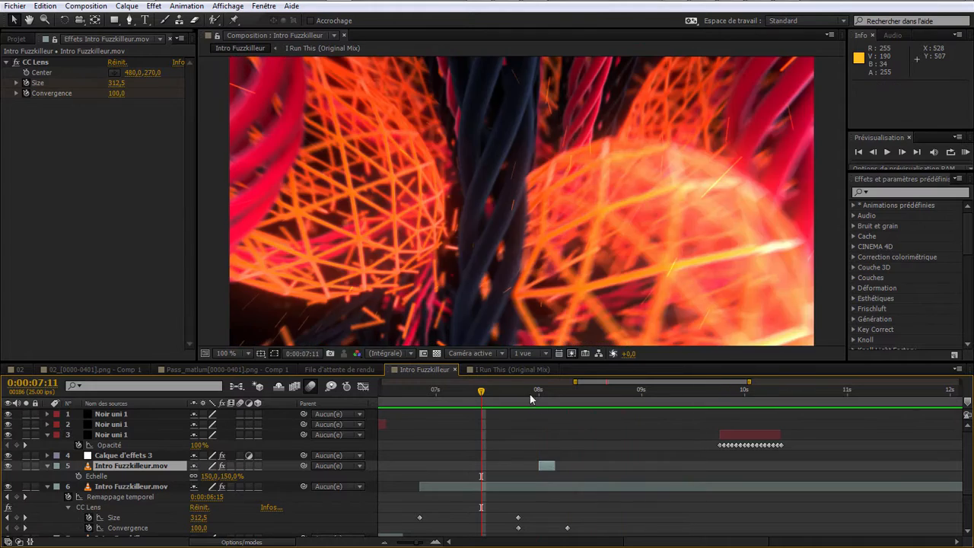
Step: Set the four-frame layer 5 clip's scale to 200% and its blending mode to Eclaircir
left_click(544, 403)
mouse_move(544, 403)
left_mouse_down()
mouse_move(532, 409)
mouse_move(543, 409)
left_mouse_up()
left_click(232, 539)
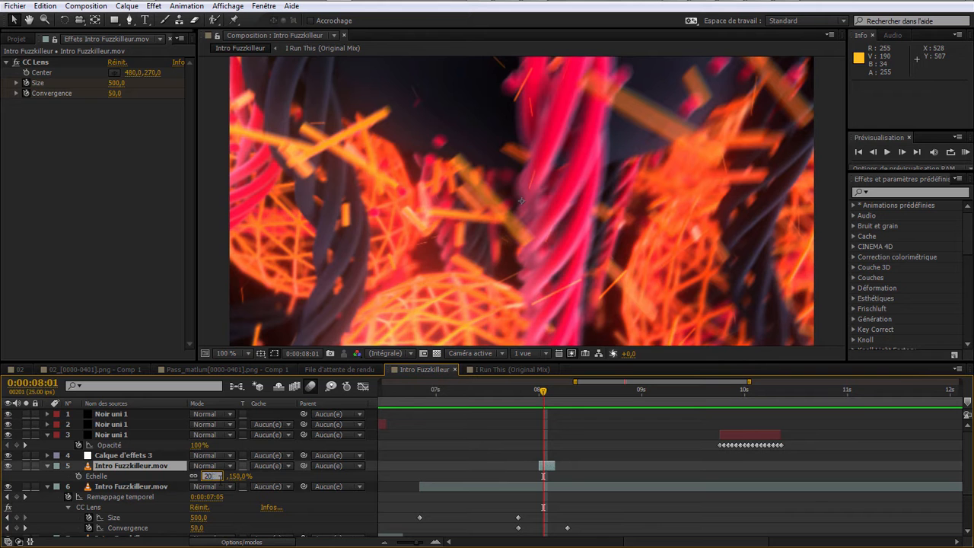
key("Return")
left_click(207, 466)
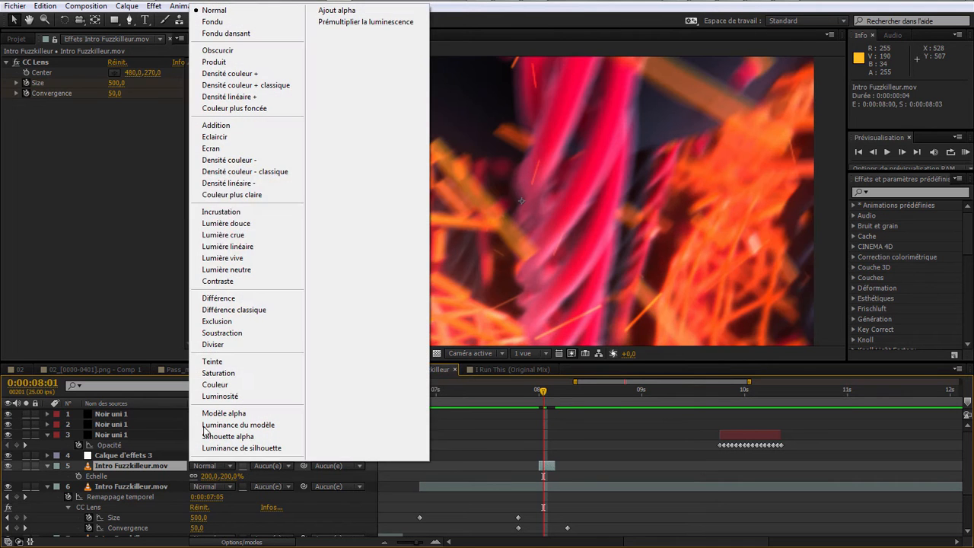
left_click(221, 138)
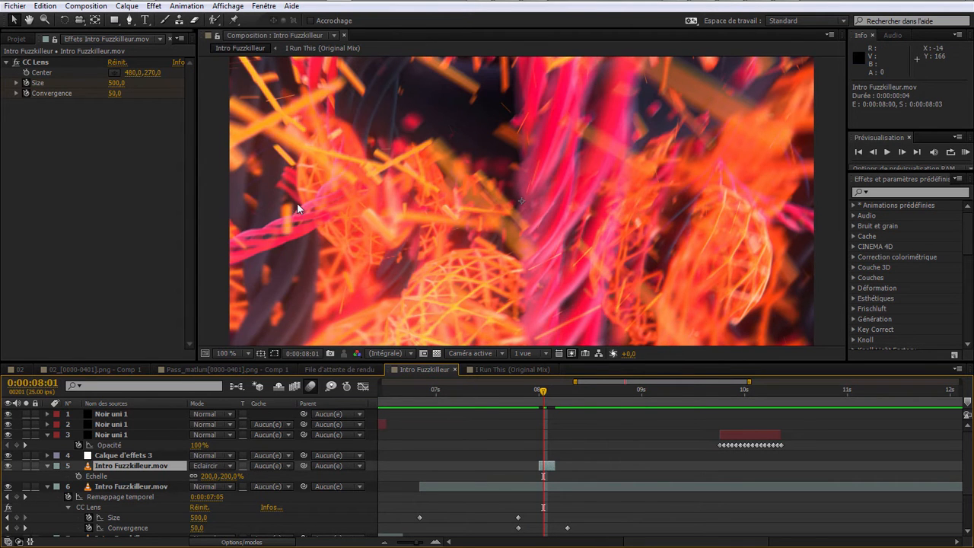
Step: Preview the blended cut from 0:00:07:12 and the part of the clip from 0:00:10:18
left_click_drag(540, 396, 484, 407)
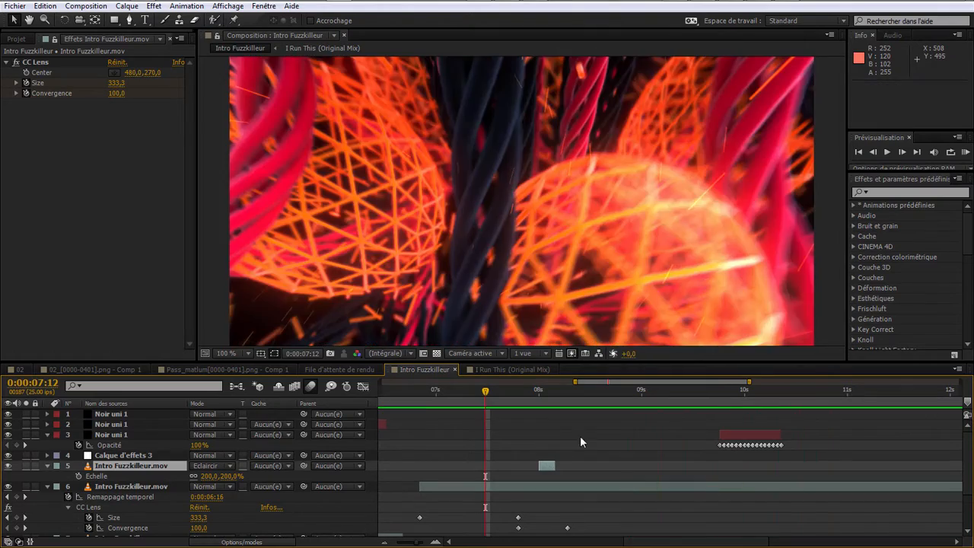
left_click_drag(754, 402, 819, 404)
key("KP_0")
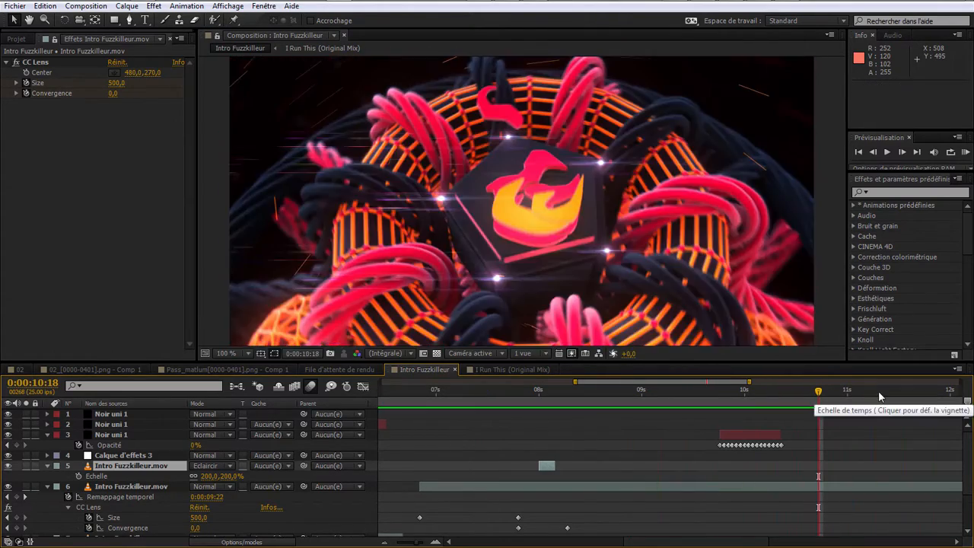
Step: Duplicate the CC Lens clip in layer 6 and trim the upper copy to four frames, from 0:00:11:08 to 0:00:11:11
left_click(868, 484)
key("ctrl+d")
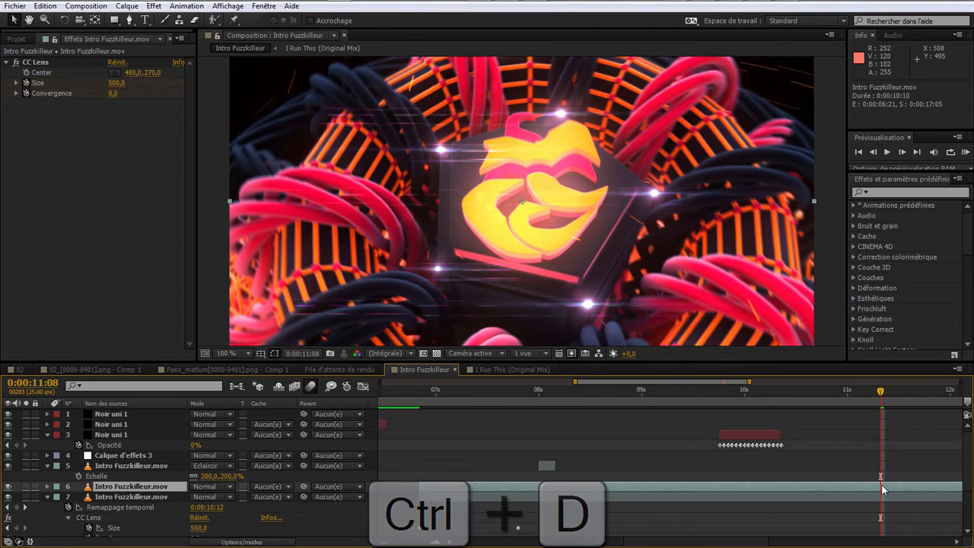
key("ctrl+shift+d")
key("Delete")
left_click(901, 154)
left_click(901, 154)
left_click(901, 154)
left_click(901, 154)
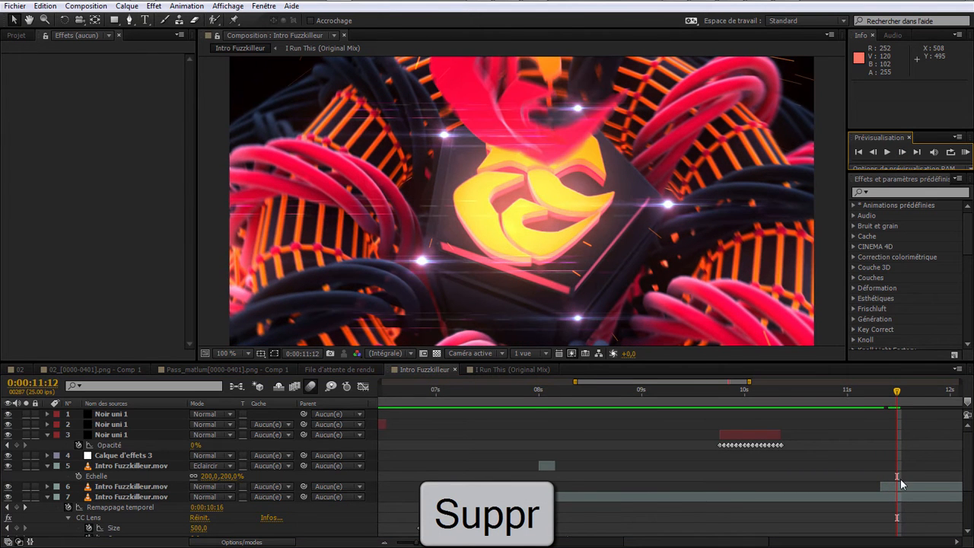
left_click(904, 484)
key("ctrl+shift+d")
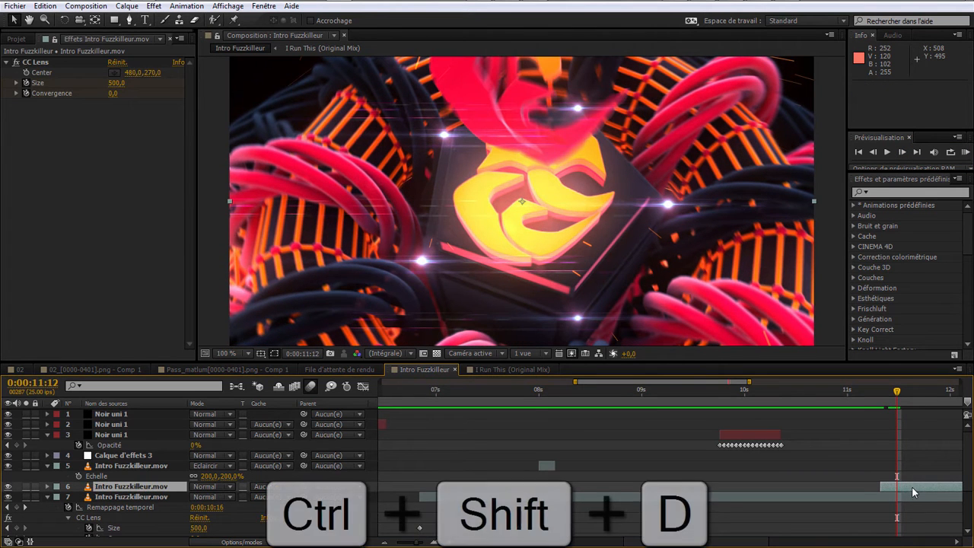
key("Delete")
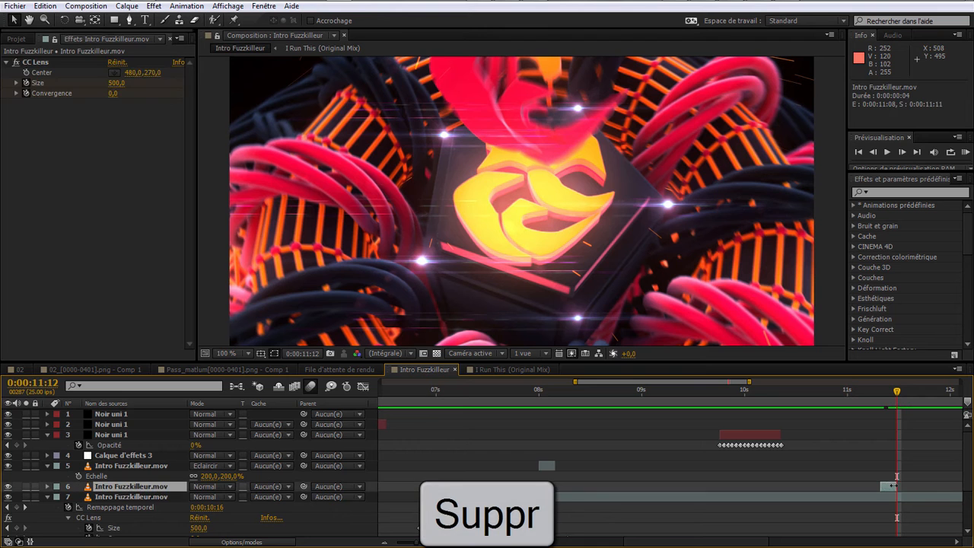
Step: Scale the four-frame clip copy in layer 6 to 200%
key("s")
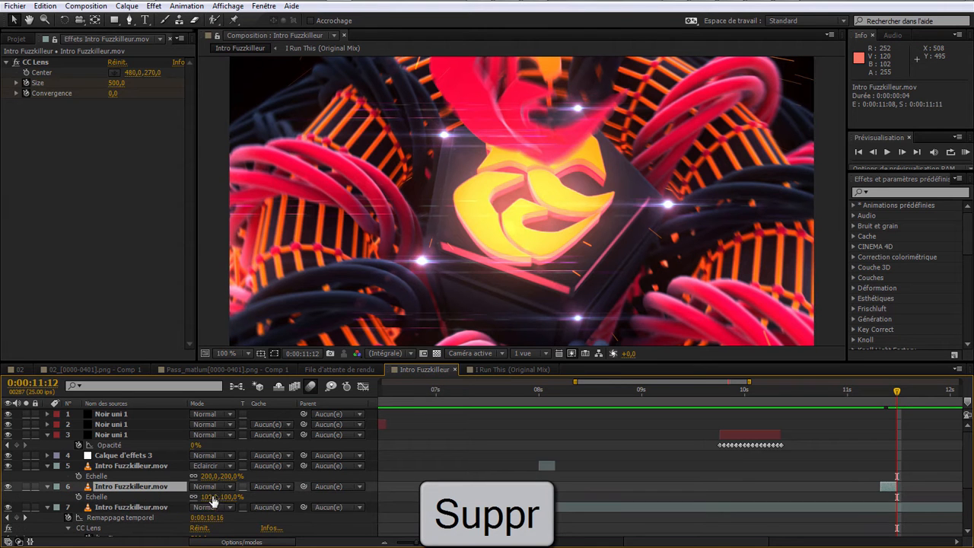
left_click(216, 487)
left_click(172, 498)
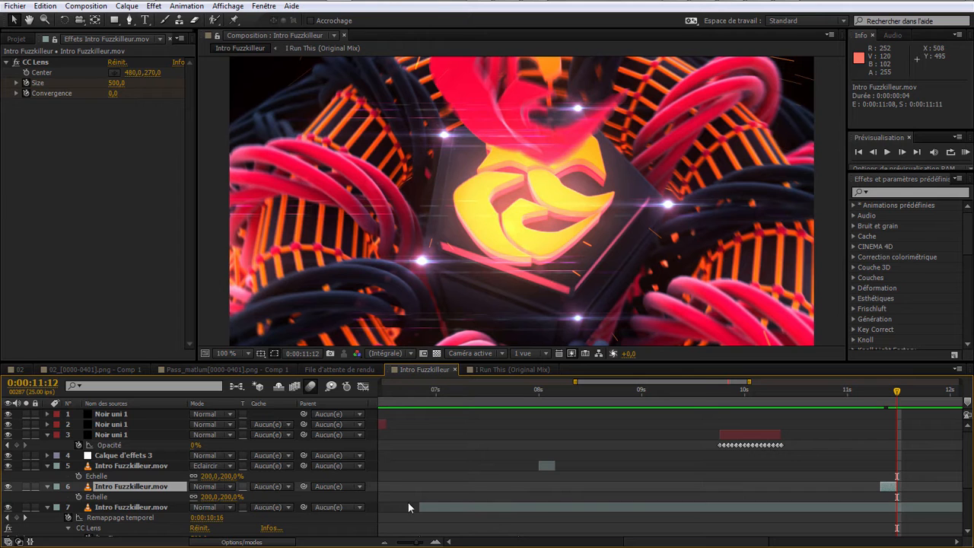
Step: Preview the layer 6 cut from 0:00:10:01 and again from 0:00:10:15, and save the project
left_click_drag(889, 403, 748, 398)
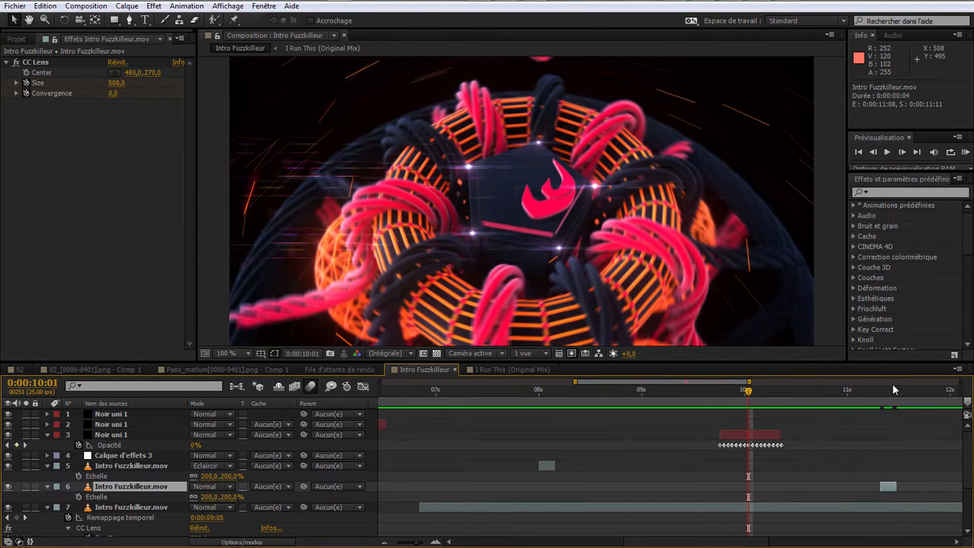
key("KP_0")
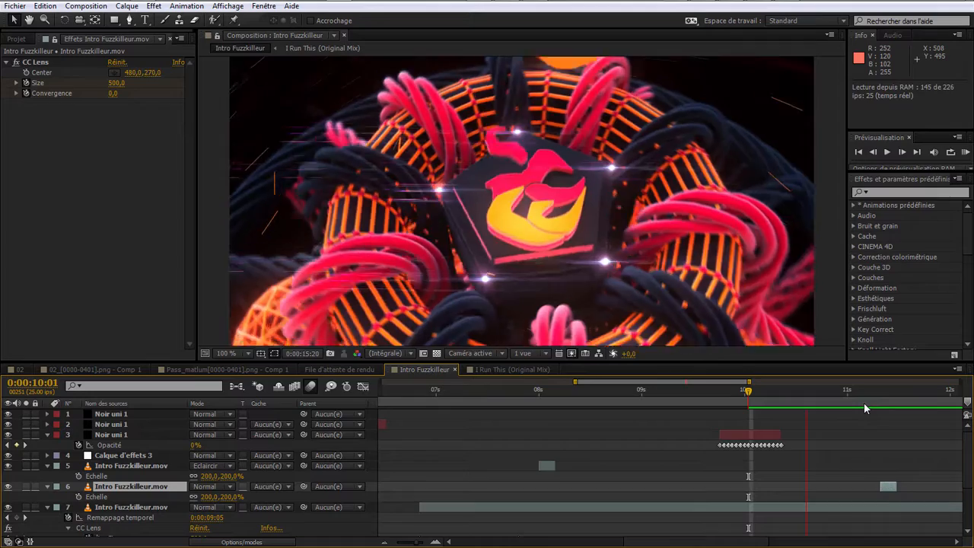
left_click(876, 396)
left_click_drag(878, 396, 805, 397)
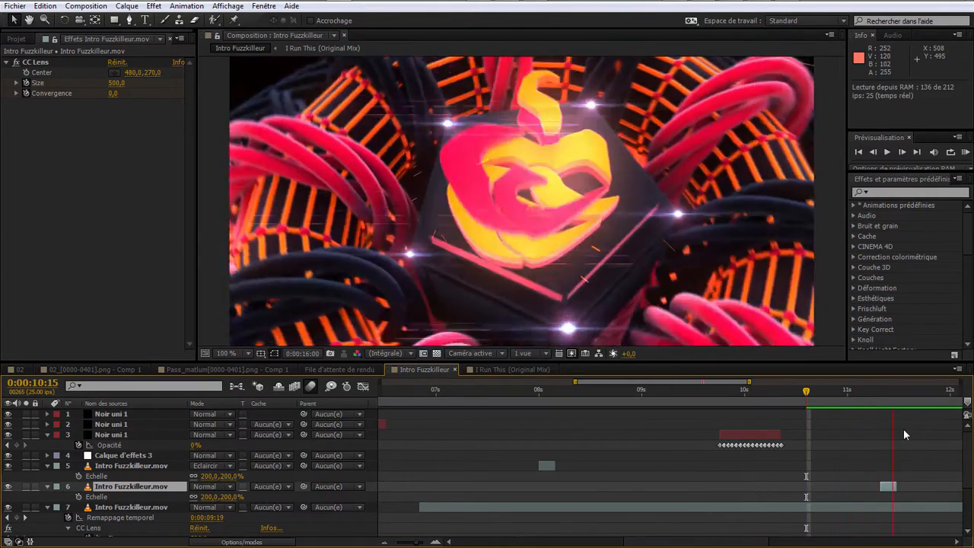
key("ctrl+s")
Step: Shift the short layer 6 clip to span 0:00:11:12 to 0:00:11:15 and set its scale to 150%
left_click(896, 399)
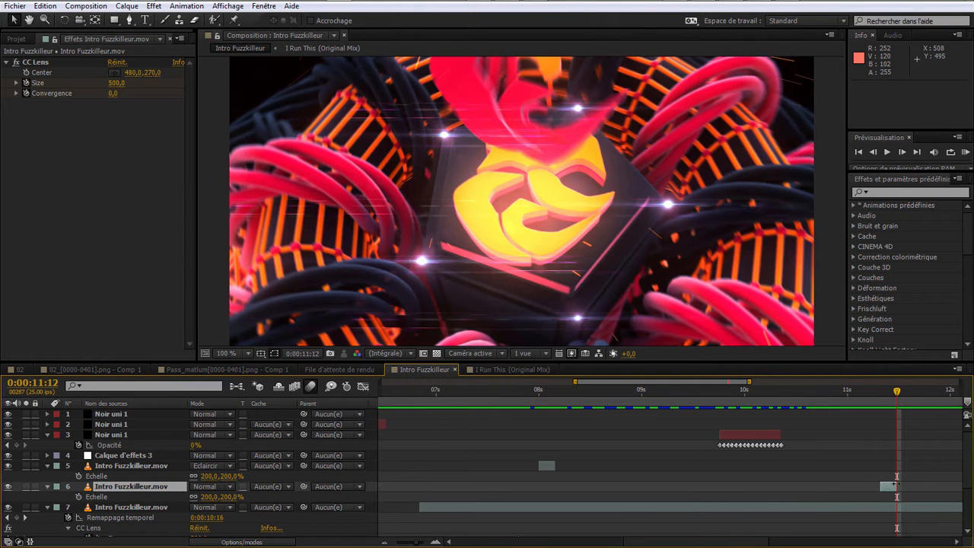
left_click_drag(896, 482, 901, 484)
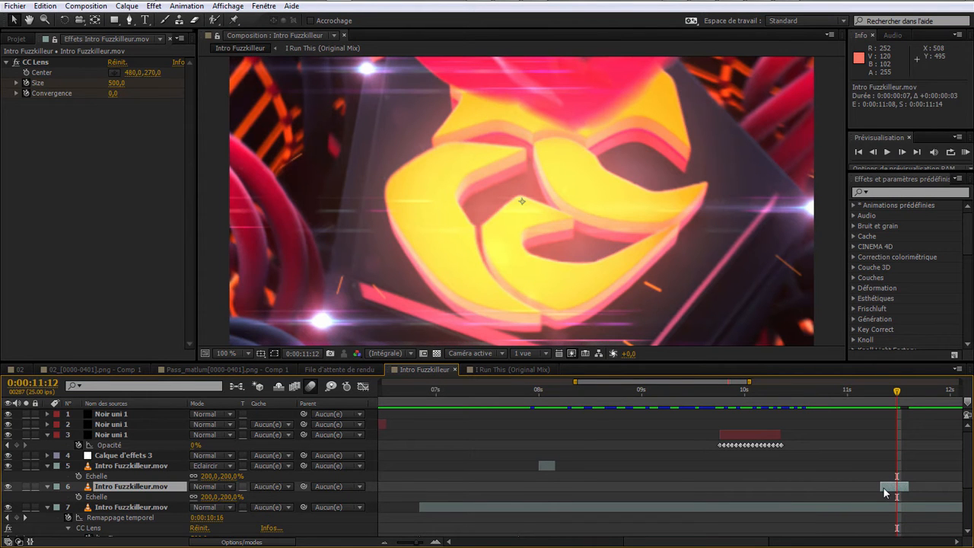
key("KP_0")
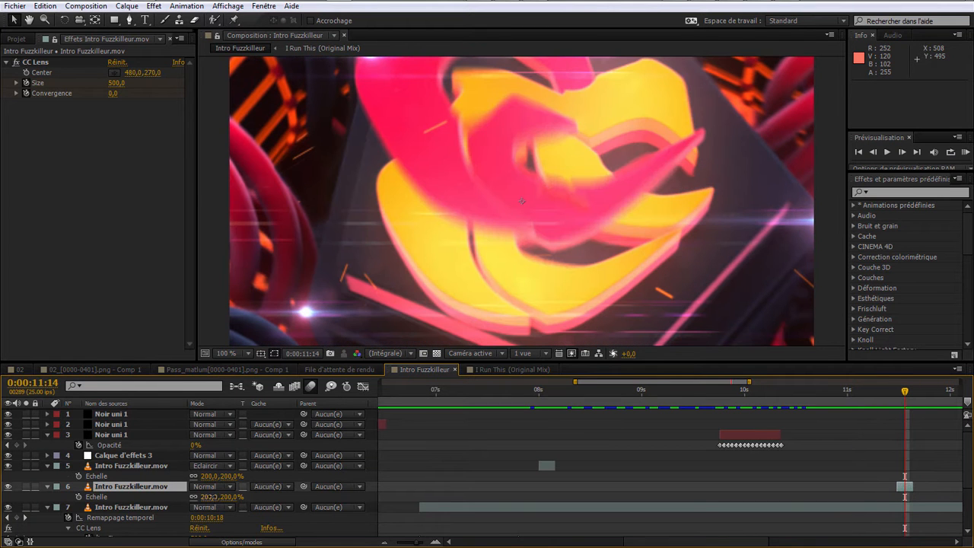
key("Return")
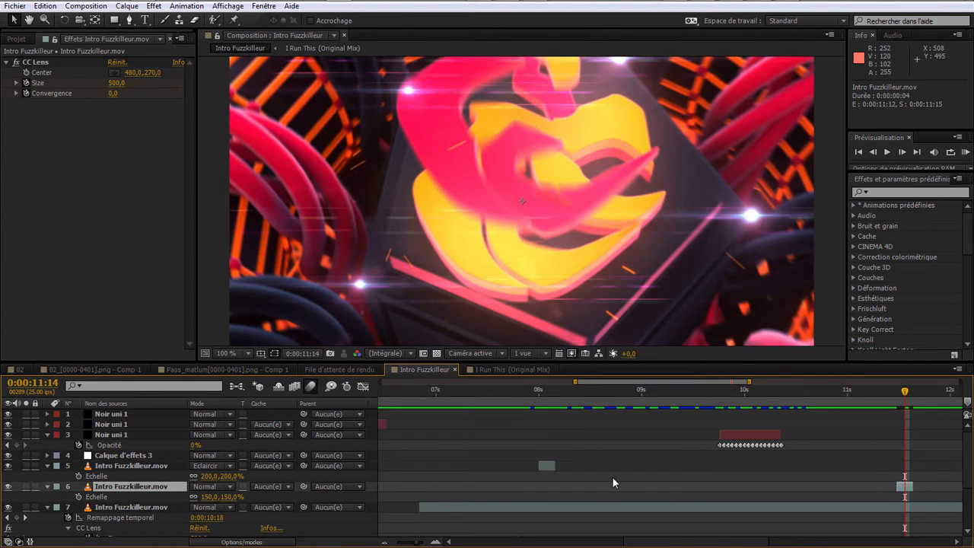
Step: Preview the logo section with its scaled cut from 0:00:10:19, and inspect the frame at 0:00:12:14
left_click(823, 394)
key("KP_0")
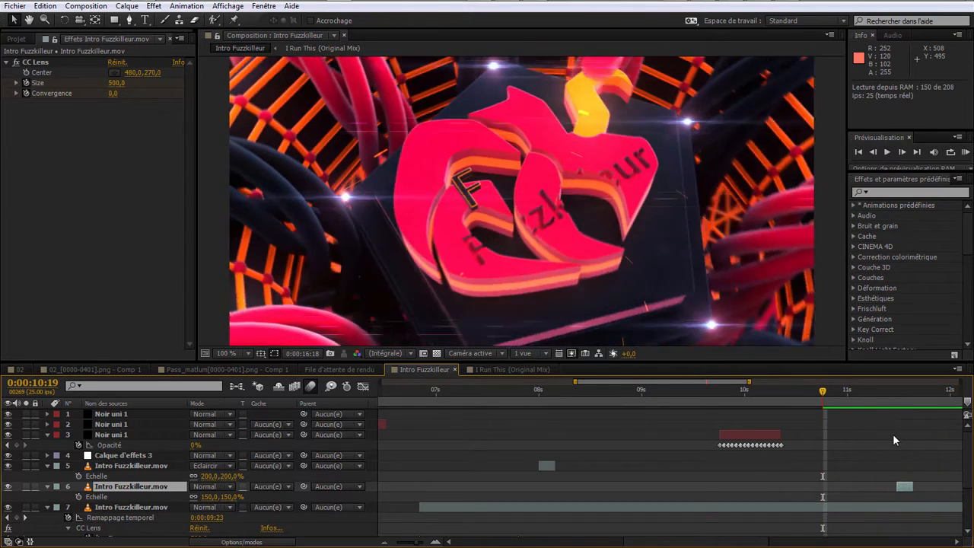
key("space")
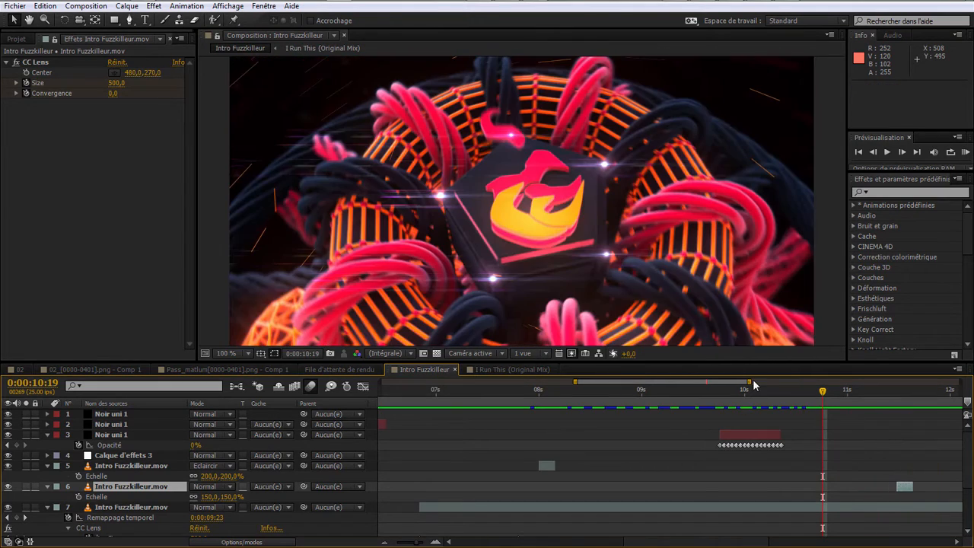
left_click_drag(749, 381, 960, 381)
key("KP_0")
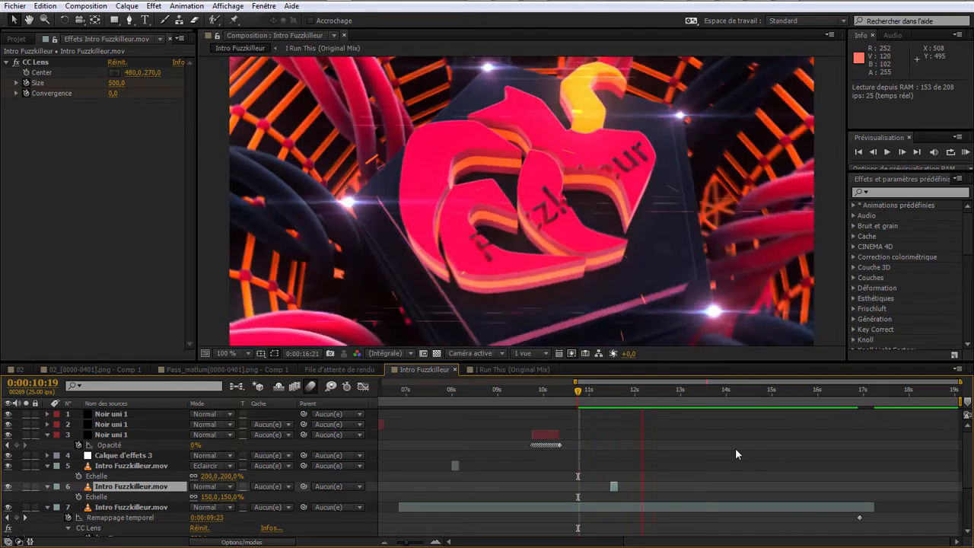
key("space")
mouse_move(642, 394)
left_mouse_down()
mouse_move(671, 394)
mouse_move(660, 394)
left_mouse_up()
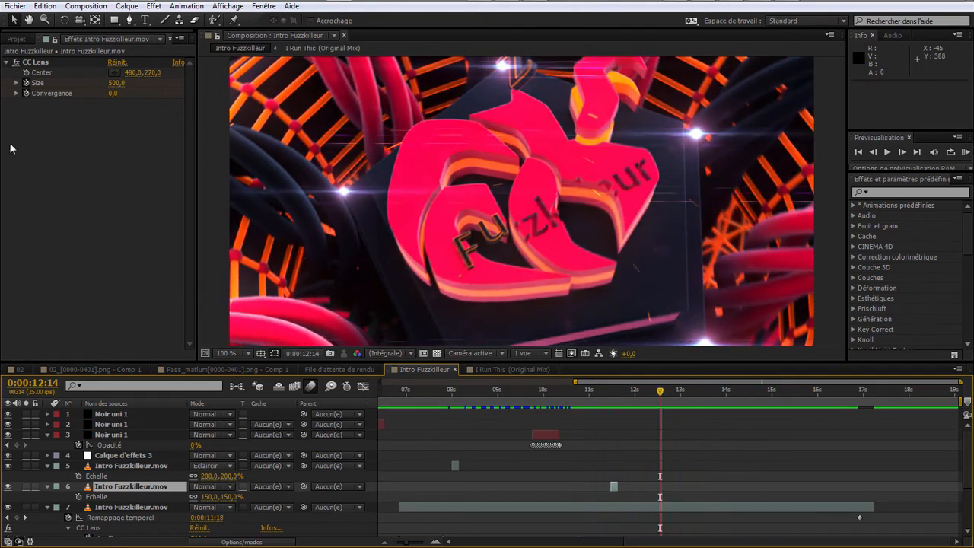
Step: Add Choc.wav to the composition directly above the long CC Lens clip, near the CC Lens transition
left_click(15, 38)
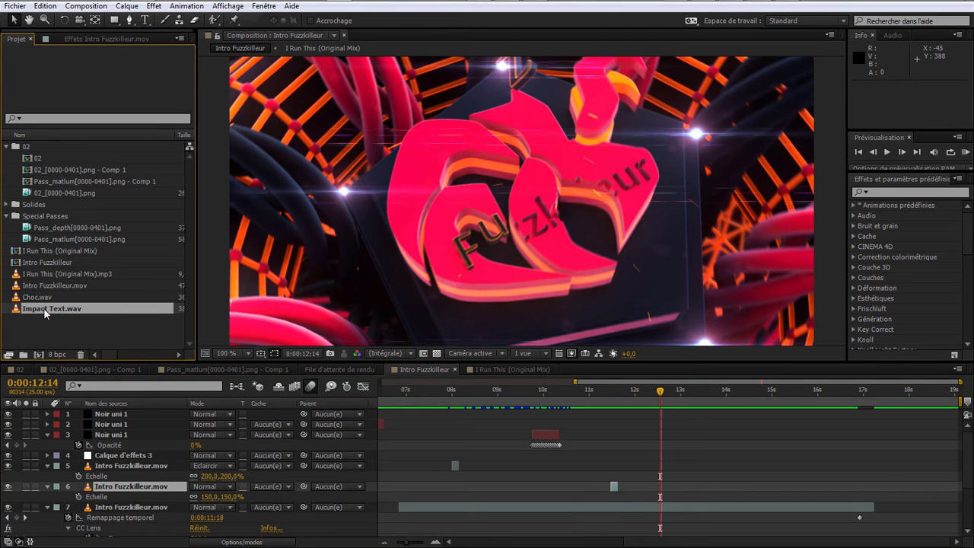
left_click_drag(573, 380, 535, 382)
left_click_drag(462, 394, 454, 404)
left_click_drag(37, 297, 572, 506)
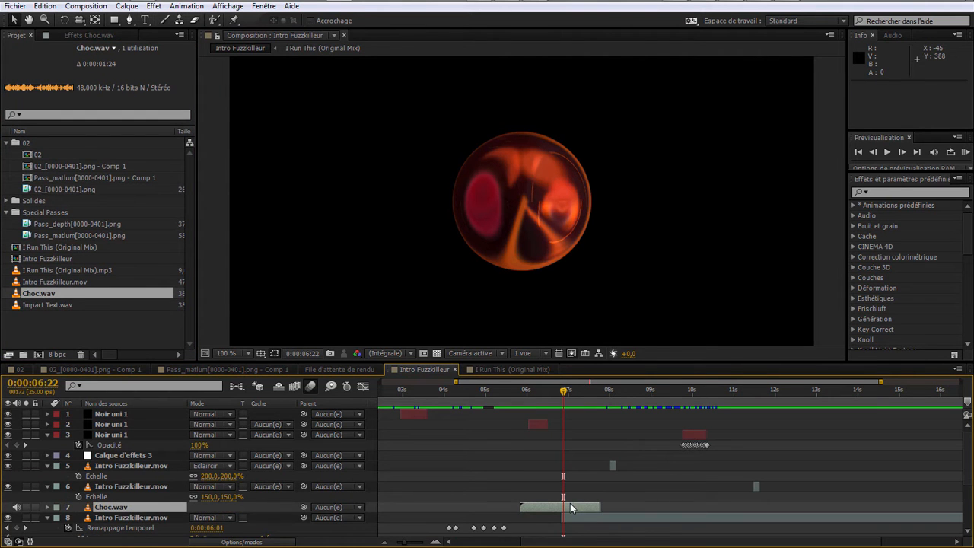
Step: Show Choc.wav's audio waveform and slide the layer to start at 0:00:06:19
key("l")
key("l")
left_click_drag(558, 481, 594, 478)
scroll(586, 487, "down", 3)
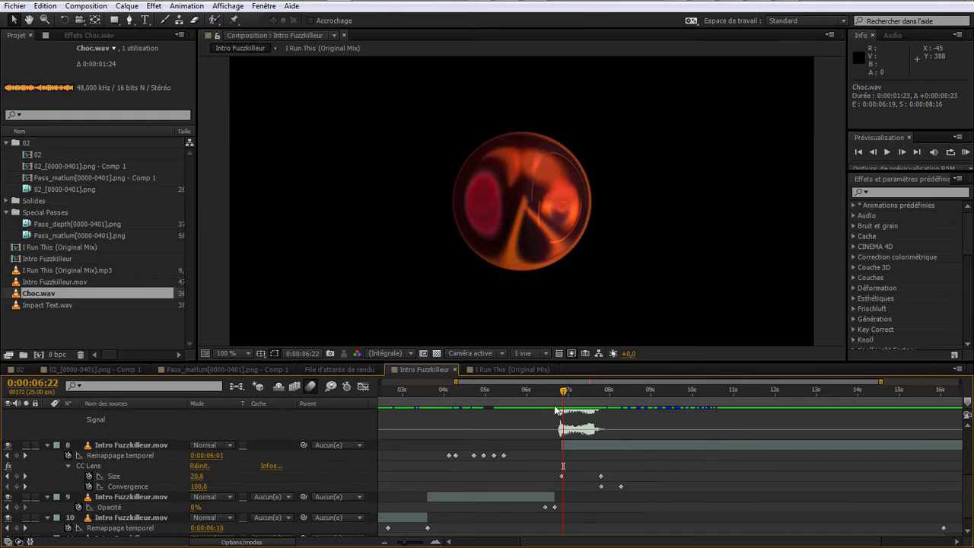
Step: Preview the Choc.wav sound against the CC Lens transition from 0:00:06:03
left_click(531, 392)
key("KP_0")
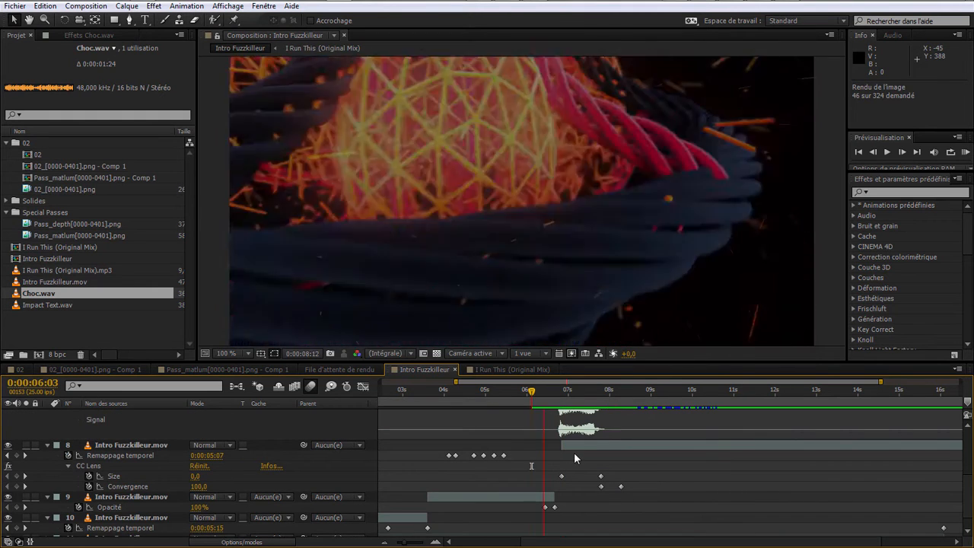
key("space")
Step: Align Choc.wav's start with the start of the CC Lens clip in layer 8, and preview the sync from 0:00:06:03
scroll(579, 456, "up", 2)
left_click_drag(581, 443, 603, 447)
key("KP_0")
key("space")
key("KP_0")
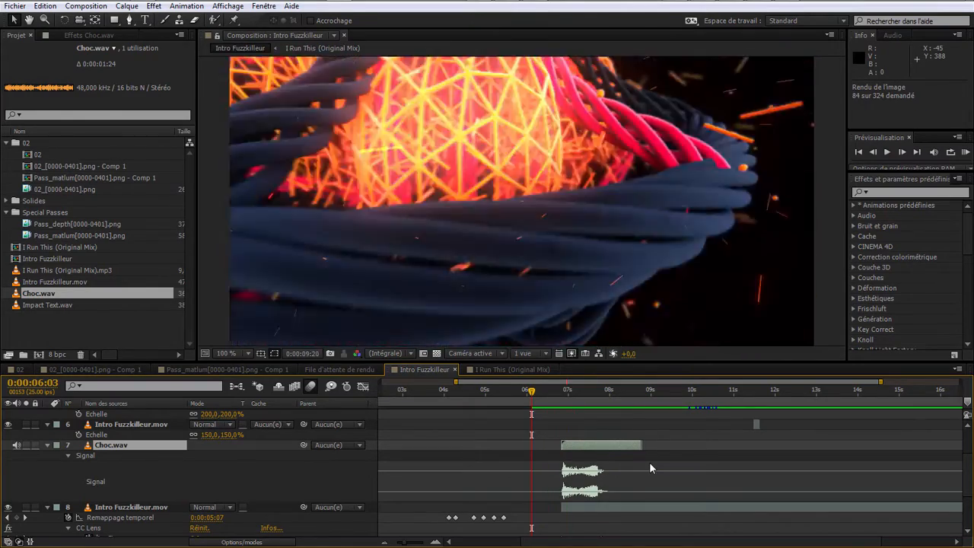
key("space")
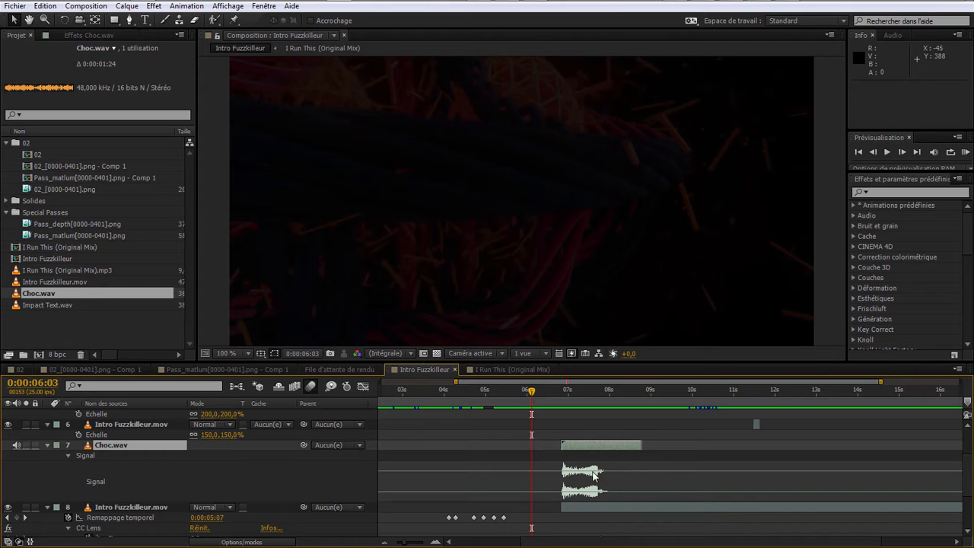
Step: Check the sync of Choc.wav's waveform with the start of the CC Lens clip by previewing from 0:00:06:03
left_click(436, 543)
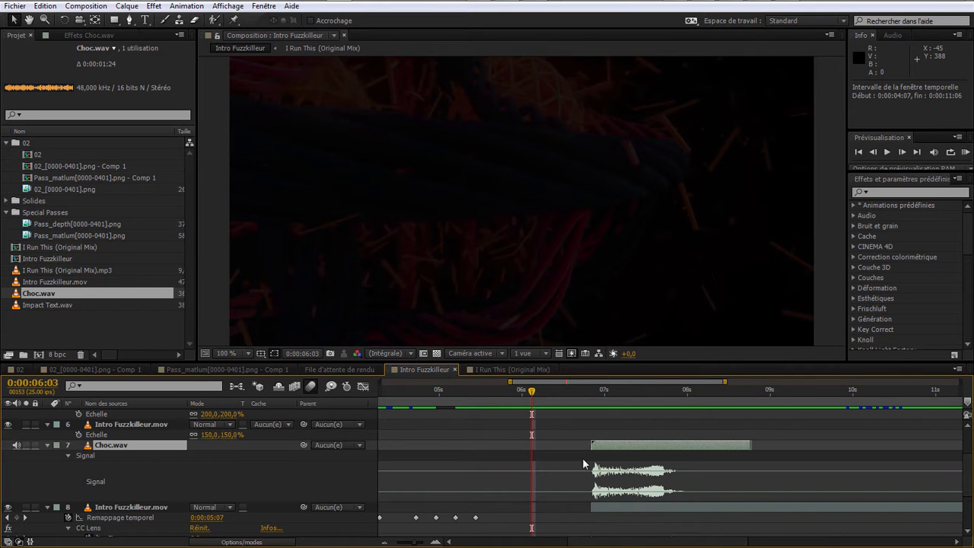
scroll(582, 458, "down", 3)
key("equal")
key("equal")
key("equal")
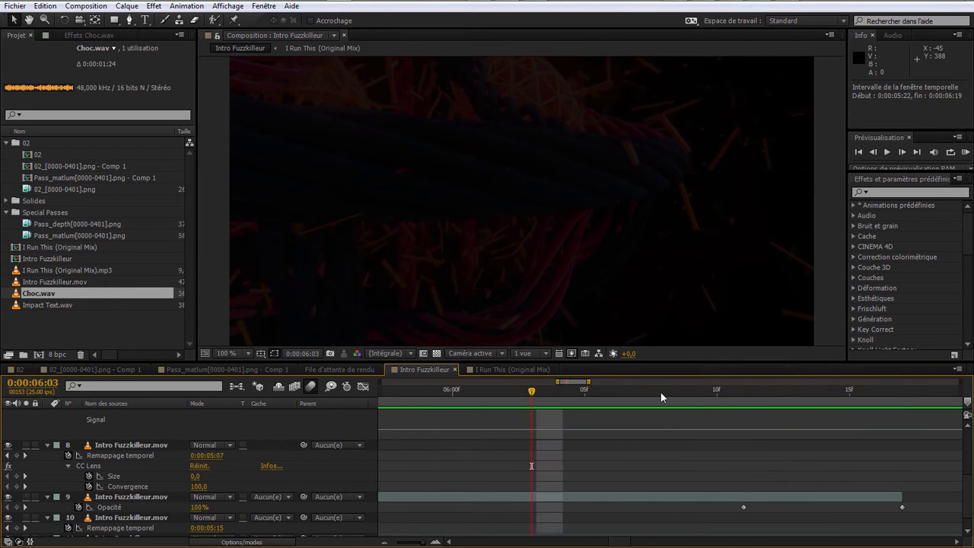
left_click_drag(588, 384, 632, 382)
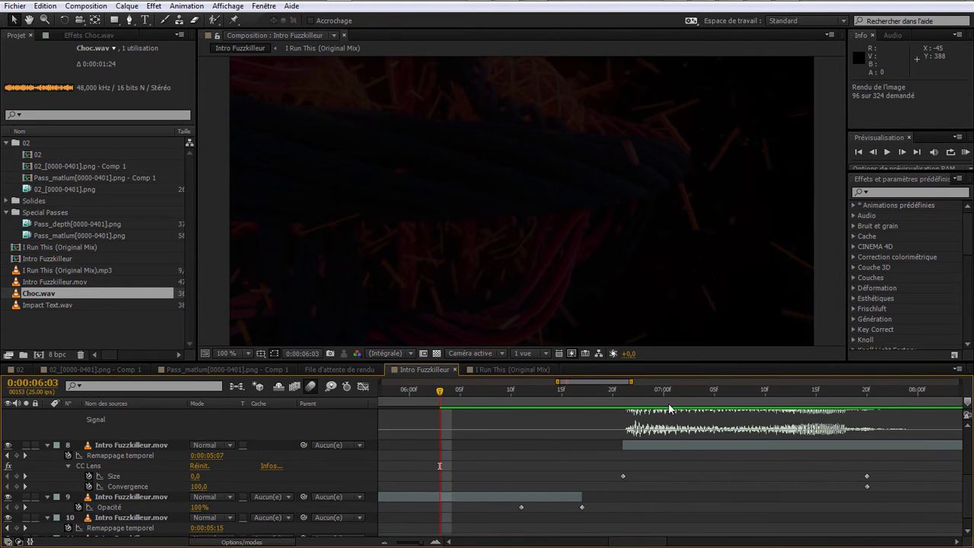
key("space")
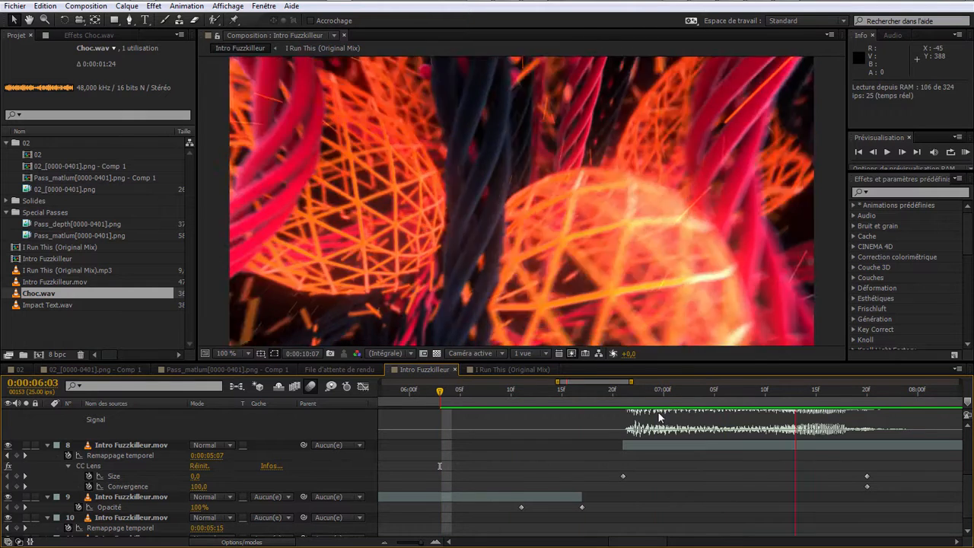
key("space")
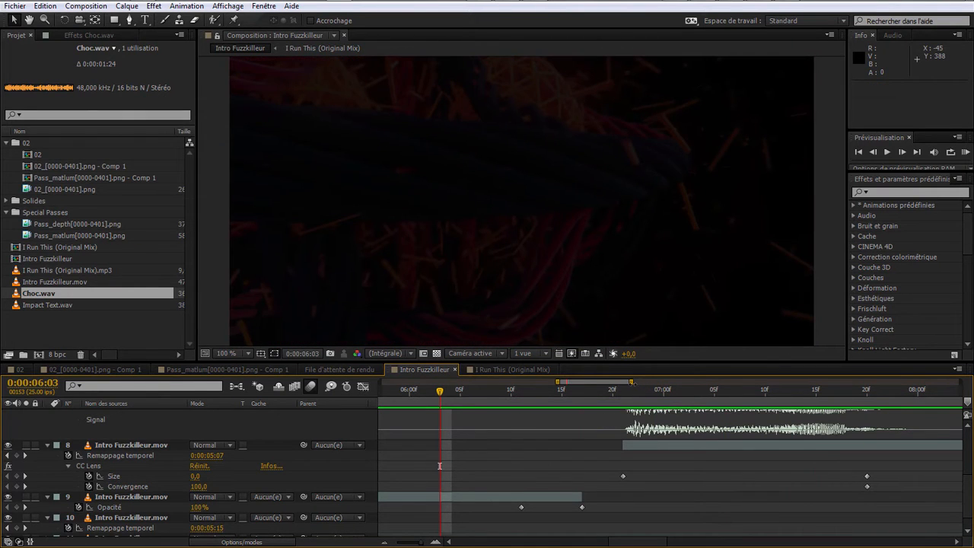
Step: Add Impact Text.wav to the composition directly below Calque d'effets 3, near the Fuzzkilleur title animation
key("minus")
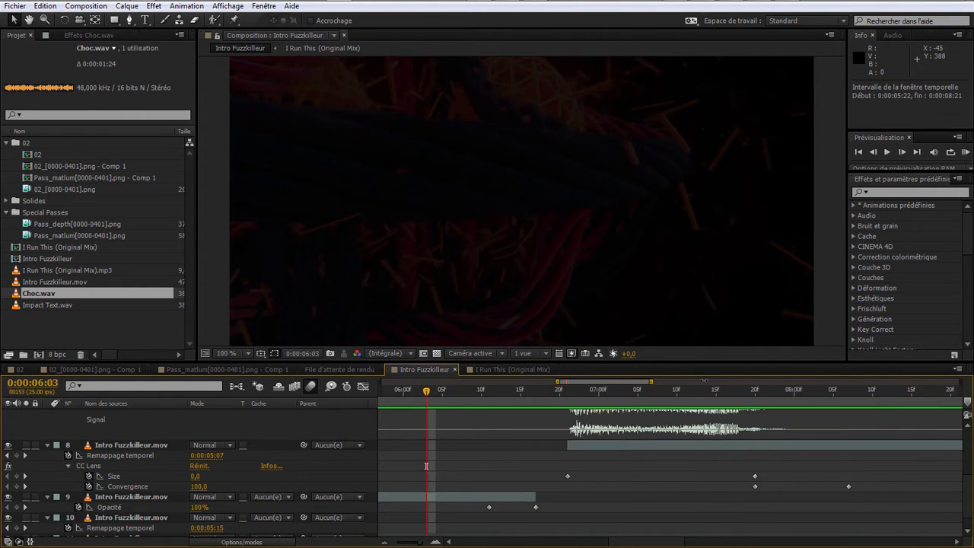
scroll(572, 426, "up", 5)
left_click_drag(560, 385, 493, 383)
left_click_drag(48, 306, 874, 430)
left_click_drag(653, 381, 867, 409)
scroll(765, 446, "up", 1)
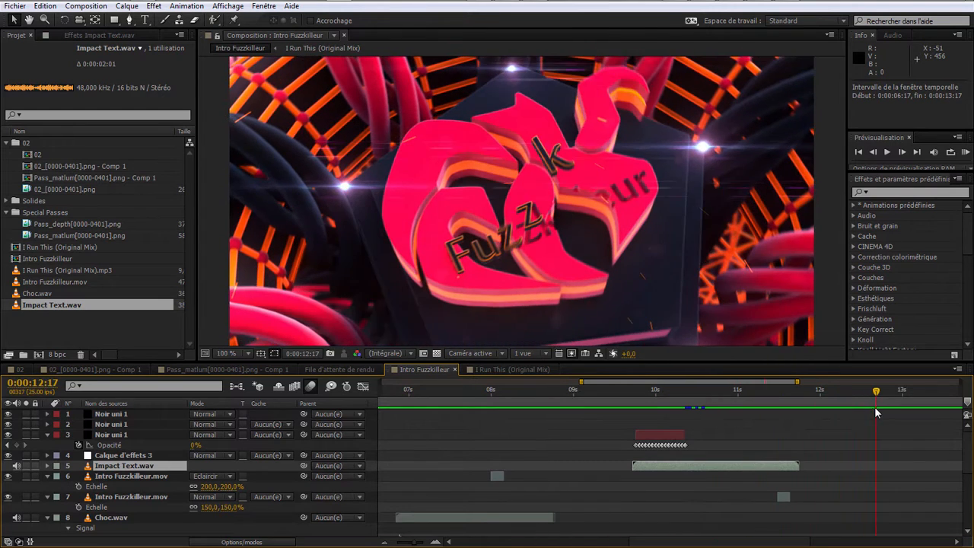
Step: Slide Impact Text.wav to start at 0:00:11:22 and show its audio waveform
left_click_drag(731, 461, 909, 462)
key("l")
key("l")
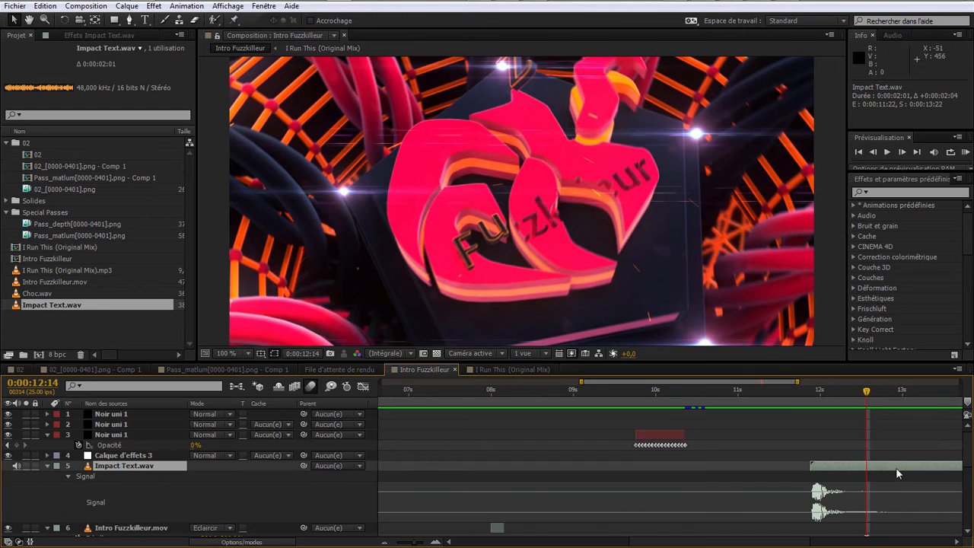
left_click_drag(795, 382, 834, 382)
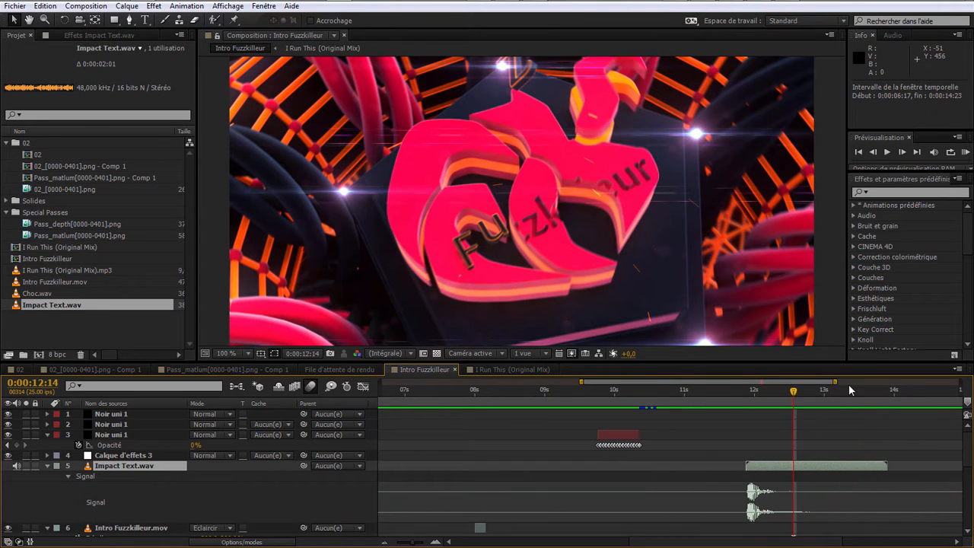
Step: Trim Impact Text.wav to a two-frame hit and place it from 0:00:12:13 to 0:00:12:14 for the title letters
left_click_drag(868, 469, 804, 474)
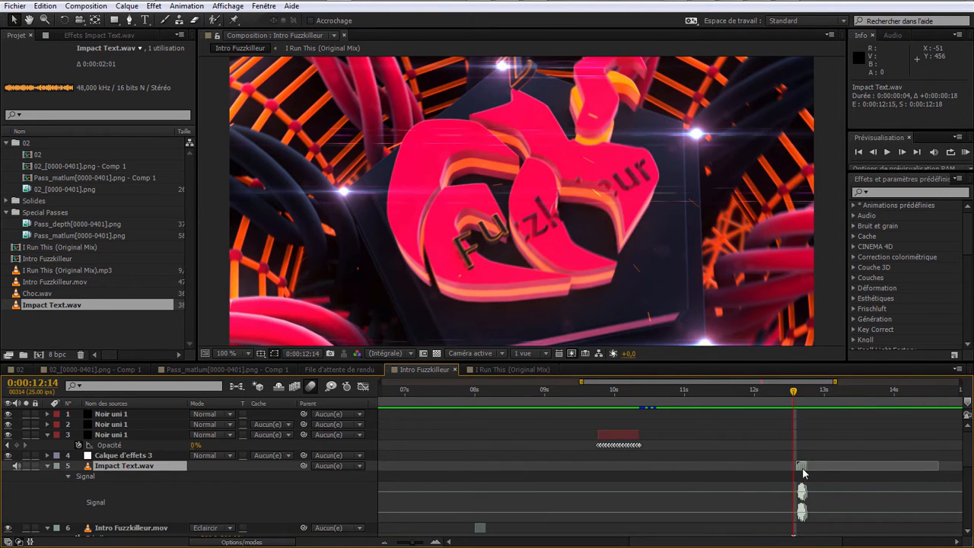
left_click(434, 543)
left_click(434, 543)
left_click_drag(846, 472, 804, 466)
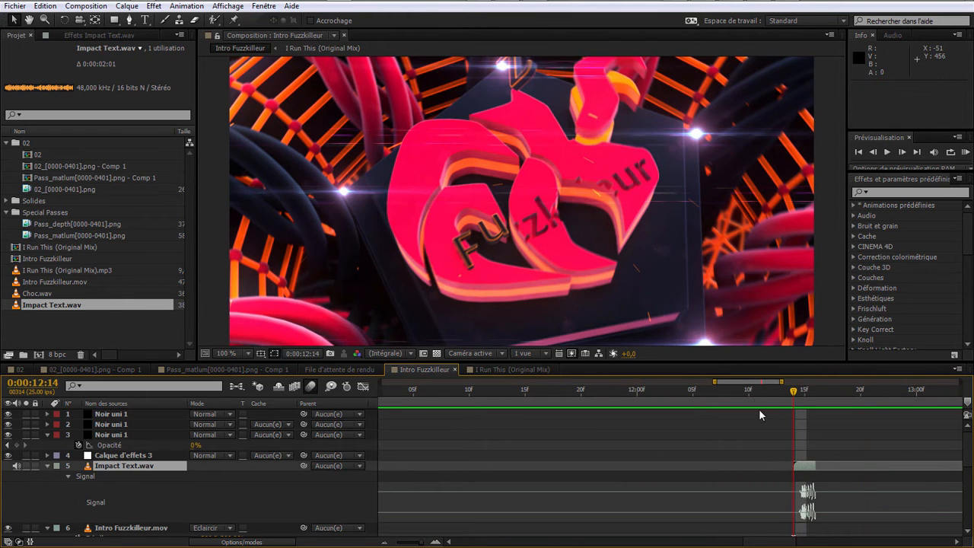
left_click_drag(750, 383, 761, 381)
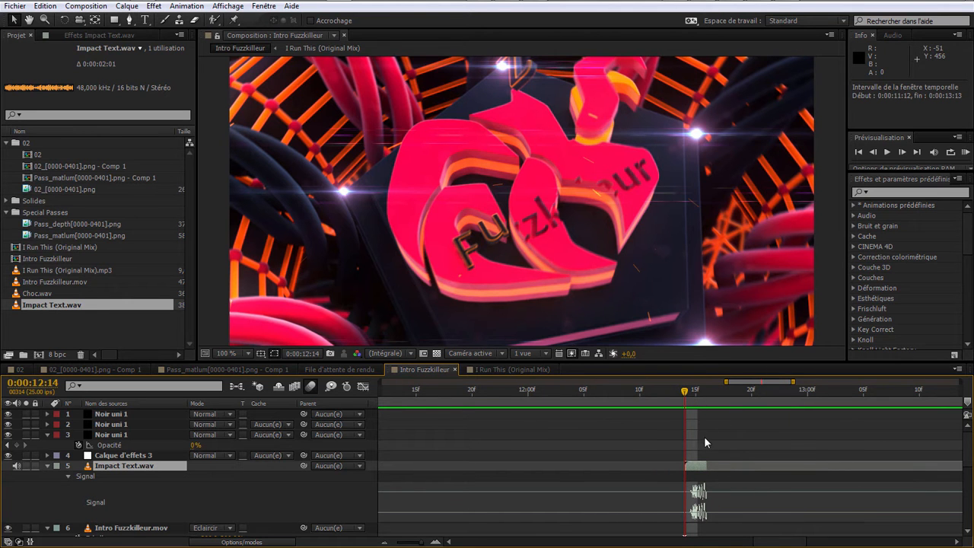
mouse_move(685, 397)
left_mouse_down()
mouse_move(665, 408)
mouse_move(683, 407)
left_mouse_up()
left_click_drag(696, 473, 689, 469)
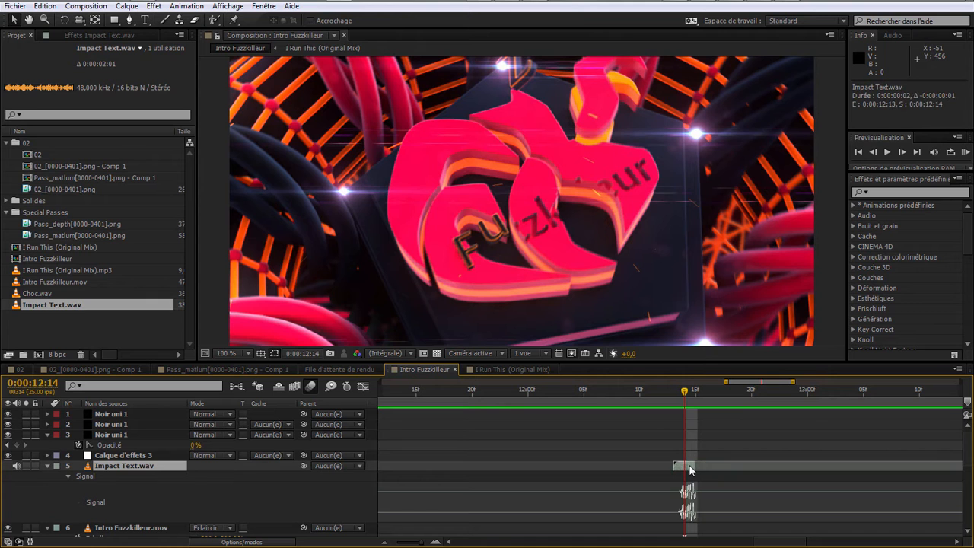
Step: Duplicate the short Impact Text.wav hit twice, starting the copies at 0:00:12:15 and 0:00:12:16 to match the letters
key("ctrl+d")
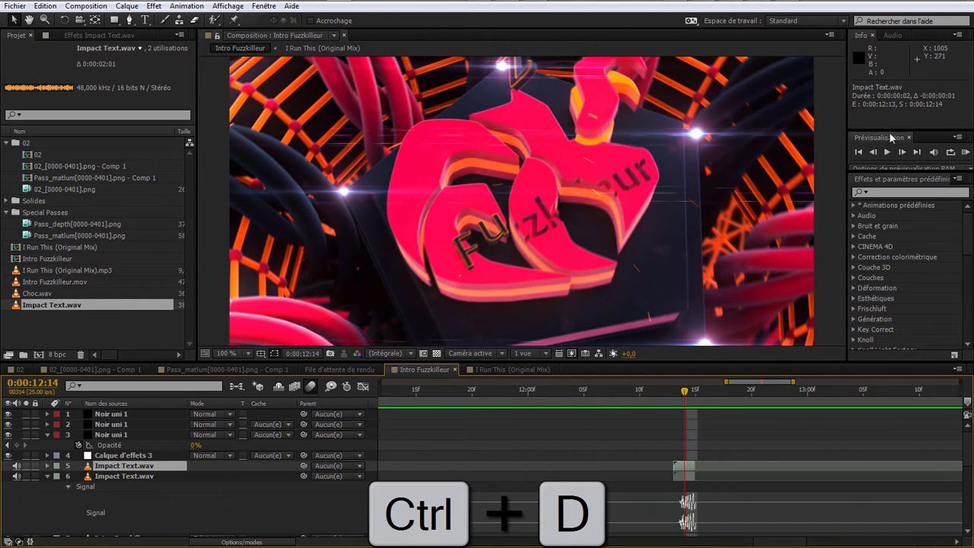
left_click(902, 152)
left_click(902, 153)
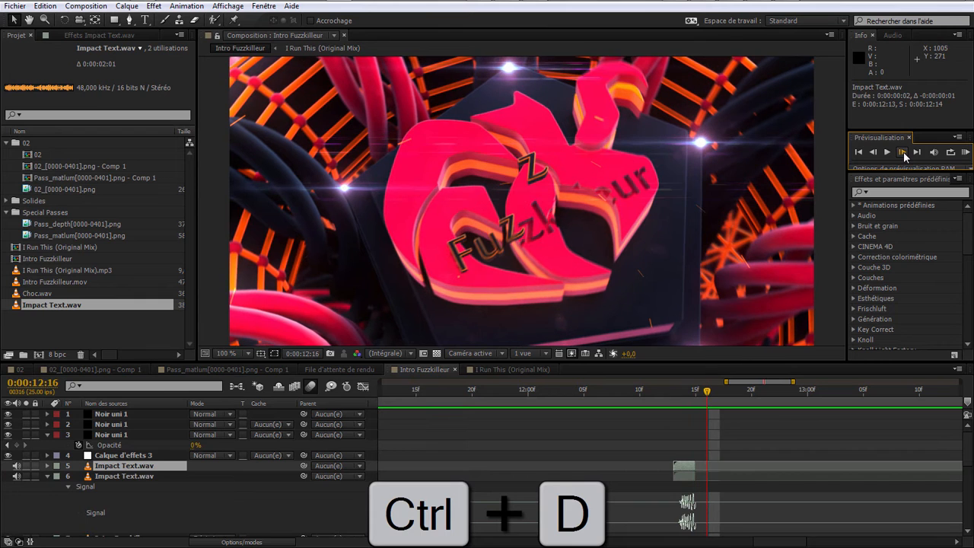
mouse_move(684, 474)
left_mouse_down()
mouse_move(713, 484)
mouse_move(700, 479)
left_mouse_up()
key("ctrl+d")
left_click(903, 153)
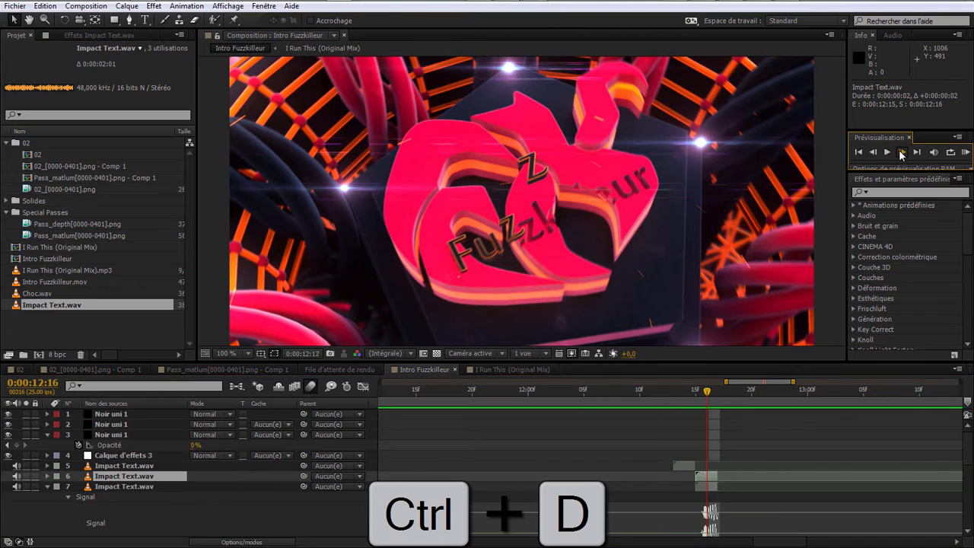
left_click(902, 152)
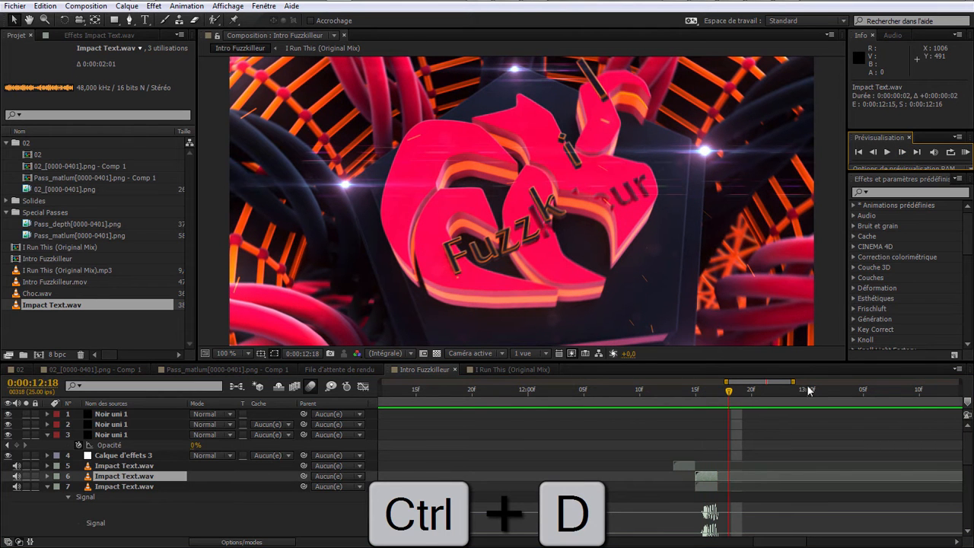
left_click_drag(712, 487, 723, 493)
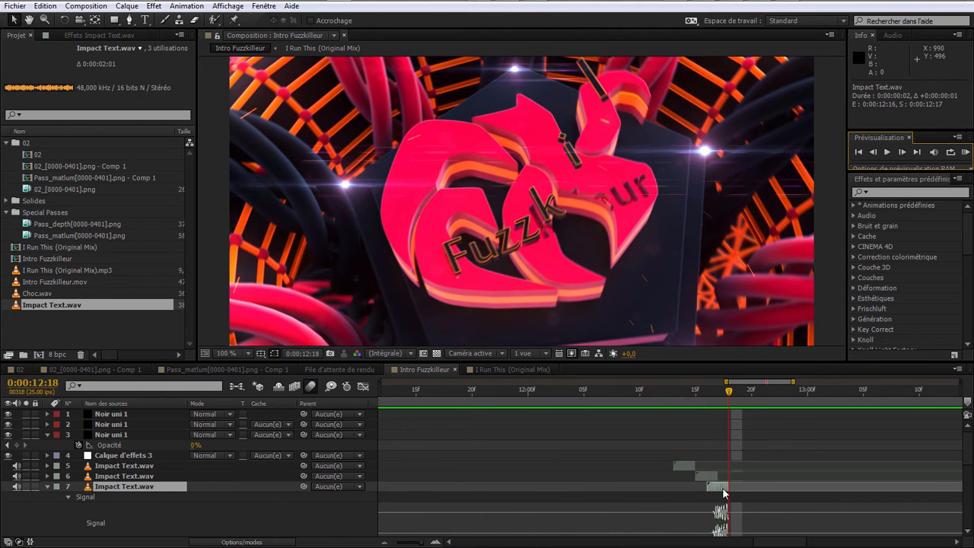
Step: Add two more Impact Text.wav copies to the staggered series, starting at 0:00:12:18 and 0:00:12:20
key("ctrl+d")
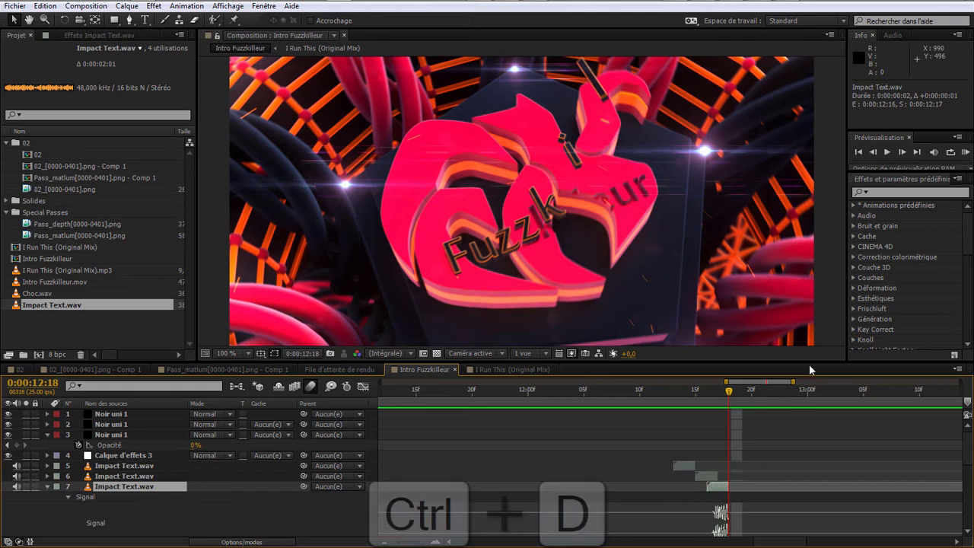
left_click(901, 154)
left_click_drag(713, 495, 737, 501)
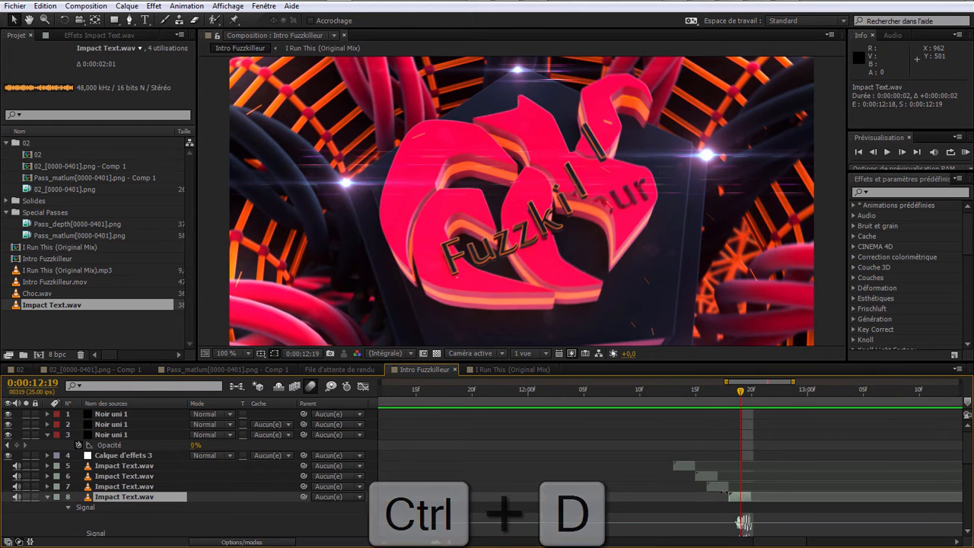
left_click_drag(725, 404, 751, 407)
key("ctrl+d")
left_click_drag(744, 507, 757, 511)
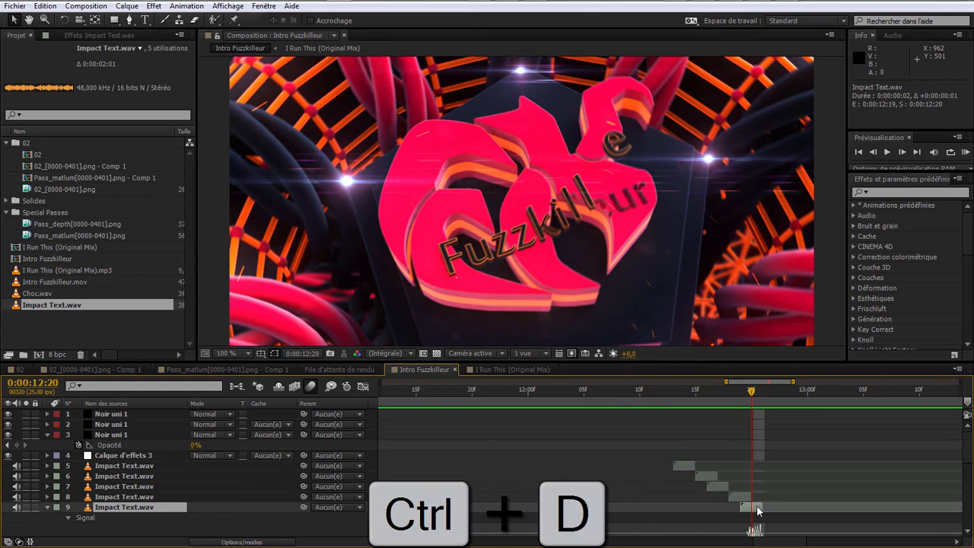
left_click(757, 401)
left_click_drag(748, 507, 759, 511)
Step: Continue the series with four Impact Text.wav copies starting one frame apart, from 0:00:12:21 to 0:00:12:24
key("ctrl+d")
scroll(763, 494, "down", 1)
left_click_drag(768, 487, 790, 511)
key("ctrl+d")
key("ctrl+d")
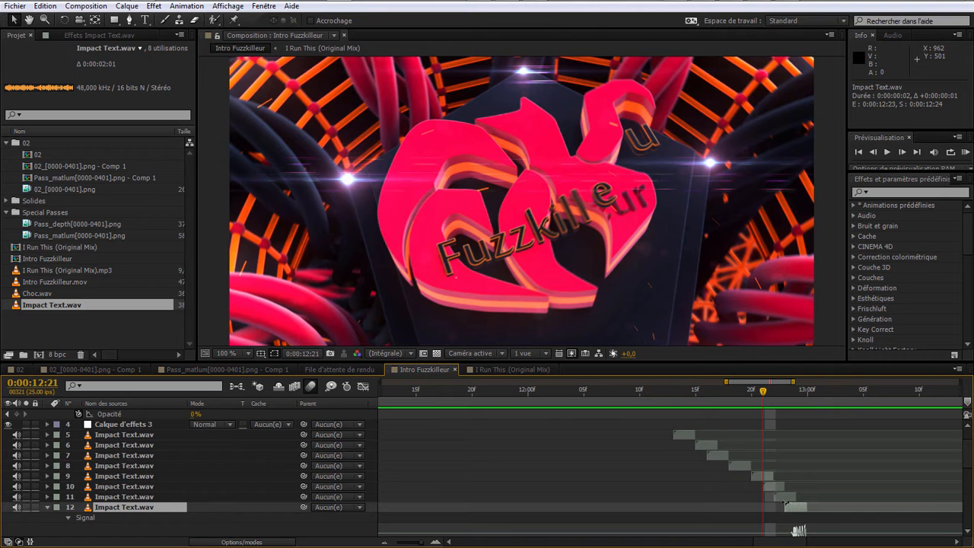
left_click_drag(766, 403, 806, 410)
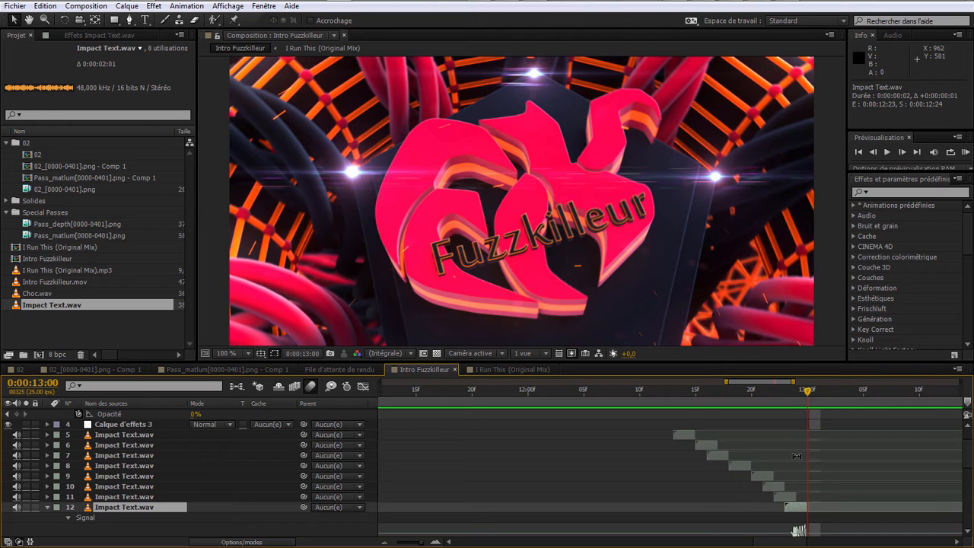
key("ctrl+d")
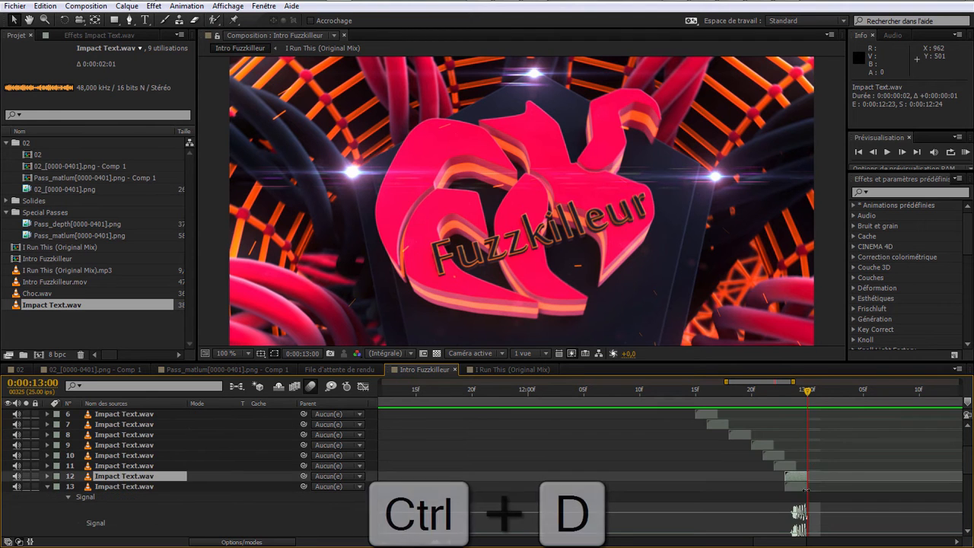
left_click_drag(798, 487, 809, 487)
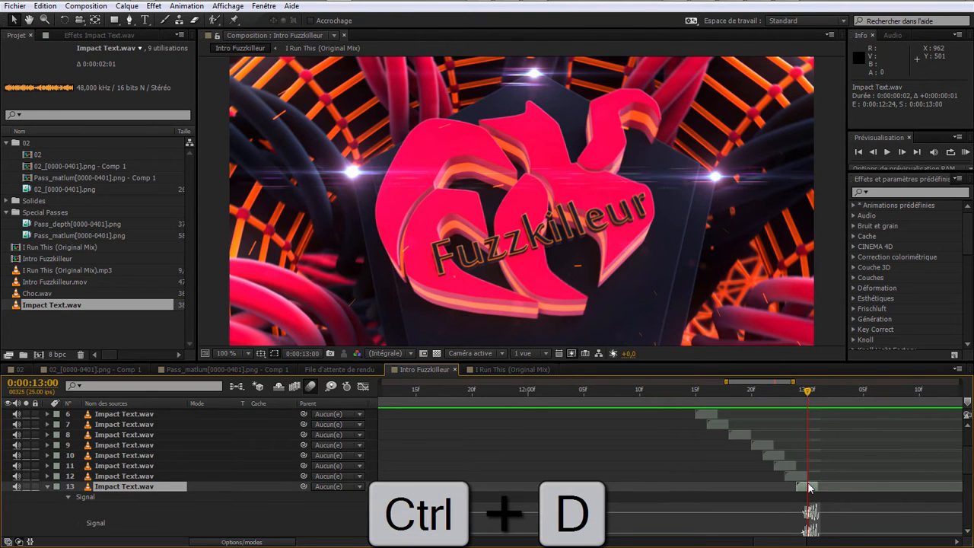
Step: Duplicate the last Impact Text.wav hit twice, leaving one copy at 0:00:12:24 and starting the other at 0:00:13:00
key("ctrl+d")
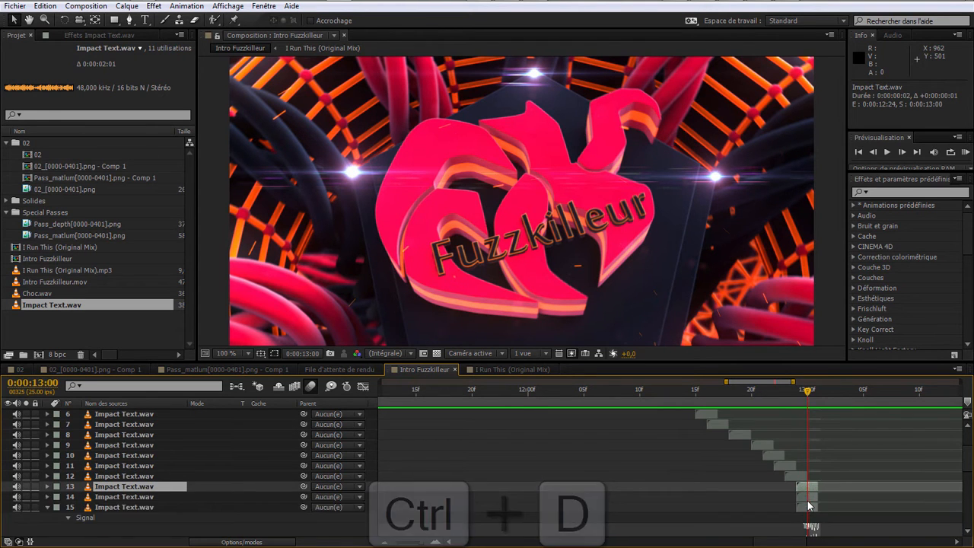
key("ctrl+d")
left_click_drag(810, 507, 822, 506)
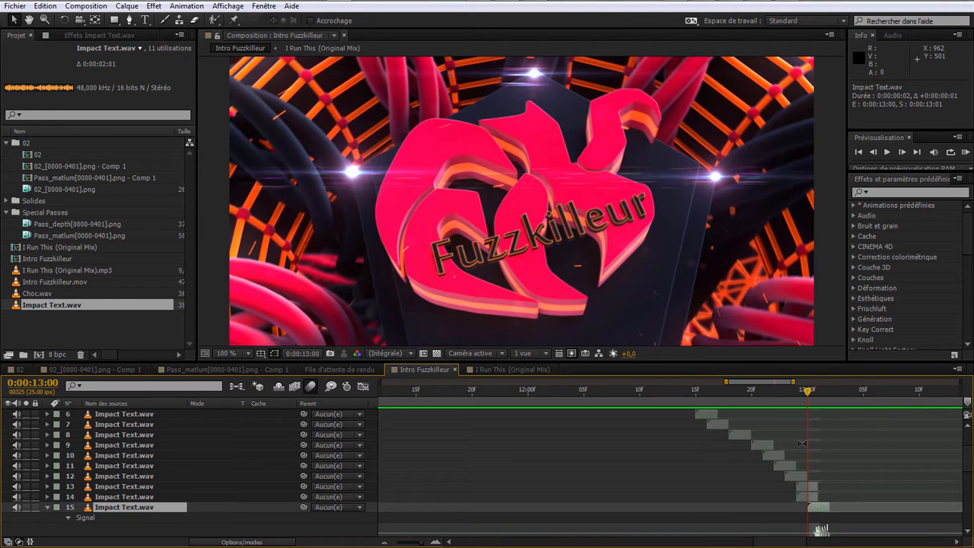
left_click(812, 497)
left_click(814, 505)
Step: Preview the staggered impact sounds against the title letters from 0:00:12:01
left_click_drag(801, 401, 639, 417)
left_click(811, 497)
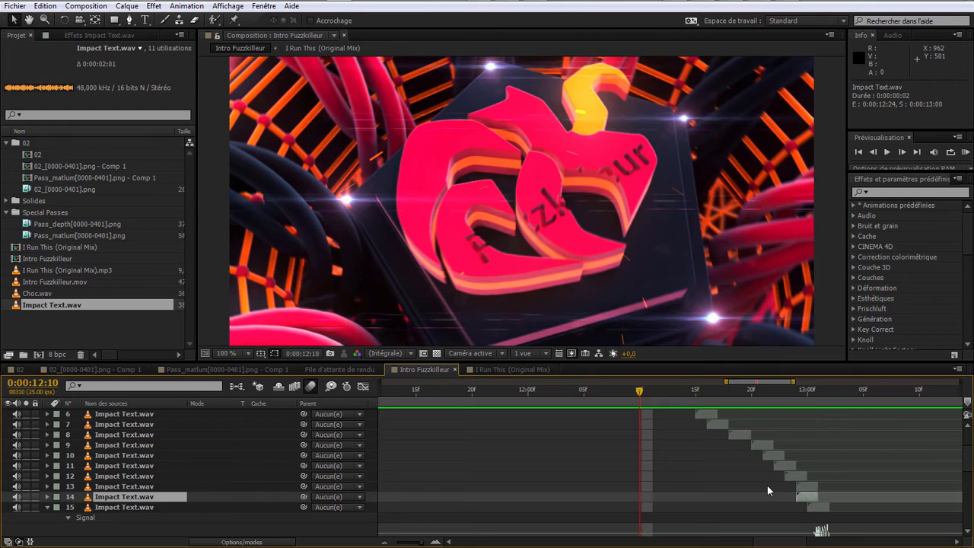
key("KP_0")
key("KP_0")
key("KP_0")
key("KP_0")
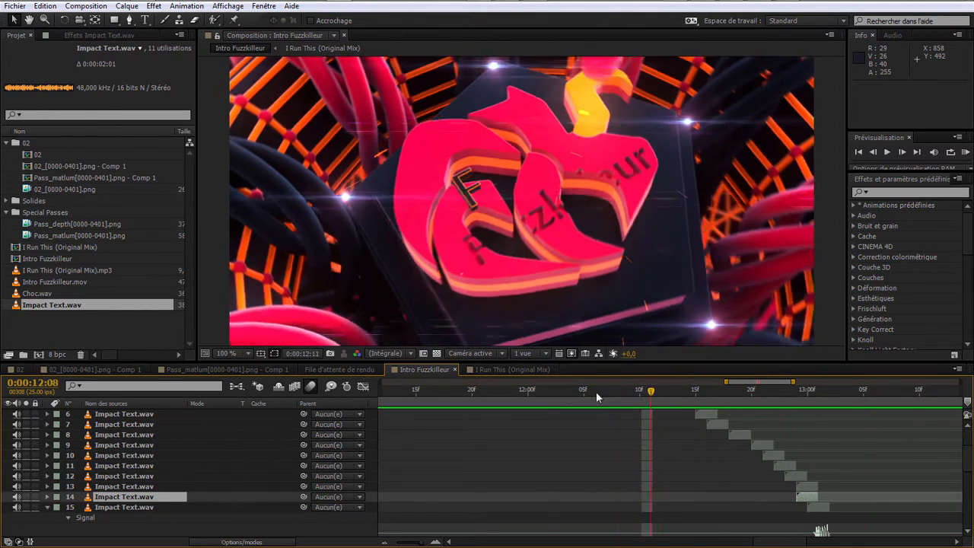
left_click(538, 389)
key("KP_0")
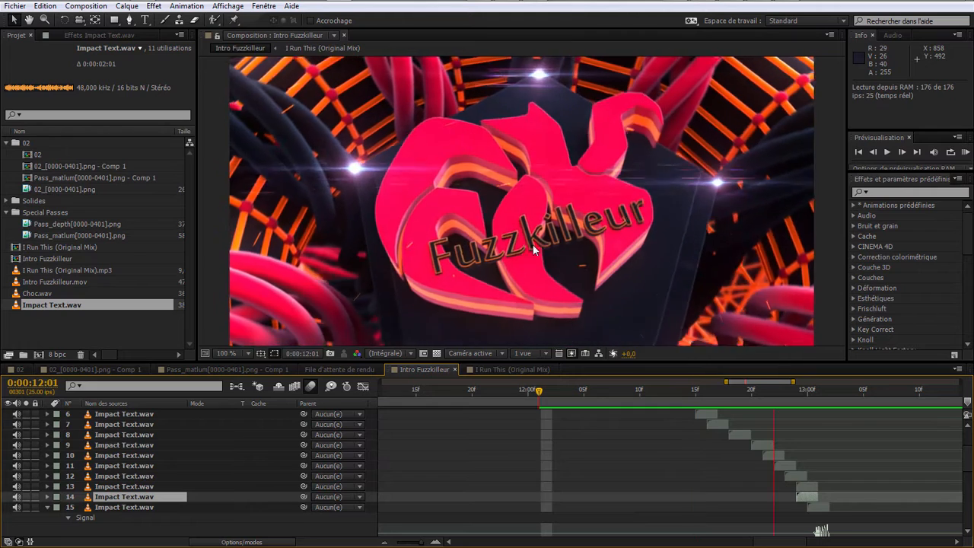
key("KP_0")
Step: Duplicate the long CC Lens clip, split the duplicate at 0:00:13:10 and delete its earlier part
left_click_drag(792, 383, 931, 383)
left_click_drag(568, 396, 548, 396)
key("KP_0")
key("KP_0")
key("KP_0")
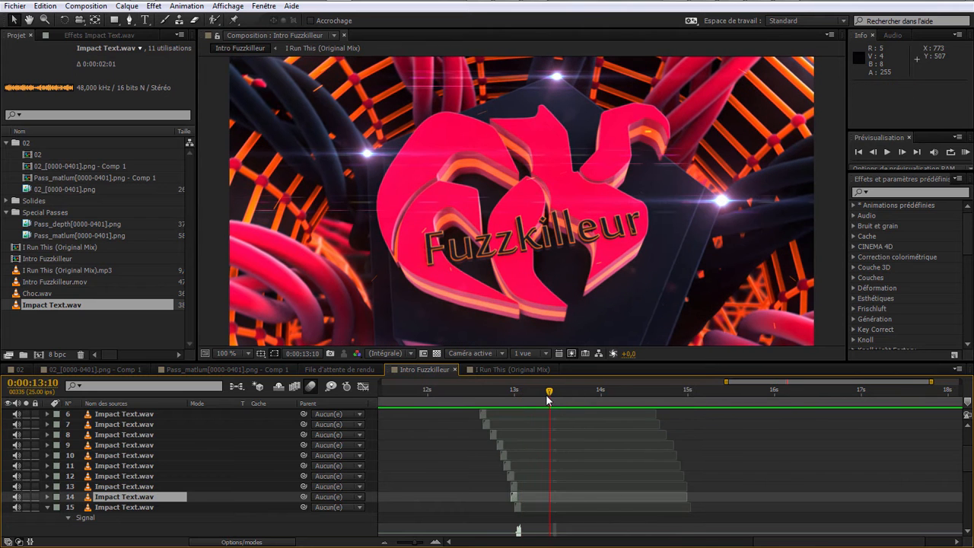
scroll(538, 455, "down", 5)
left_click(551, 455)
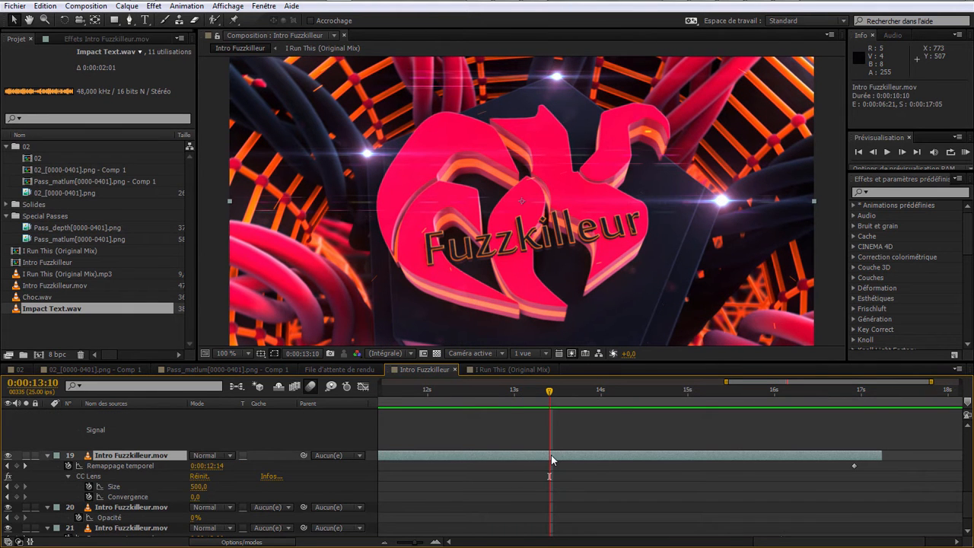
key("ctrl+d")
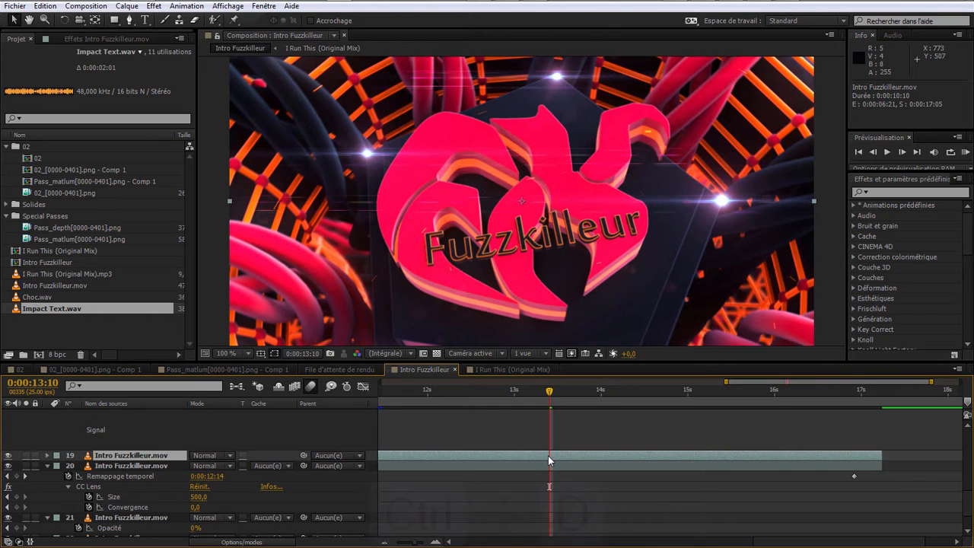
key("ctrl+shift+d")
left_click(536, 464)
key("Delete")
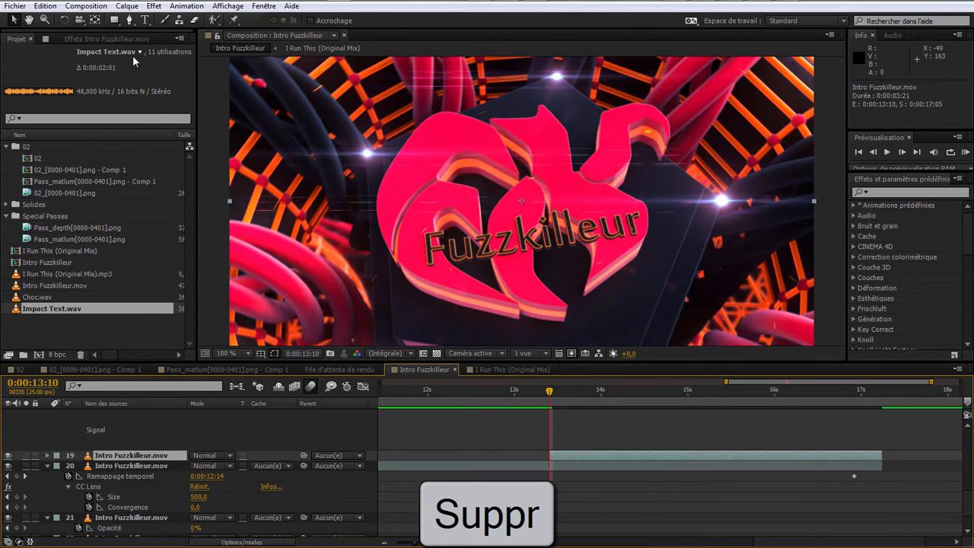
Step: Reset the split clip's CC Lens effect at 0:00:13:10 so Size is keyframed at 50 and Convergence at 100
left_click(114, 38)
right_click(122, 110)
left_click(104, 146)
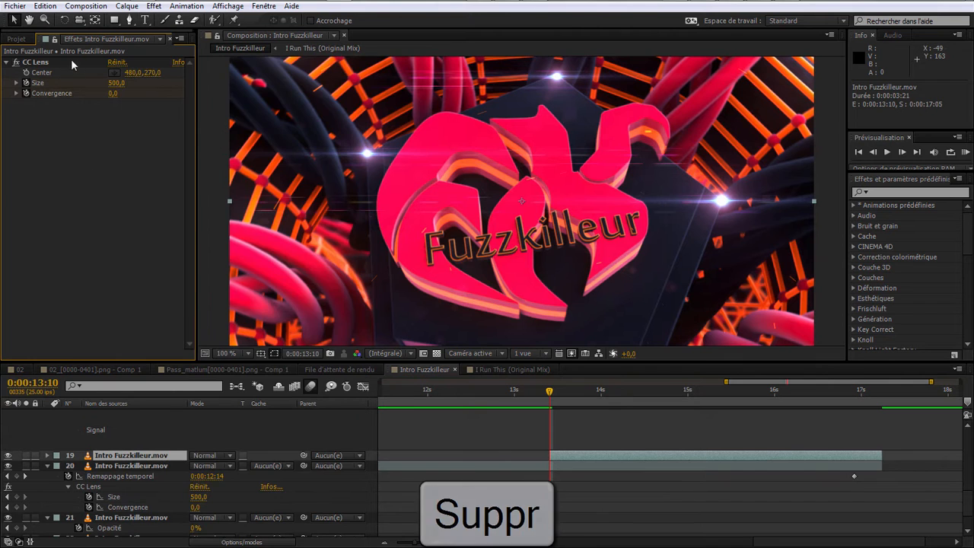
left_click(117, 62)
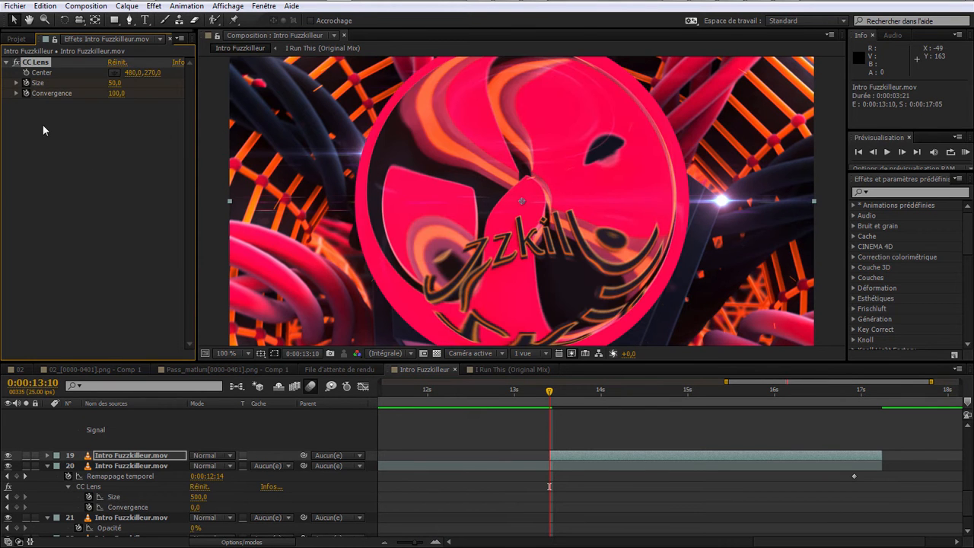
left_click_drag(115, 89, 105, 96)
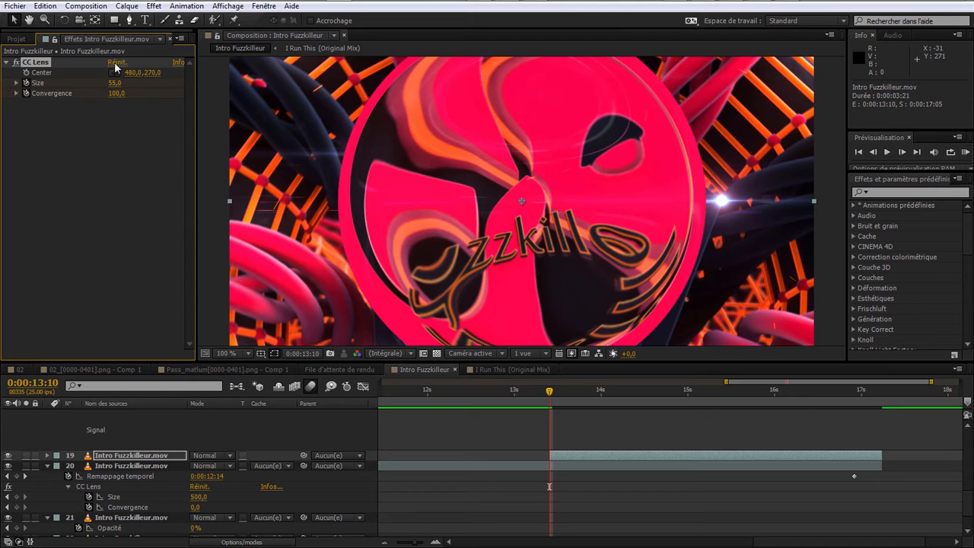
left_click(116, 63)
Step: Keyframe the split clip's CC Lens Size to 500 at 0:00:14:00 and reveal the layer's keyframed properties
left_click_drag(564, 402, 600, 409)
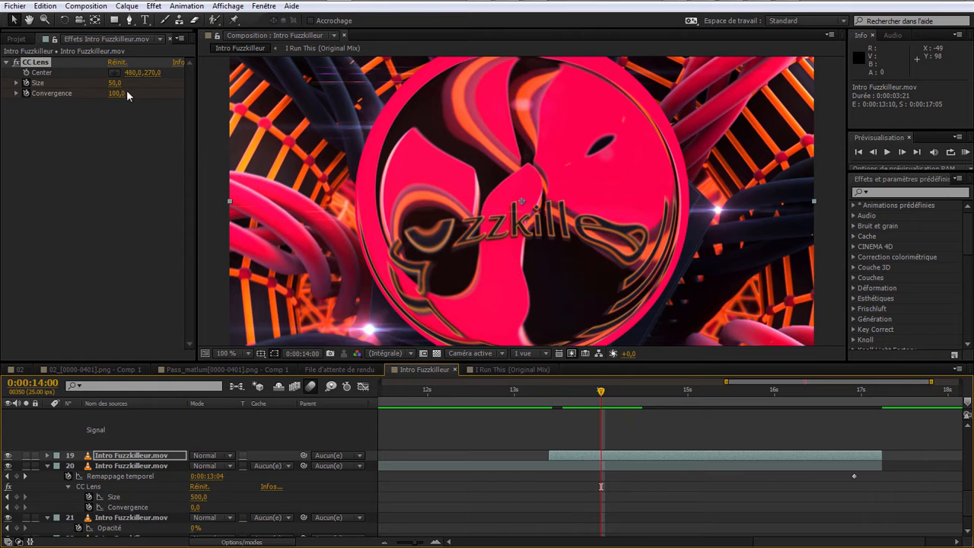
left_click_drag(115, 91, 156, 93)
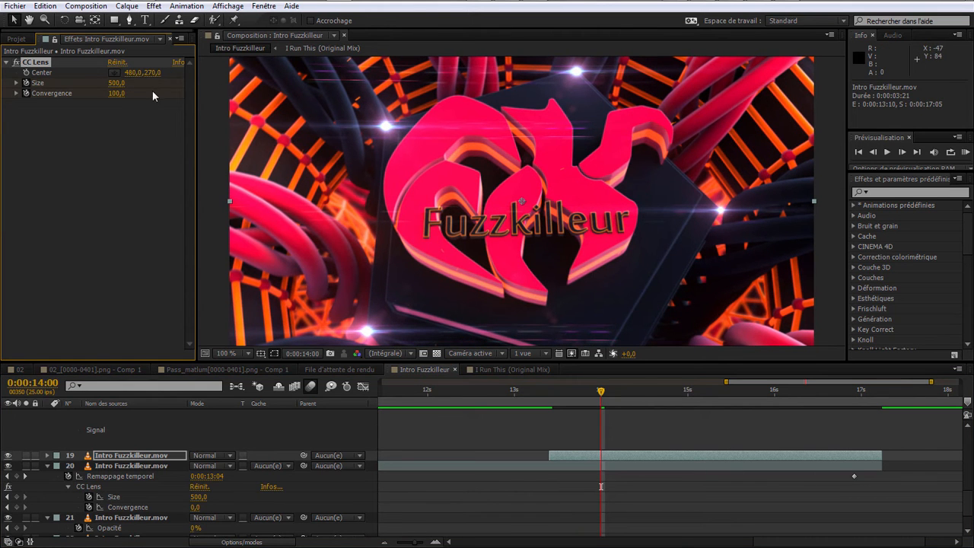
left_click_drag(646, 394, 662, 398)
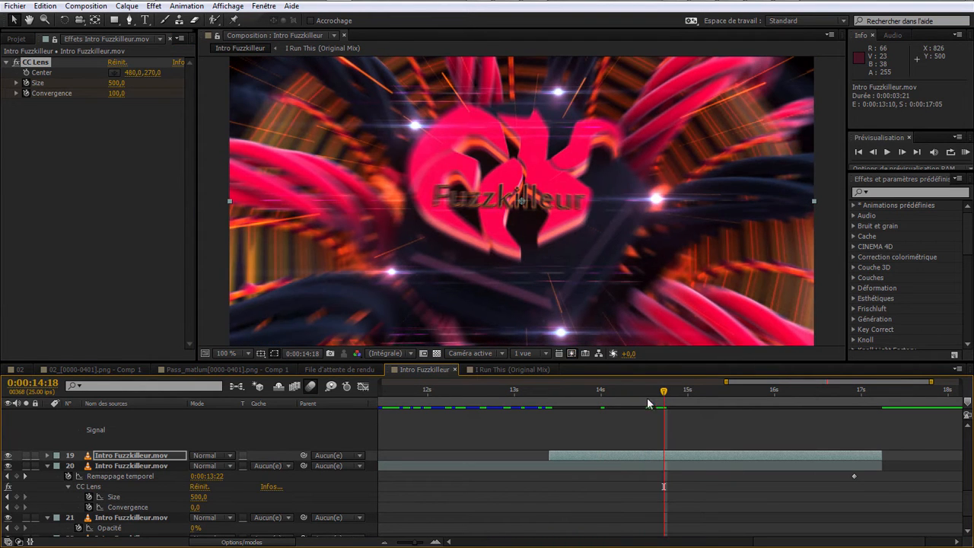
key("u")
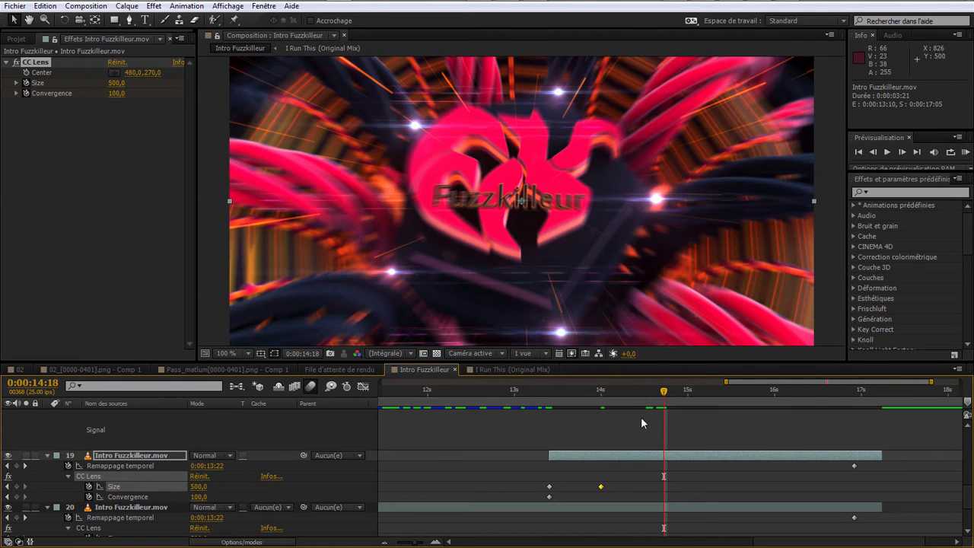
Step: Restart the Convergence animation with a keyframe of 100 at 0:00:14:00 and one of 0 at 0:00:14:15
left_click(599, 400)
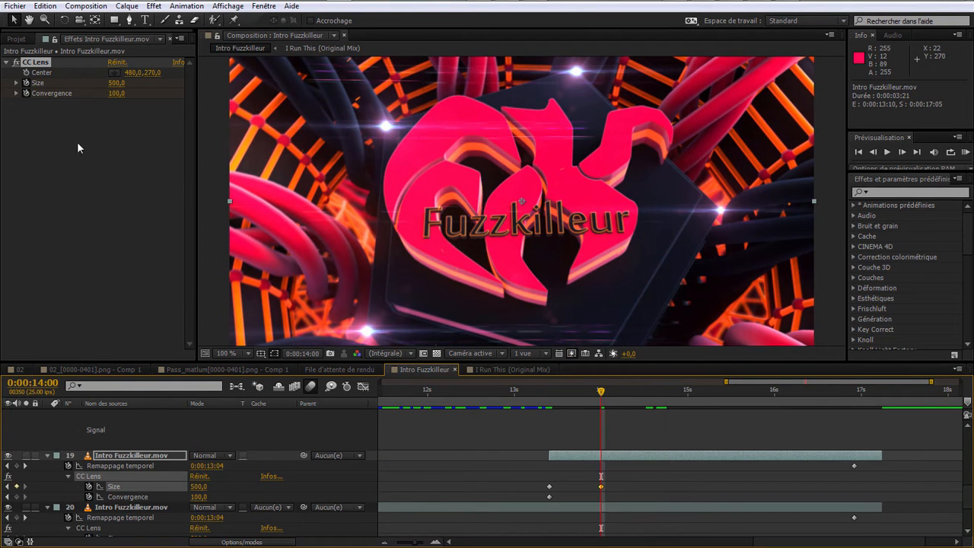
double_click(28, 95)
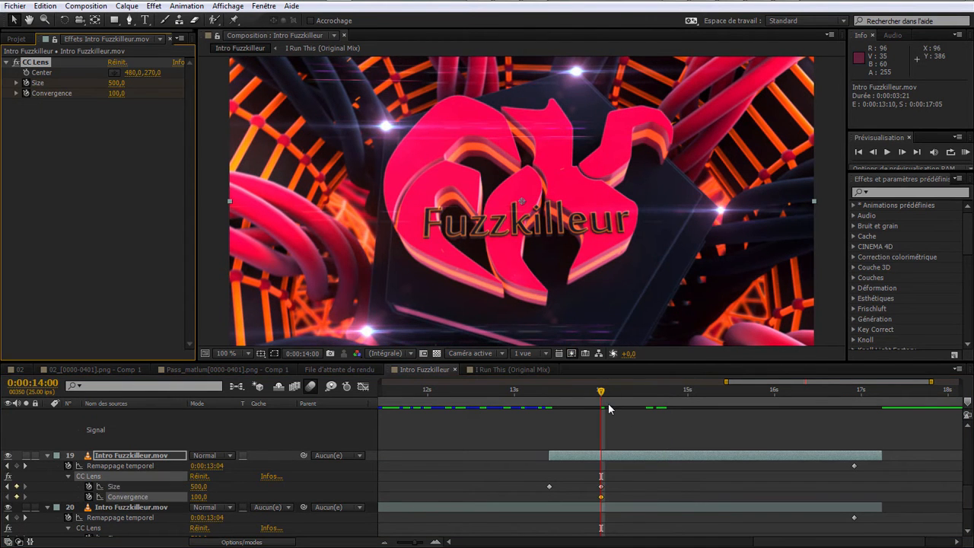
left_click(115, 94)
type("0")
key("Return")
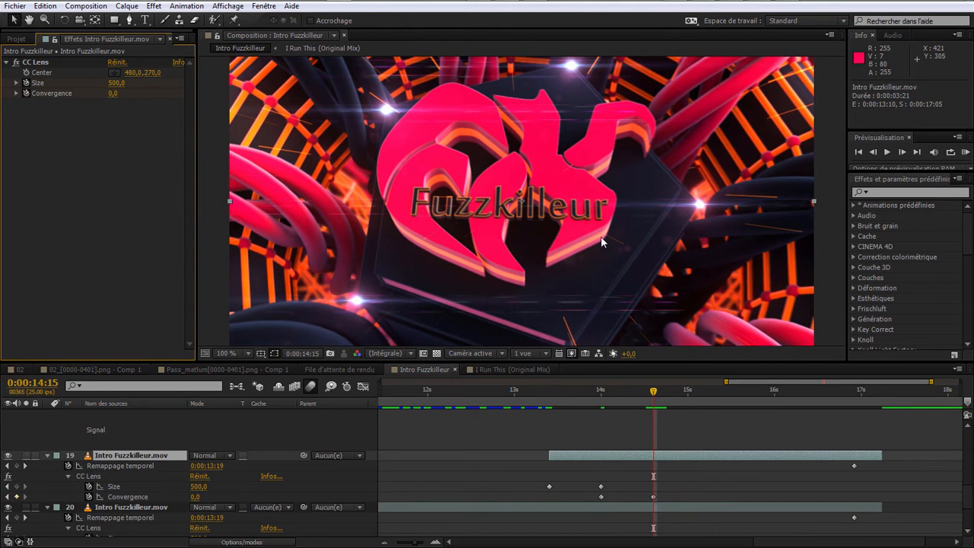
Step: Preview the new lens transition around 0:00:13:10, starting just before the split
left_click(532, 402)
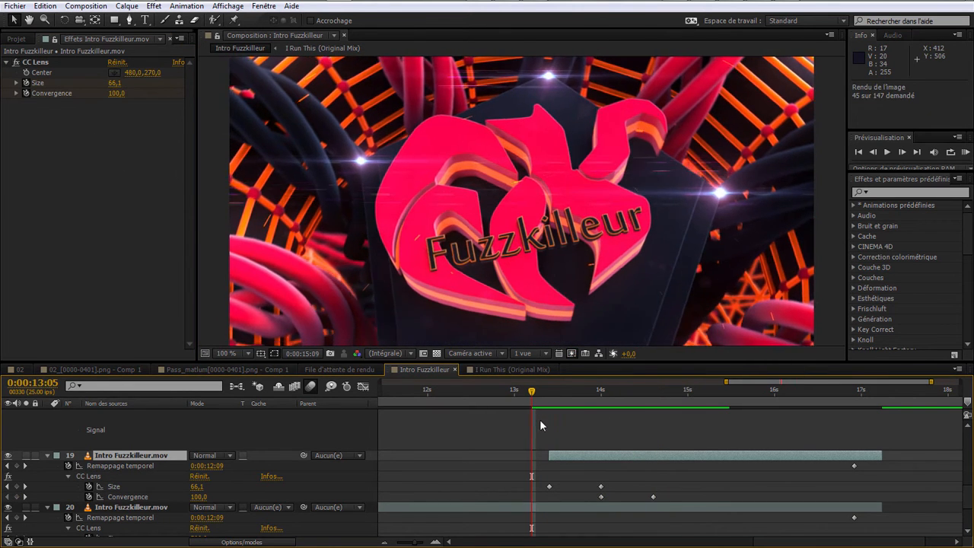
key("KP_0")
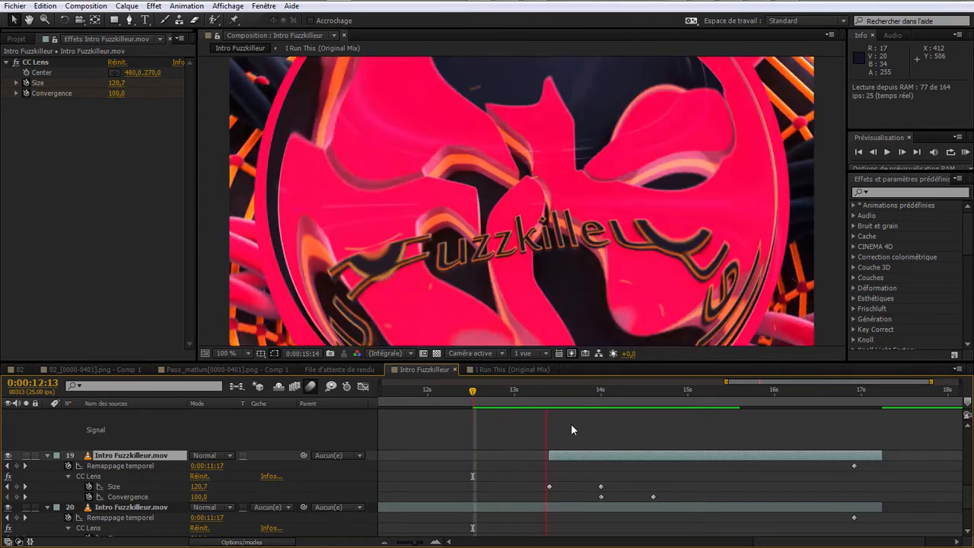
left_click_drag(580, 392, 529, 418)
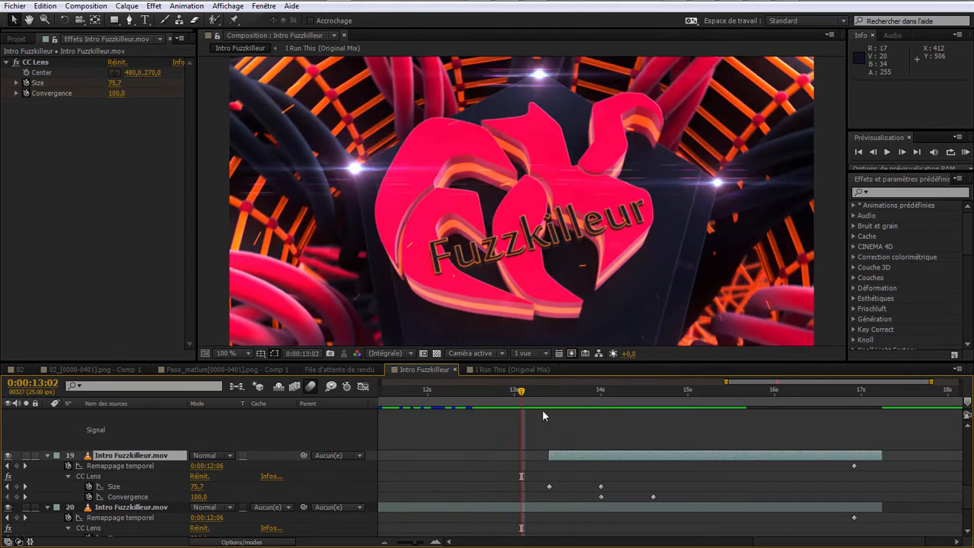
Step: Duplicate the split clip, trim the copy to run from 0:00:13:20 to 0:00:14:01 and remove its CC Lens effect
left_click(581, 398)
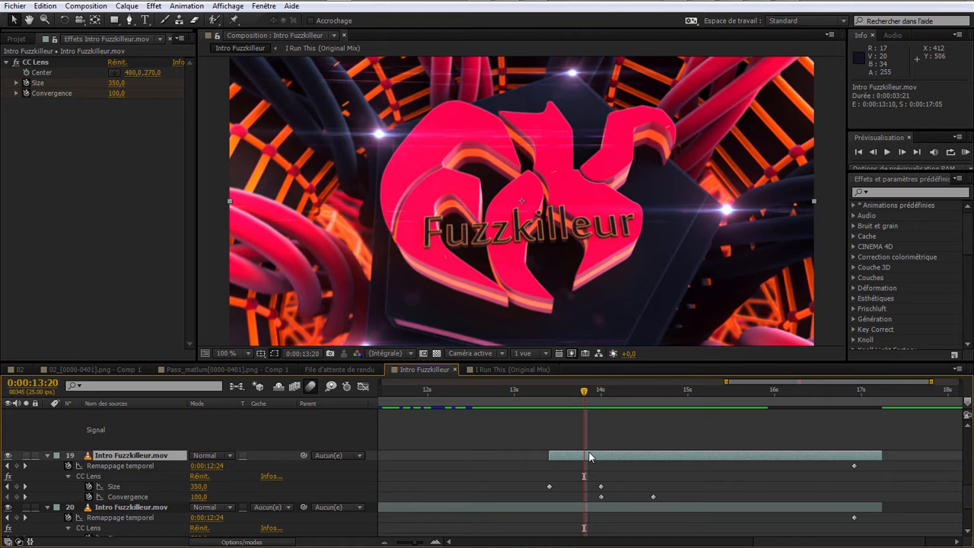
key("ctrl+d")
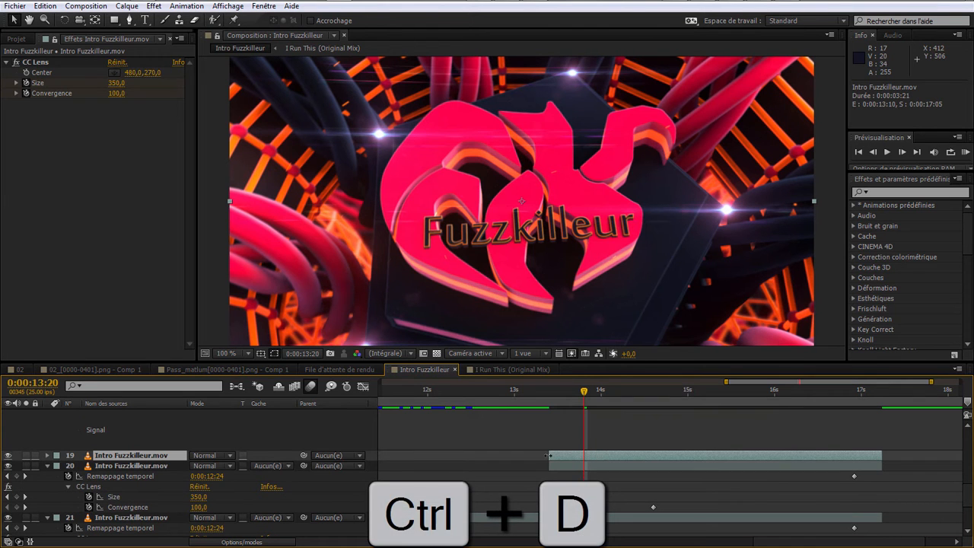
left_click_drag(749, 461, 603, 462)
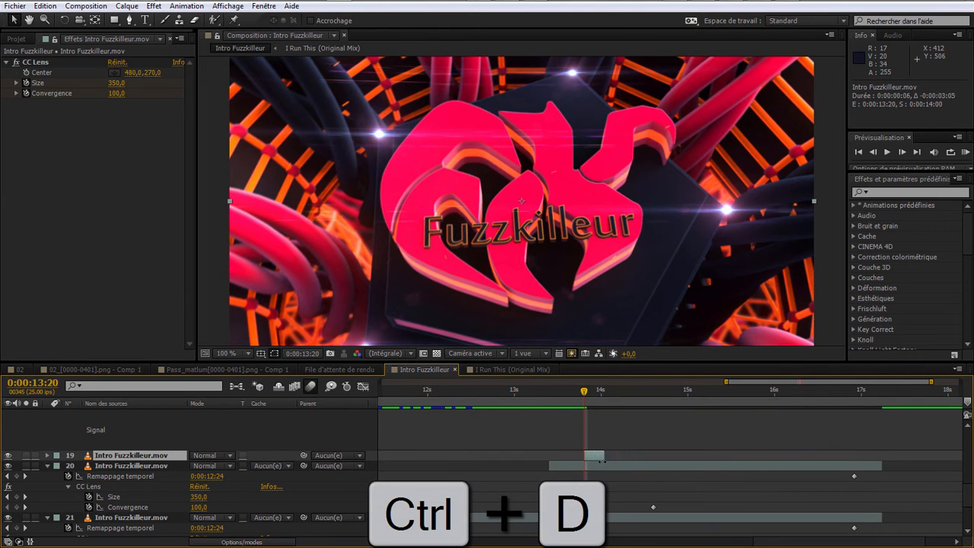
left_click(35, 62)
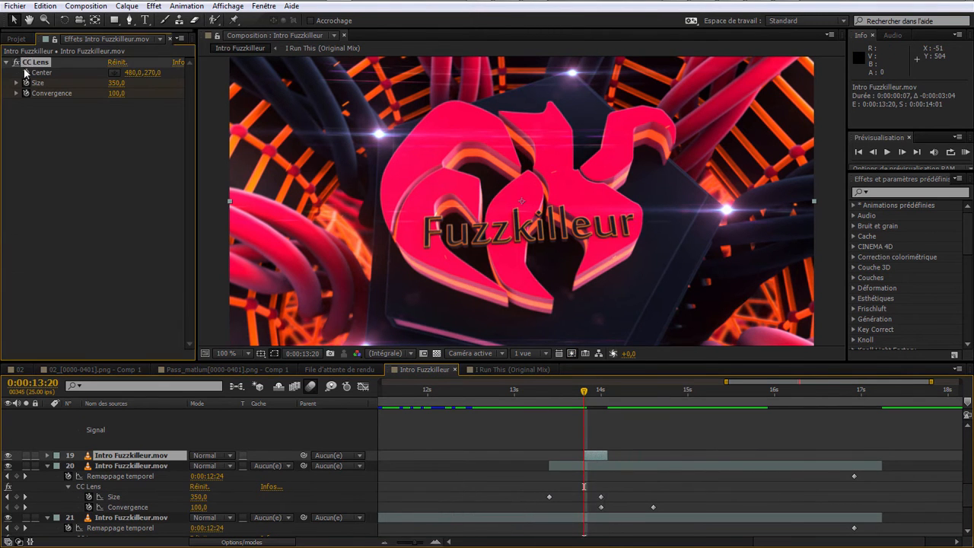
key("Delete")
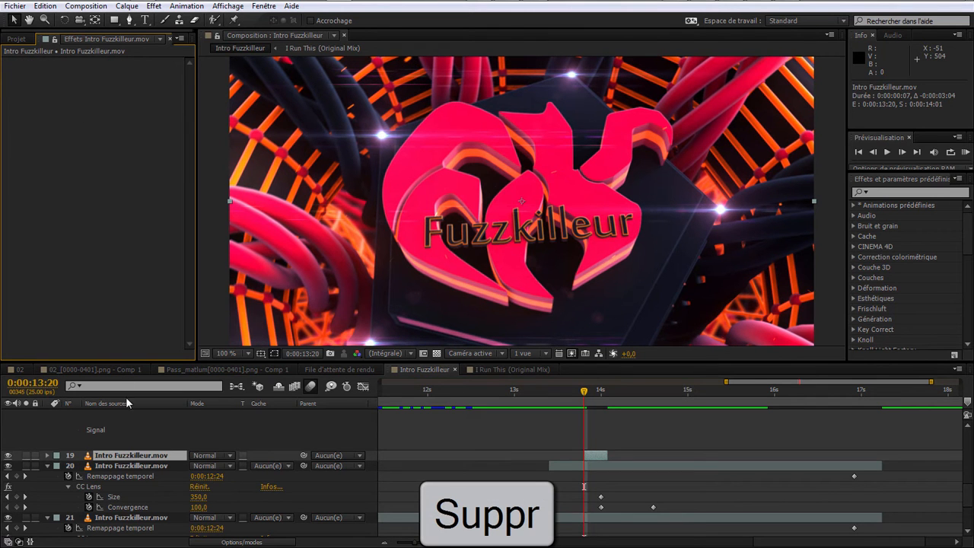
Step: Scale the short overlay copy to 150% and set its blending mode to Eclaircir
key("s")
left_click(210, 464)
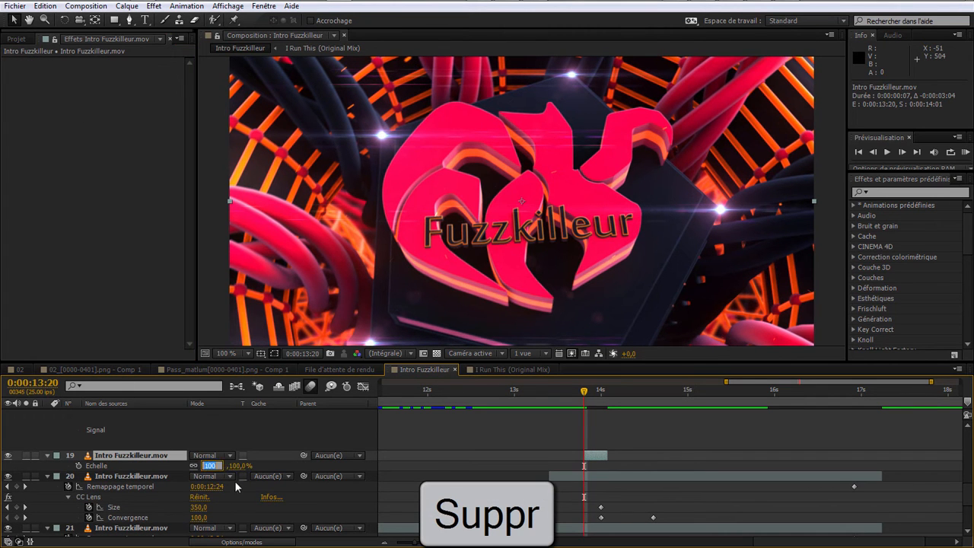
type("150")
key("Return")
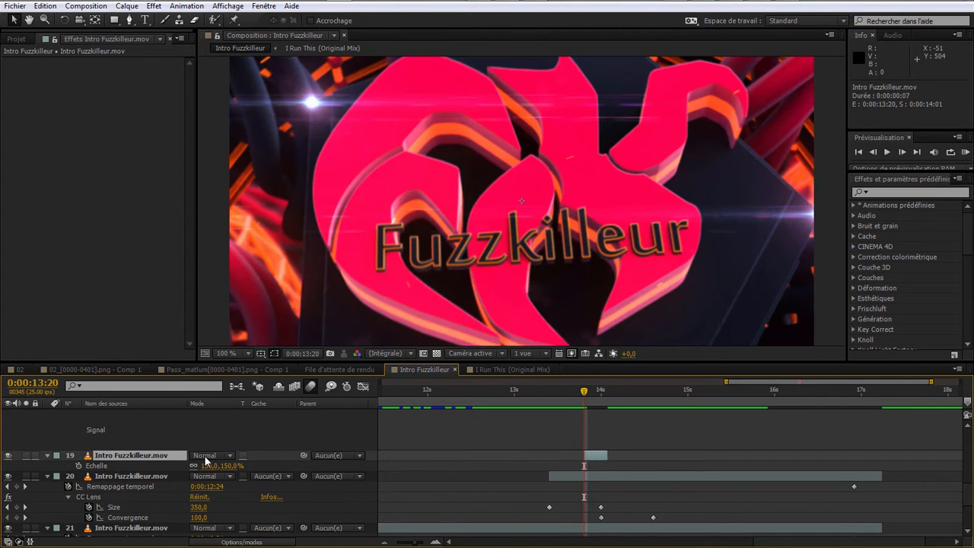
left_click(204, 455)
left_click(247, 136)
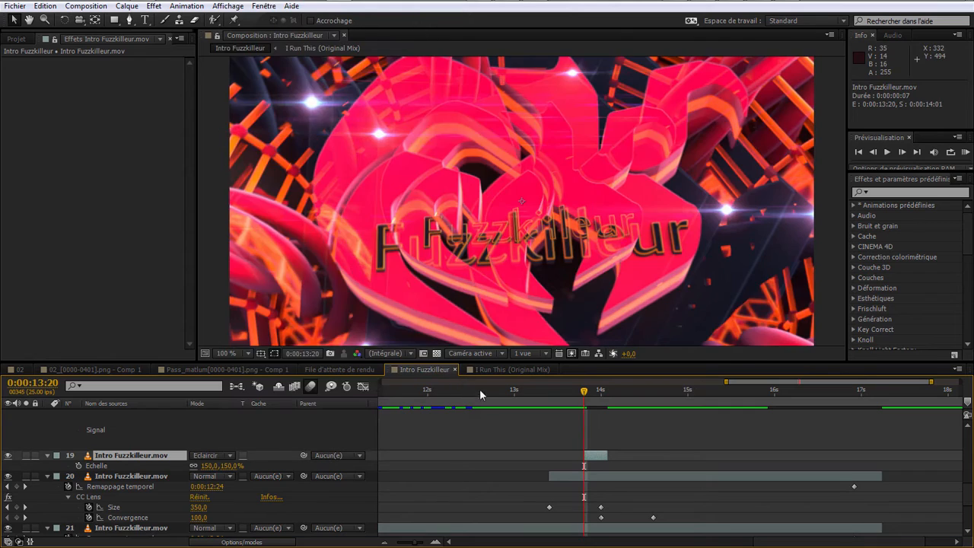
Step: Preview the overlay from 0:00:12:21 and trim it to run from 0:00:13:23 to 0:00:14:00
left_click_drag(502, 396, 466, 405)
key("KP_0")
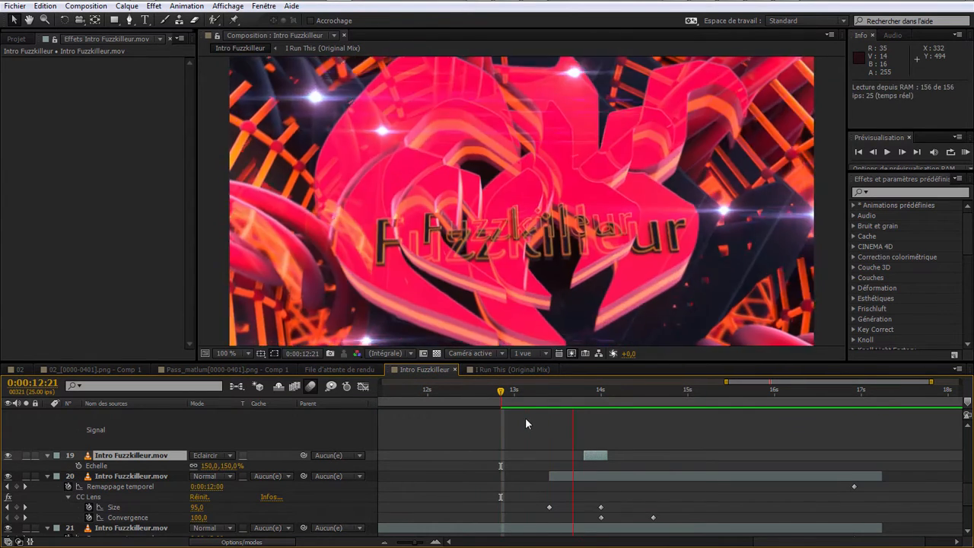
key("space")
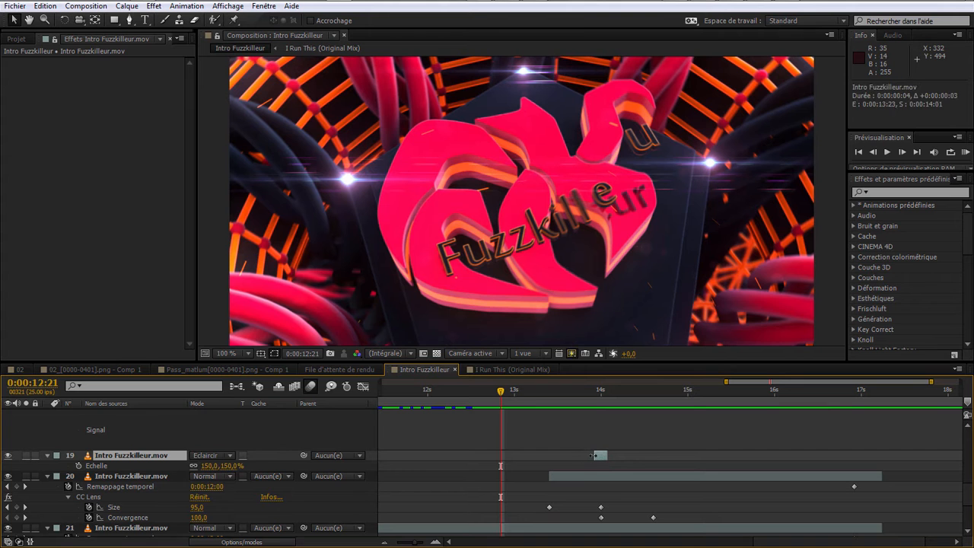
key("KP_0")
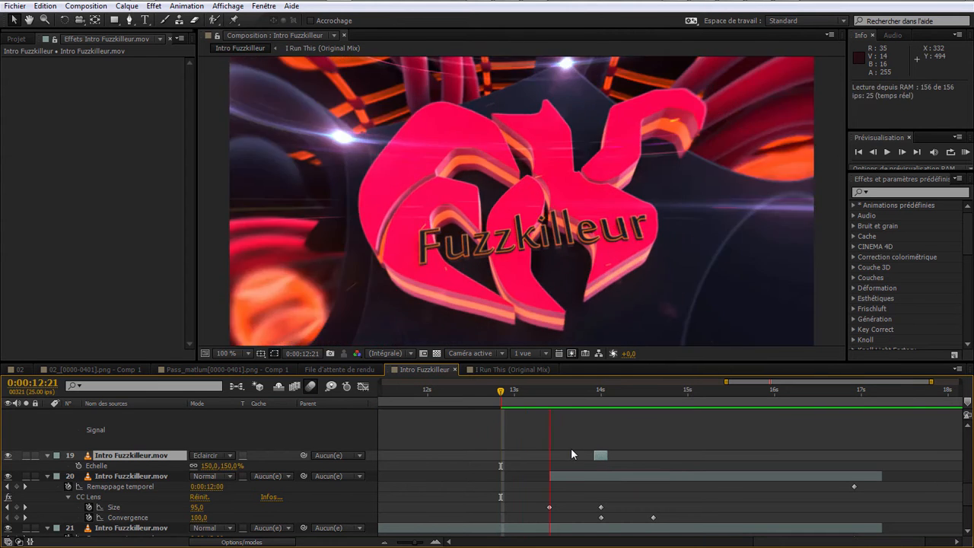
key("space")
key("KP_0")
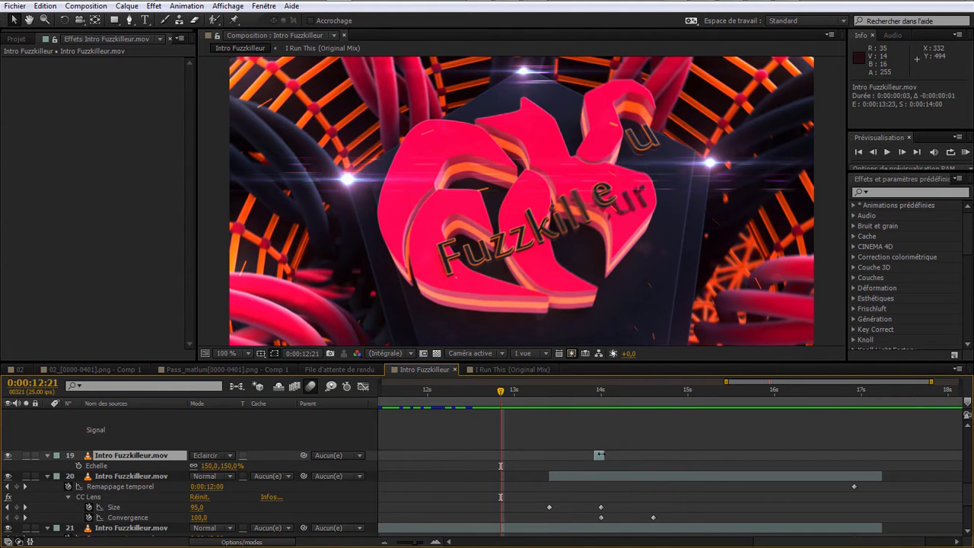
Step: Move the overlay clip's start to 0:00:13:24, leaving it two frames long
left_click(436, 542)
left_click(435, 542)
left_click(435, 542)
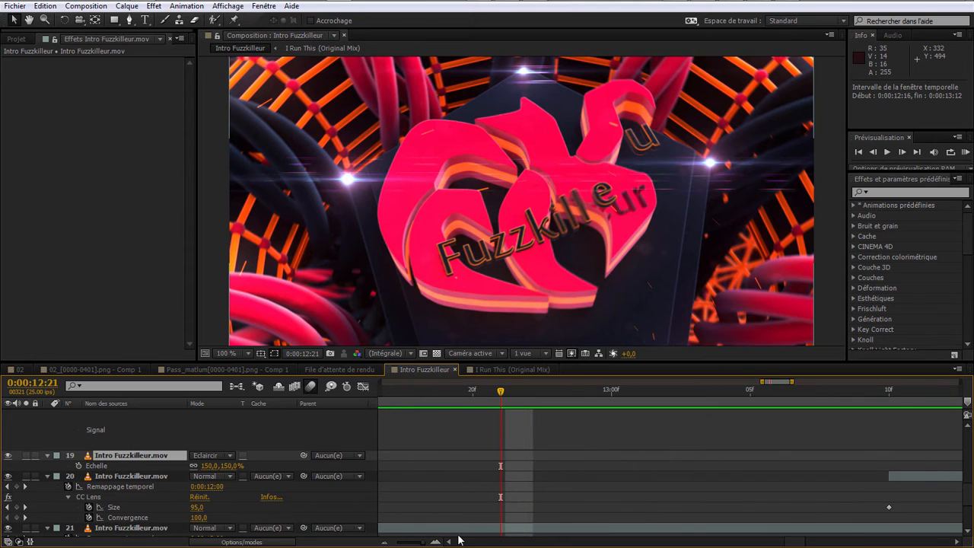
left_click_drag(779, 382, 801, 386)
left_click_drag(697, 393, 674, 413)
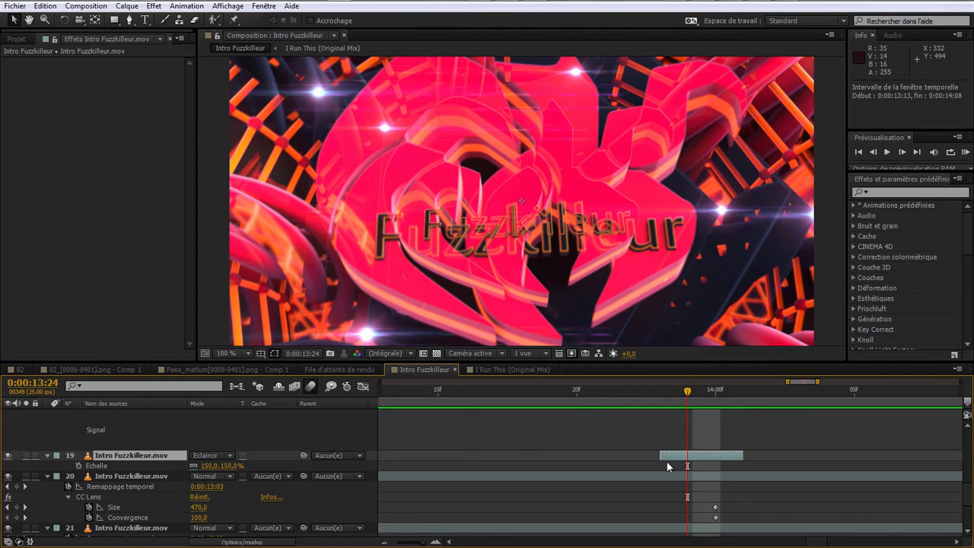
left_click_drag(661, 455, 685, 455)
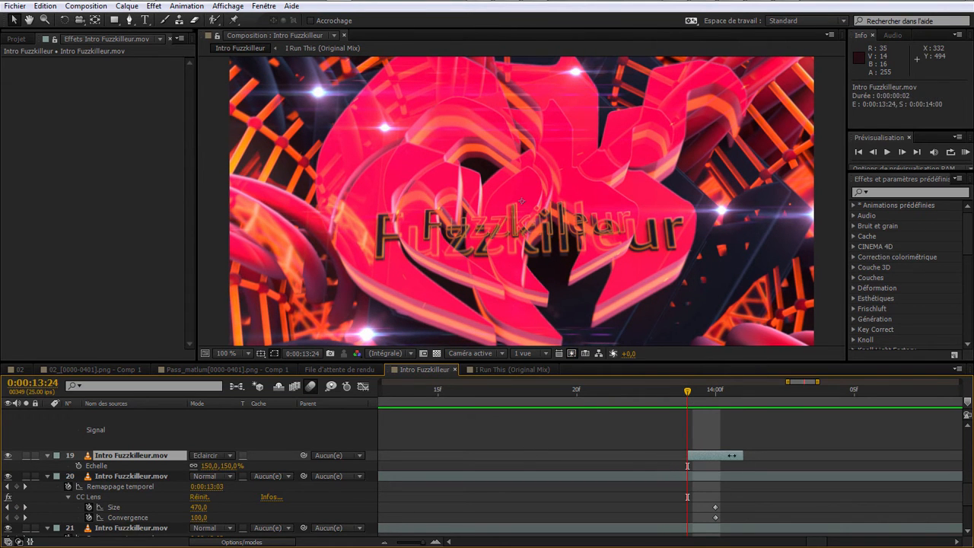
Step: Preview the overlay flash trimmed to a single frame, and restore its end to 0:00:14:00
left_click_drag(634, 400, 523, 408)
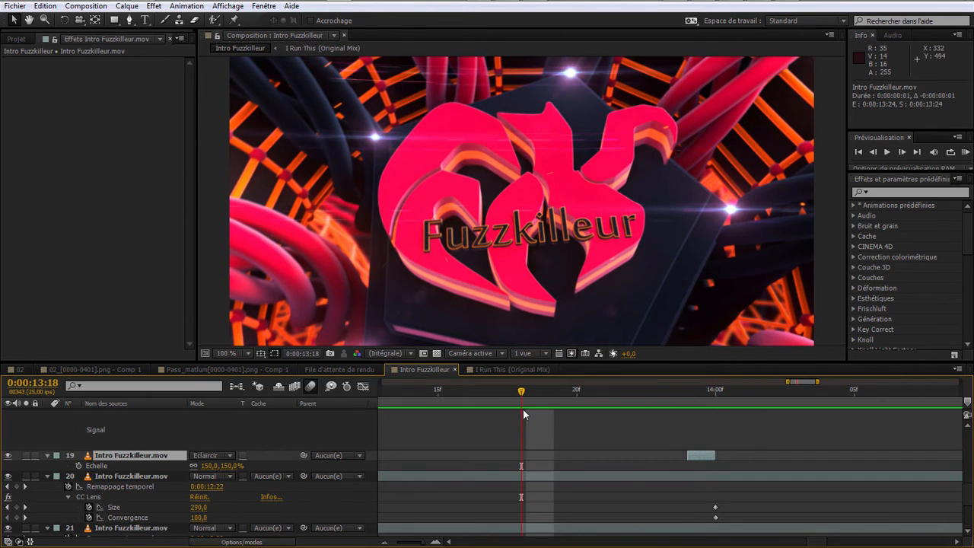
key("KP_0")
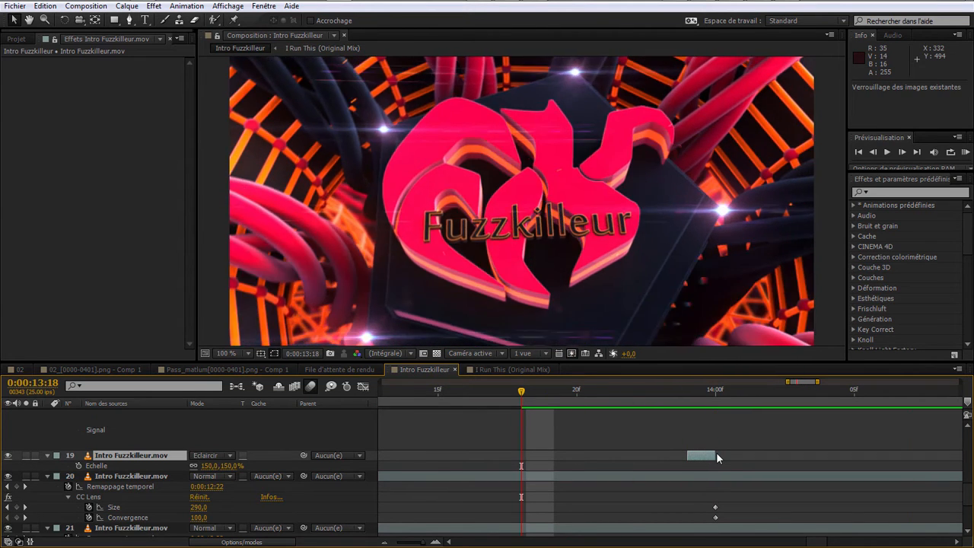
key("ctrl+s")
key("KP_0")
key("KP_0")
left_click_drag(491, 401, 450, 398)
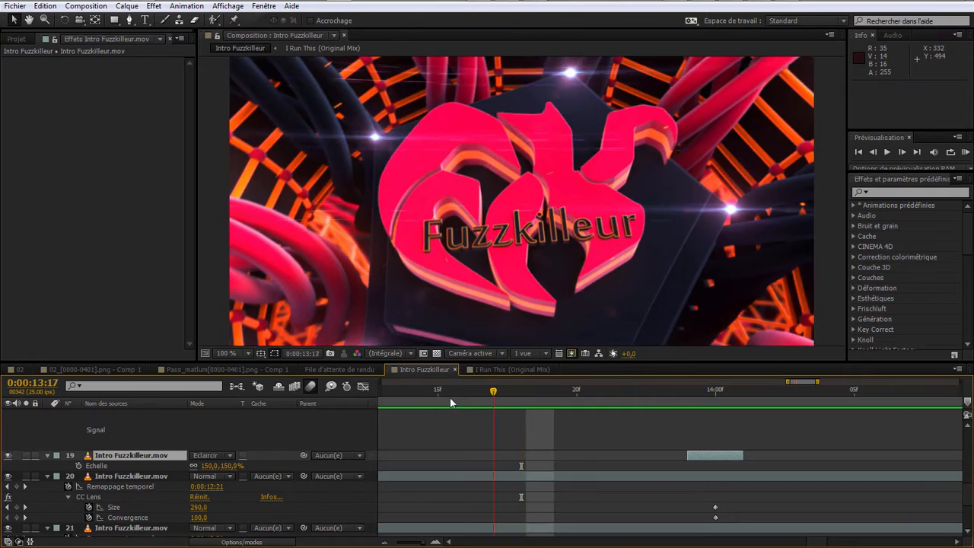
key("KP_0")
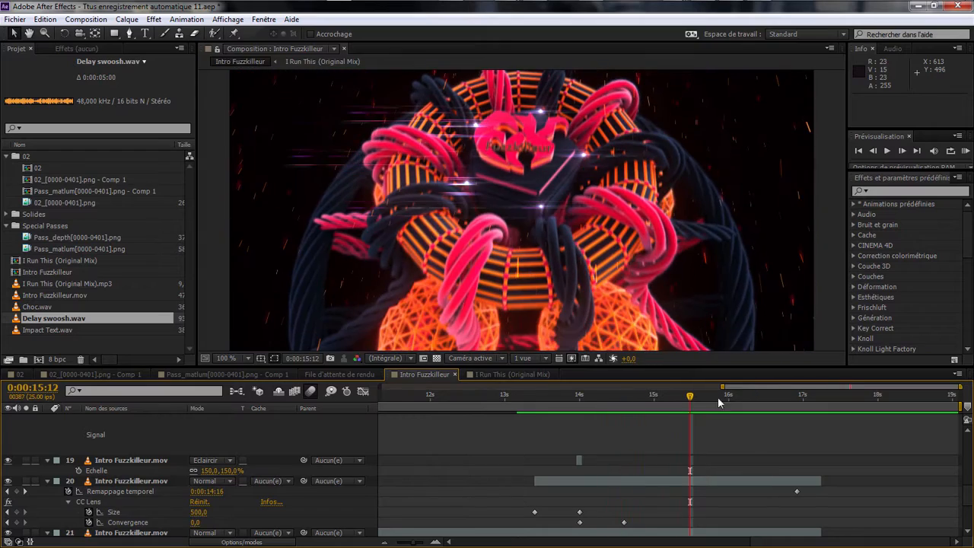
Step: Preview the overlay flash and lens transition from 0:00:13:12
left_click_drag(723, 387, 740, 386)
key("KP_0")
key("KP_0")
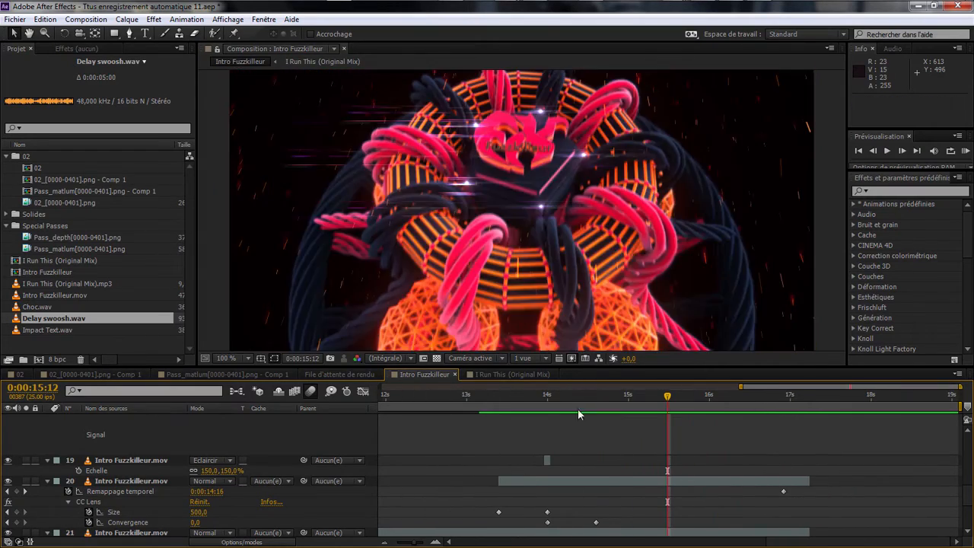
left_click(505, 395)
key("KP_0")
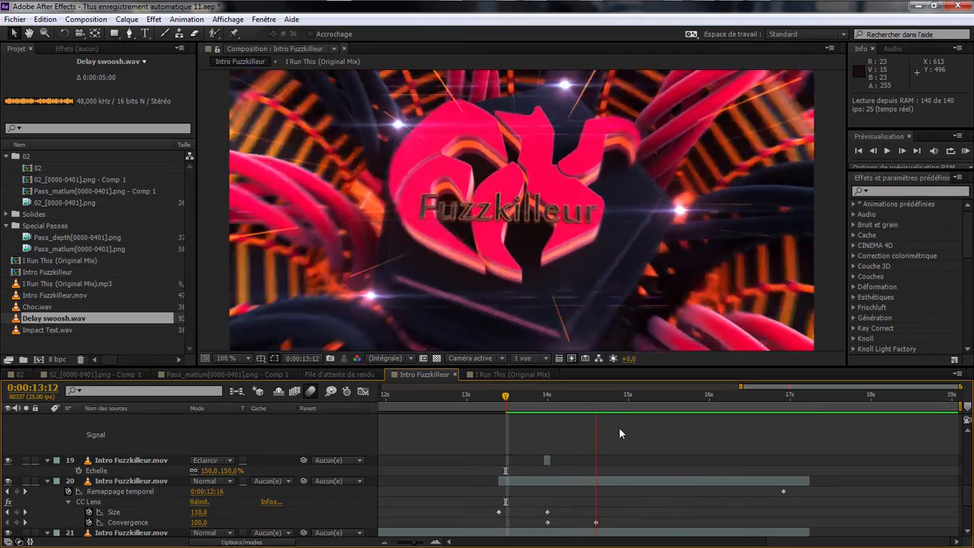
Step: Solo the CC Lens clip that starts at 0:00:13:10 and show it at 0:00:14:07
left_click_drag(549, 397, 571, 418)
left_click(133, 483)
left_click(26, 481)
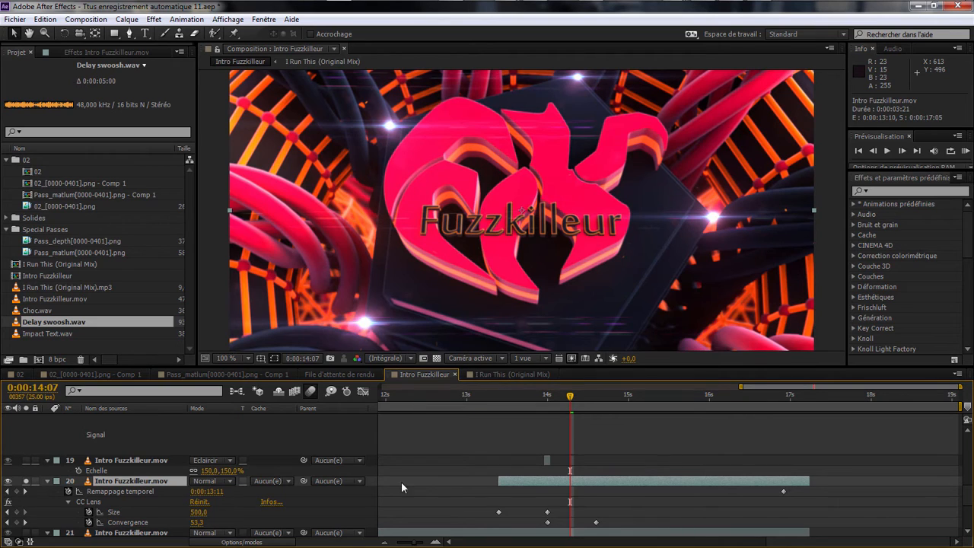
Step: Preview the soloed CC Lens clip from 0:00:14:05 and 0:00:13:19, and place composition marker 1 at 0:00:14:23
mouse_move(575, 405)
left_mouse_down()
mouse_move(643, 401)
mouse_move(564, 401)
mouse_move(622, 405)
mouse_move(578, 410)
left_mouse_up()
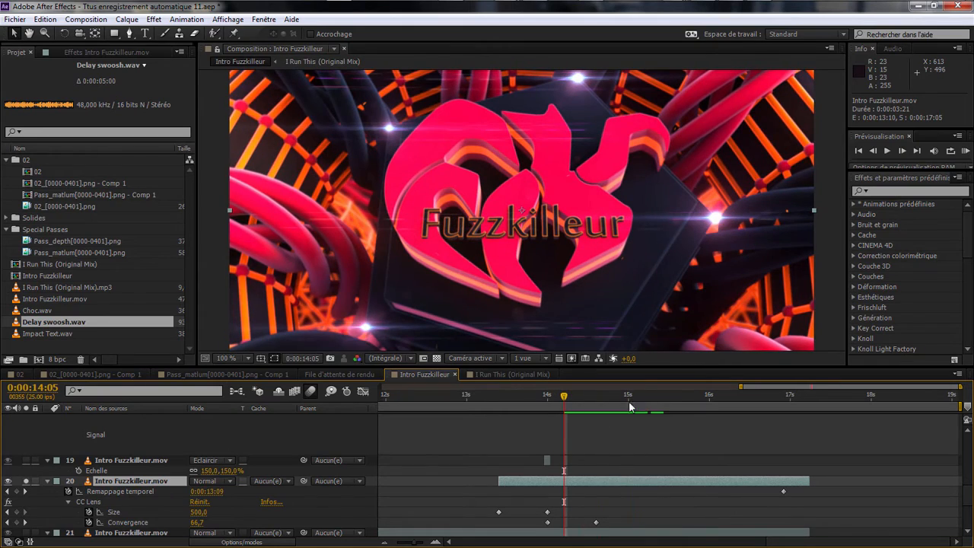
key("KP_0")
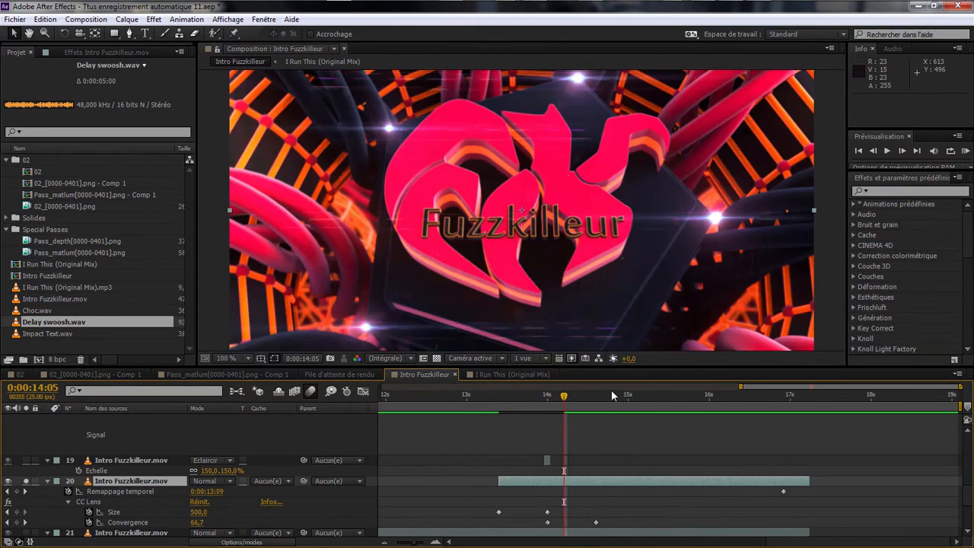
left_click(611, 394)
key("KP_0")
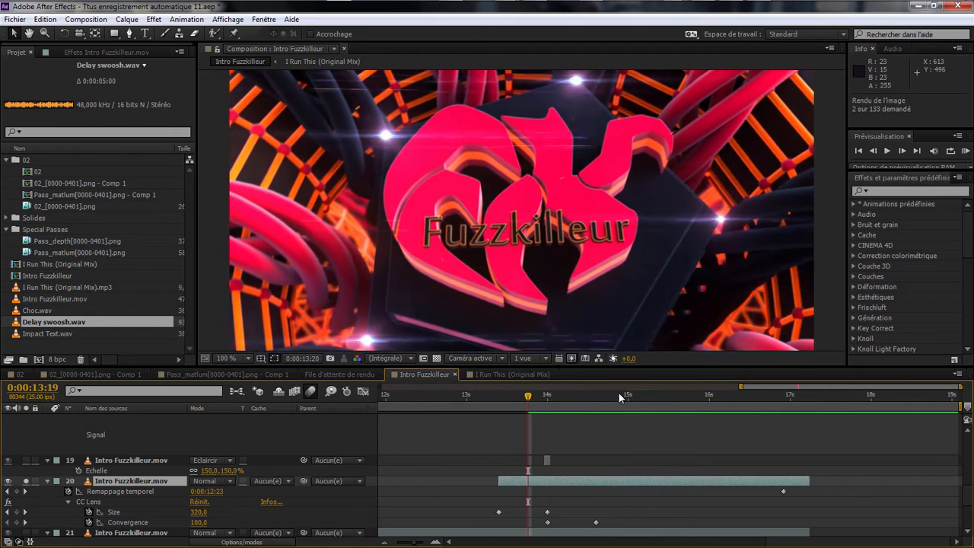
left_click(618, 392)
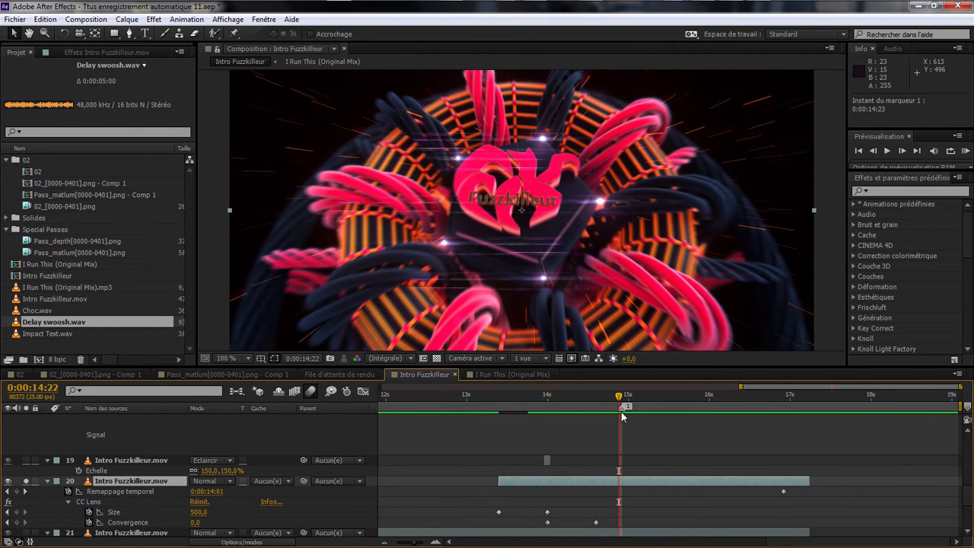
Step: Preview the soloed clip from 0:00:13:20 to check its motion against marker 1
left_click_drag(613, 396, 530, 395)
key("KP_0")
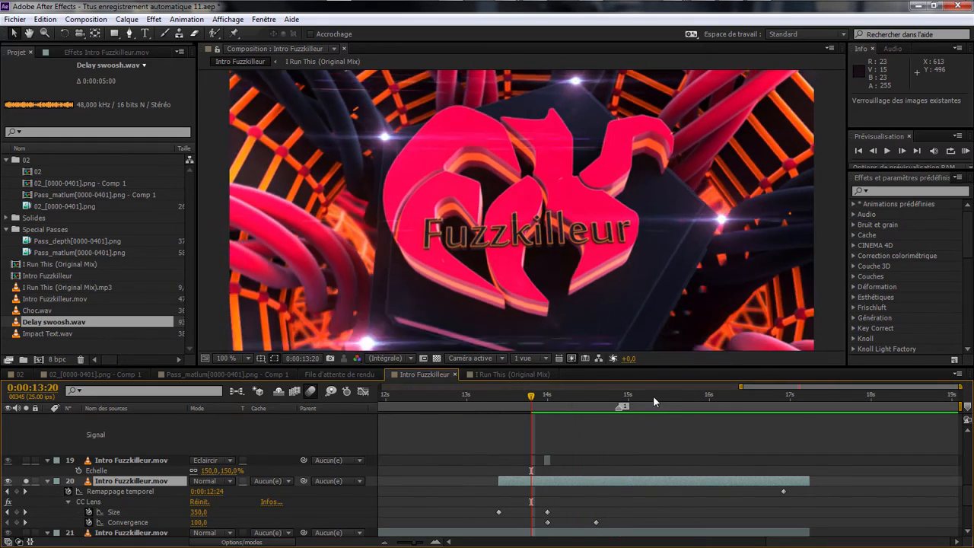
key("space")
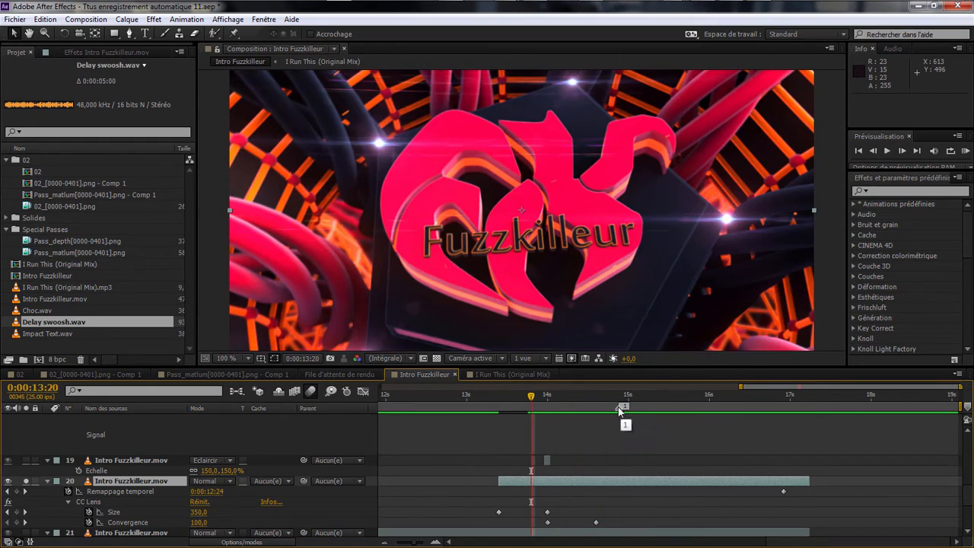
Step: Add time-remap keyframes to the CC Lens clip at 0:00:15:05 and 0:00:14:16
left_click(434, 542)
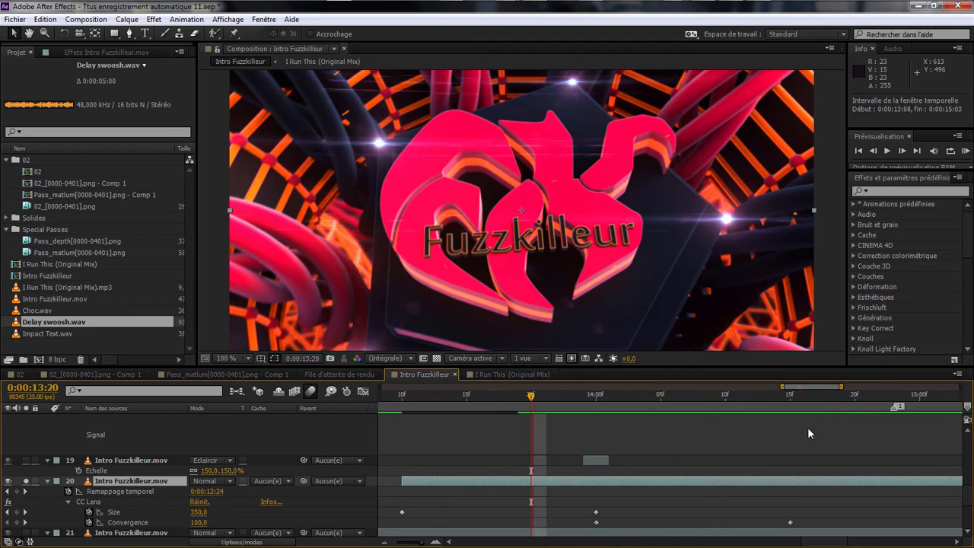
left_click_drag(842, 387, 864, 387)
left_click_drag(708, 402, 803, 408)
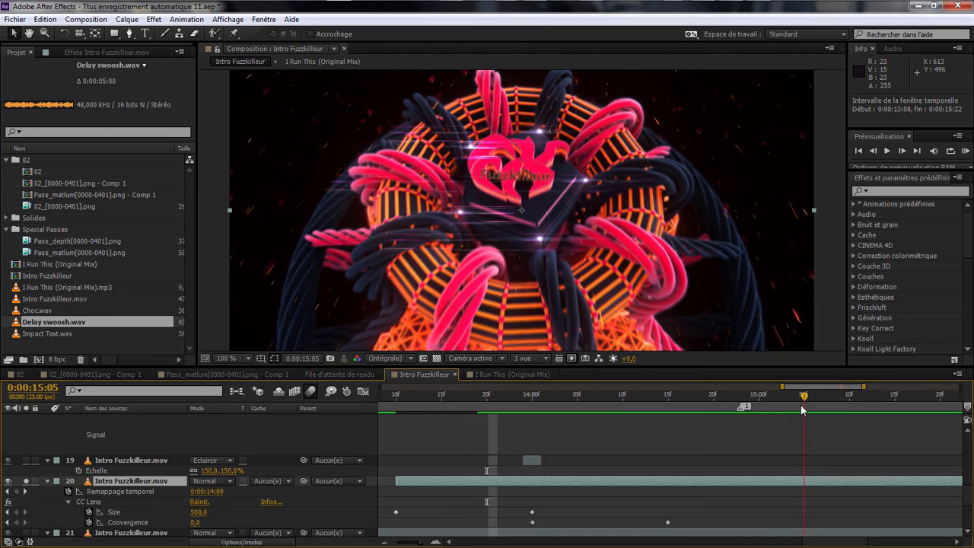
left_click(16, 492)
left_click_drag(776, 403, 679, 428)
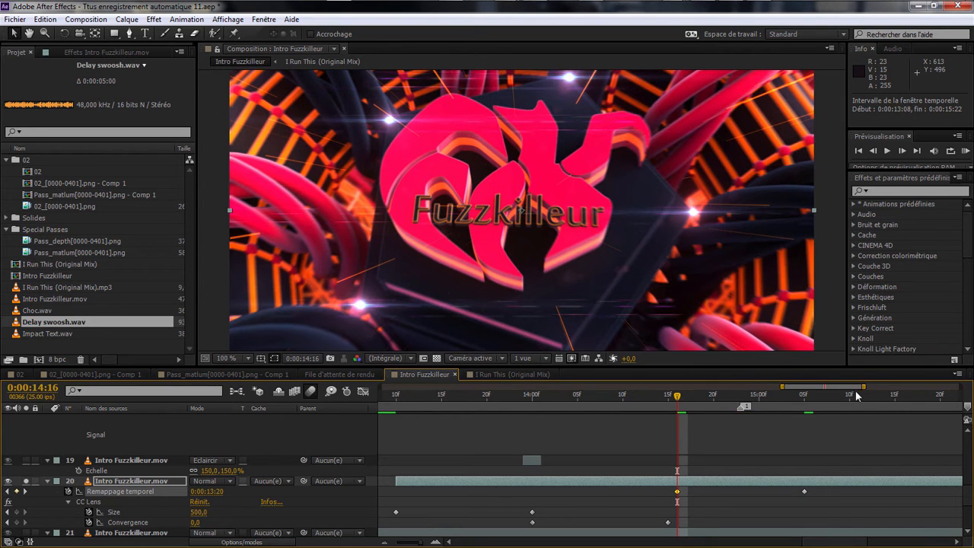
Step: Move the CC Lens clip's last two time-remap keyframes four frames earlier and preview the retiming from 0:00:14:05
left_click_drag(877, 386, 926, 387)
left_click_drag(838, 499, 612, 491)
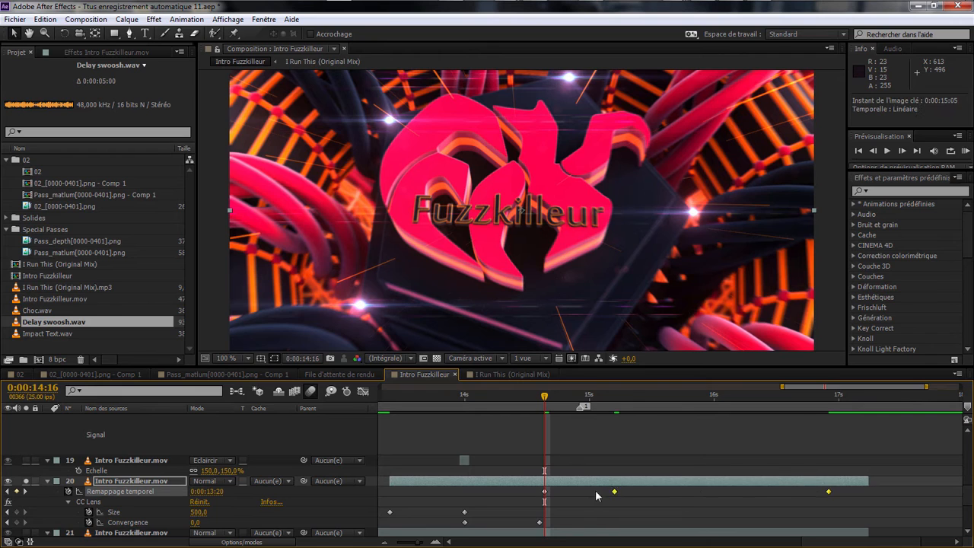
left_click_drag(544, 399, 490, 407)
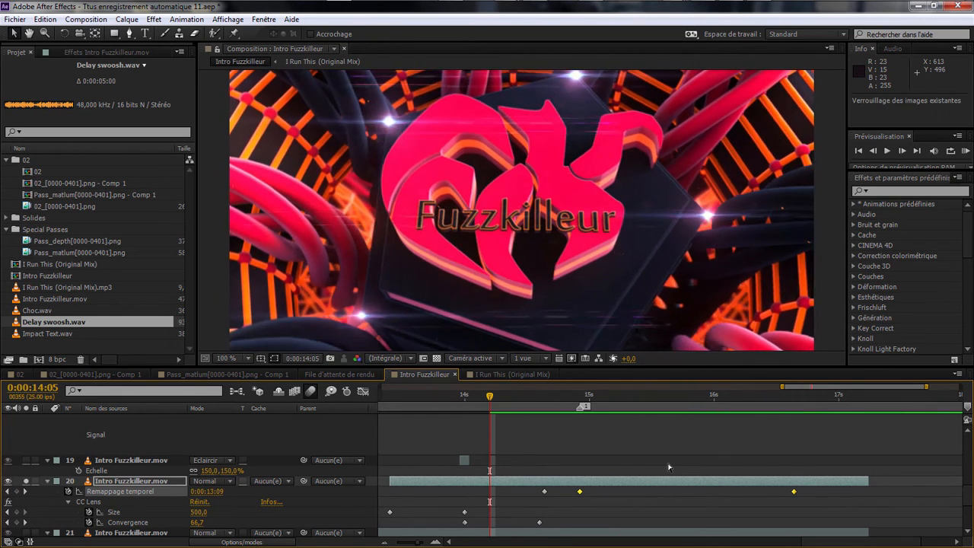
key("space")
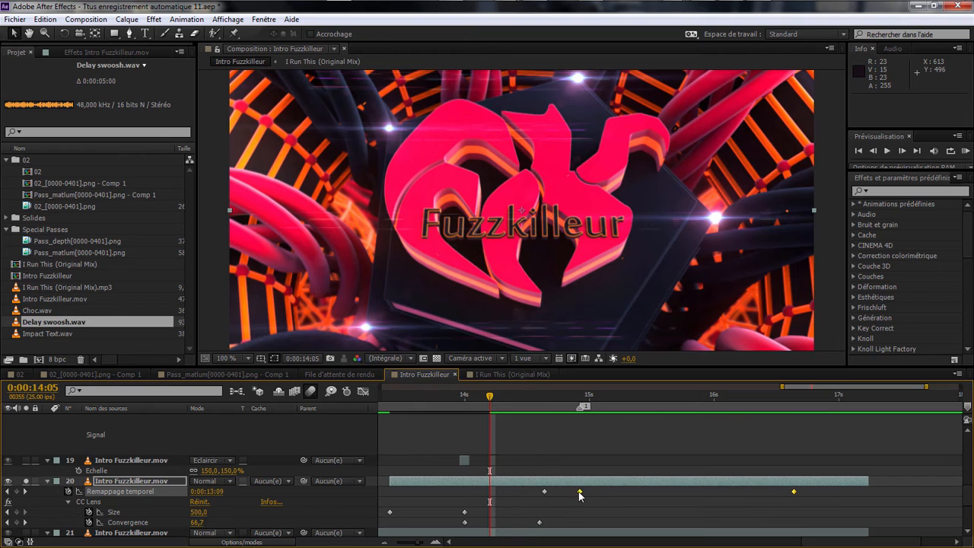
key("space")
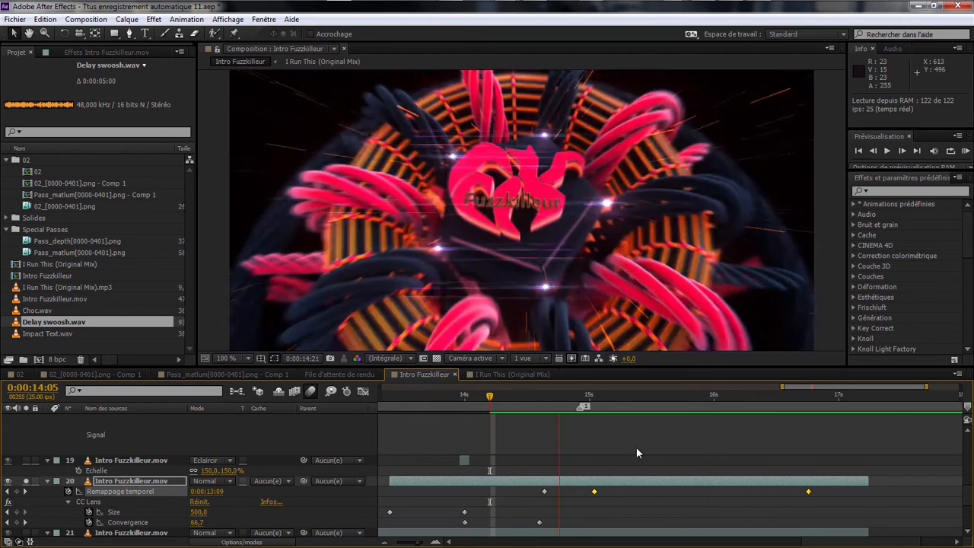
key("space")
Step: Add a time-remap keyframe at 0:00:14:06, shift the three following keyframes three frames later, and preview the result
left_click_drag(525, 407, 561, 417)
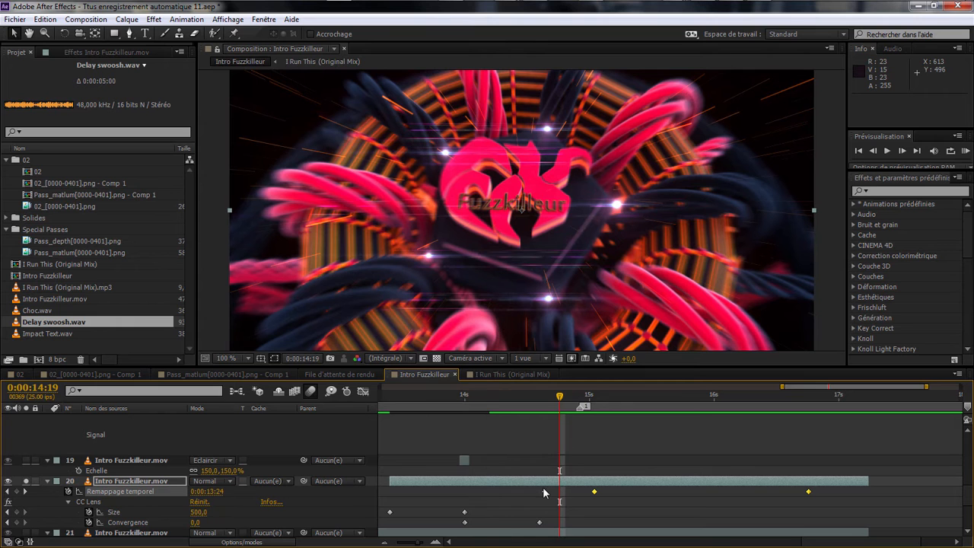
left_click(495, 404)
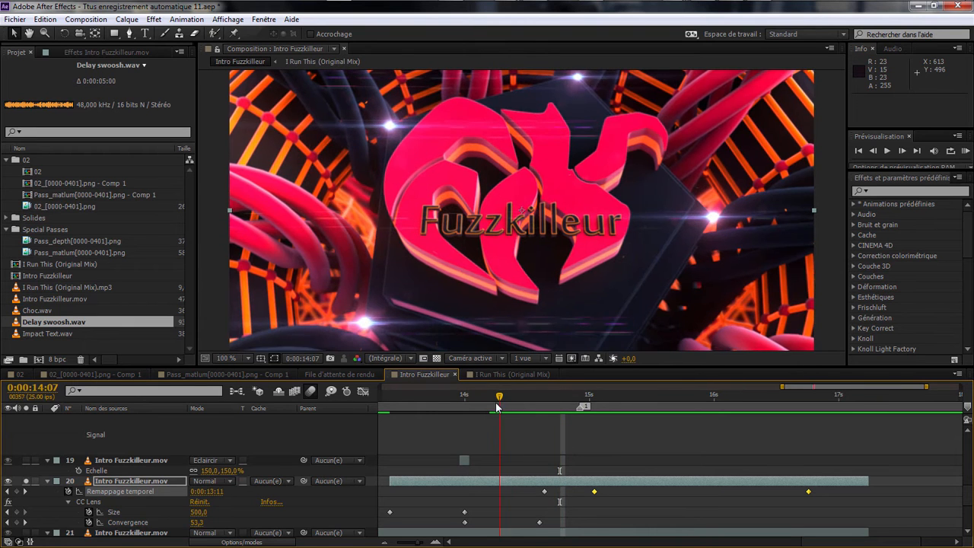
left_click_drag(532, 496, 627, 488)
left_click_drag(538, 508, 823, 494)
key("KP_0")
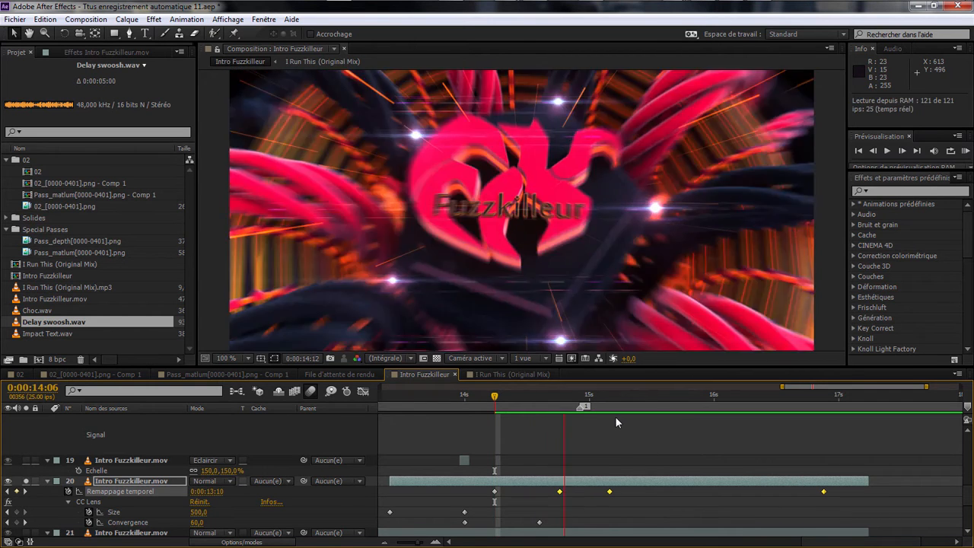
Step: Add a time-remap keyframe at 0:00:14:13 with the value 0:00:12:02
left_click(554, 404)
key("KP_0")
left_click_drag(552, 398, 533, 417)
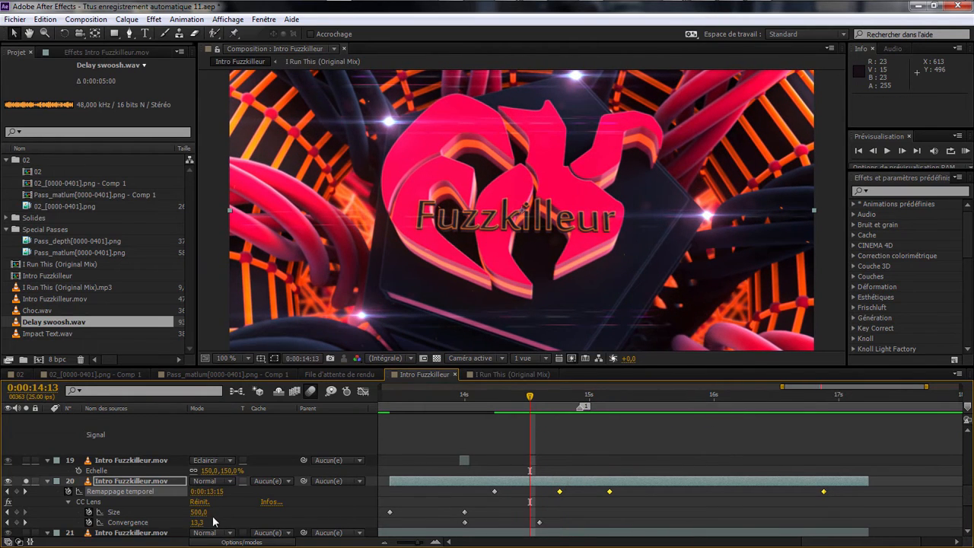
left_click_drag(213, 492, 185, 491)
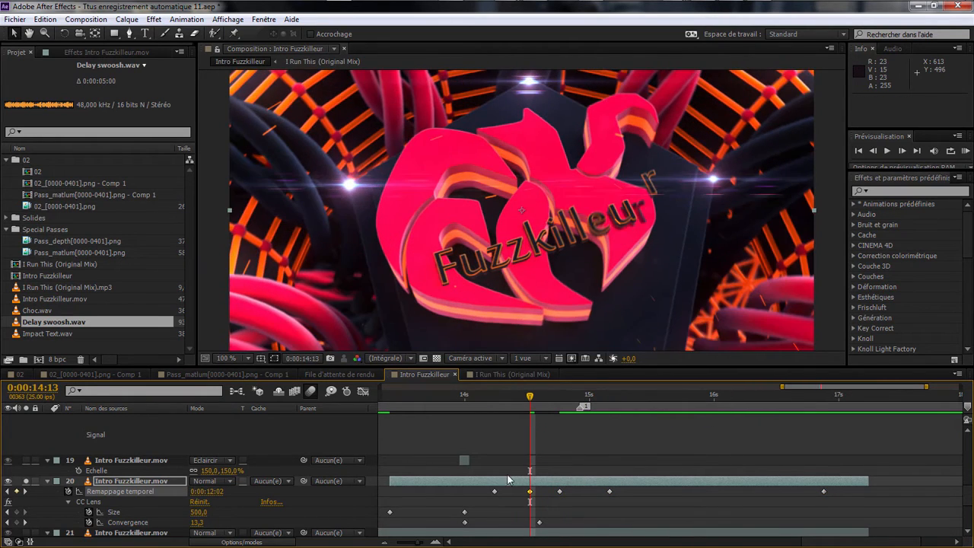
Step: Preview the reverse motion from 0:00:13:19 and move the 0:00:14:13 time-remap keyframe one frame earlier
key("KP_0")
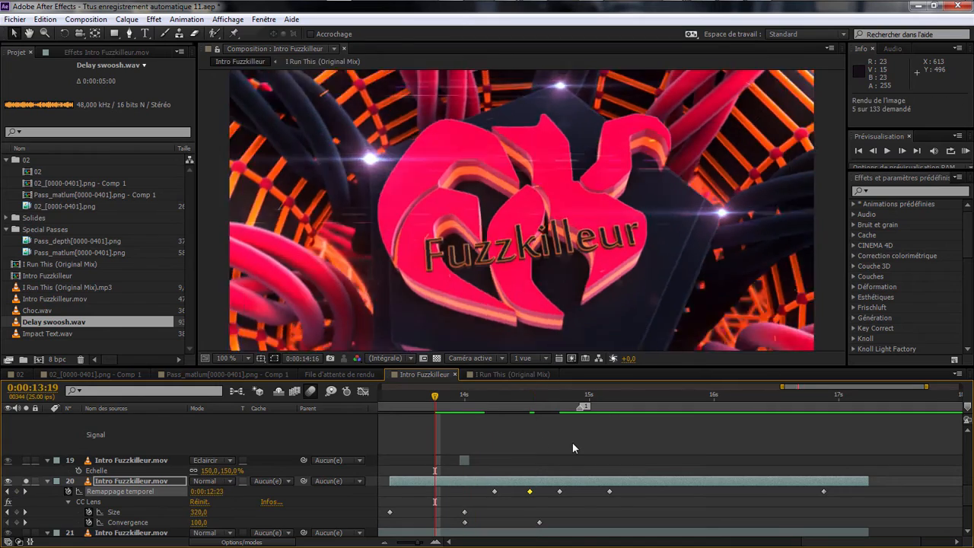
key("space")
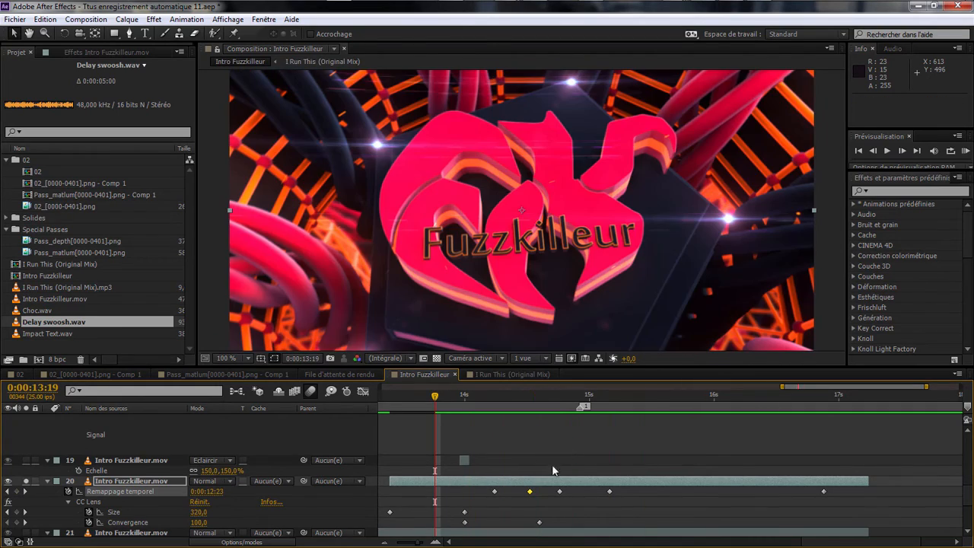
key("KP_0")
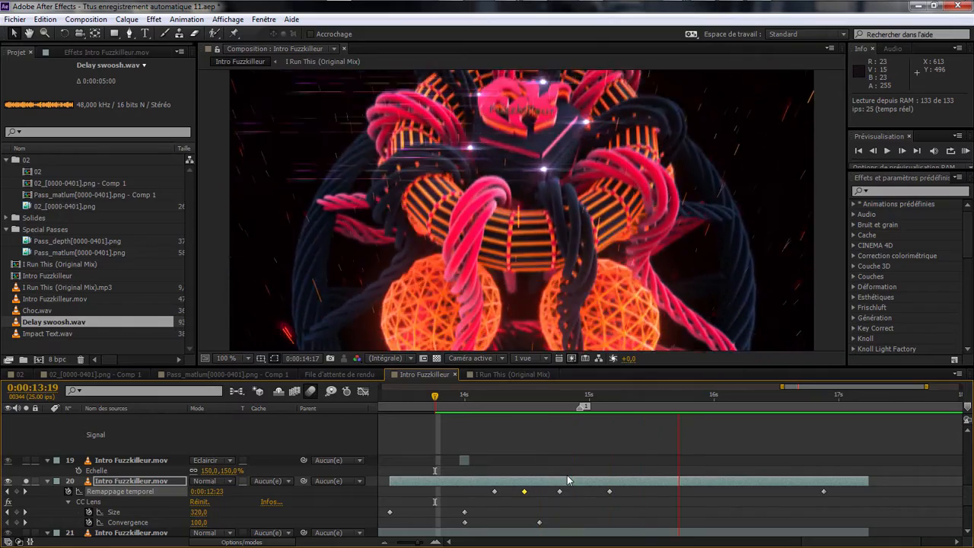
key("space")
Step: Add a time-remap keyframe at 0:00:15:23 and move the clip's final keyframe to 0:00:16:06
left_click_drag(615, 402, 706, 423)
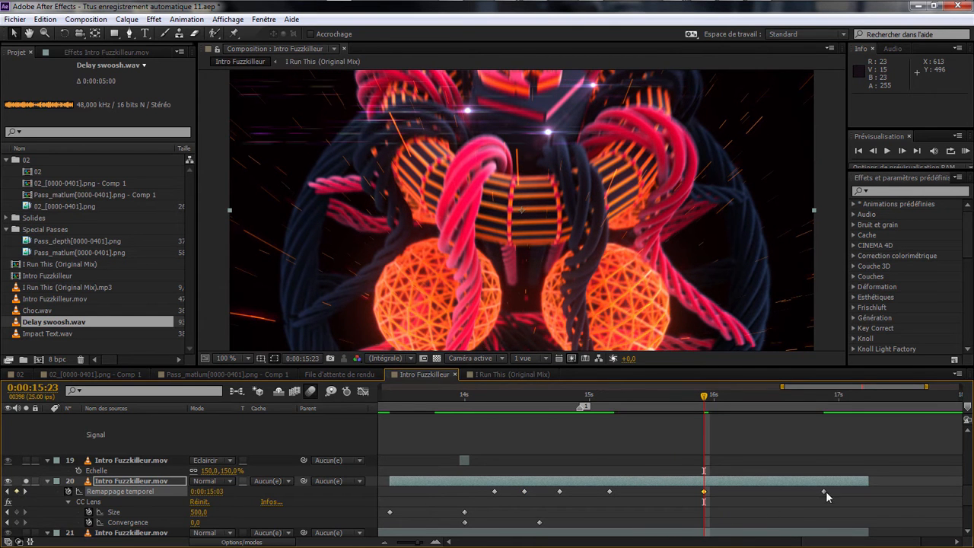
left_click_drag(685, 409, 658, 415)
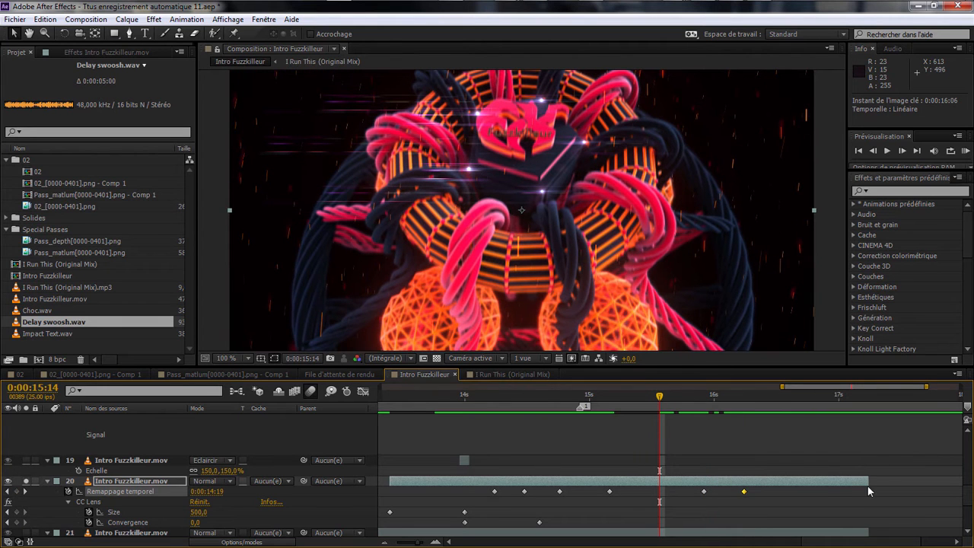
Step: Trim the CC Lens clip and the clip directly below it to end at 0:00:16:05, and turn off the solo
left_click_drag(868, 484, 784, 497)
left_click(774, 418)
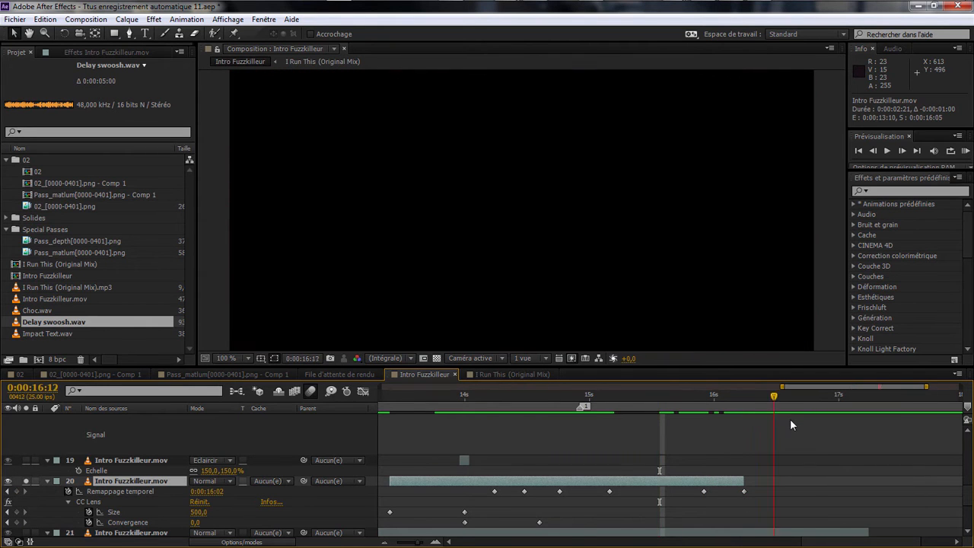
left_click(26, 481)
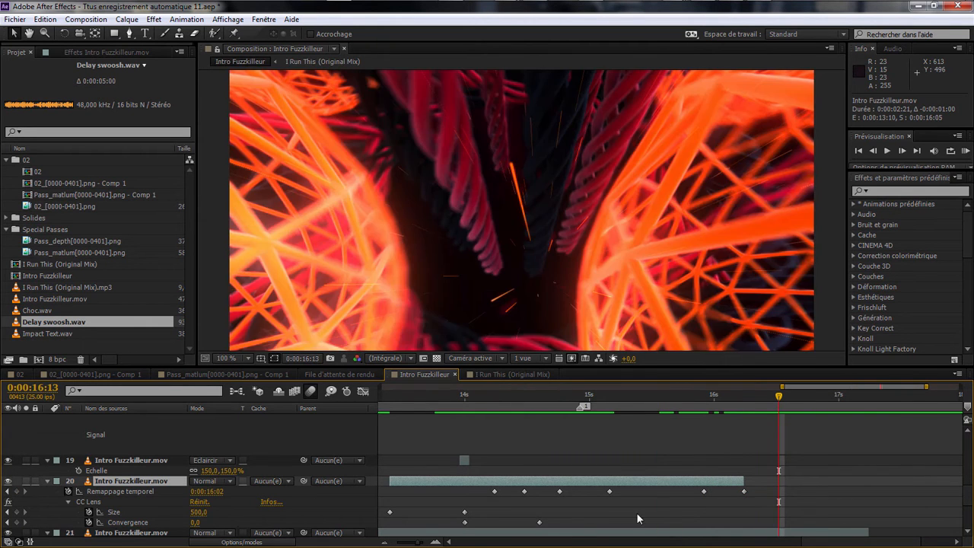
left_click_drag(868, 531, 745, 527)
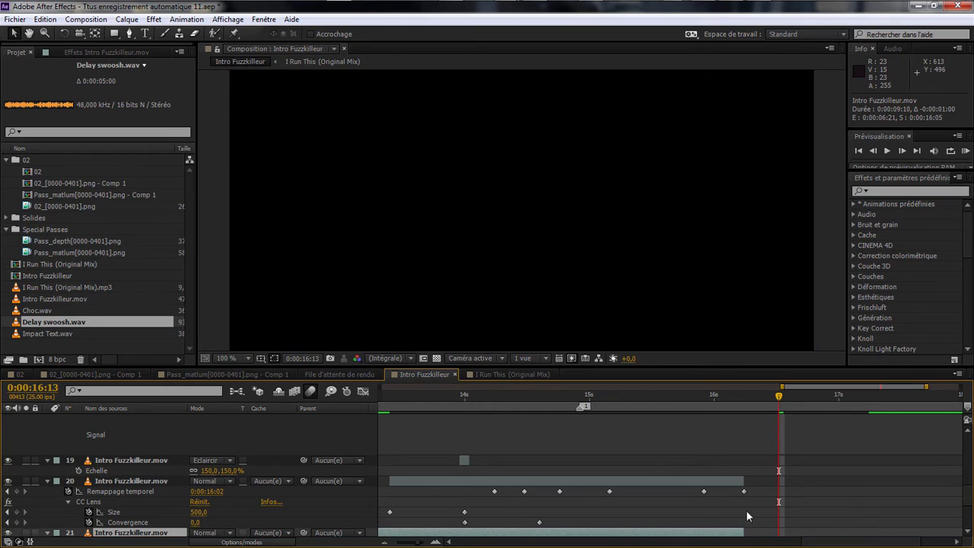
Step: Preview the trimmed clips from 0:00:14:16
left_click_drag(598, 401, 546, 408)
key("KP_0")
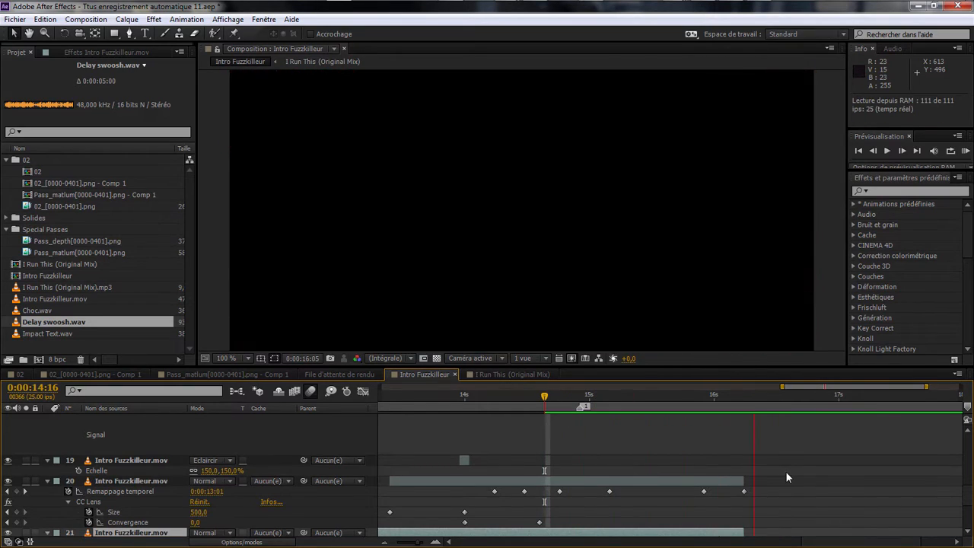
key("space")
Step: Add Delay swoosh.wav above the lower CC Lens clip, starting at about 0:00:15:11, and show its waveform
left_click(694, 405)
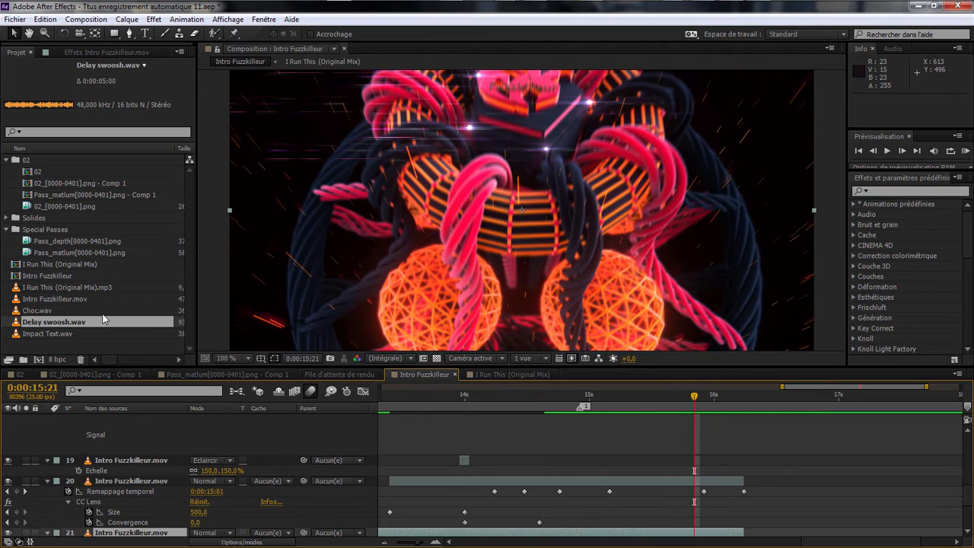
left_click_drag(65, 328, 692, 440)
key("l")
key("l")
Step: Preview the swoosh sound against the video from 0:00:15:00
left_click_drag(658, 401, 589, 403)
key("KP_0")
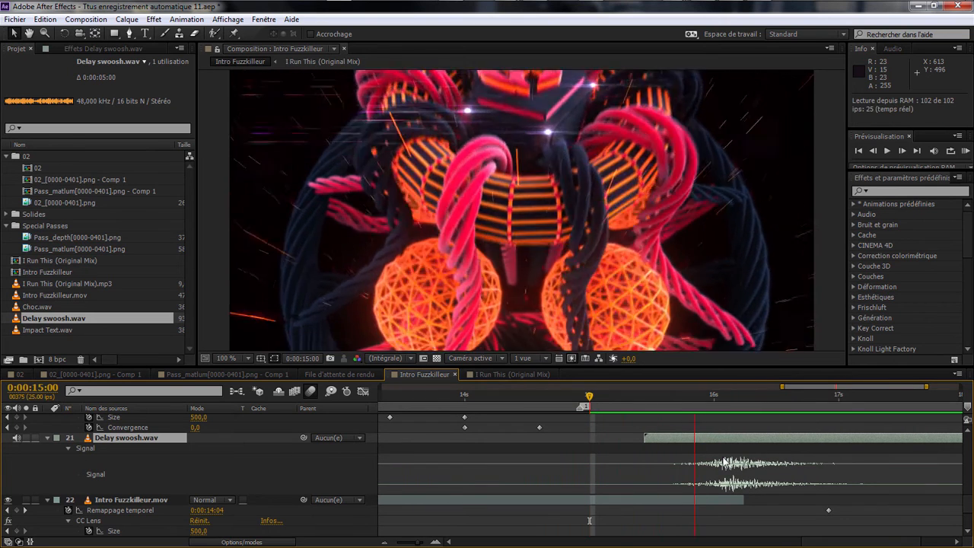
key("KP_0")
Step: Reveal the audio levels and waveform of the I Run This (Original Mix) layer
scroll(729, 440, "down", 3)
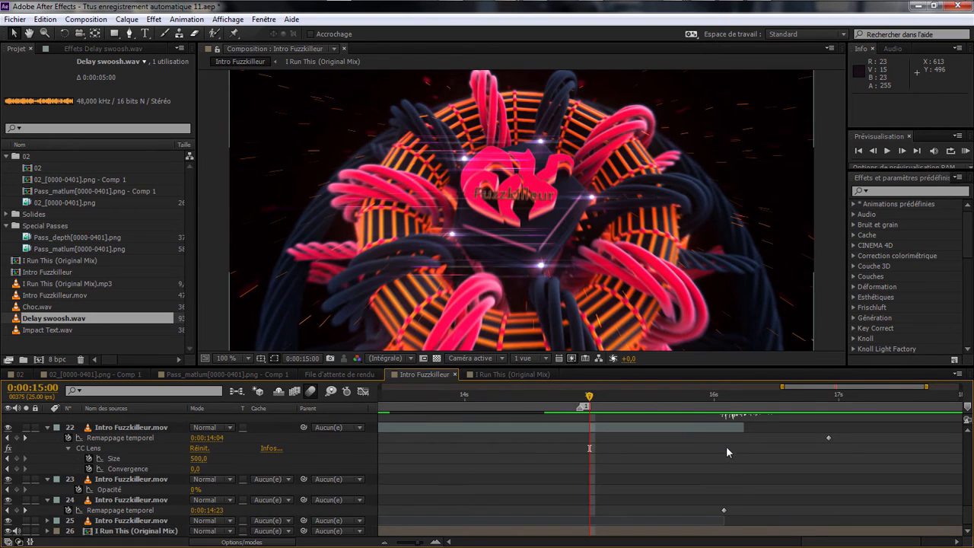
left_click(719, 532)
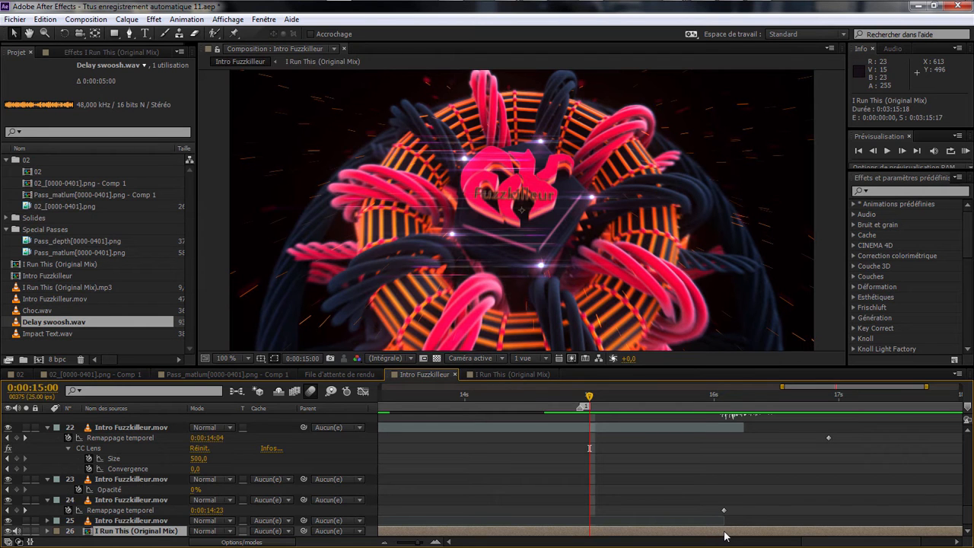
key("l")
key("l")
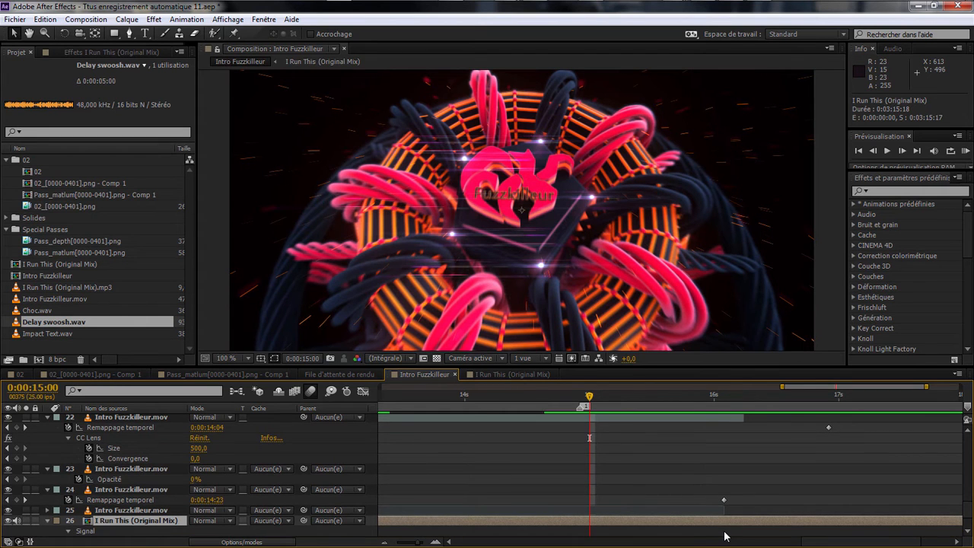
key("l")
scroll(112, 519, "down", 2)
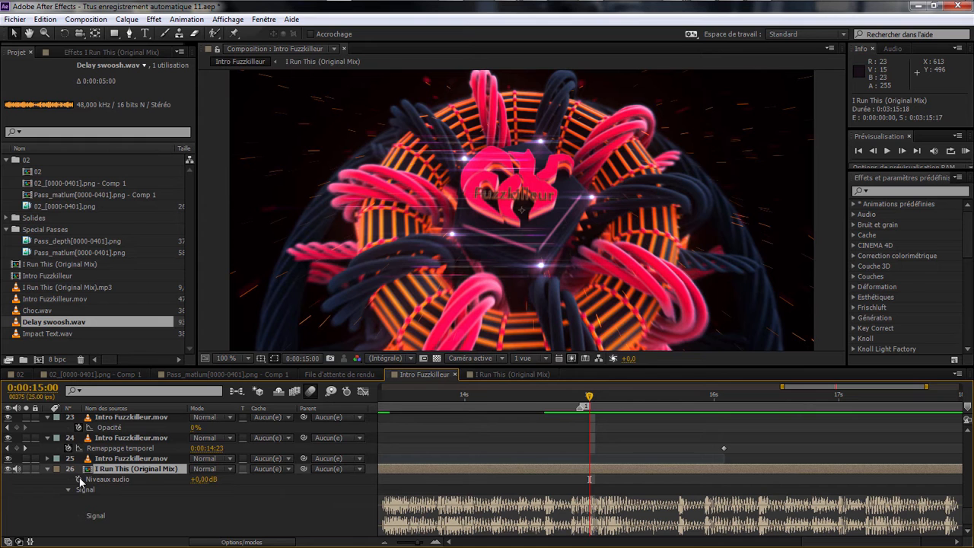
Step: Keyframe the I Run This (Original Mix) audio levels from +0,00 dB at 0:00:15:00 to -48,00 dB at 0:00:16:06 and preview the fade
mouse_move(589, 396)
left_mouse_down()
mouse_move(575, 397)
mouse_move(590, 396)
left_mouse_up()
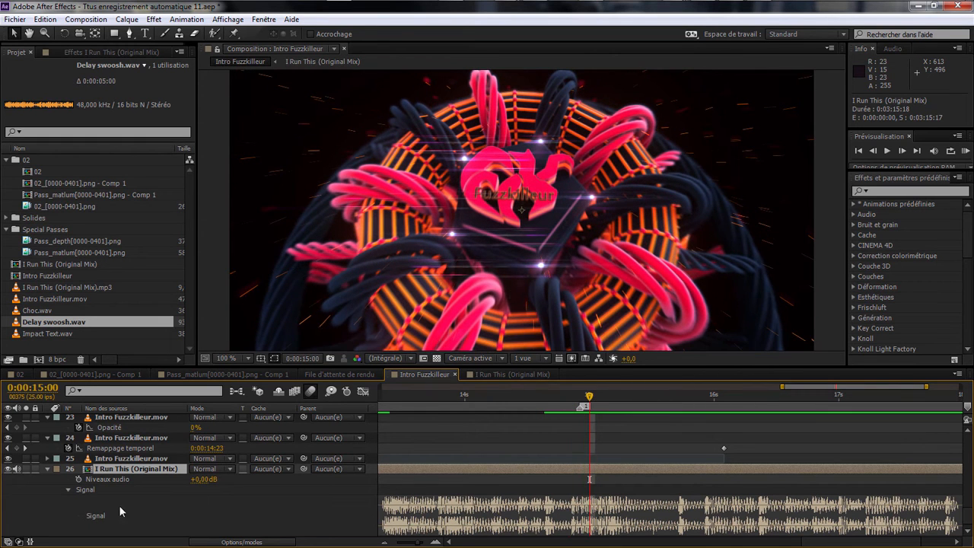
left_click(78, 479)
left_click(745, 396)
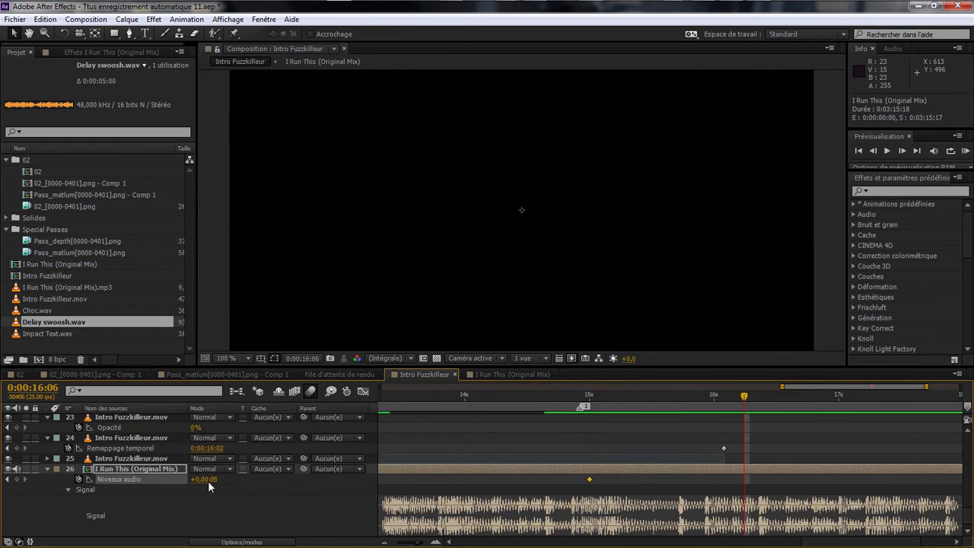
left_click_drag(204, 486, 152, 485)
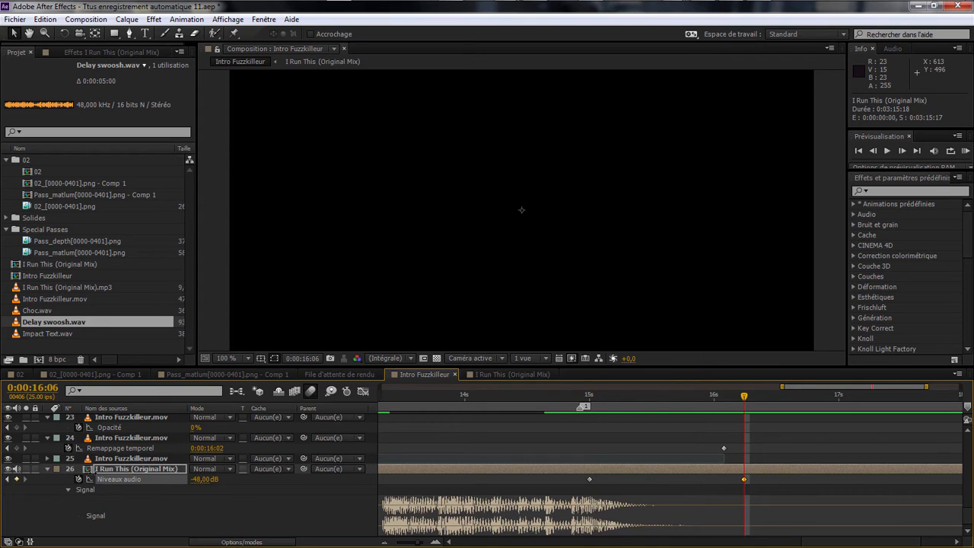
left_click_drag(543, 405, 378, 403)
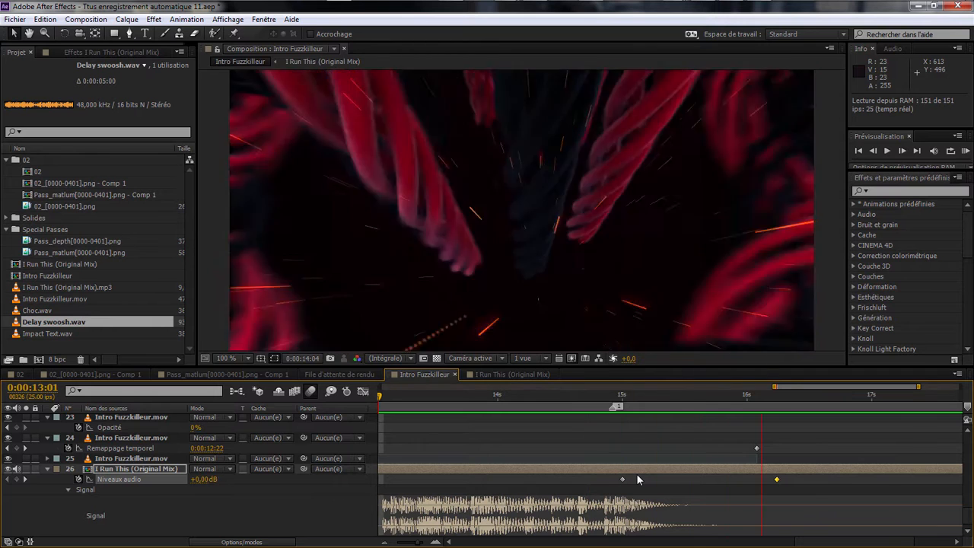
key("space")
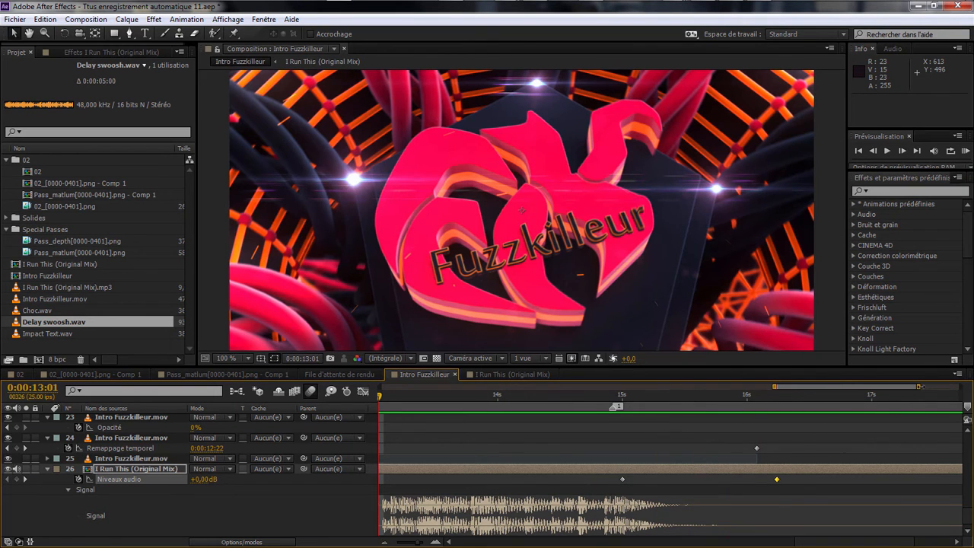
Step: Lengthen the music fade by moving its end keyframe to 0:00:17:00 and its start keyframe to 0:00:14:00
key("minus")
key("minus")
key("minus")
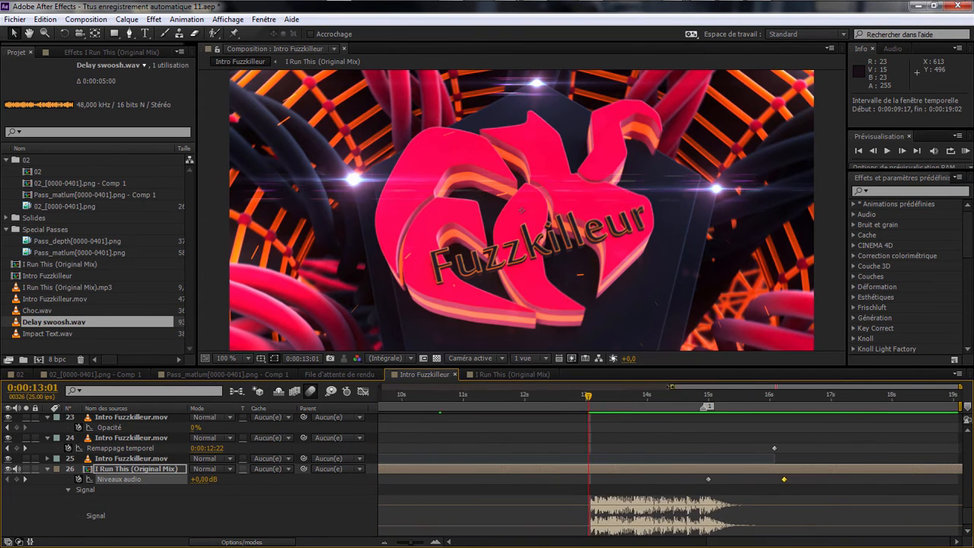
left_click_drag(808, 478, 672, 456)
left_click(798, 488)
left_click_drag(799, 479, 841, 479)
key("KP_0")
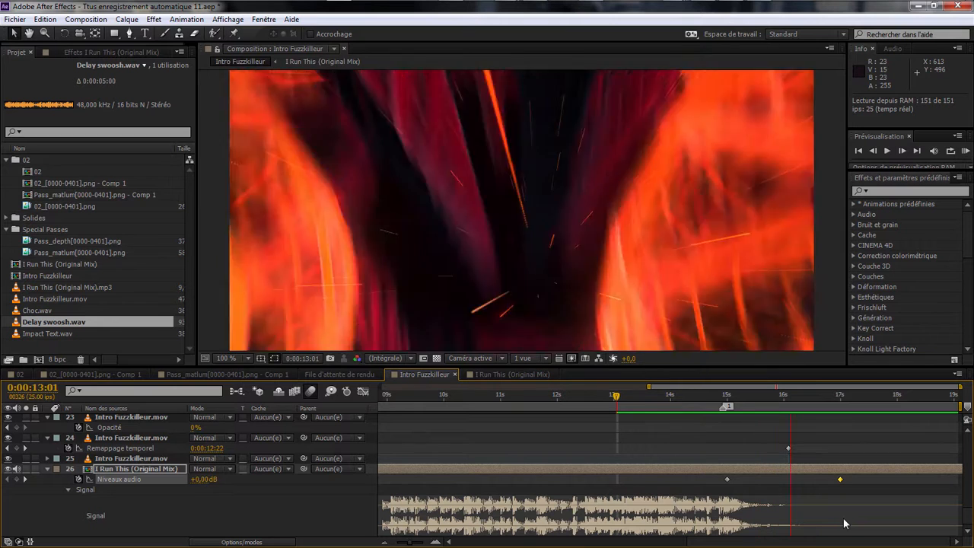
left_click_drag(726, 479, 670, 481)
left_click(673, 396)
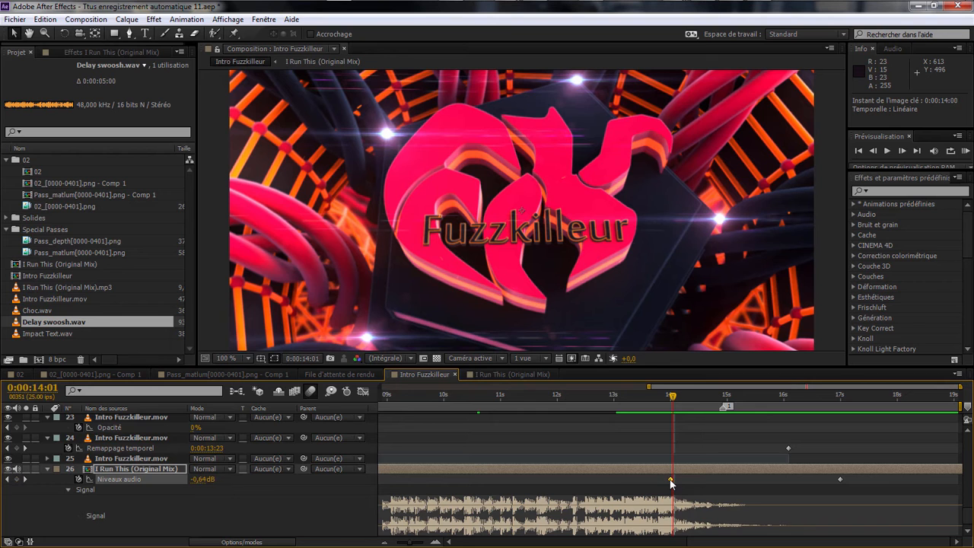
left_click(840, 395)
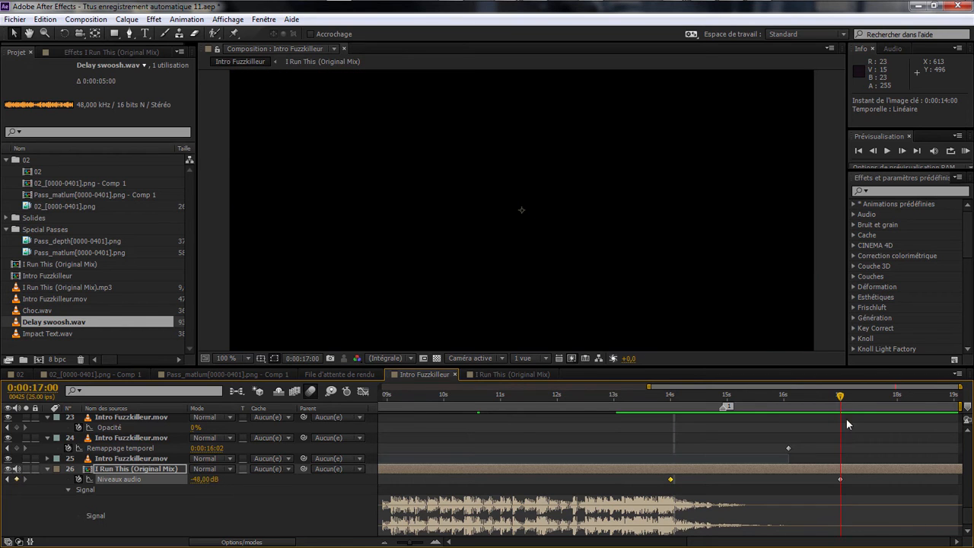
Step: Apply Echelle exponentielle to both audio level keyframes and preview the music fade from 0:00:13:05
left_click_drag(857, 475, 671, 484)
right_click(671, 480)
mouse_move(686, 475)
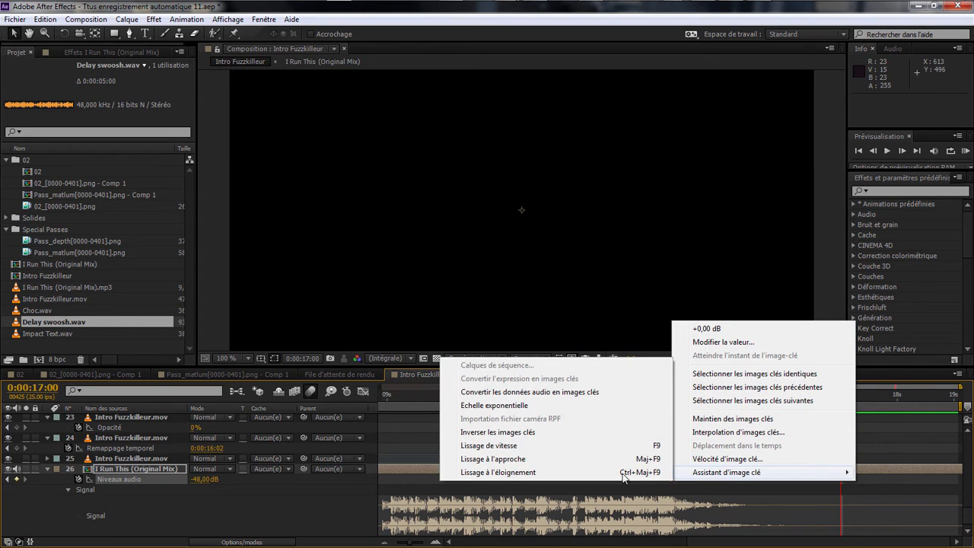
left_click(491, 406)
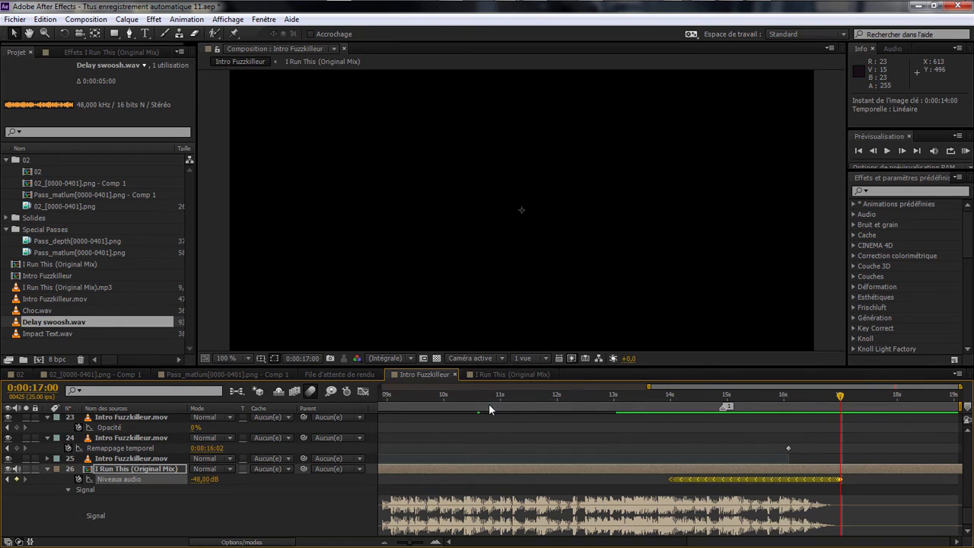
left_click_drag(624, 395, 623, 425)
key("KP_0")
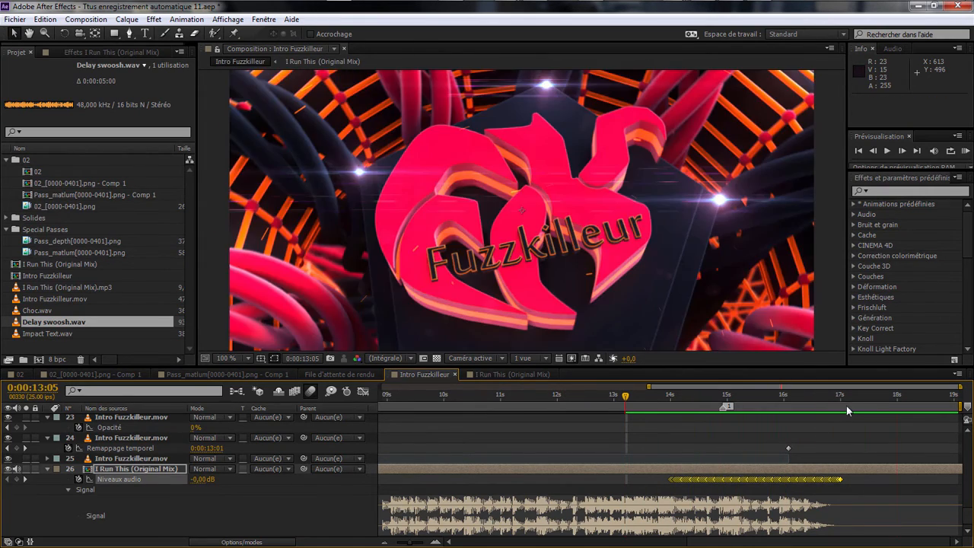
Step: Trim the end of the I Run This (Original Mix) layer to 0:00:17:00
left_click(841, 414)
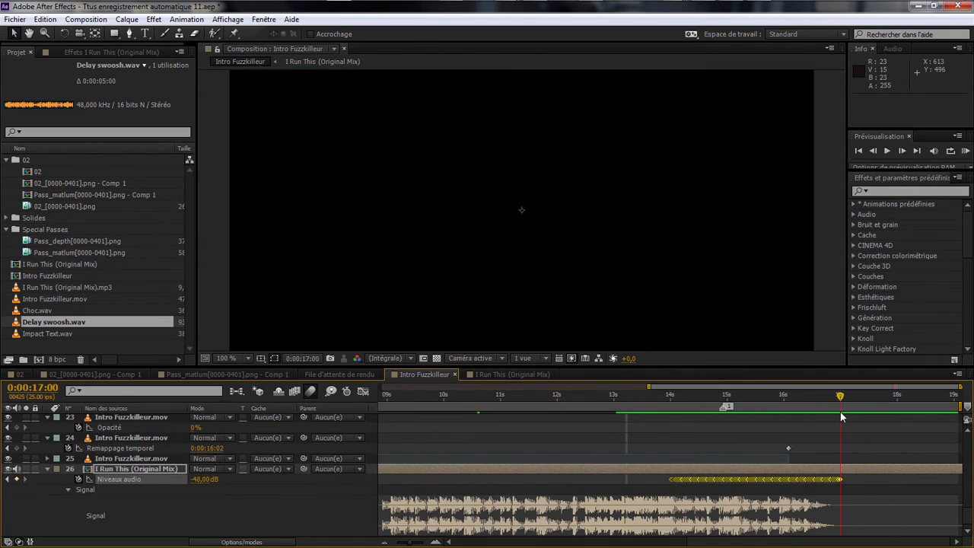
left_click(872, 469)
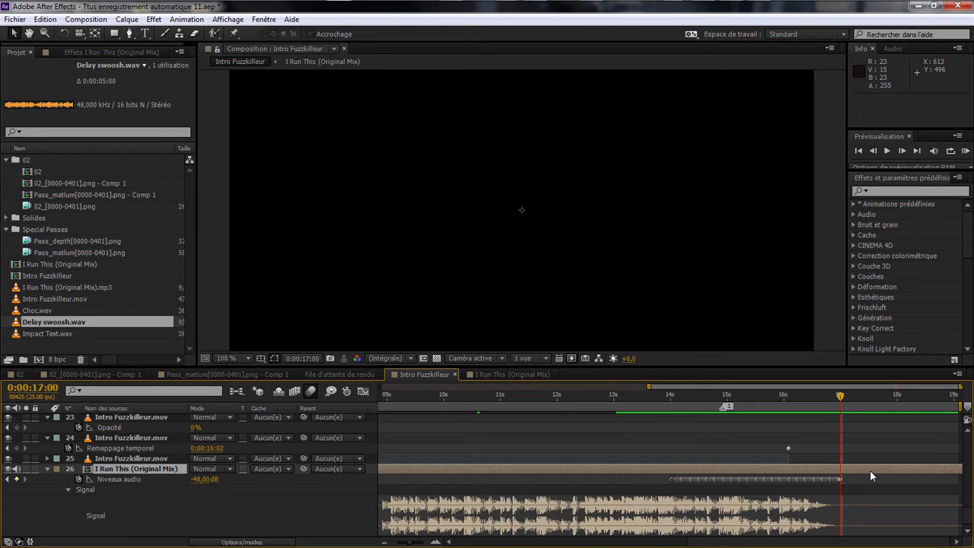
key("alt+bracketright")
left_click(858, 484)
Step: End the work area at about 0:00:17:06 and trim the composition to the work area
left_click_drag(630, 401, 844, 411)
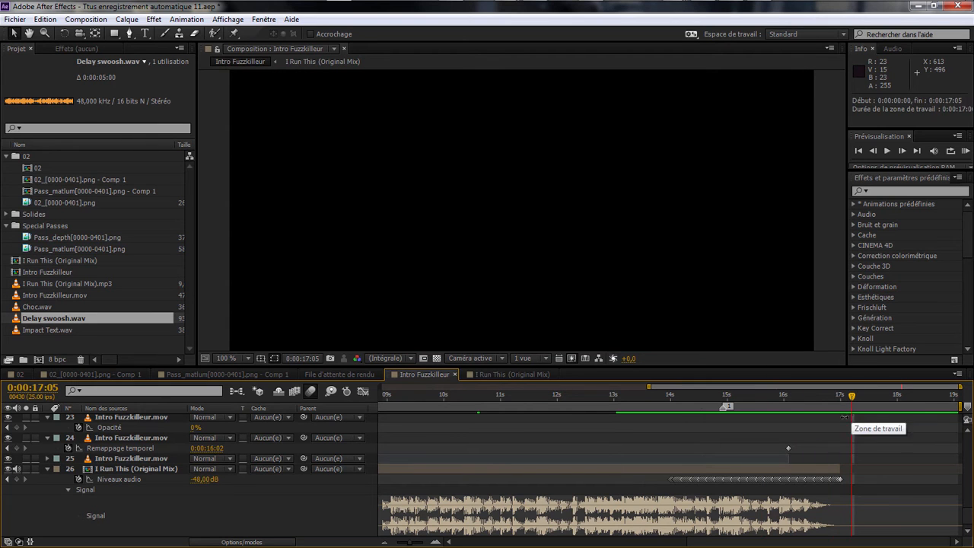
right_click(852, 412)
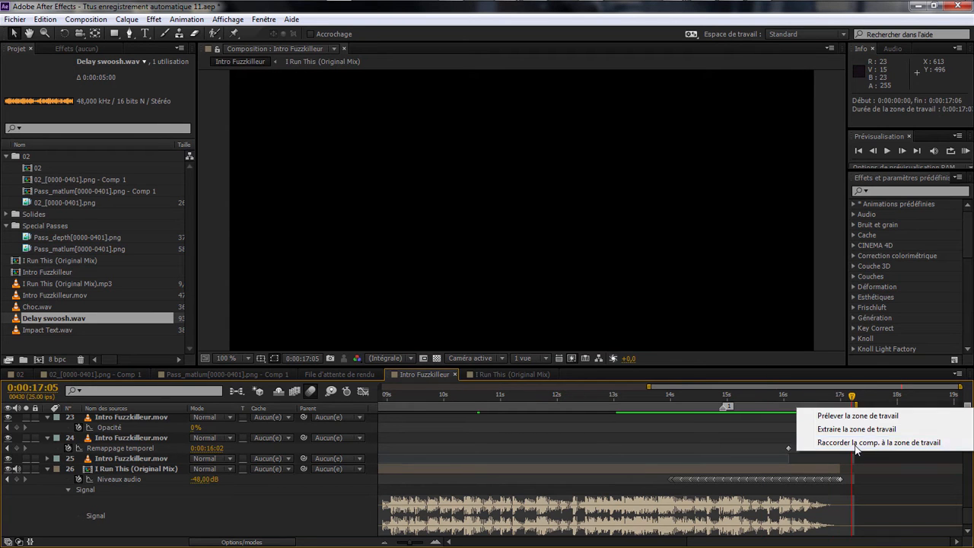
left_click(876, 442)
Step: Enlarge the composition view and preview the complete intro from the beginning
left_click_drag(678, 386, 352, 396)
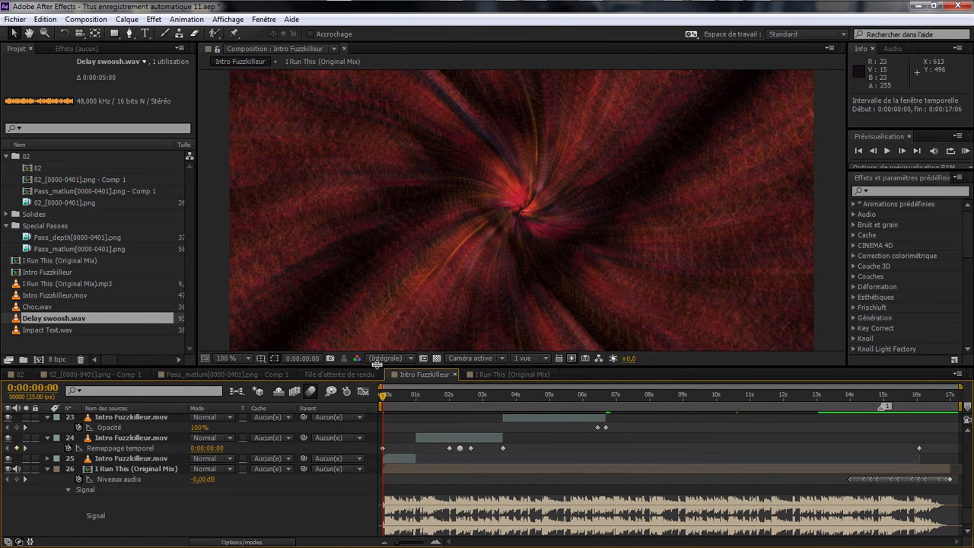
left_click_drag(378, 368, 384, 426)
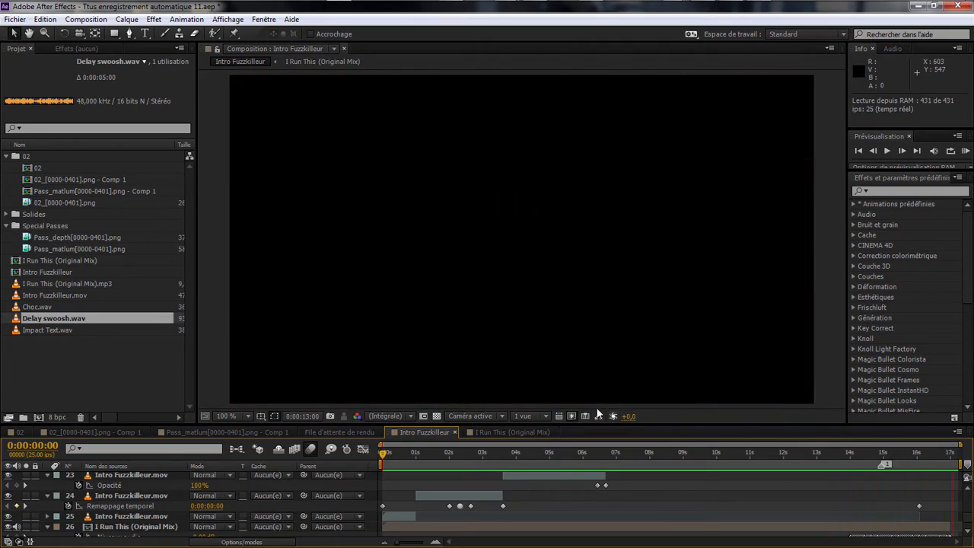
key("space")
Step: Make the timeline area taller and collapse the expanded properties of all layers
left_click_drag(595, 452, 495, 482)
left_click(151, 474)
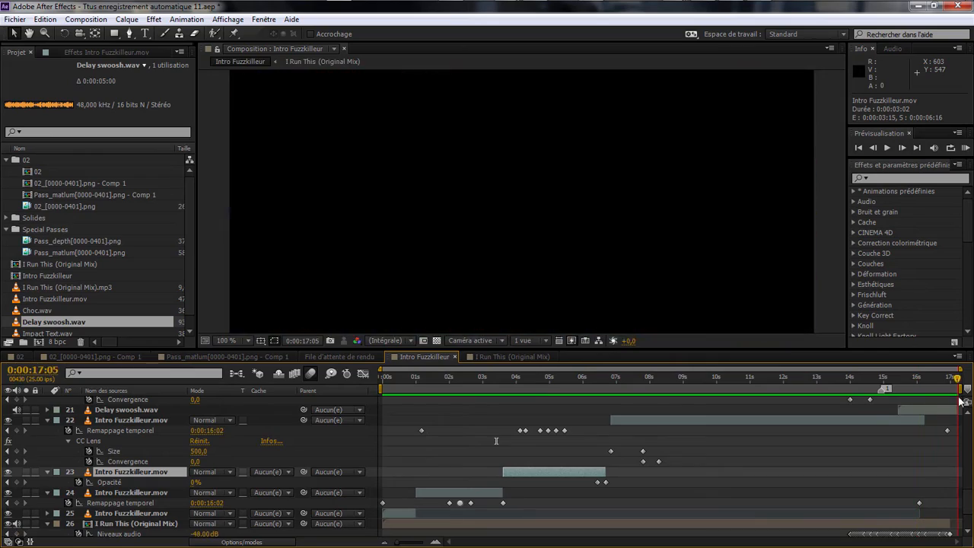
left_click_drag(961, 401, 709, 384)
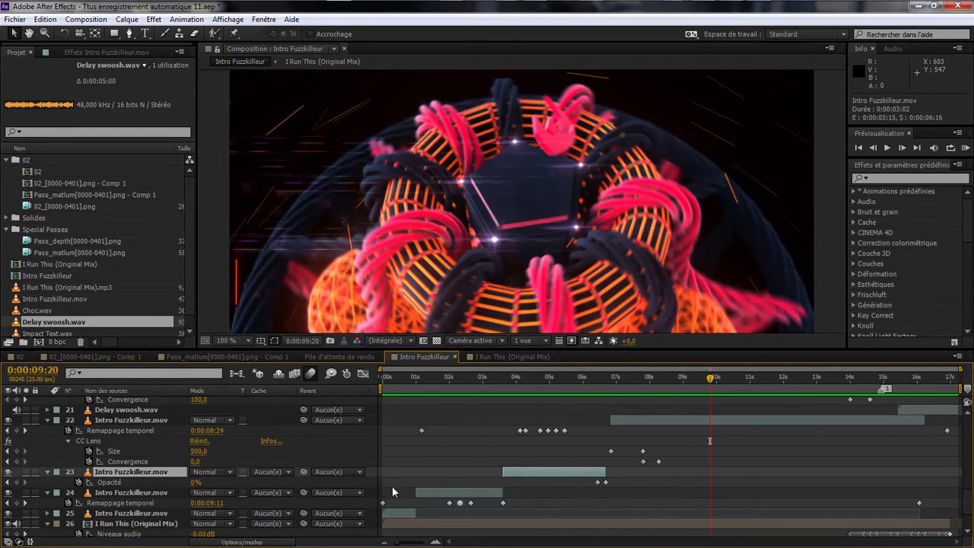
key("ctrl+a")
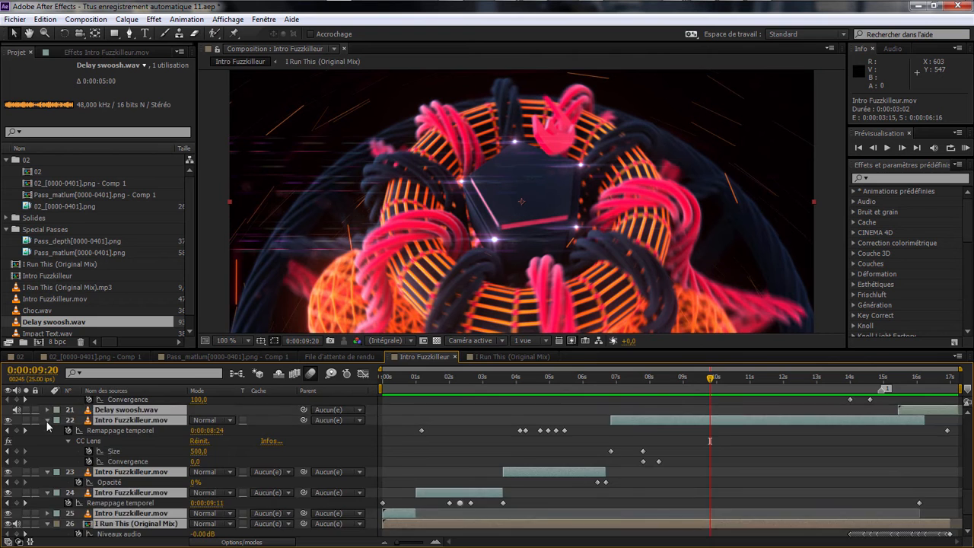
left_click(48, 421)
key("ctrl+shift+a")
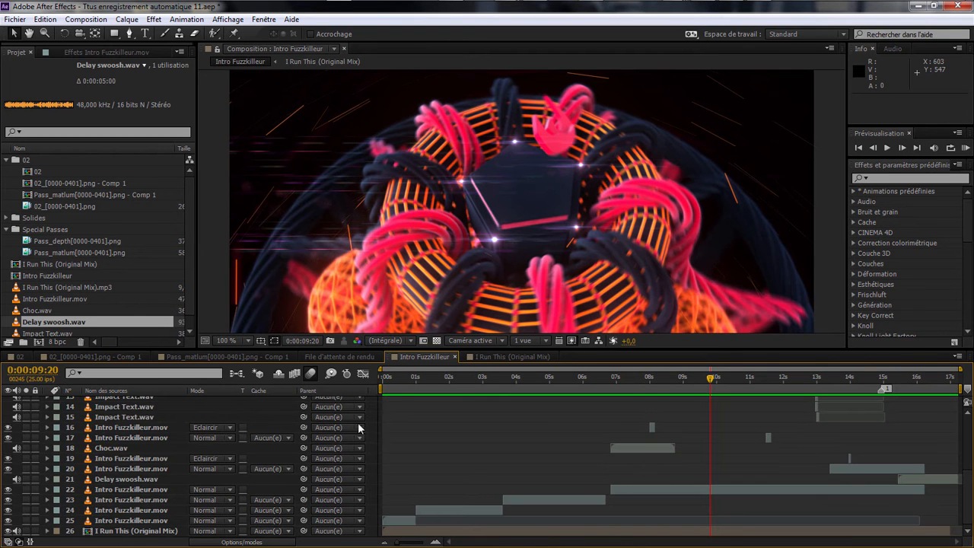
Step: Add the Intro Fuzzkilleur composition to the render queue and set its output format to QuickTime
left_click(86, 19)
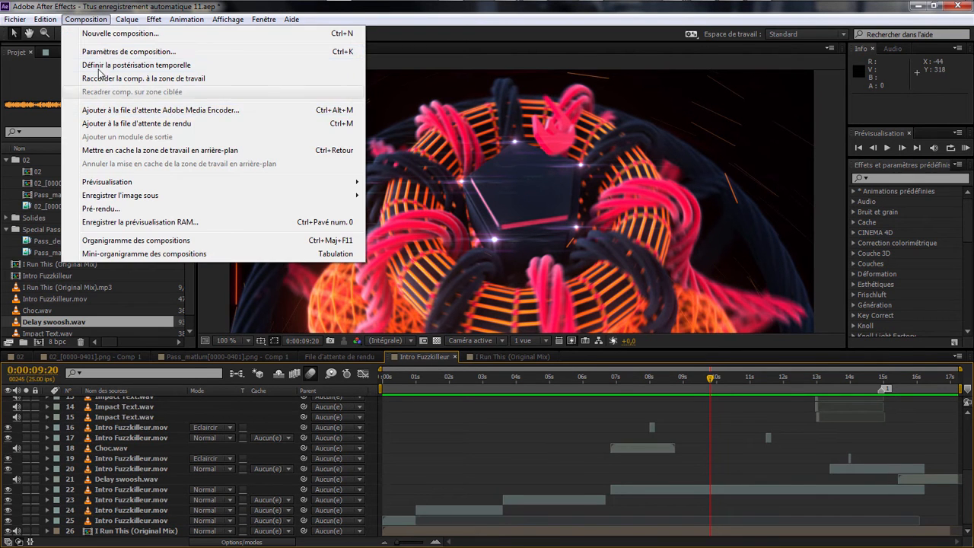
left_click(130, 123)
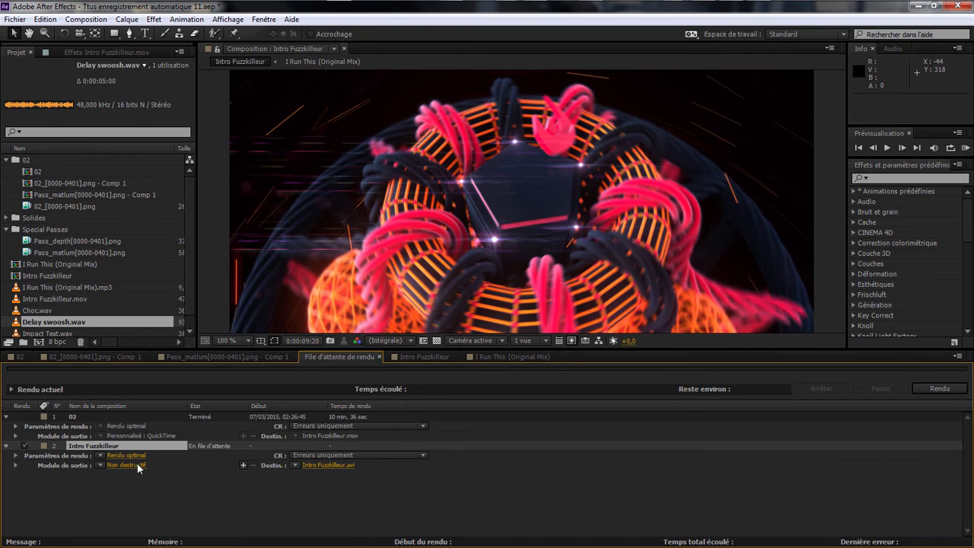
left_click(137, 463)
left_click(201, 56)
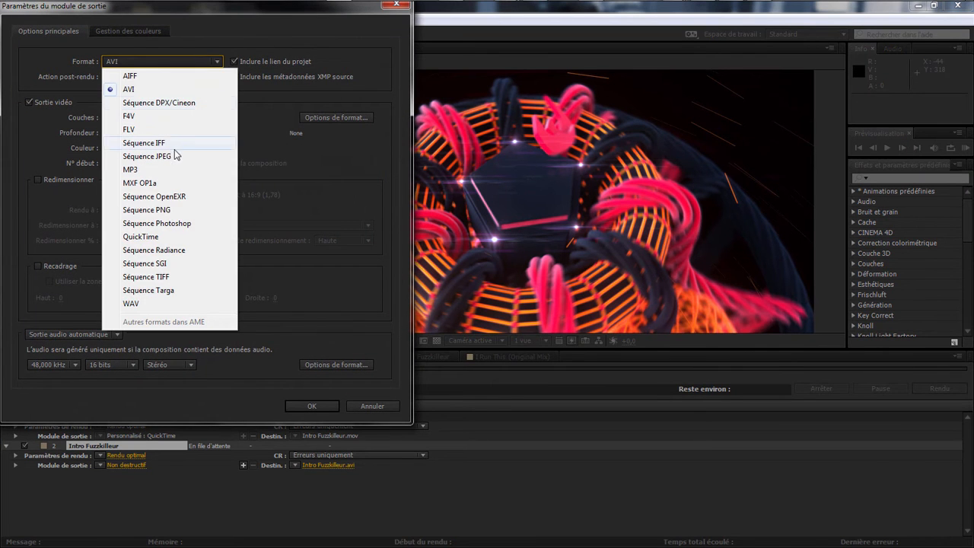
left_click(154, 249)
left_click(152, 61)
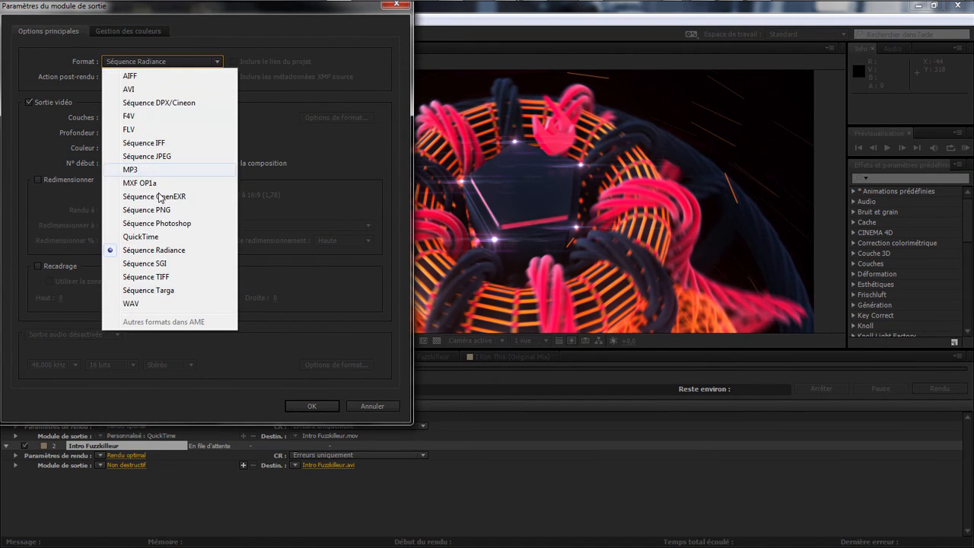
left_click(148, 235)
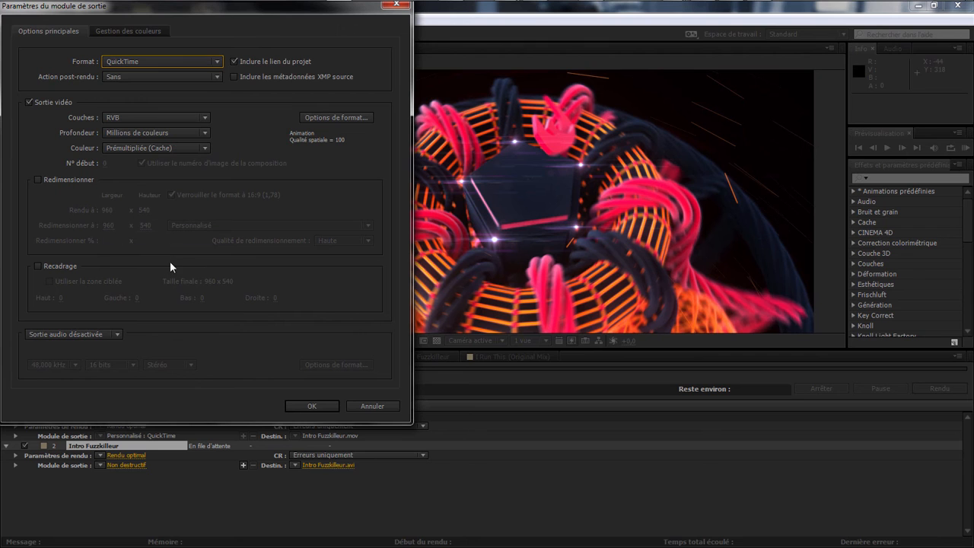
Step: Set the output module's audio to Sortie audio automatique and accept the module settings
left_click(72, 337)
left_click(69, 365)
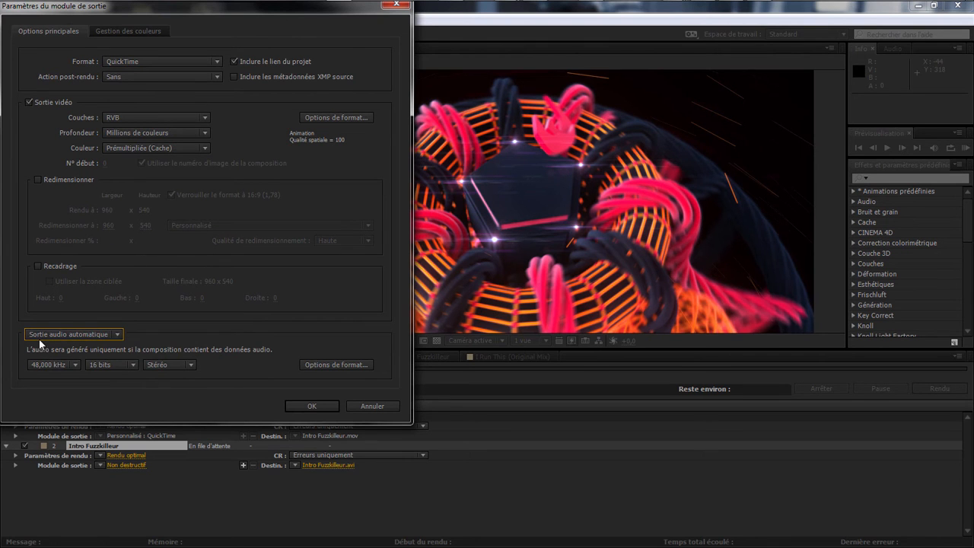
left_click(330, 366)
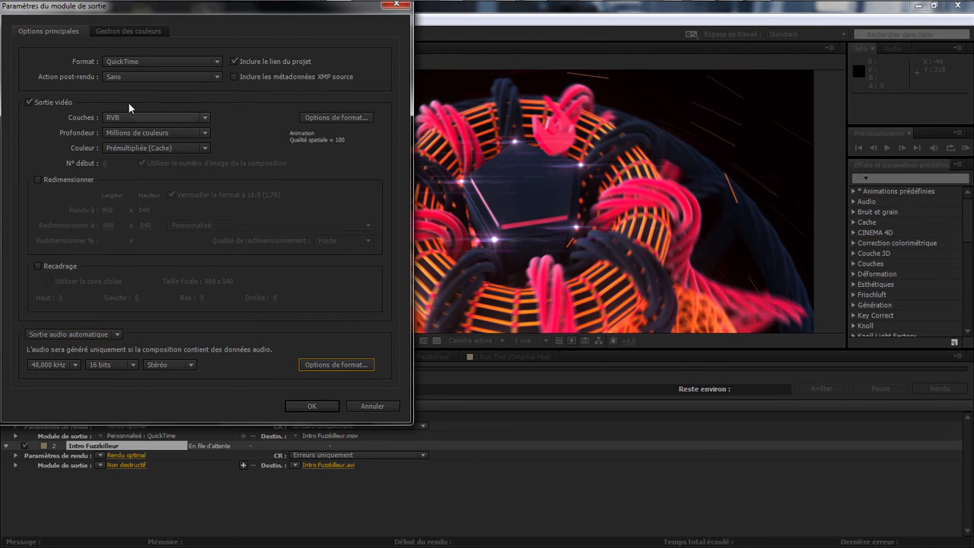
left_click(312, 405)
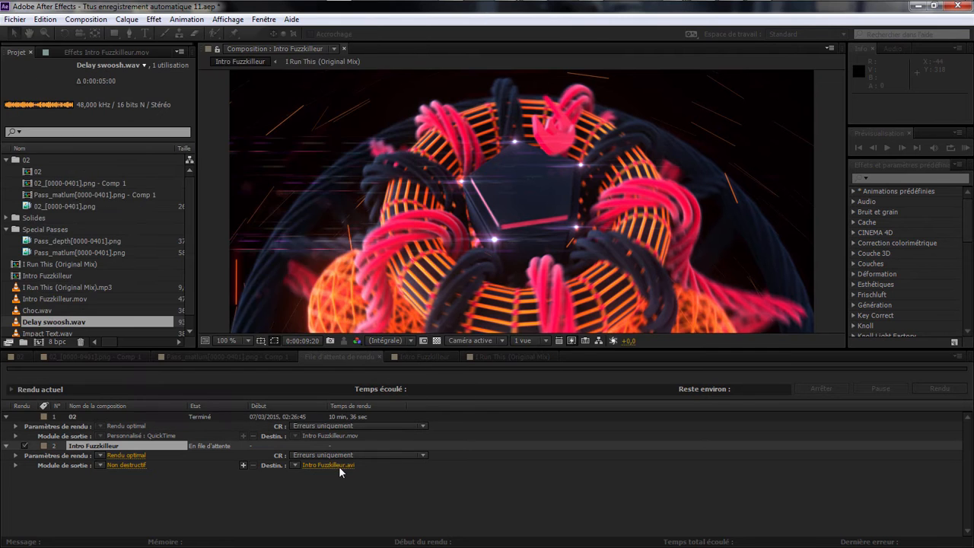
Step: Name the output file Intro Fuzzkilleur final in the Fuzzkilleur folder and start the render
left_click(339, 465)
left_click(152, 342)
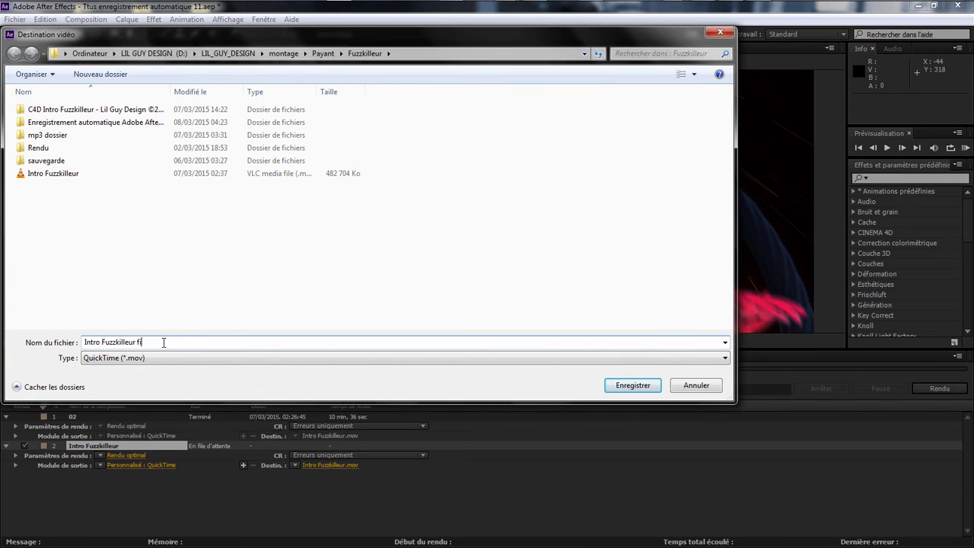
key("Return")
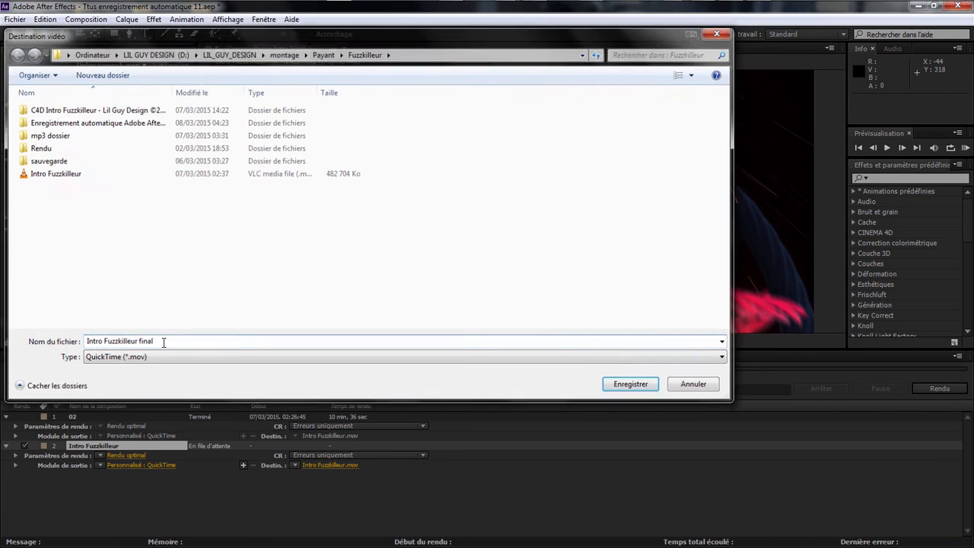
left_click(922, 391)
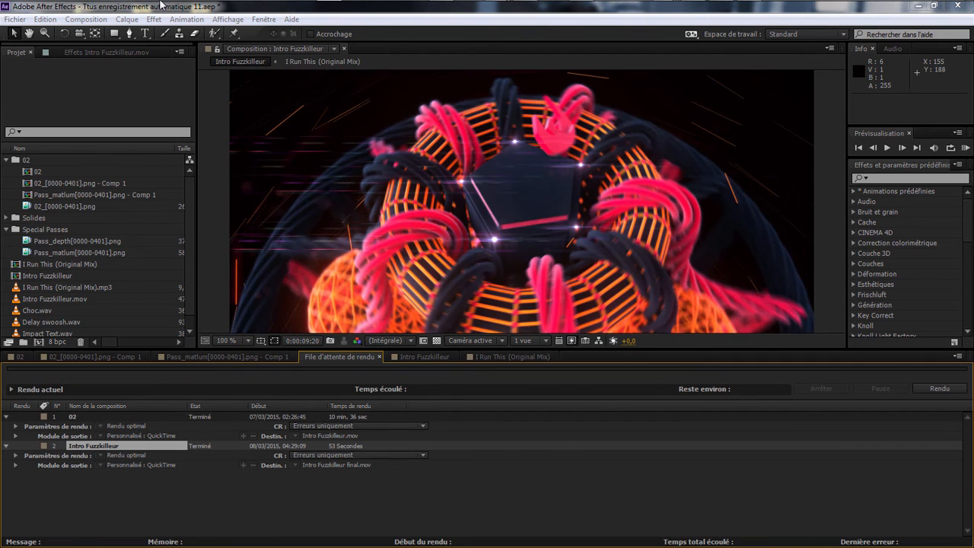
Step: Expand the rendered item's output module details and open the folder containing the Intro Fuzzkilleur final file
left_click(15, 464)
left_click(67, 456)
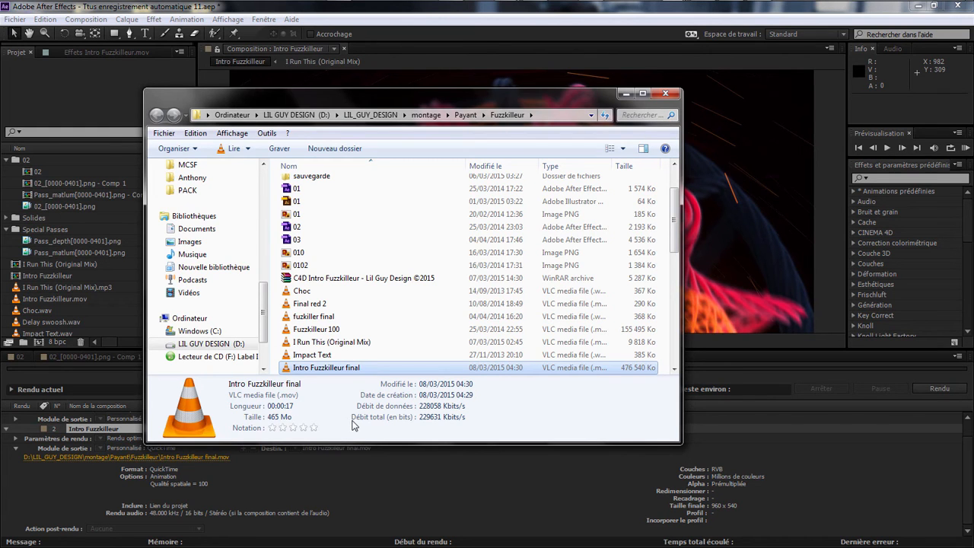
mouse_move(477, 3)
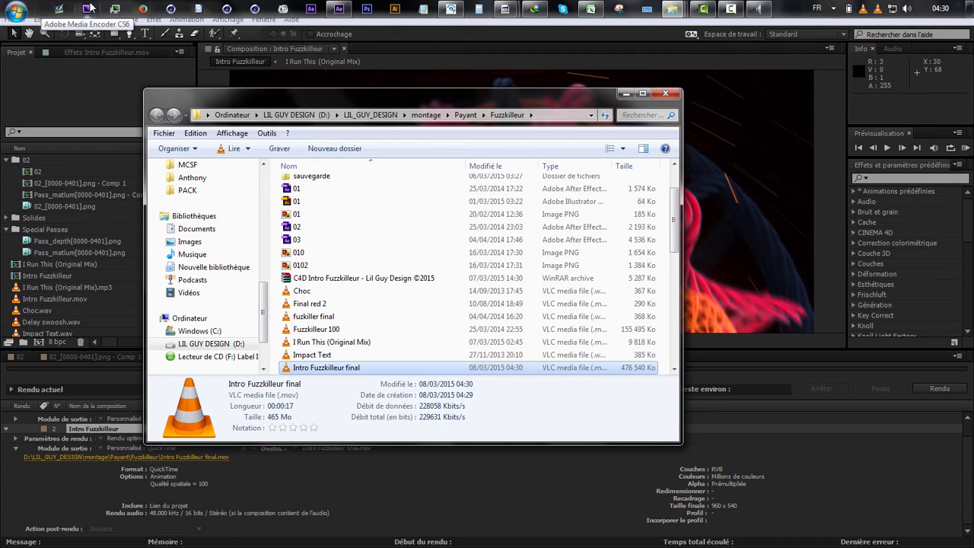
Step: Launch Adobe Media Encoder CC and add the rendered Intro Fuzzkilleur final.mov to the encoding queue
left_click(16, 9)
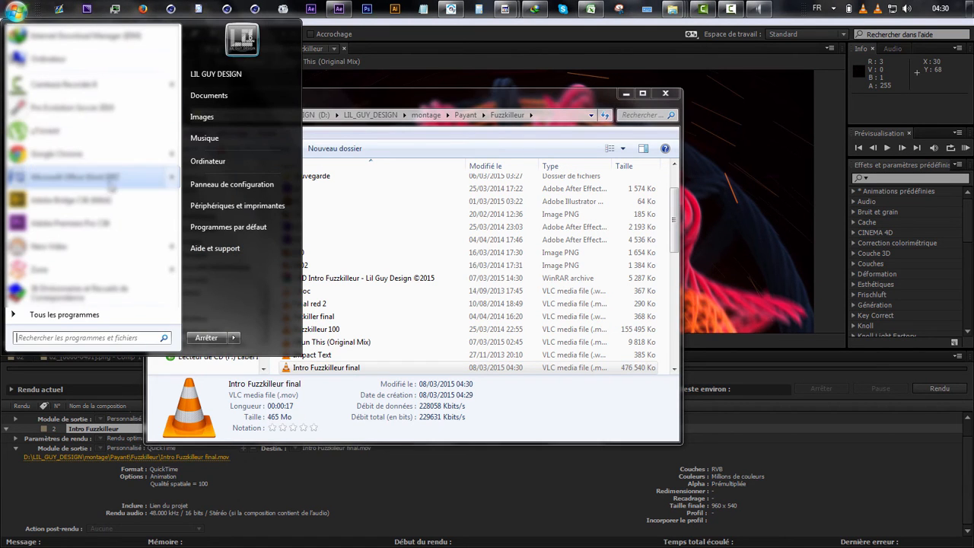
type("adob")
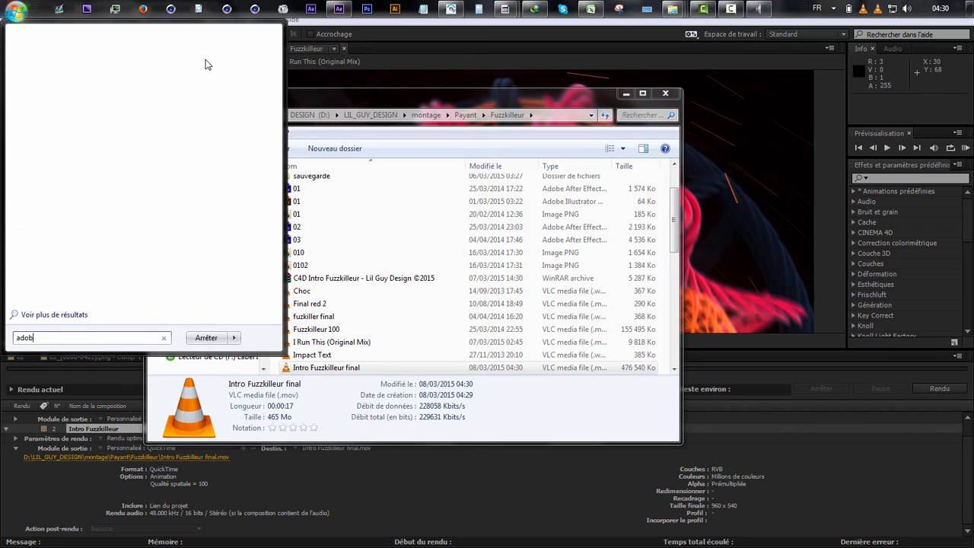
type("e medi")
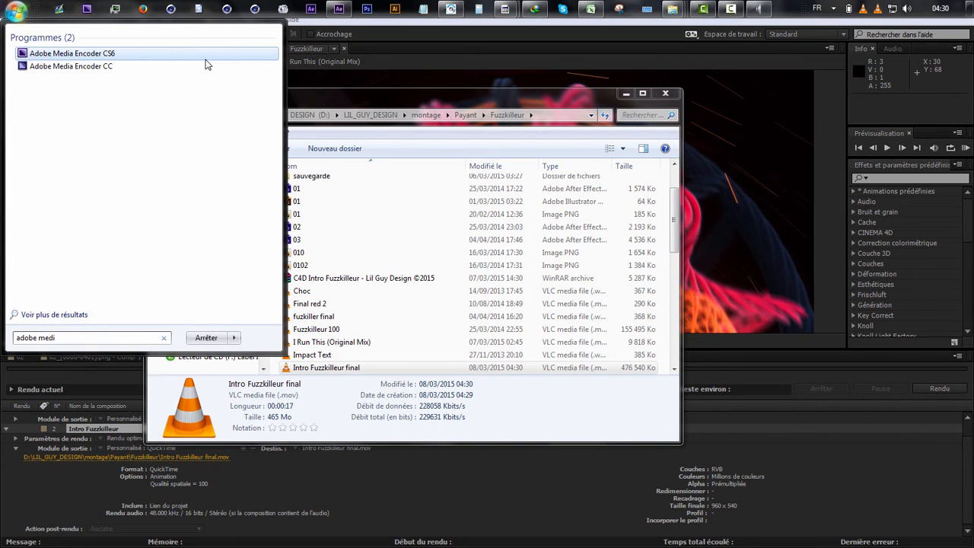
type("a ")
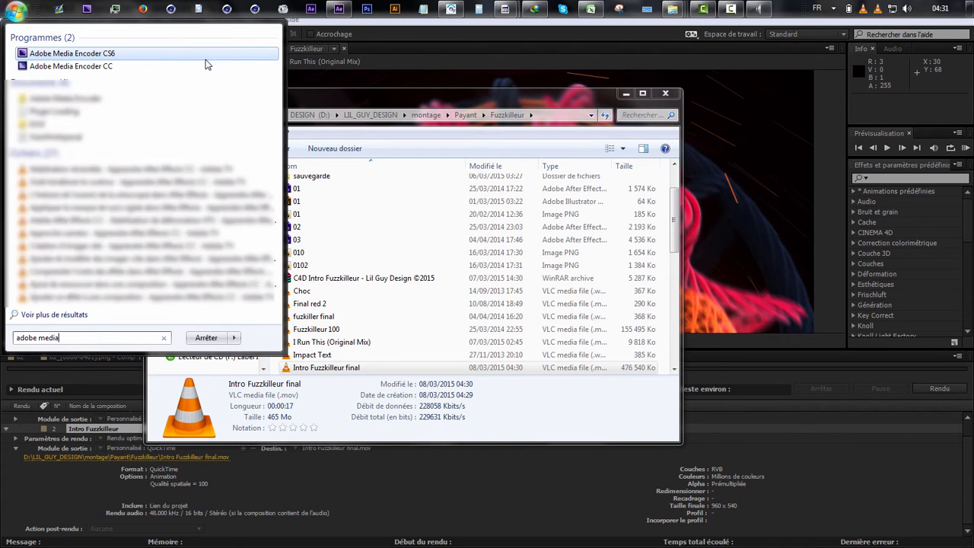
type("enco")
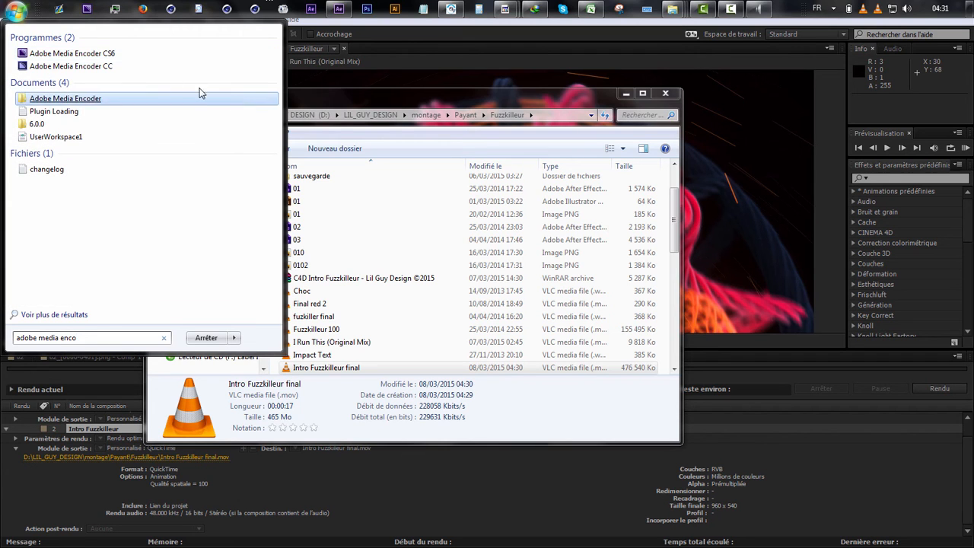
left_click(110, 67)
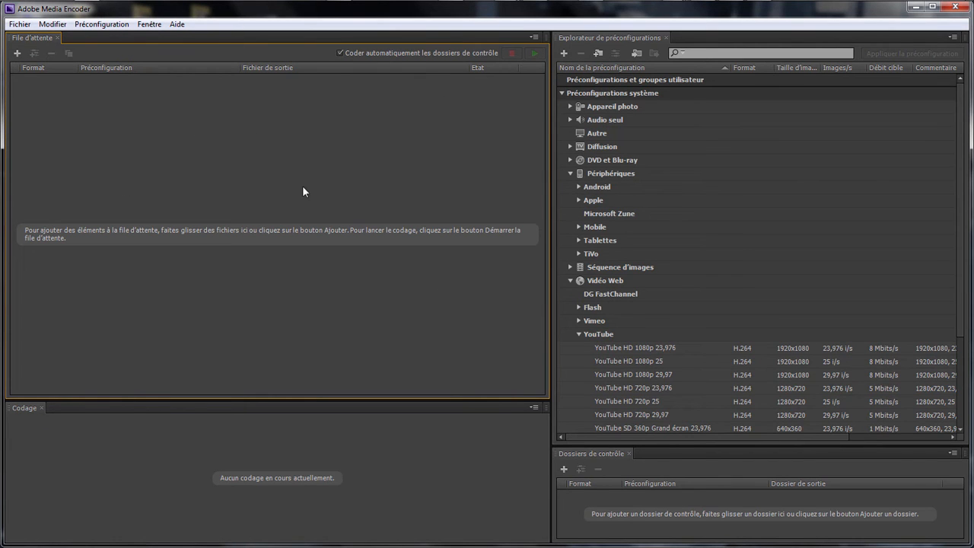
left_click_drag(569, 373, 211, 201)
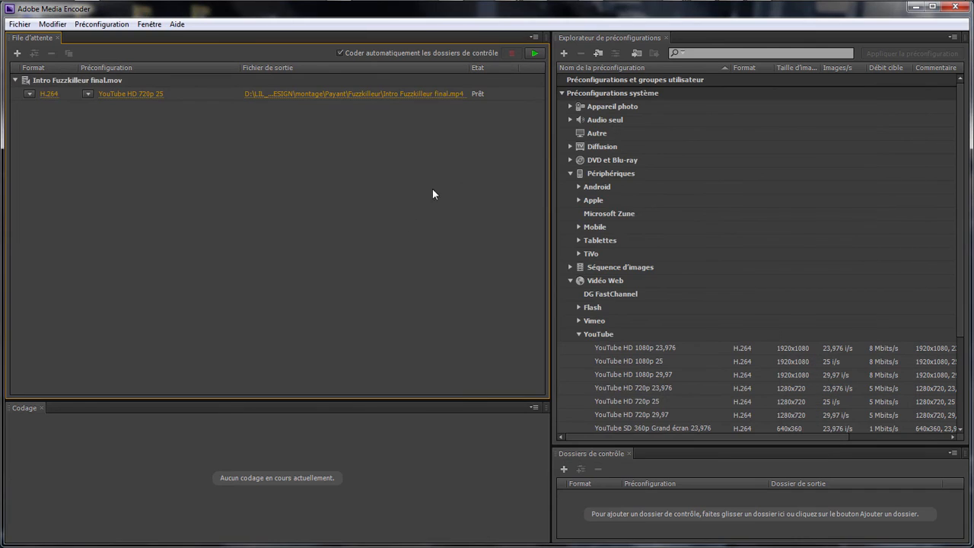
Step: Compare the bitrates and frame sizes of the YouTube HD 1080p and 720p presets under Vidéo Web
left_click(571, 280)
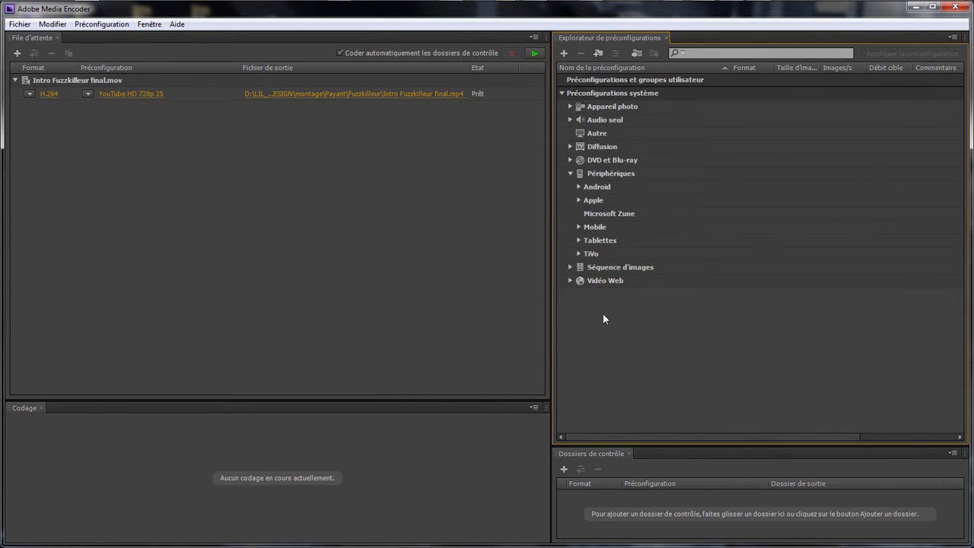
left_click(569, 280)
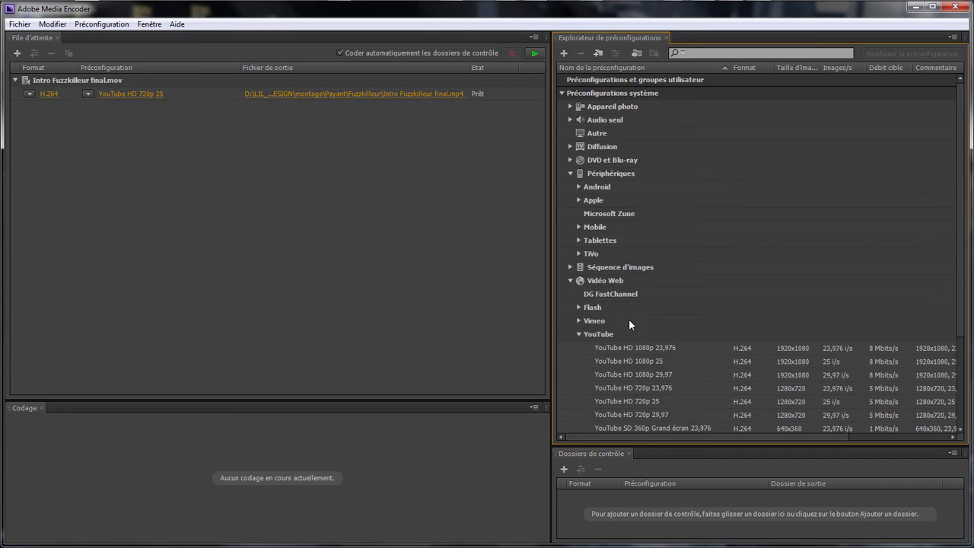
scroll(631, 312, "down", 3)
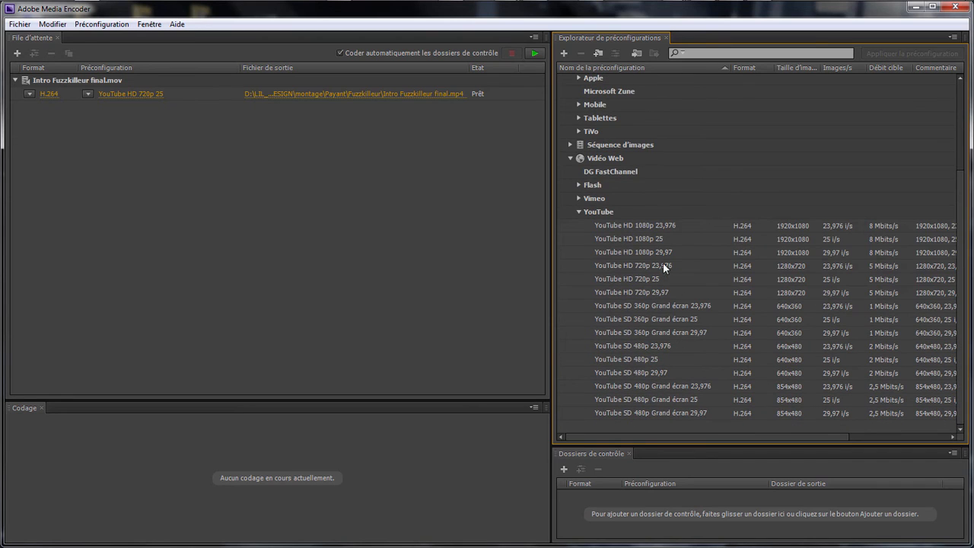
left_click(664, 238)
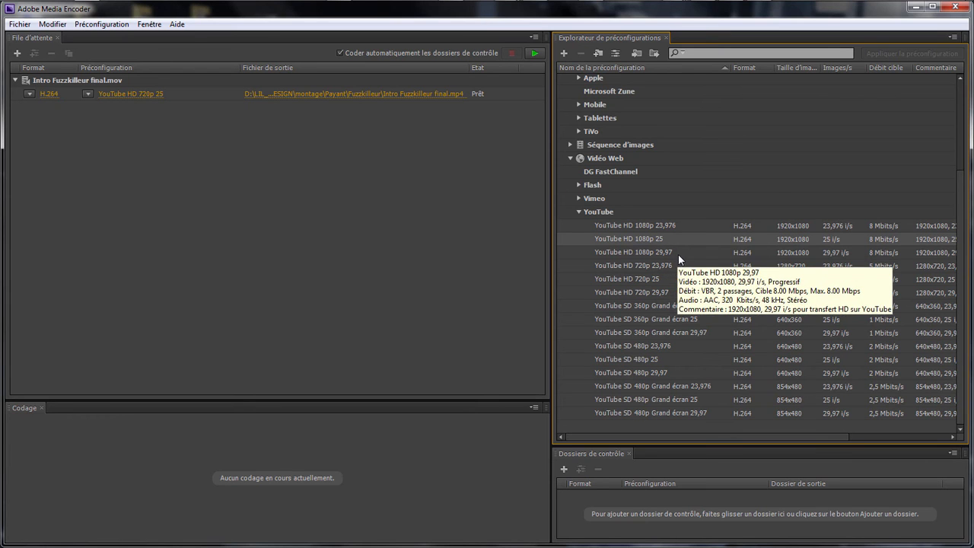
left_click(634, 280)
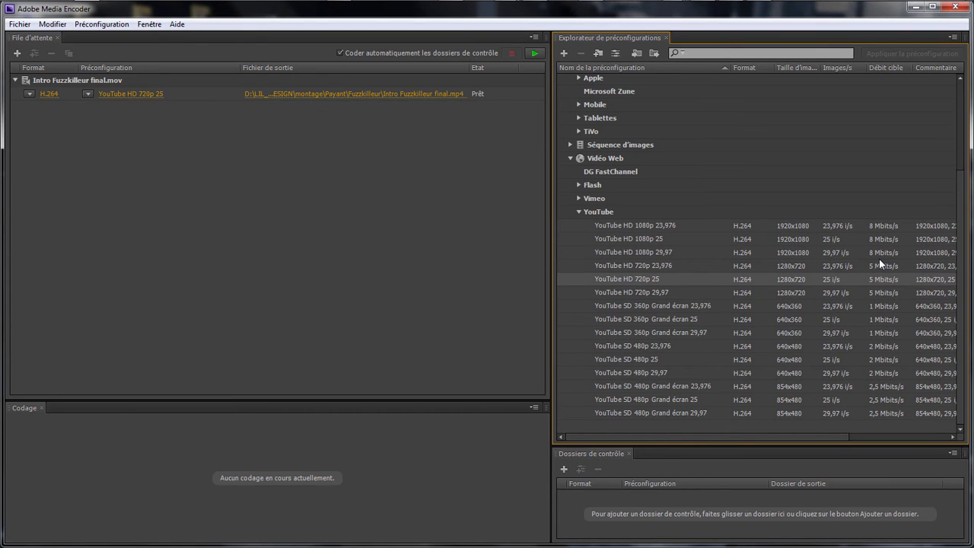
mouse_move(892, 253)
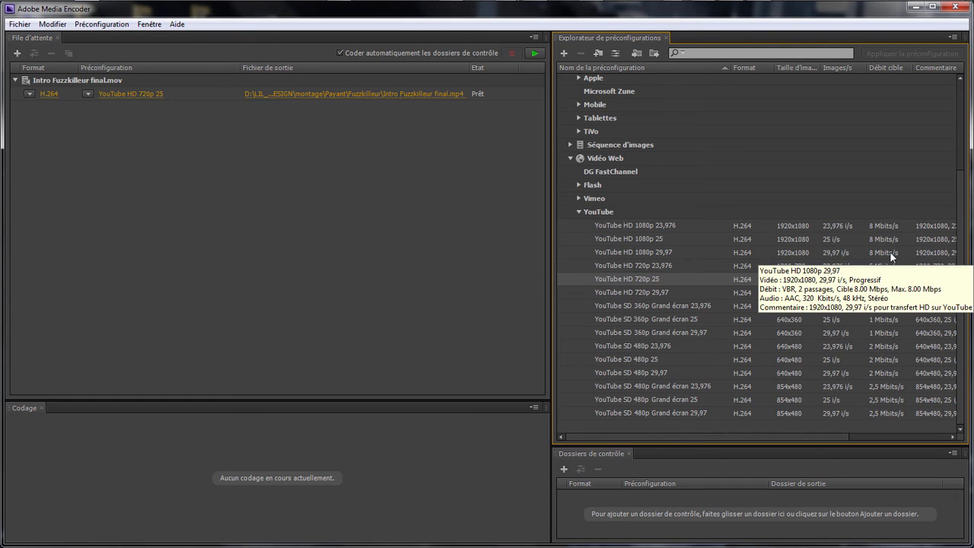
left_click(576, 5)
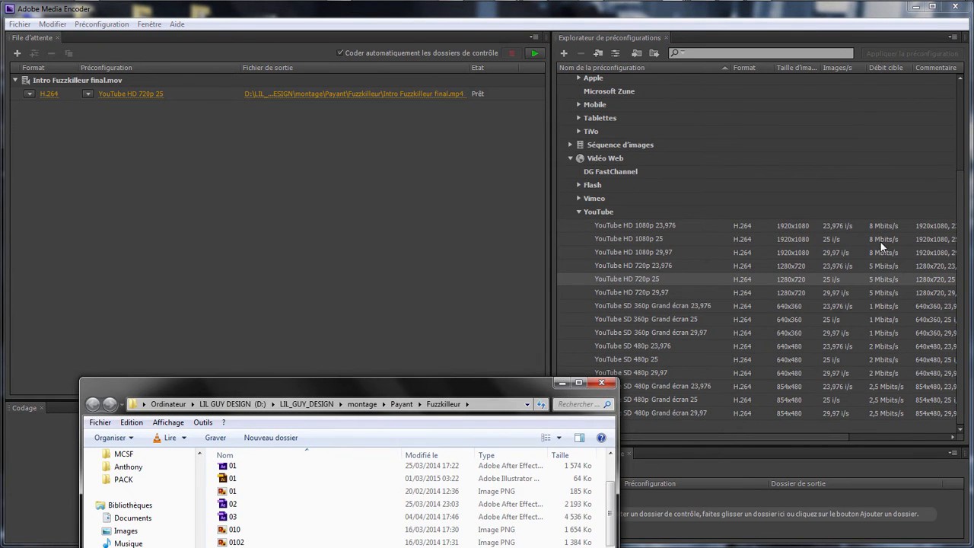
left_click(880, 241)
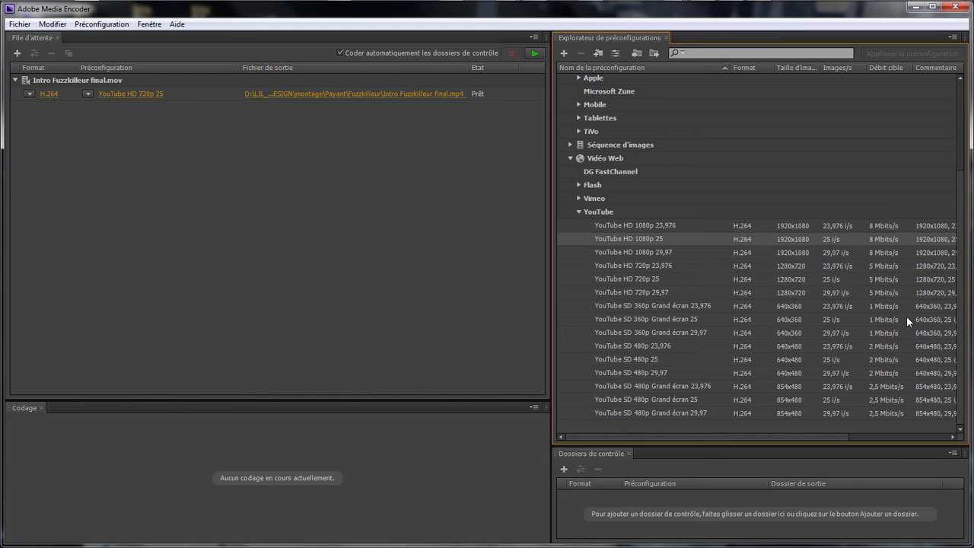
left_click(879, 277)
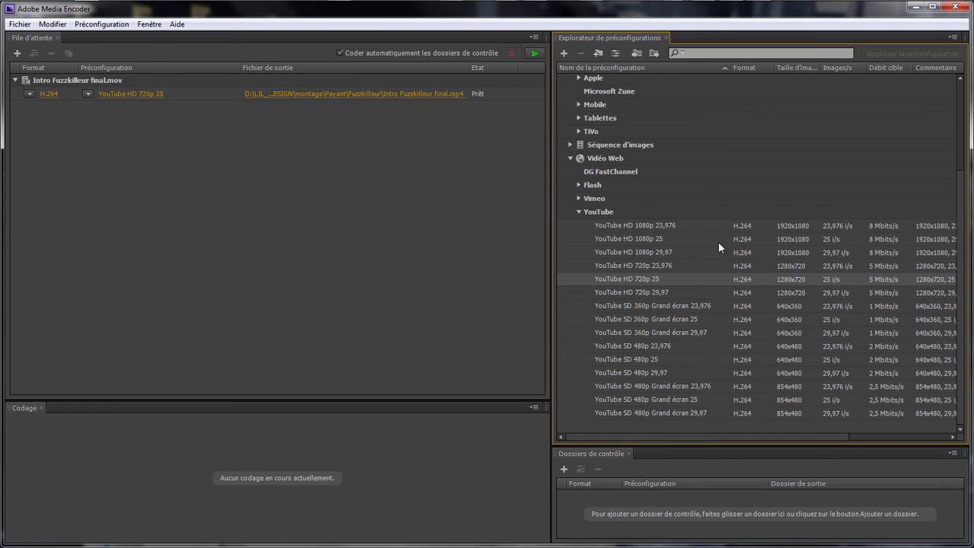
Step: Apply the YouTube HD 1080p 25 preset to the queued Intro Fuzzkilleur final.mov
left_click(881, 241)
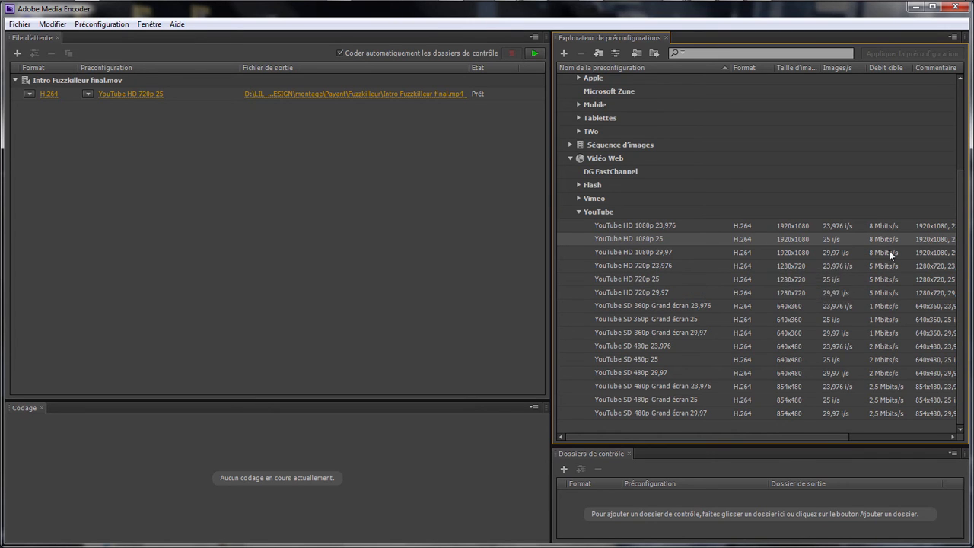
mouse_move(872, 239)
left_click_drag(662, 239, 314, 97)
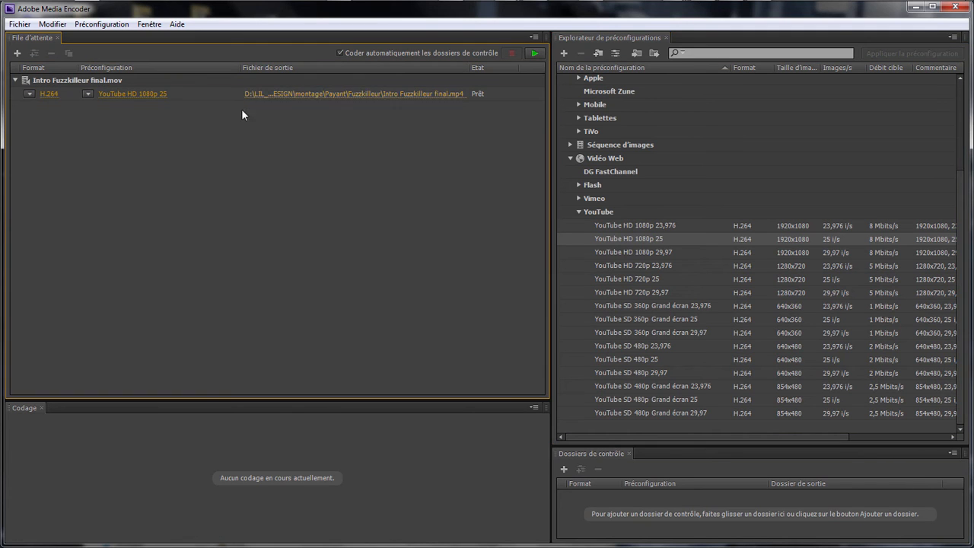
Step: Open the queued video's export settings and set the frame height to 540 with width and height linked
left_click(134, 95)
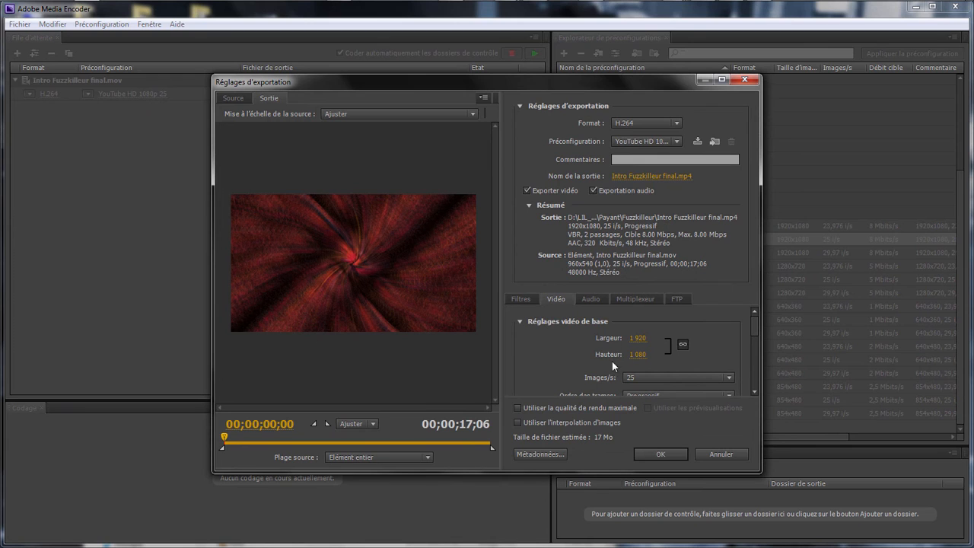
left_click(635, 355)
type("540")
key("Return")
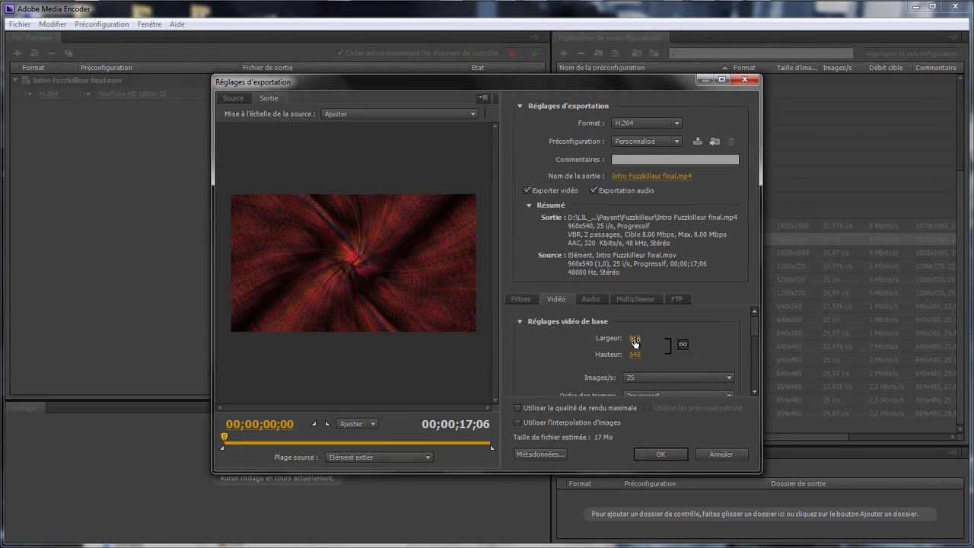
Step: Set the target and maximum bitrates to 4 Mbits/s, accept the export settings and start encoding the queue
left_click_drag(753, 317, 755, 360)
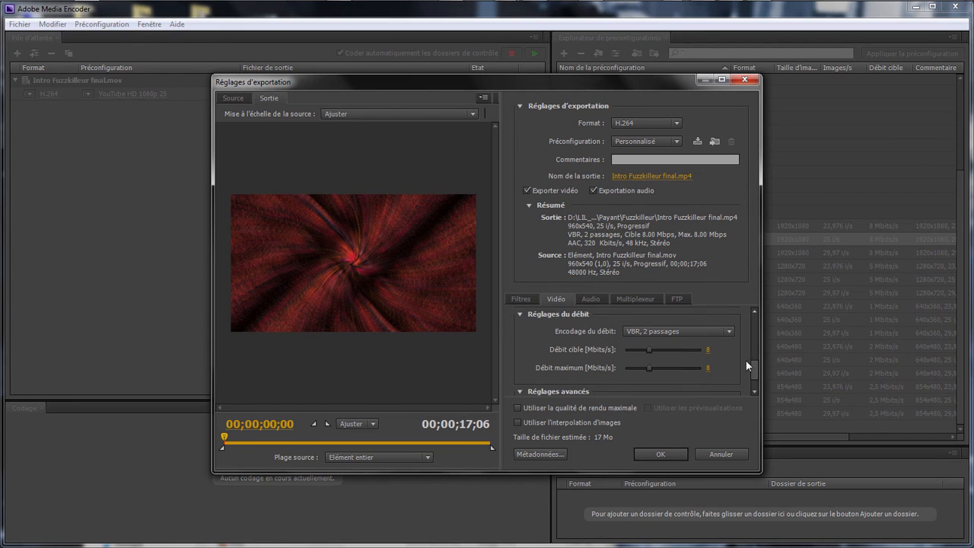
left_click(709, 348)
type("4")
key("Return")
type("4")
key("Return")
left_click(641, 454)
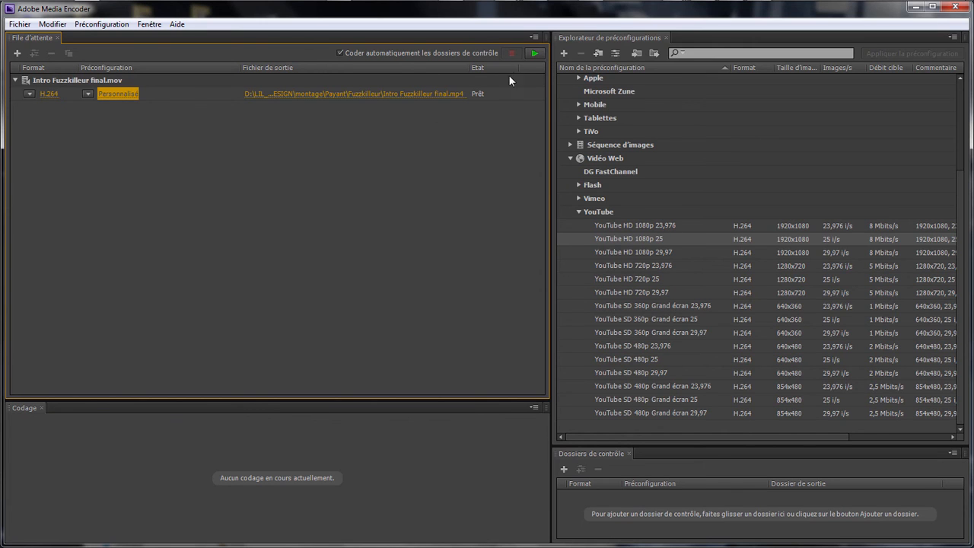
left_click(530, 53)
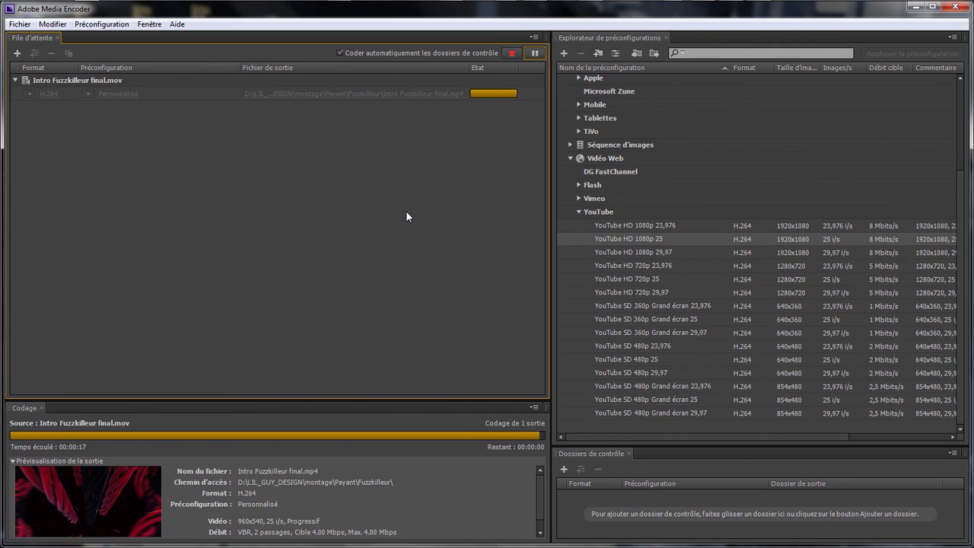
Step: Find the encoded Intro Fuzzkilleur final.mp4 in the Fuzzkilleur folder and play it, closing the player and folder when done
mouse_move(719, 2)
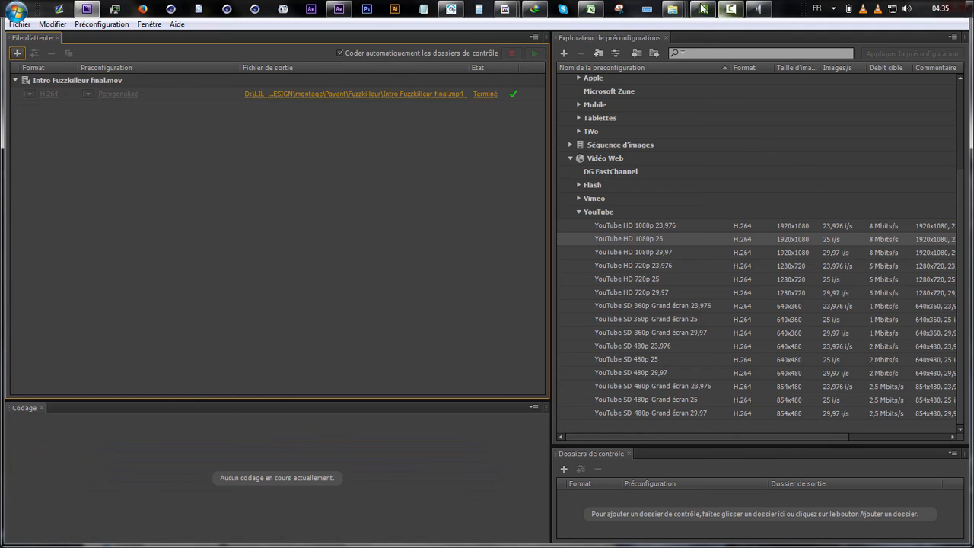
left_click(673, 8)
left_click(898, 72)
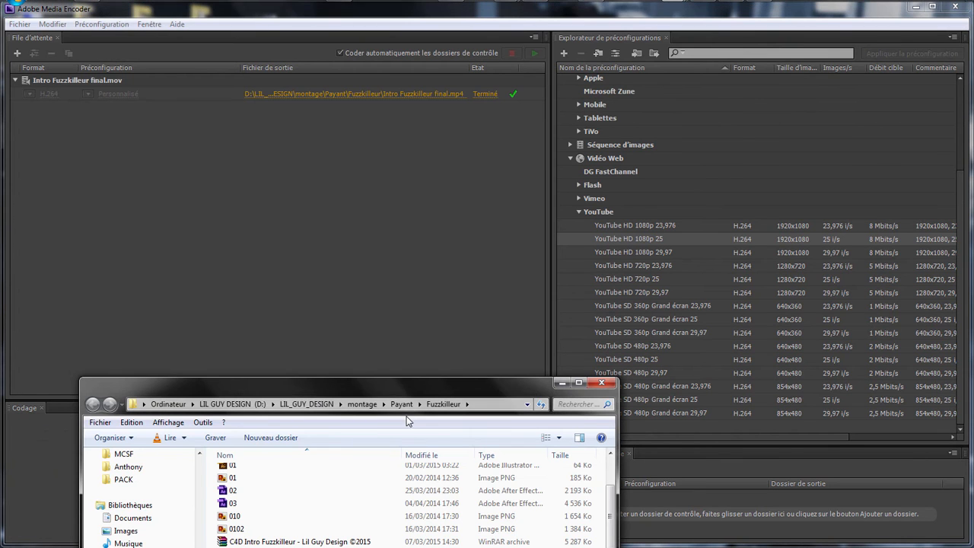
left_click_drag(393, 322, 404, 54)
left_click(283, 315)
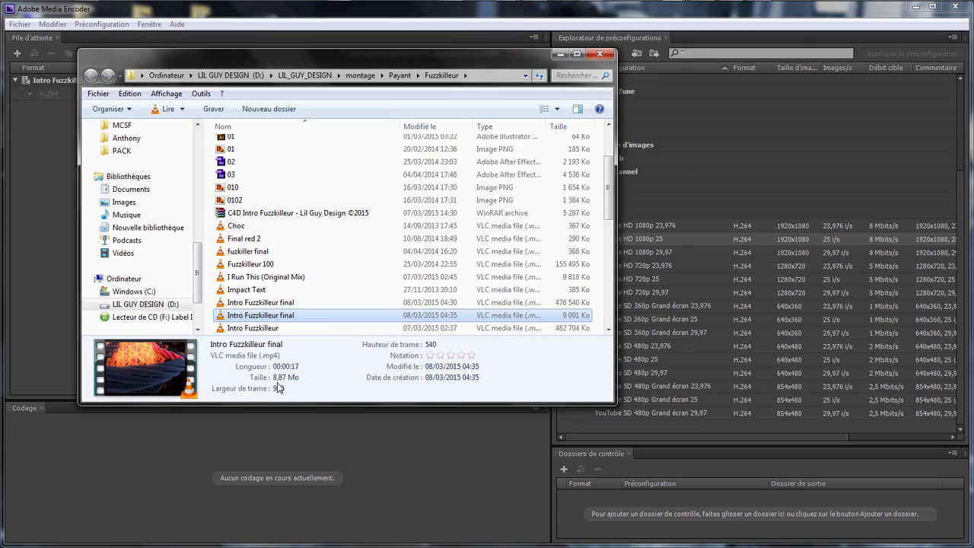
double_click(303, 315)
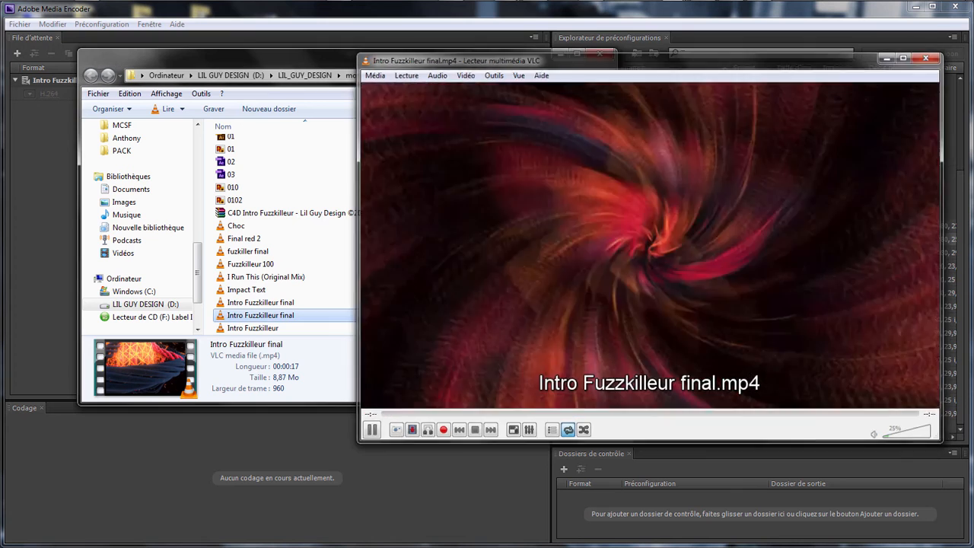
left_click(925, 58)
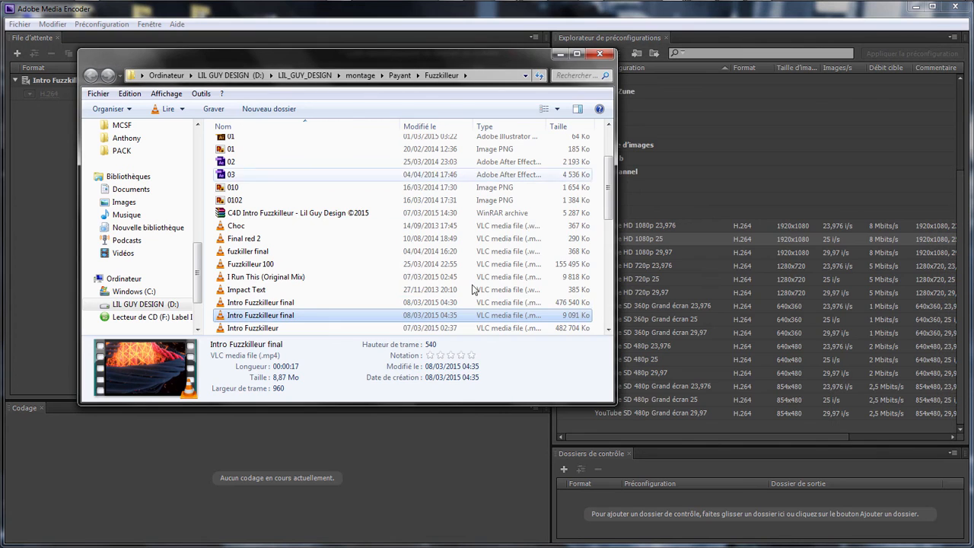
left_click(600, 57)
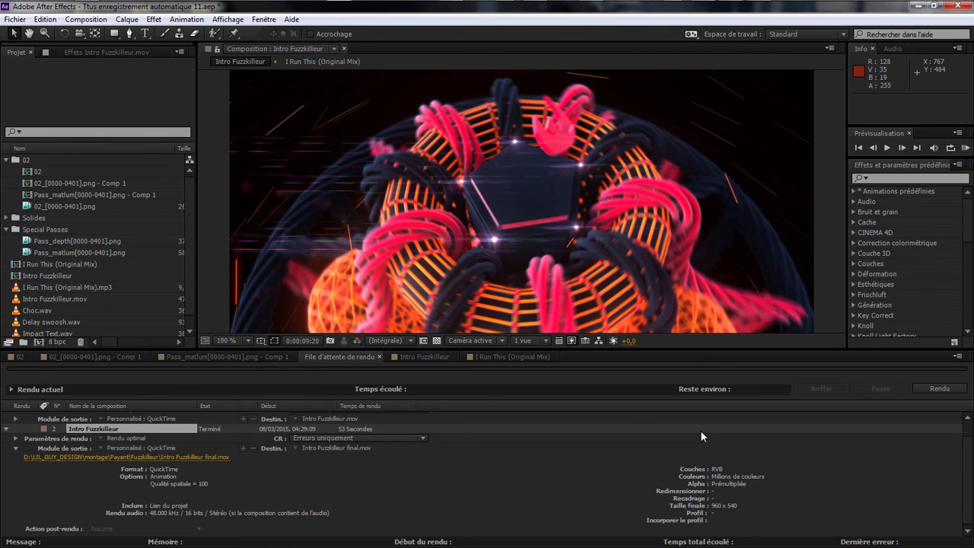
Step: Switch to the VLC player showing 03-Ubr Gaming.mp4 and reposition its window for viewing
mouse_move(528, 4)
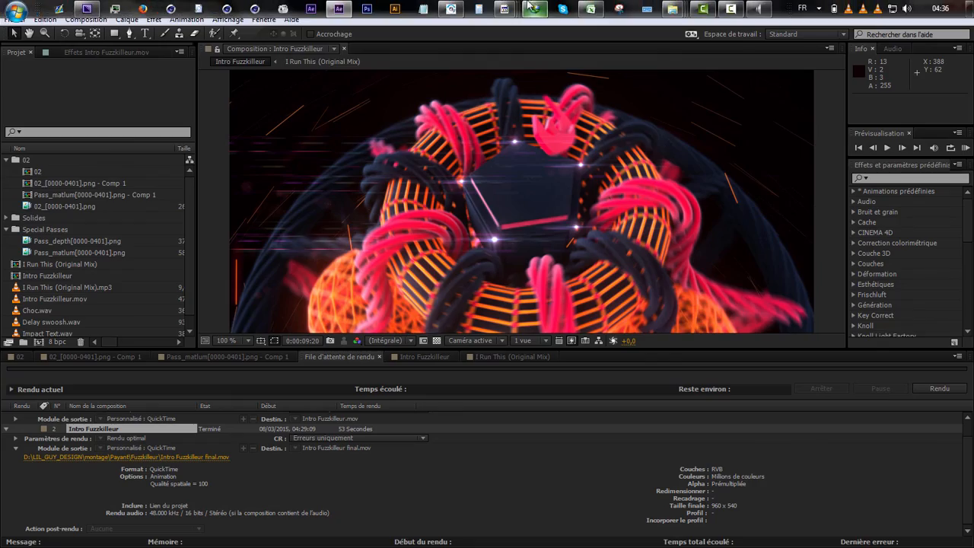
left_click(629, 120)
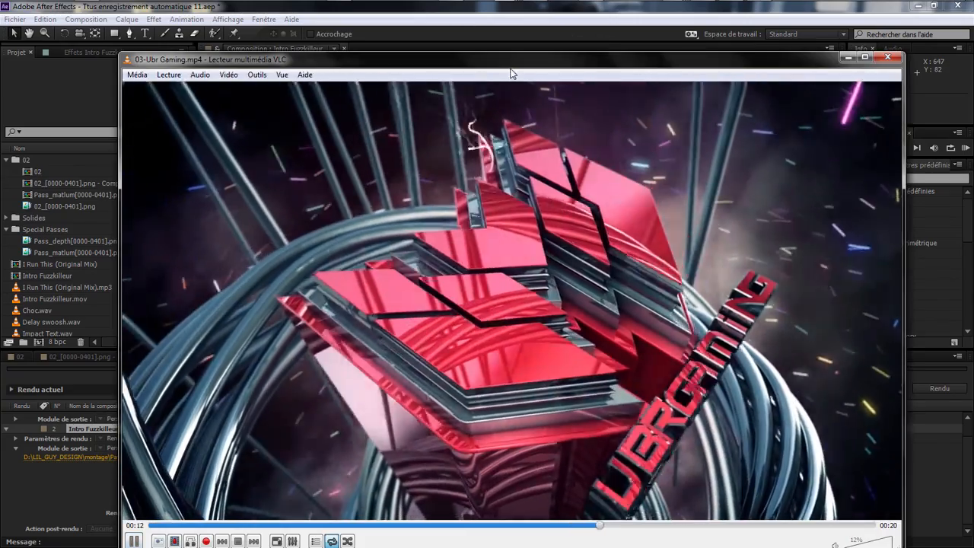
left_click_drag(512, 73, 496, 50)
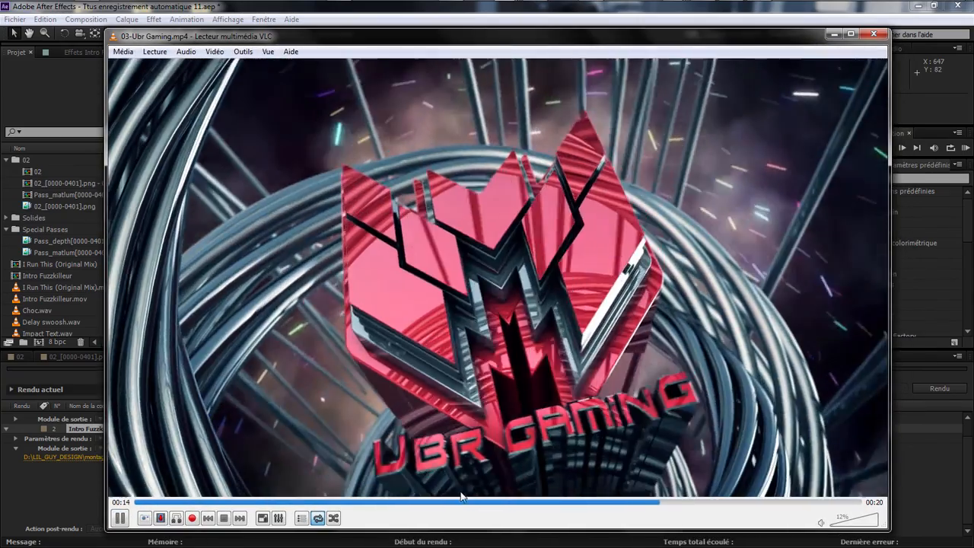